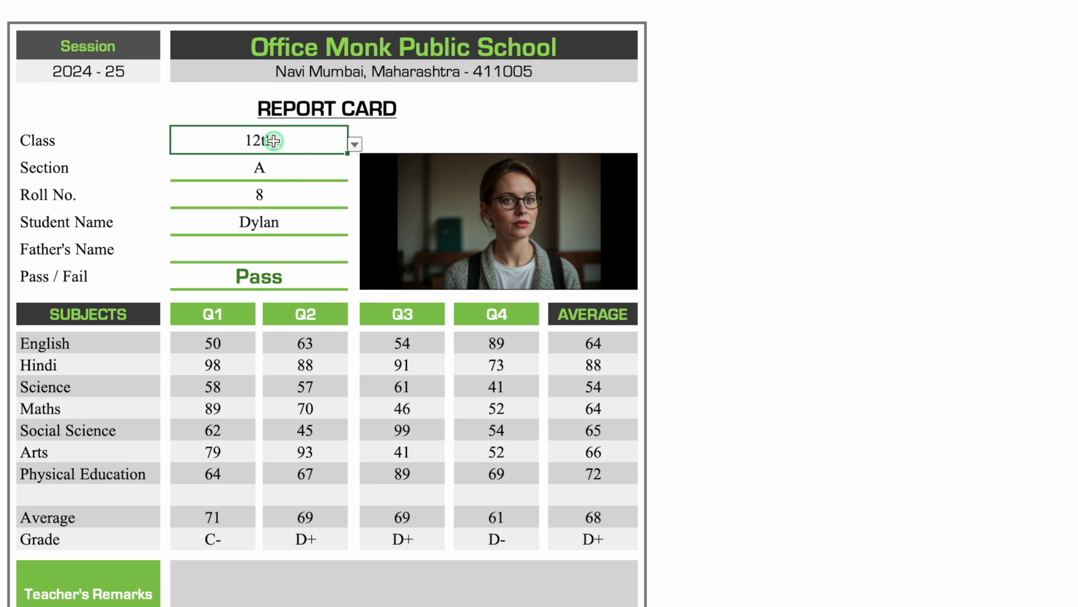
Step: Keep the report card's class at 12th and select roll number 1 to load that student's record
{"action": "left_click", "coordinate": [354, 145]}
{"action": "left_click", "coordinate": [335, 149]}
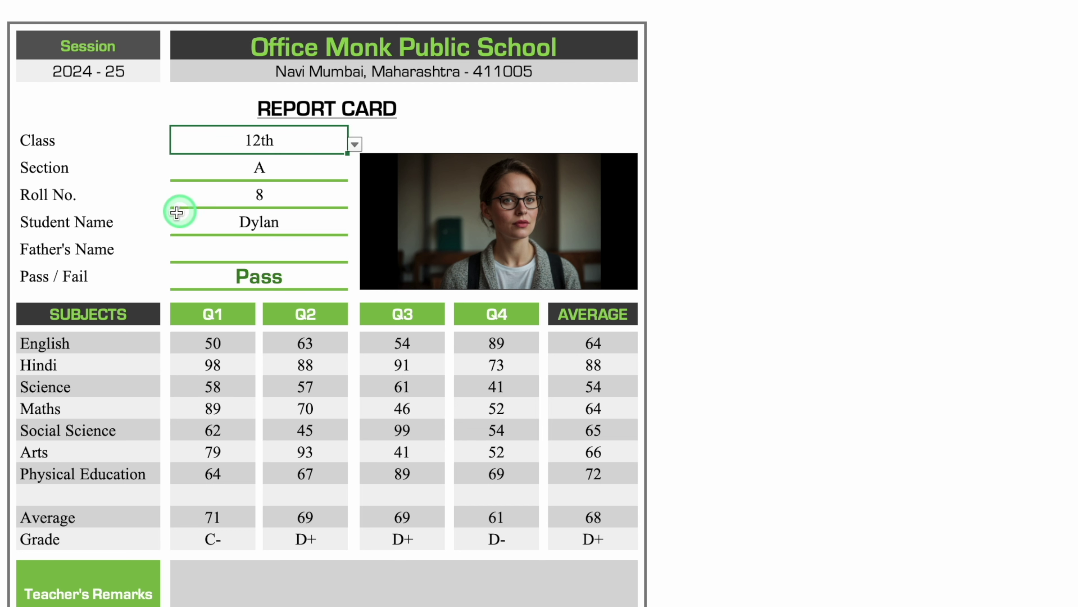
{"action": "left_click", "coordinate": [261, 196]}
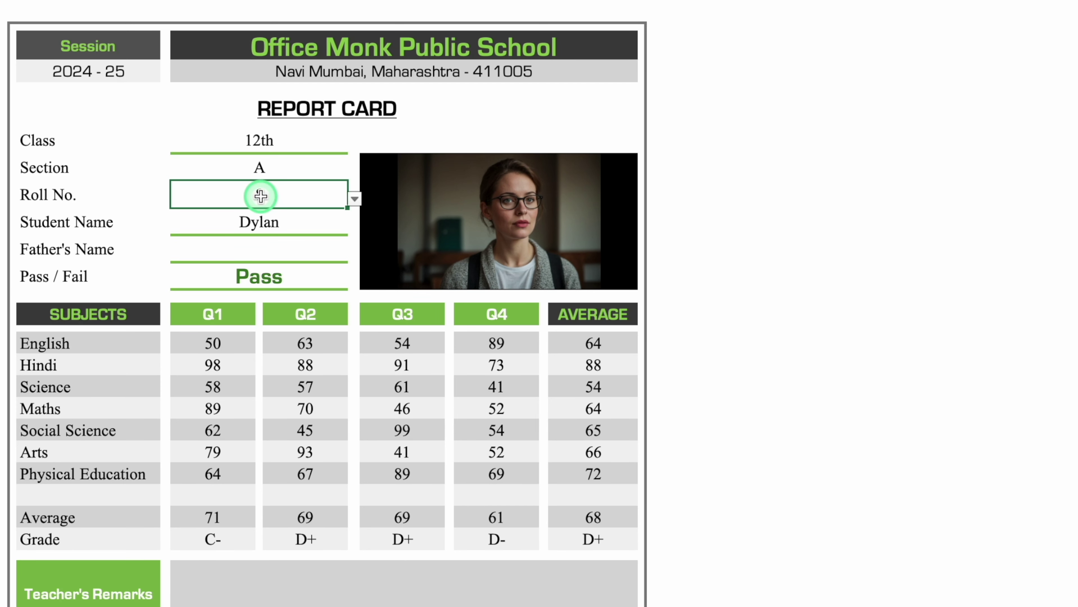
{"action": "left_click", "coordinate": [355, 199]}
{"action": "left_click", "coordinate": [218, 254]}
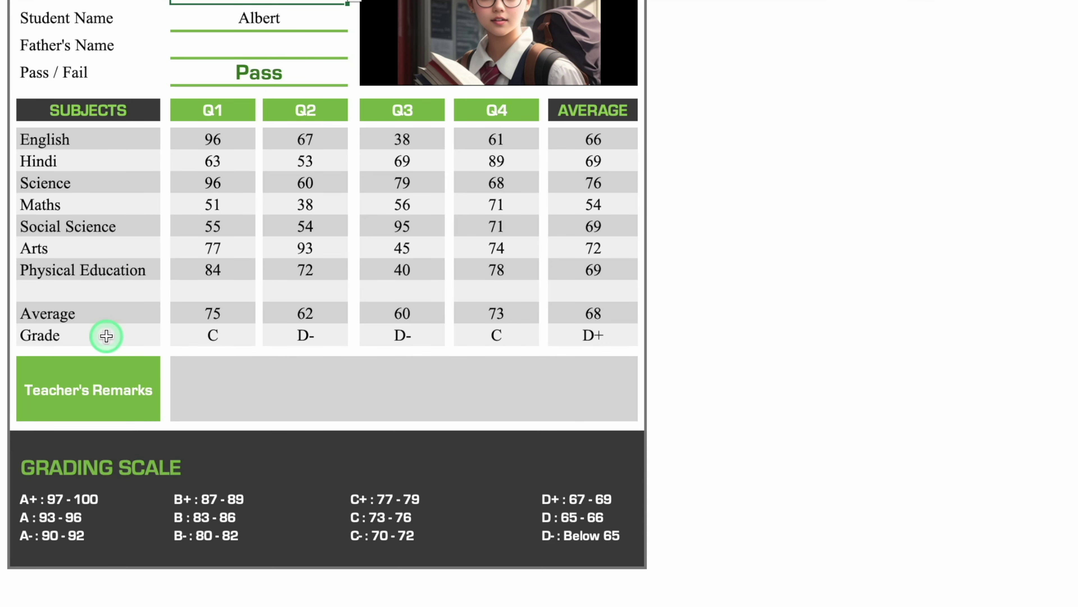
Step: Review the report card and the student data sheet that feeds it
{"action": "scroll", "coordinate": [862, 158], "scroll_direction": "up", "scroll_amount": 3}
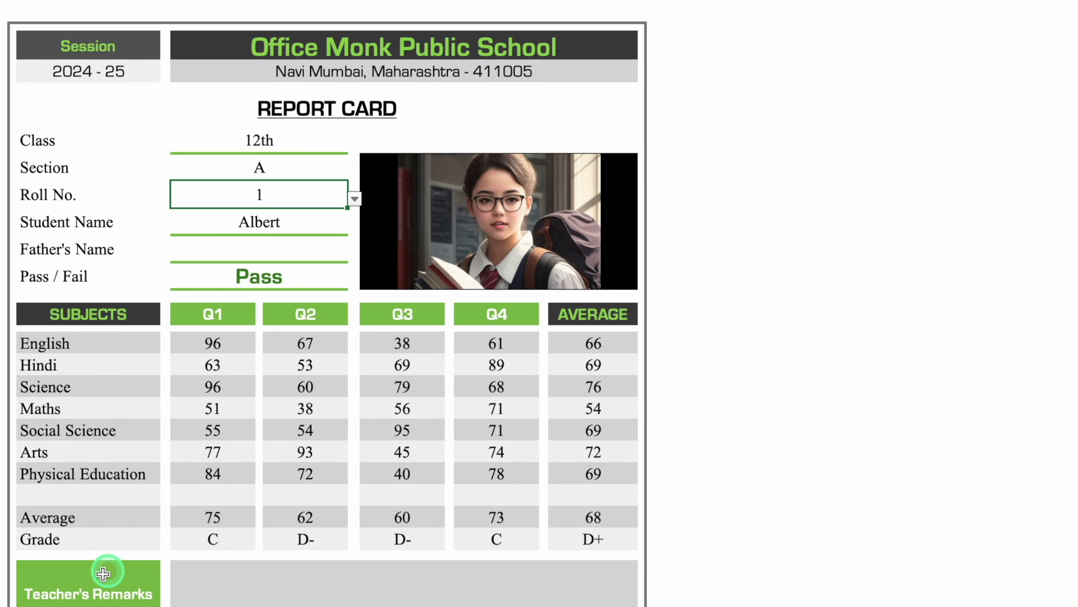
{"action": "left_click", "coordinate": [47, 603]}
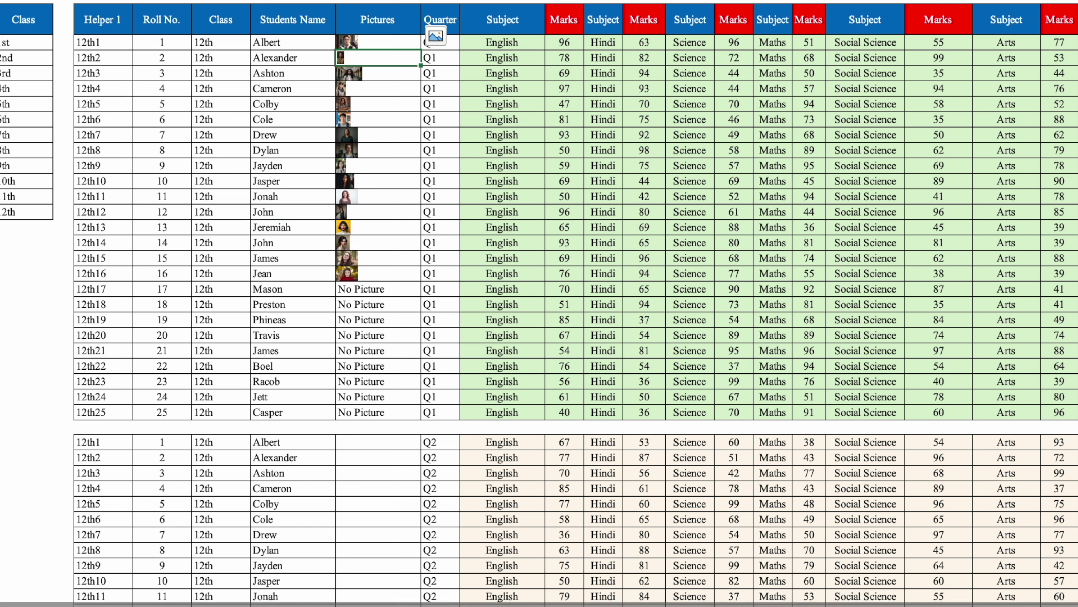
{"action": "left_click", "coordinate": [123, 603]}
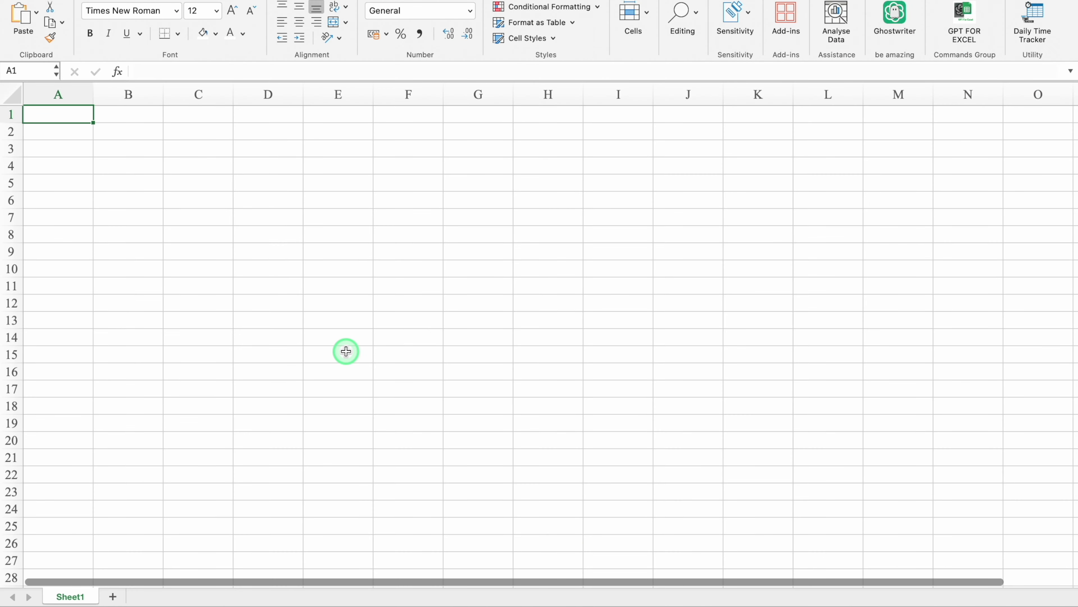
Step: Rename Sheet1 of the blank workbook as Data
{"action": "double_click", "coordinate": [73, 596]}
{"action": "type", "text": "Data"}
{"action": "left_click", "coordinate": [302, 425]}
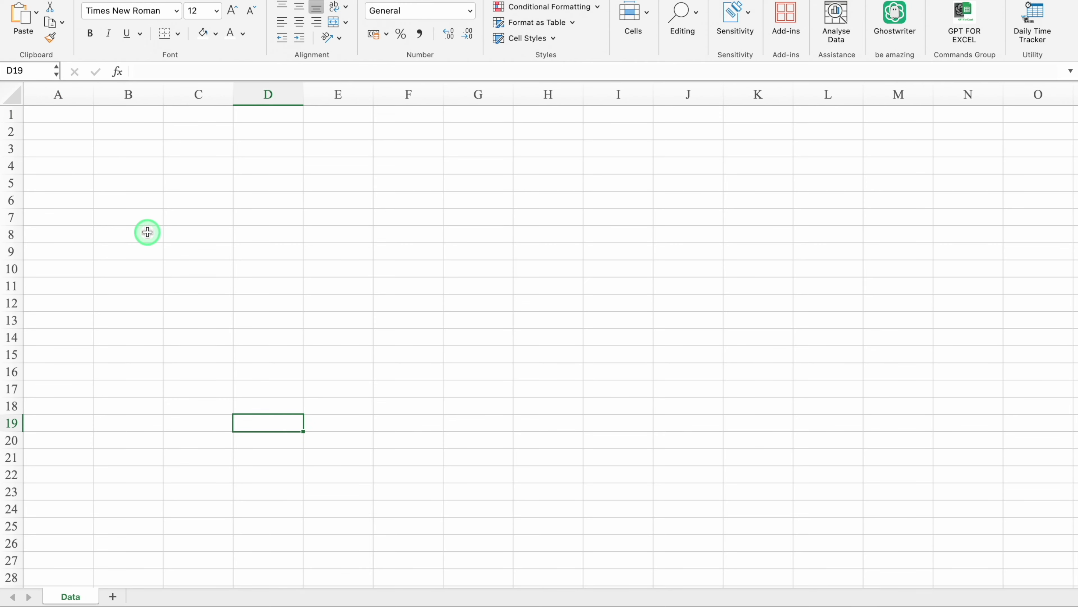
Step: Vertically centre the contents of all cells in the sheet and narrow column A to a slim margin
{"action": "left_click", "coordinate": [12, 98]}
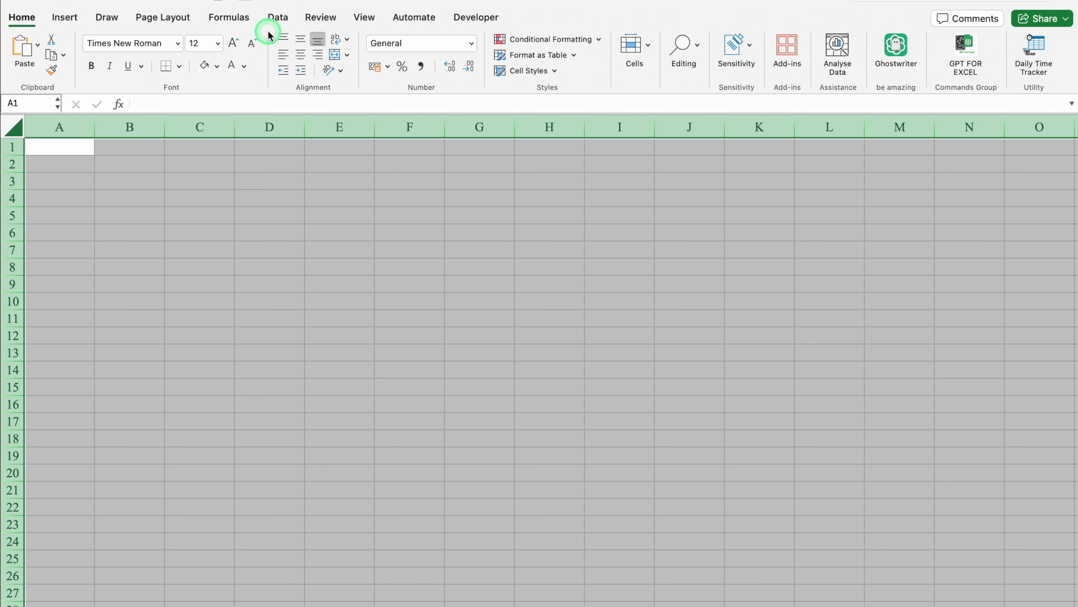
{"action": "left_click", "coordinate": [299, 6]}
{"action": "left_click", "coordinate": [178, 183]}
{"action": "left_click_drag", "start_coordinate": [94, 126], "coordinate": [40, 128]}
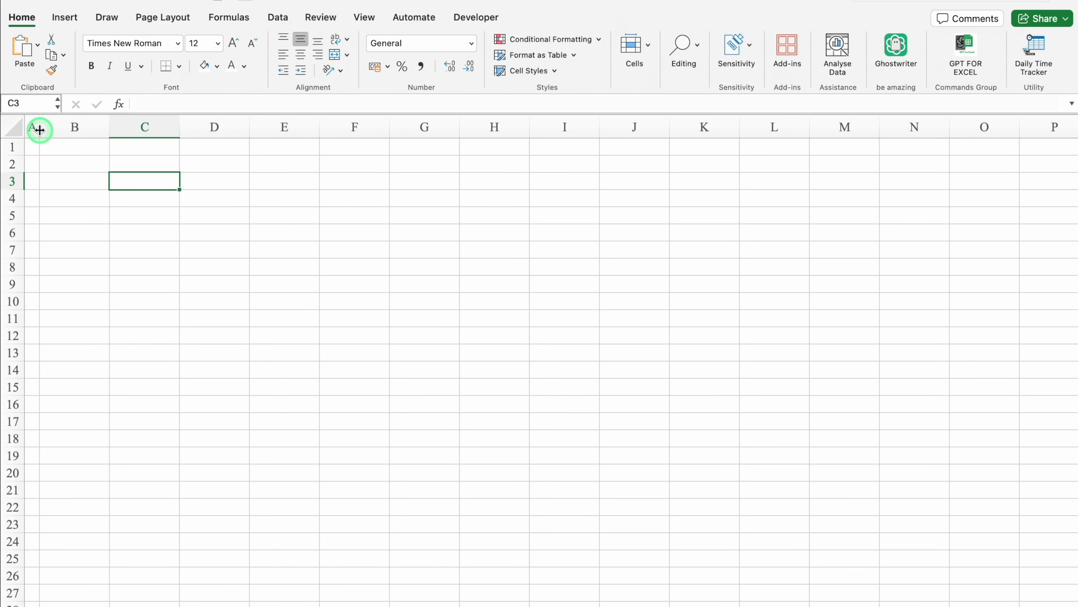
Step: Enter the header Class in B2 and list the classes 1st to 10th in B3:B12 using autofill
{"action": "left_click", "coordinate": [82, 164]}
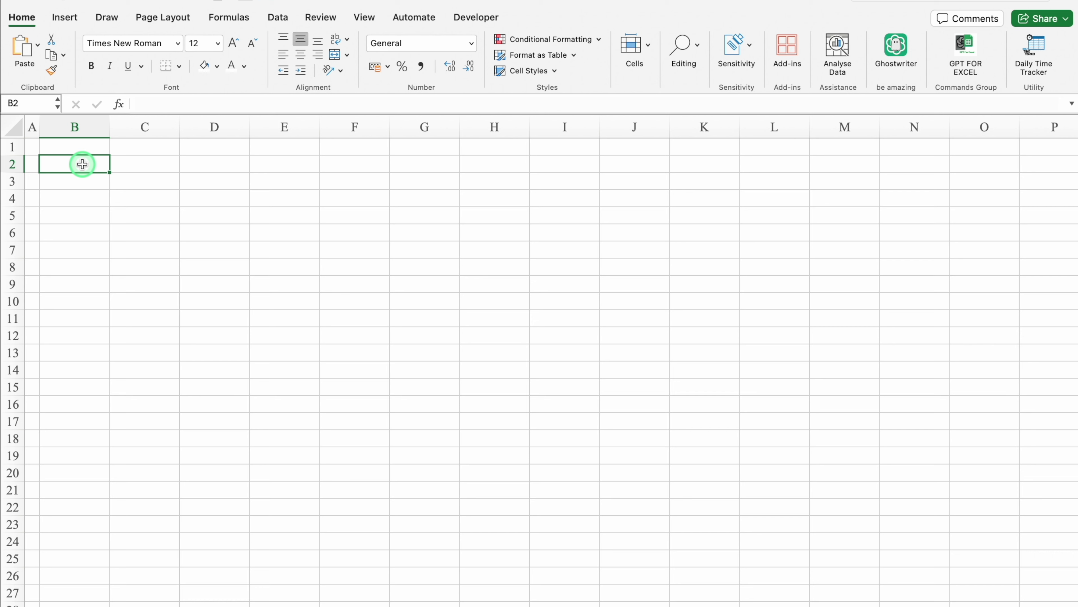
{"action": "key", "text": "Return"}
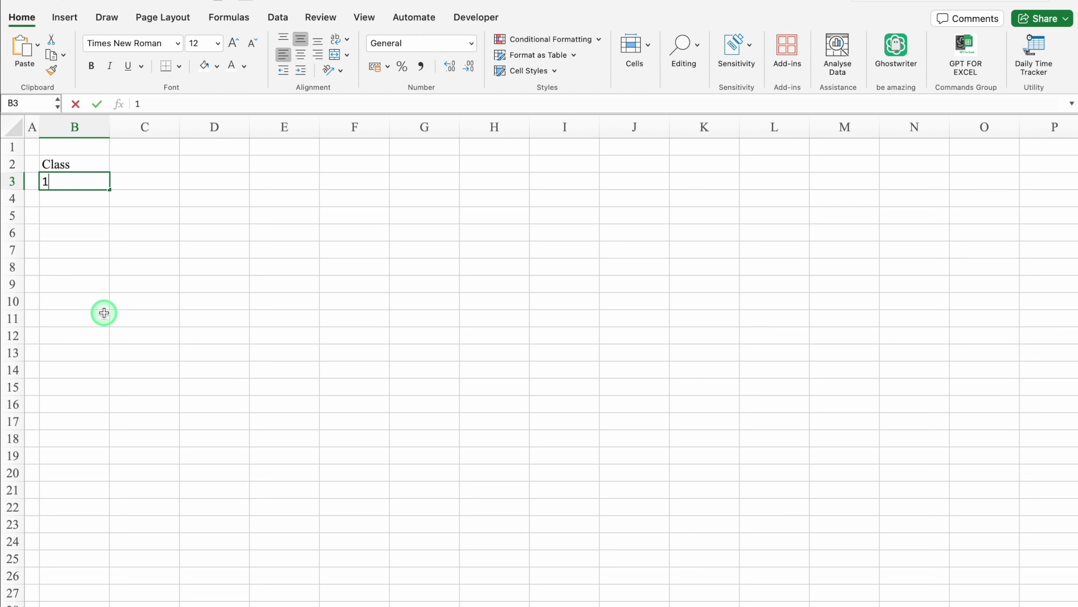
{"action": "type", "text": "1st"}
{"action": "key", "text": "Return"}
{"action": "left_click", "coordinate": [107, 186]}
{"action": "left_click_drag", "start_coordinate": [109, 189], "coordinate": [109, 342]}
Step: Apply all borders to the class list B3:B12 and its header in B2
{"action": "left_click", "coordinate": [179, 78]}
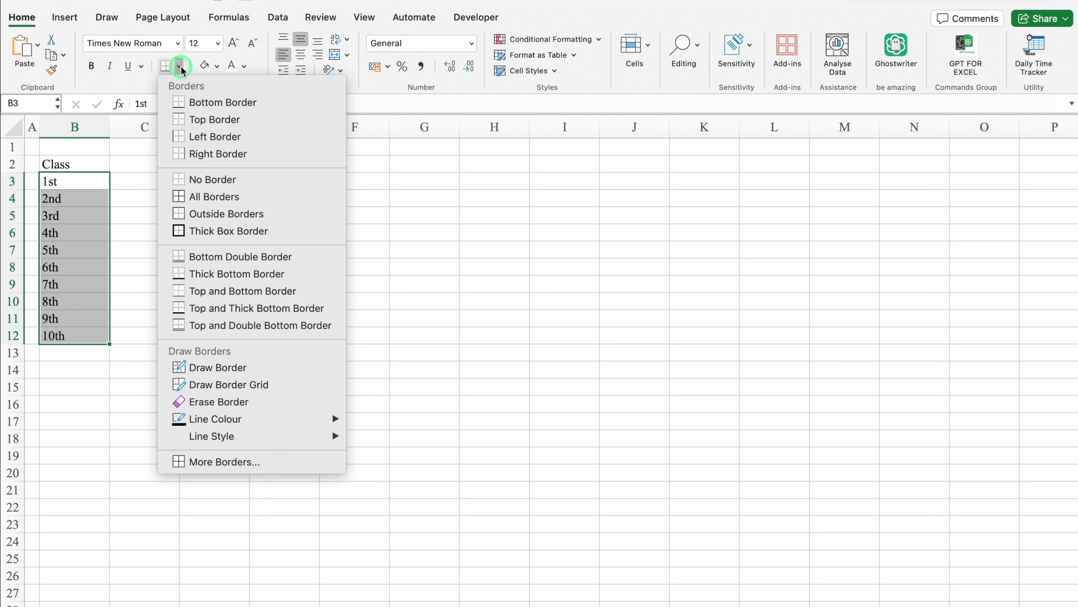
{"action": "left_click", "coordinate": [196, 195]}
{"action": "left_click", "coordinate": [89, 163]}
{"action": "left_click", "coordinate": [166, 66]}
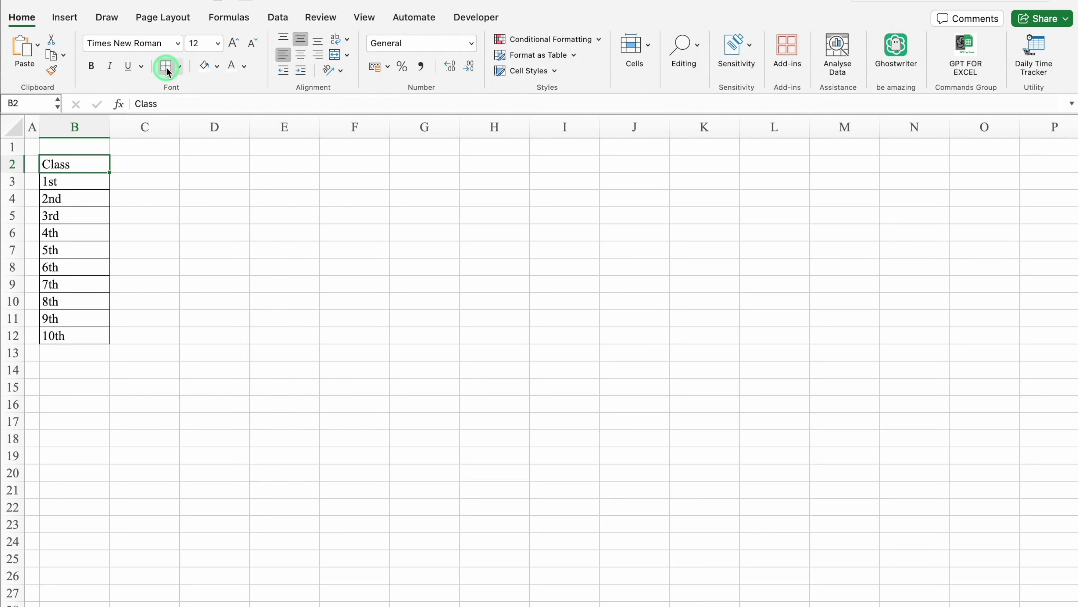
Step: Centre the text of row 2 horizontally and set its font to Eurostile
{"action": "left_click", "coordinate": [11, 164]}
{"action": "left_click", "coordinate": [301, 55]}
{"action": "left_click", "coordinate": [178, 46]}
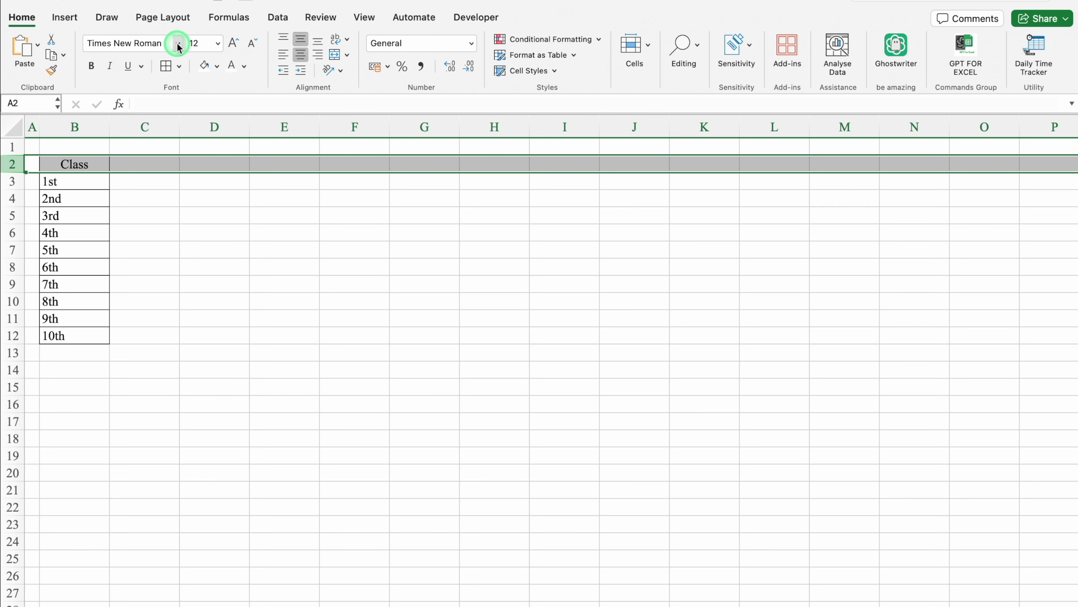
{"action": "mouse_move", "coordinate": [193, 166]}
{"action": "left_click", "coordinate": [385, 216]}
{"action": "left_click", "coordinate": [373, 215]}
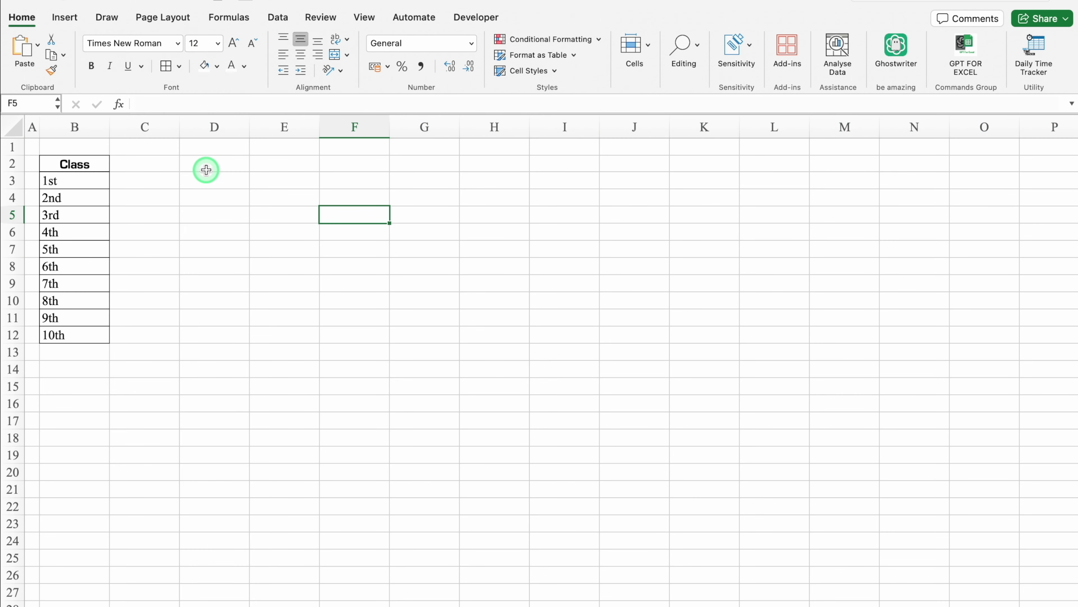
Step: Narrow column C to a slim gap and enter the headers Helper in D2 and Roll No. in E2
{"action": "left_click_drag", "start_coordinate": [180, 127], "coordinate": [124, 132]}
{"action": "left_click", "coordinate": [164, 164]}
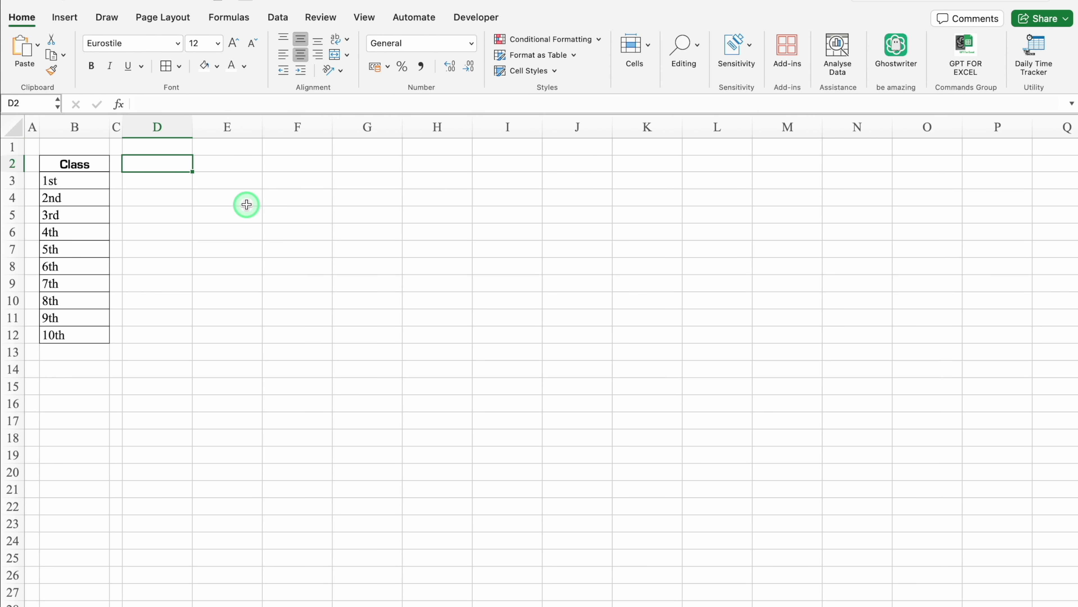
{"action": "type", "text": "Helper"}
{"action": "key", "text": "Return"}
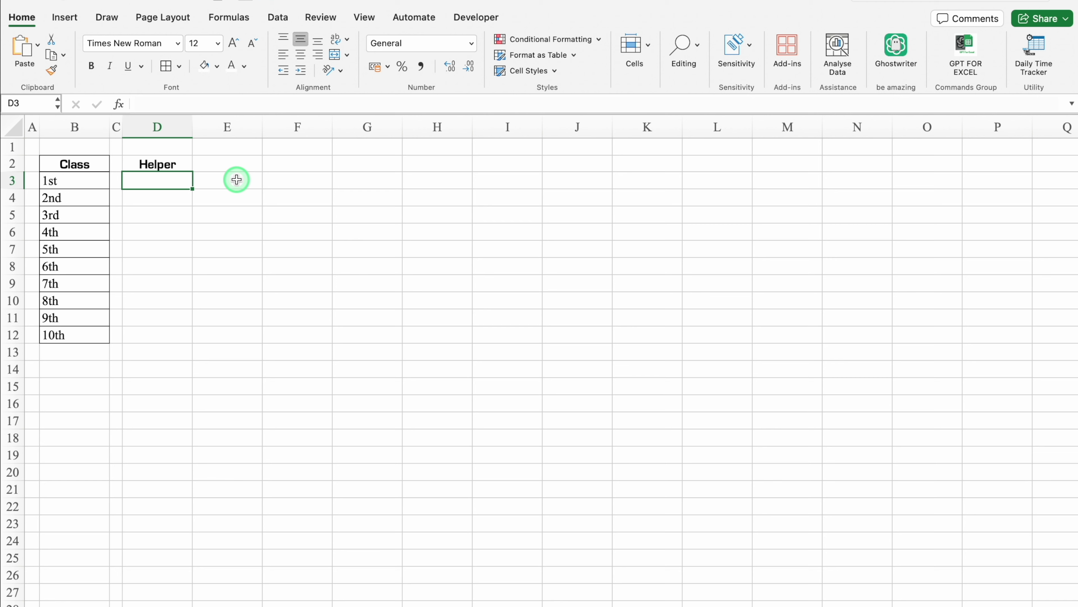
{"action": "left_click", "coordinate": [231, 166]}
{"action": "type", "text": "Roll No."}
{"action": "key", "text": "Tab"}
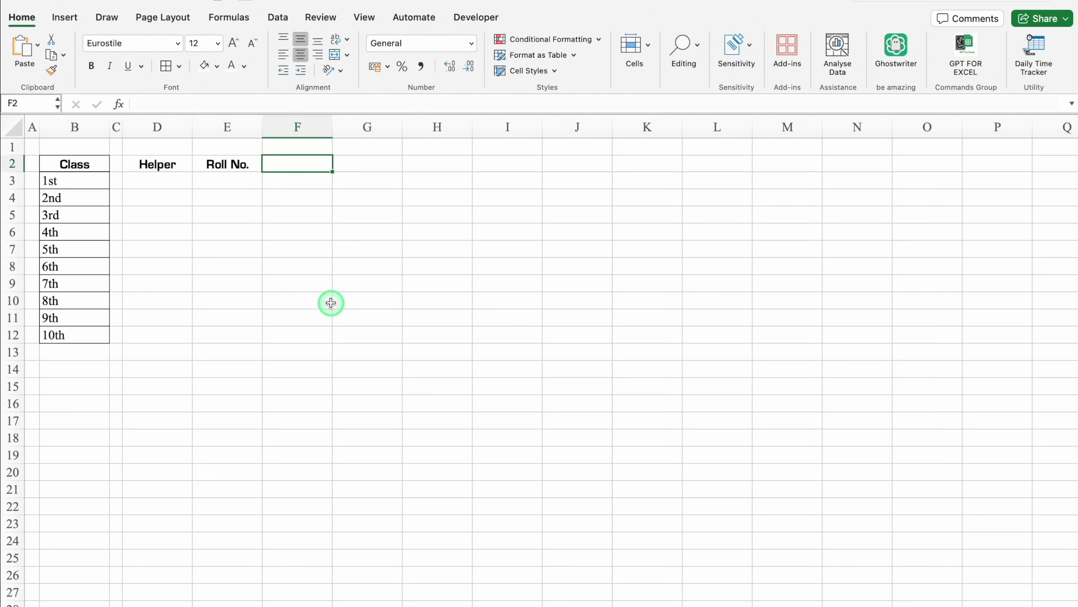
Step: Enter the headers Class, Students Name, Pictures and Quarter in F2:I2, widening column G to fit its header
{"action": "type", "text": "Class"}
{"action": "key", "text": "Tab"}
{"action": "type", "text": "Students Name"}
{"action": "key", "text": "Tab"}
{"action": "left_click_drag", "start_coordinate": [403, 127], "coordinate": [447, 135]}
{"action": "type", "text": "Pictures"}
{"action": "key", "text": "Tab"}
{"action": "type", "text": "Quarter"}
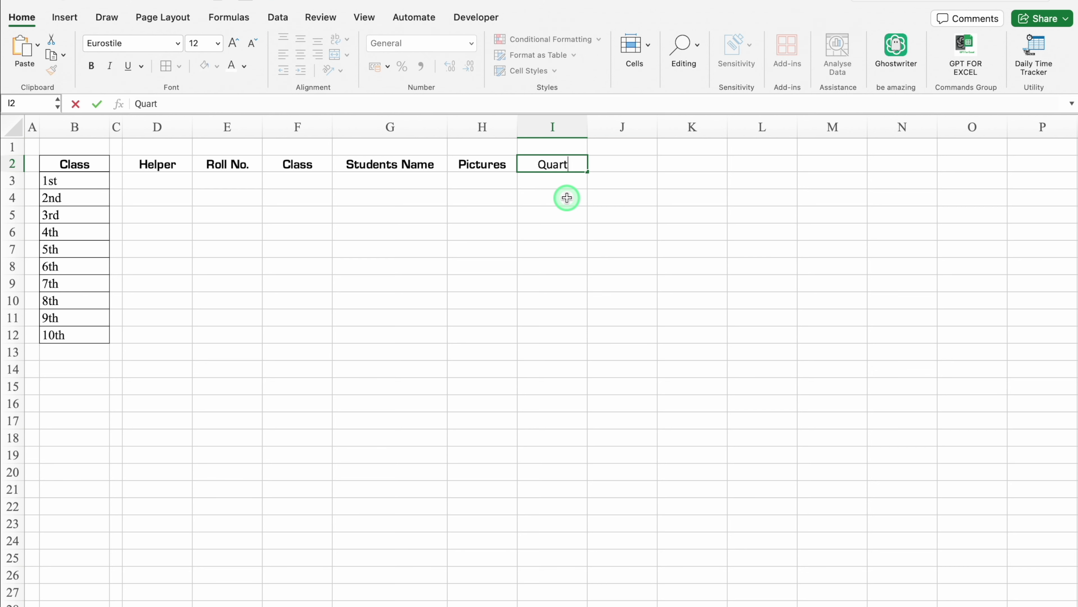
Step: Enter the headers Subject in J2 and Marks in K2
{"action": "key", "text": "Tab"}
{"action": "type", "text": "Subject"}
{"action": "key", "text": "Tab"}
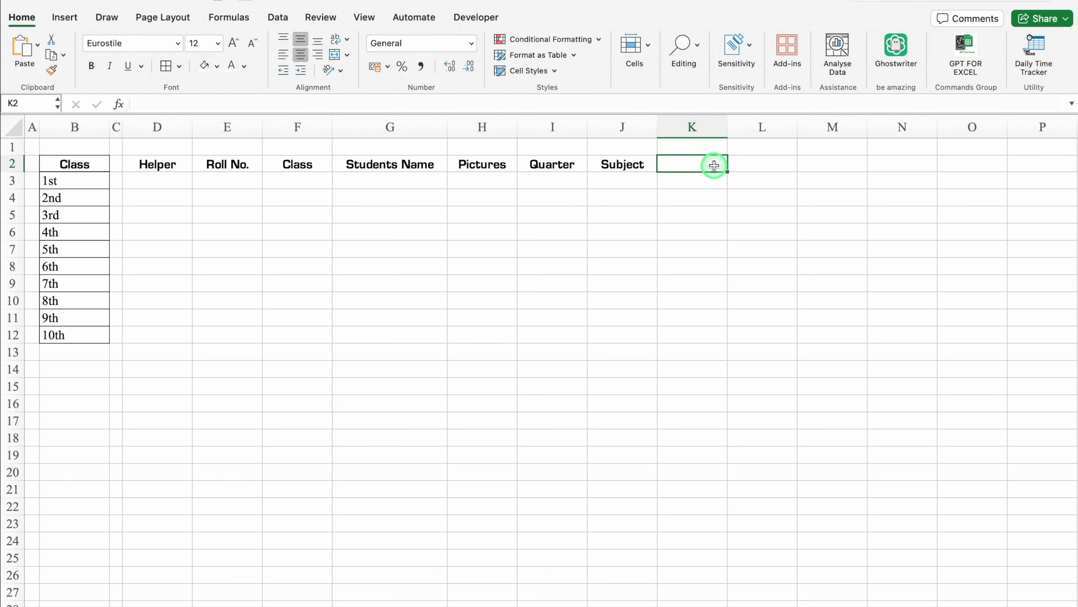
{"action": "left_click", "coordinate": [650, 119]}
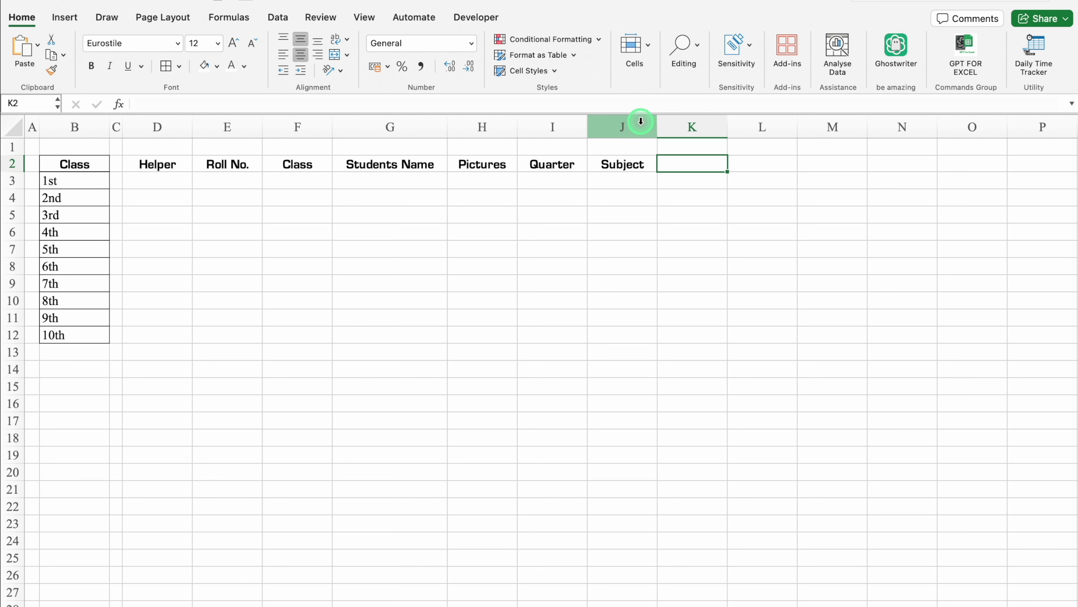
{"action": "type", "text": "Marks"}
{"action": "key", "text": "Tab"}
Step: Copy the Subject and Marks headers from J2:K2 into L2:M2, N2:O2 and P2:Q2
{"action": "left_click", "coordinate": [638, 165]}
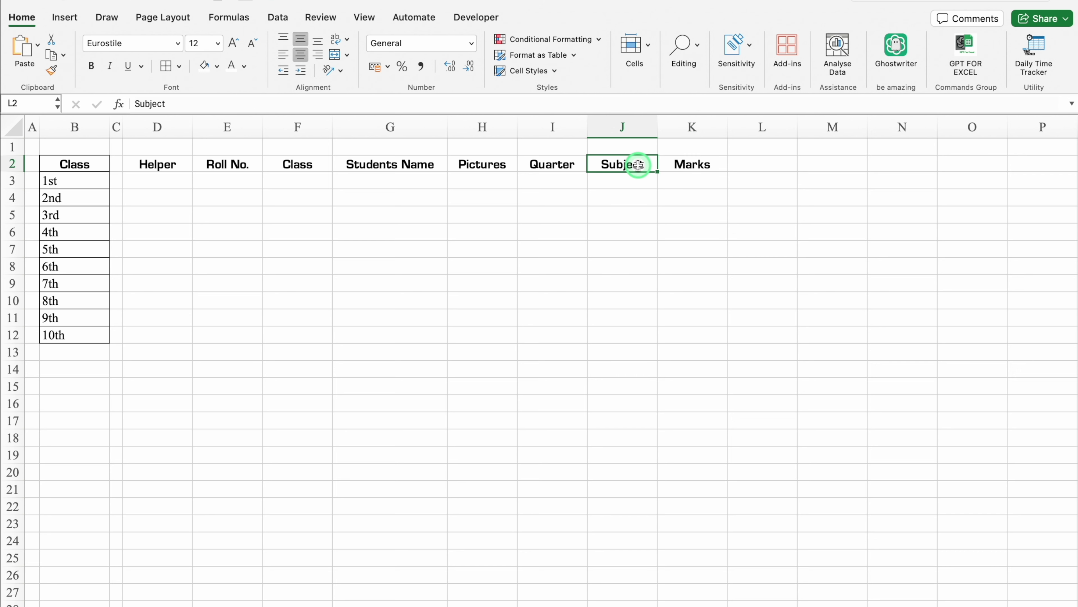
{"action": "left_click_drag", "start_coordinate": [638, 165], "coordinate": [684, 163]}
{"action": "key", "text": "super+c"}
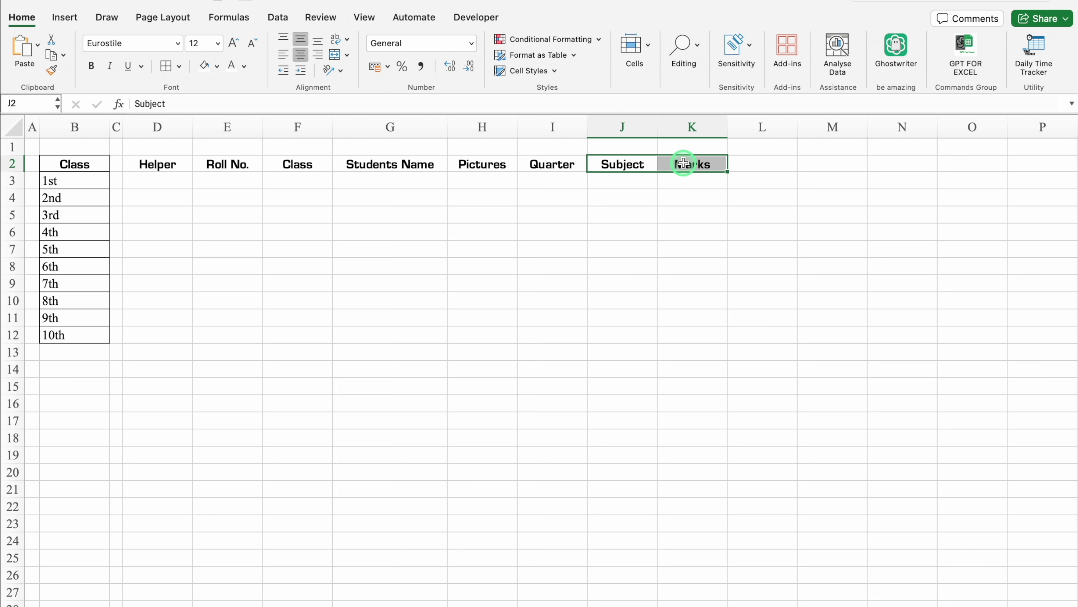
{"action": "left_click", "coordinate": [759, 163]}
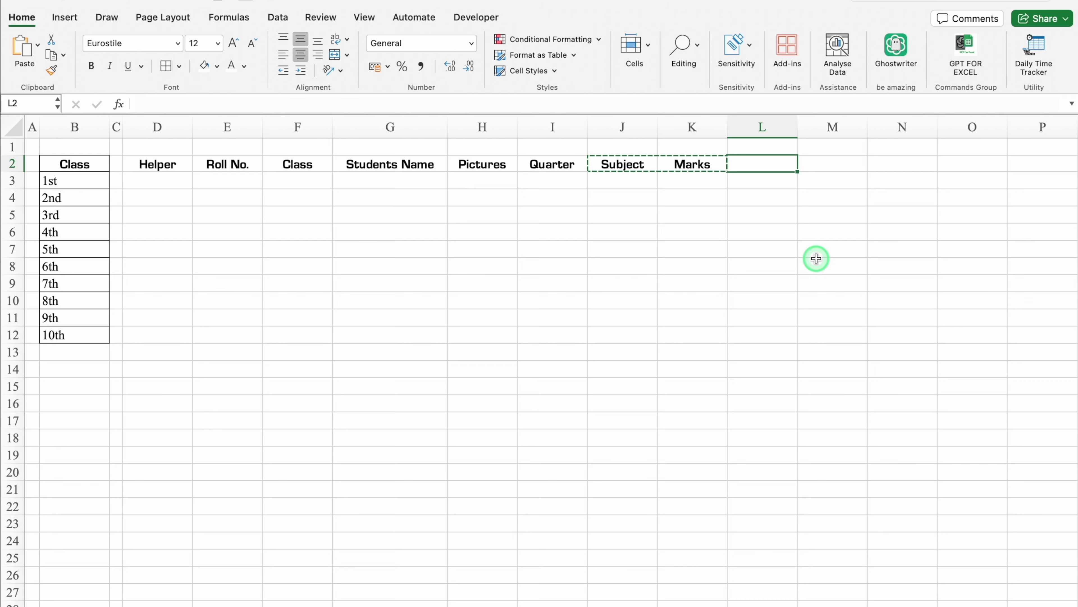
{"action": "key", "text": "super+v"}
{"action": "key", "text": "Tab"}
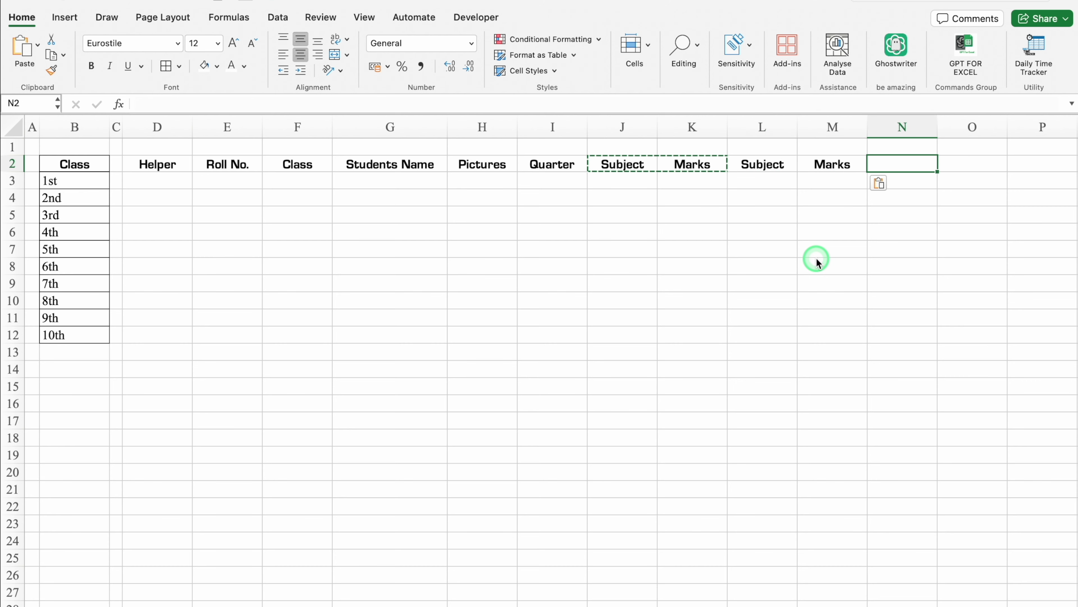
{"action": "key", "text": "super+v"}
{"action": "key", "text": "Tab"}
{"action": "key", "text": "super+v"}
{"action": "key", "text": "Tab"}
Step: Copy the Subject and Marks headers from P2:Q2 into R2:S2, T2:U2 and V2:W2
{"action": "scroll", "coordinate": [989, 384], "scroll_direction": "right", "scroll_amount": 5}
{"action": "left_click_drag", "start_coordinate": [340, 164], "coordinate": [395, 166]}
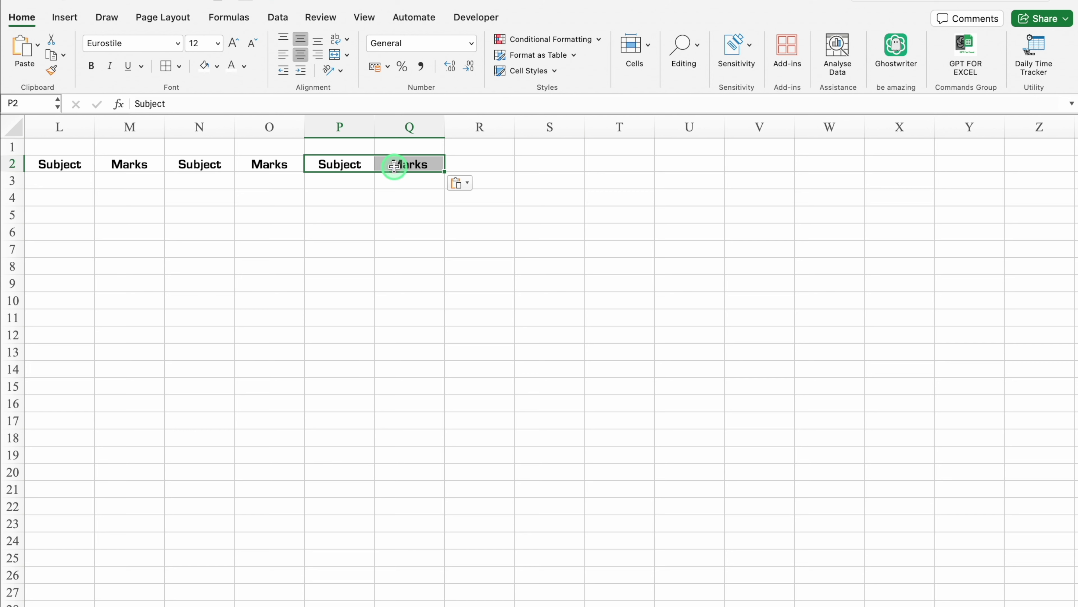
{"action": "key", "text": "super+c"}
{"action": "left_click", "coordinate": [472, 163]}
{"action": "key", "text": "super+v"}
{"action": "left_click", "coordinate": [619, 163]}
{"action": "key", "text": "super+v"}
{"action": "left_click", "coordinate": [745, 163]}
{"action": "key", "text": "super+v"}
{"action": "left_click", "coordinate": [843, 163]}
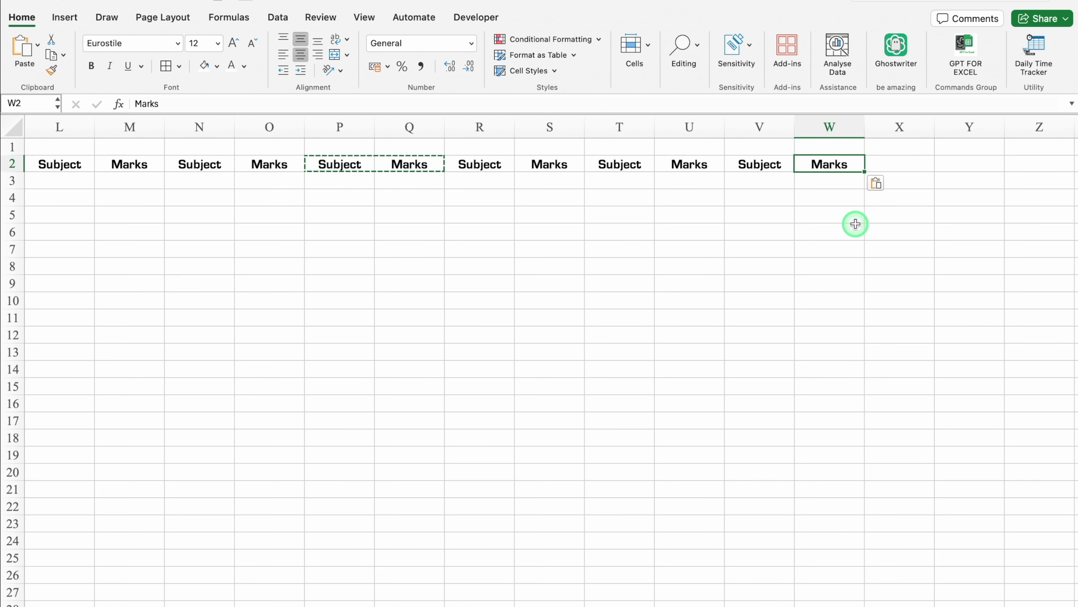
Step: Format the header cells D2:W2 with all borders, a blue fill and white text
{"action": "scroll", "coordinate": [855, 224], "scroll_direction": "left", "scroll_amount": 8}
{"action": "key", "text": "shift+space"}
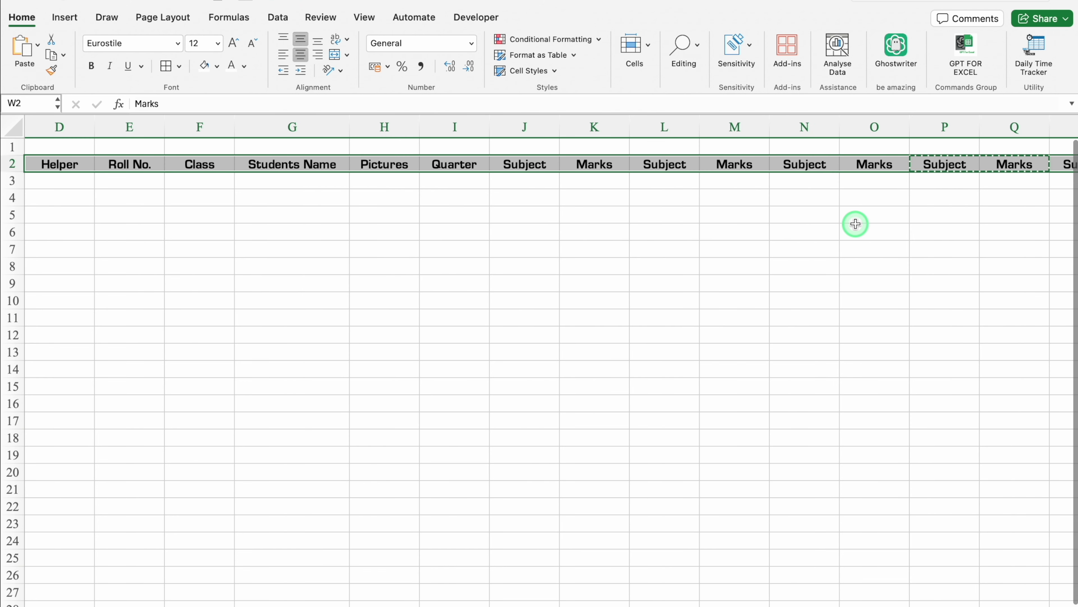
{"action": "left_click", "coordinate": [164, 66]}
{"action": "left_click", "coordinate": [217, 65]}
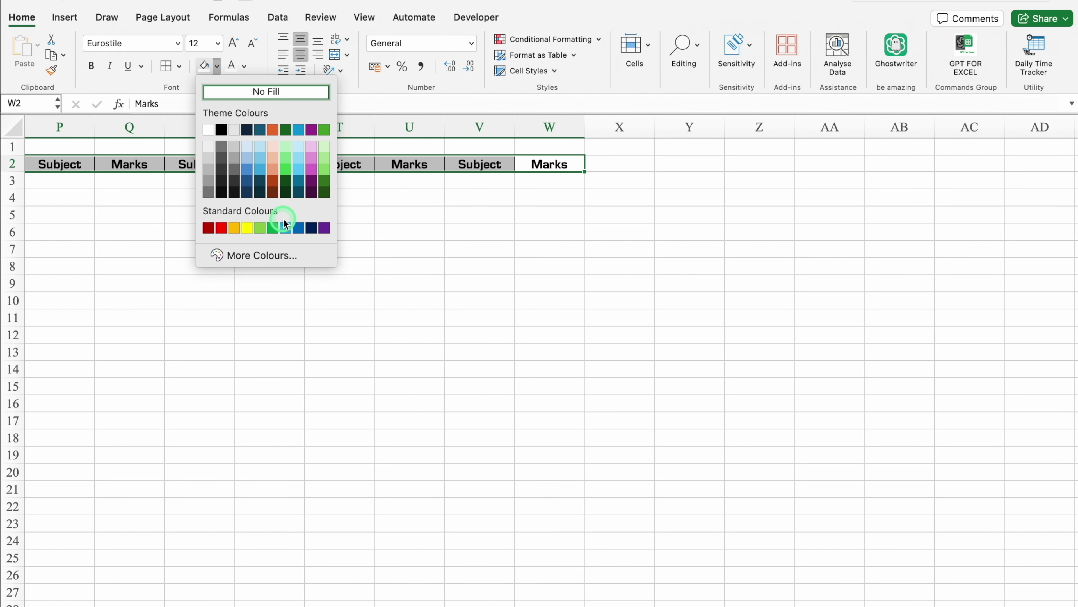
{"action": "left_click", "coordinate": [298, 226]}
{"action": "left_click", "coordinate": [232, 66]}
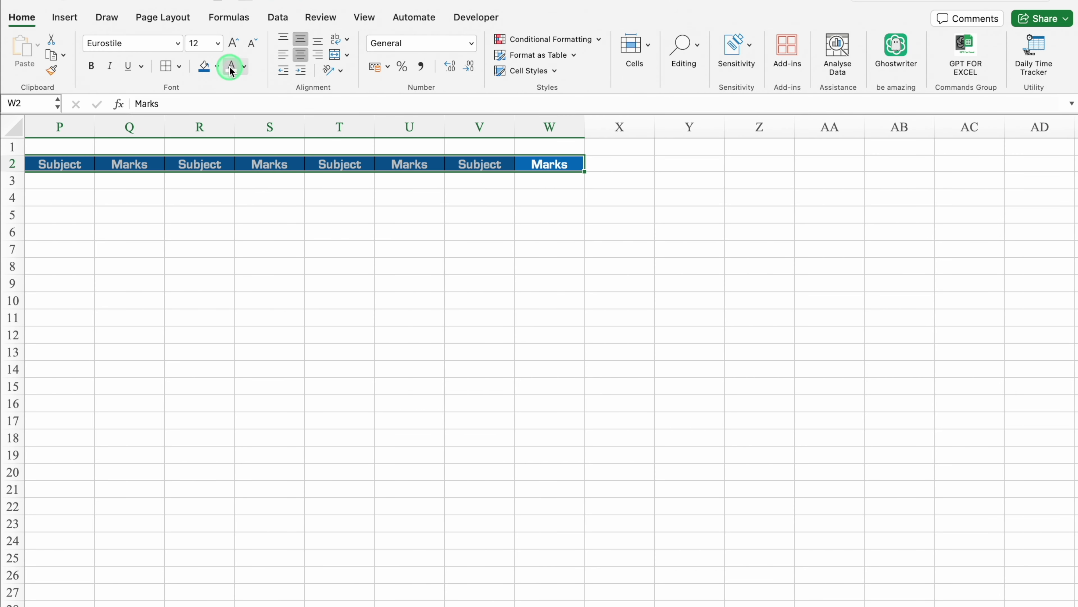
Step: Fill the first Marks header, K2, with standard red
{"action": "scroll", "coordinate": [556, 509], "scroll_direction": "left", "scroll_amount": 3}
{"action": "scroll", "coordinate": [545, 602], "scroll_direction": "left", "scroll_amount": 5}
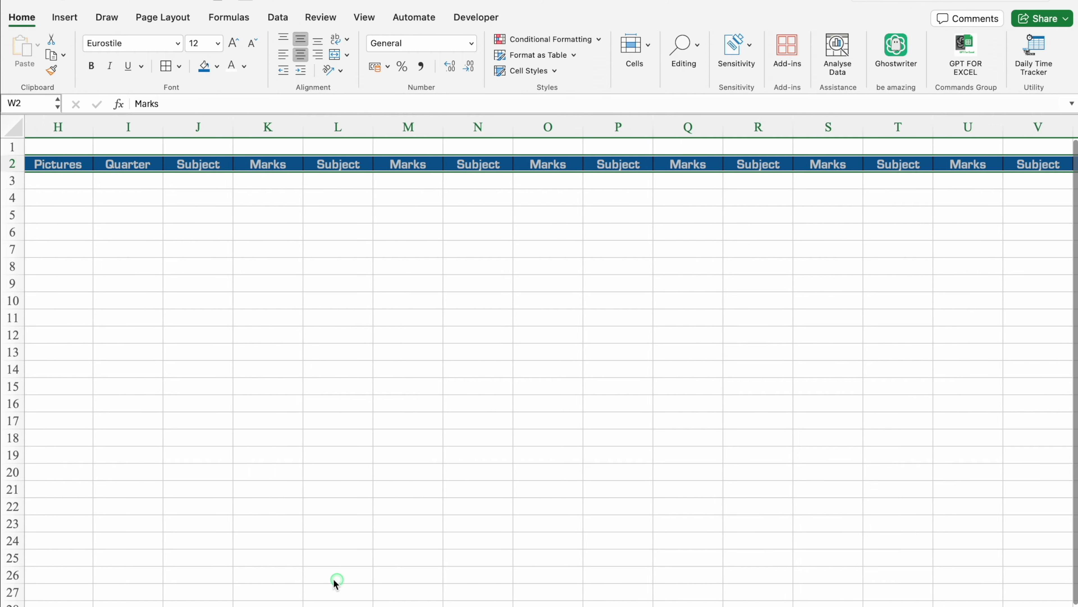
{"action": "left_click", "coordinate": [392, 164]}
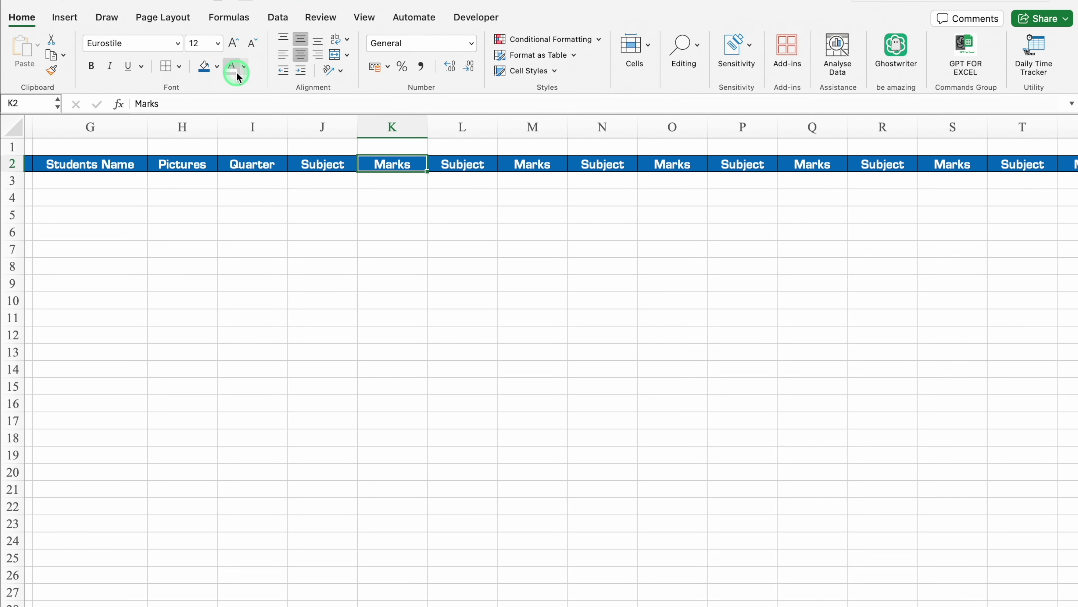
{"action": "left_click", "coordinate": [217, 66]}
{"action": "left_click", "coordinate": [221, 227]}
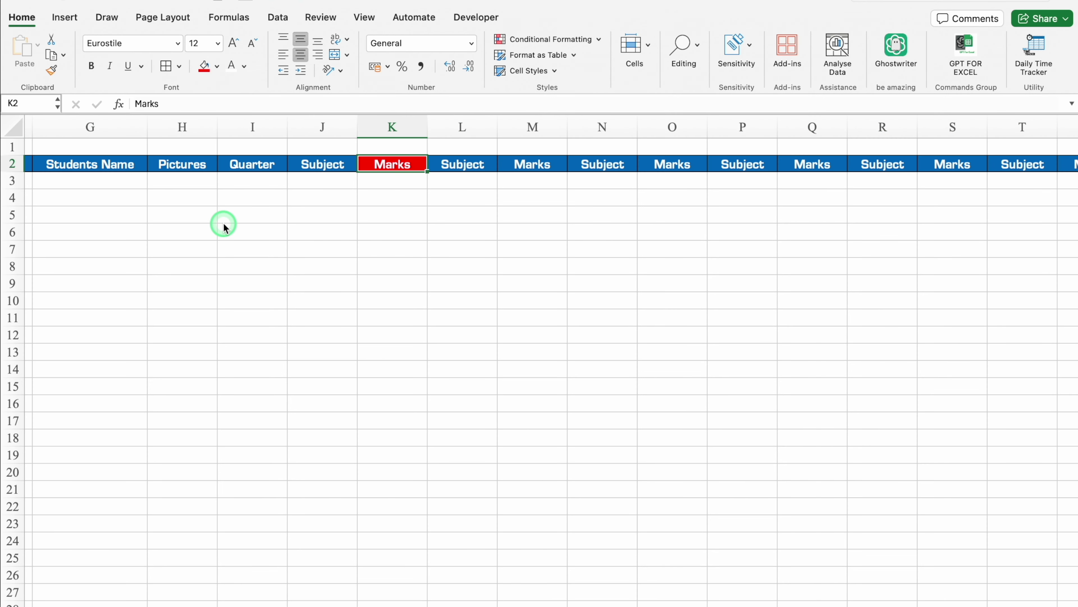
Step: Copy the red Marks header from K2 over the remaining Marks headers in row 2, from M2 through W2
{"action": "key", "text": "super+c"}
{"action": "left_click", "coordinate": [537, 164]}
{"action": "key", "text": "super+v"}
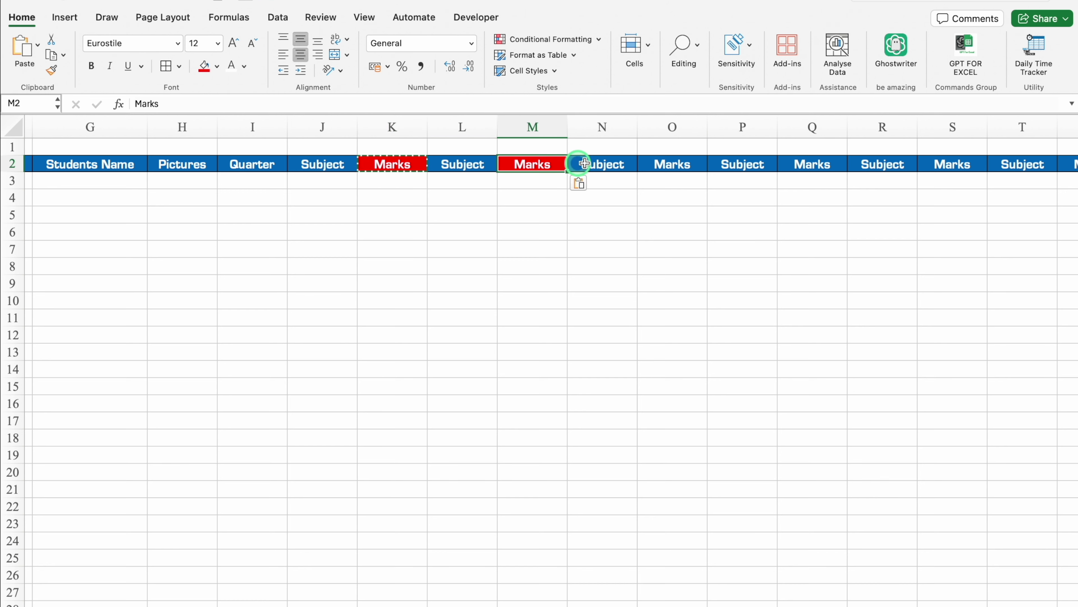
{"action": "left_click", "coordinate": [673, 164]}
{"action": "key", "text": "super+v"}
{"action": "left_click", "coordinate": [812, 164]}
{"action": "key", "text": "super+v"}
{"action": "left_click", "coordinate": [945, 163]}
{"action": "key", "text": "super+v"}
{"action": "scroll", "coordinate": [951, 164], "scroll_direction": "right", "scroll_amount": 3}
{"action": "left_click", "coordinate": [954, 164]}
{"action": "key", "text": "super+v"}
{"action": "scroll", "coordinate": [953, 164], "scroll_direction": "right", "scroll_amount": 7}
{"action": "left_click", "coordinate": [773, 164]}
Step: Enter English as the subject in J3 and Hindi in L3
{"action": "scroll", "coordinate": [364, 596], "scroll_direction": "left", "scroll_amount": 5}
{"action": "left_click", "coordinate": [397, 180]}
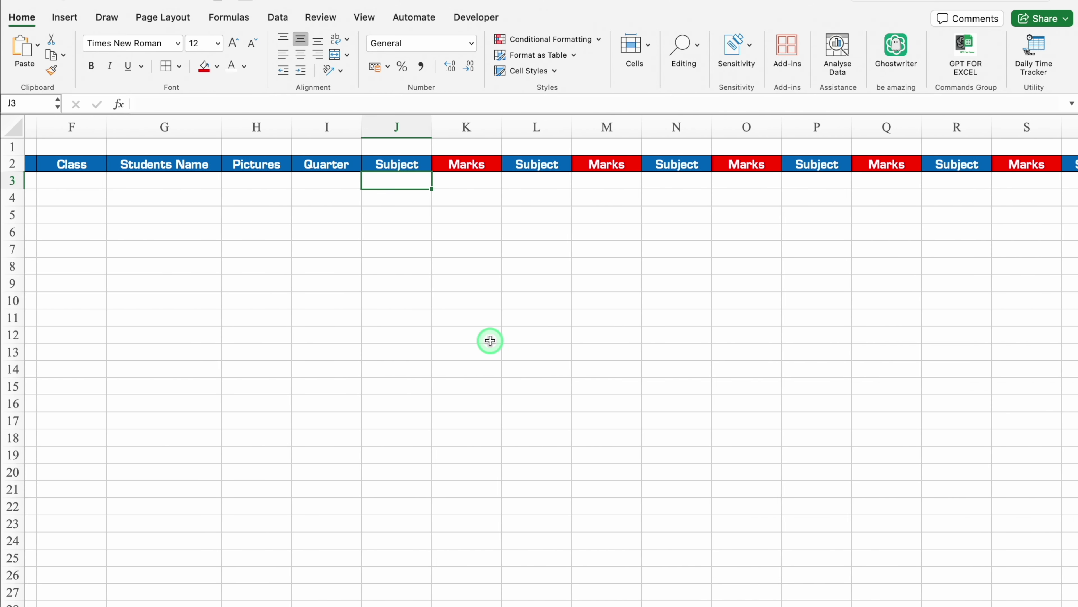
{"action": "type", "text": "En"}
{"action": "key", "text": "Tab"}
{"action": "key", "text": "Tab"}
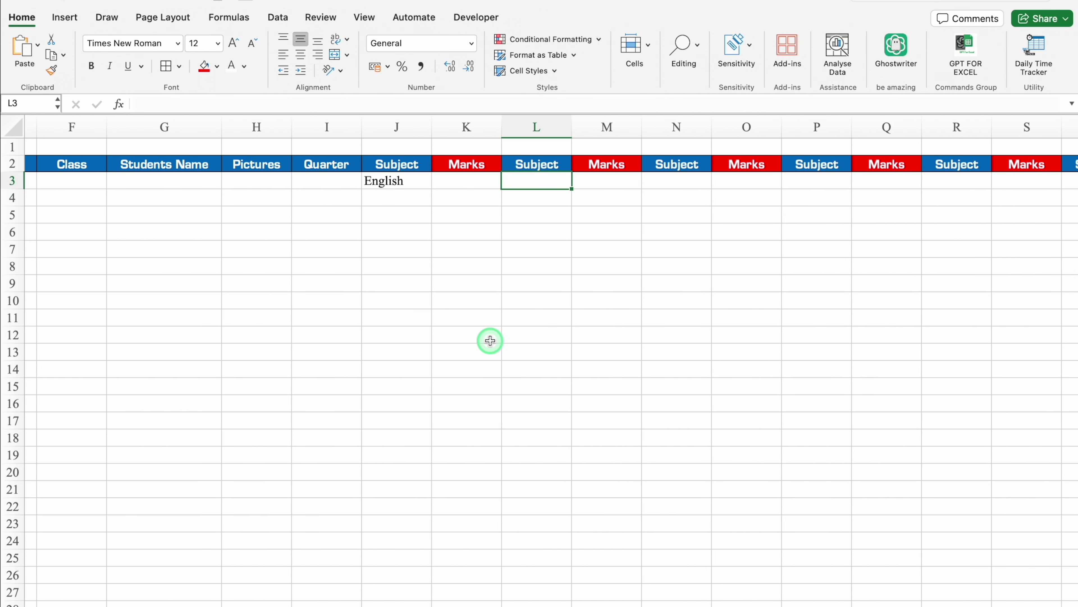
{"action": "type", "text": "Hindi"}
{"action": "key", "text": "Tab"}
{"action": "key", "text": "Tab"}
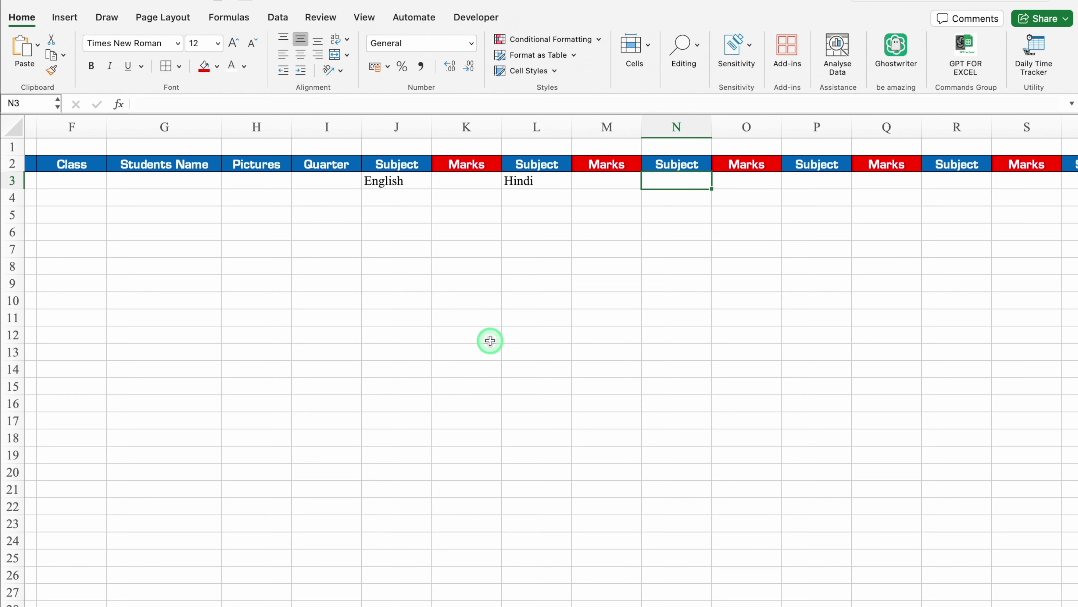
Step: Enter Science as the subject in N3 and Maths in P3
{"action": "type", "text": "Science"}
{"action": "key", "text": "Tab"}
{"action": "key", "text": "Tab"}
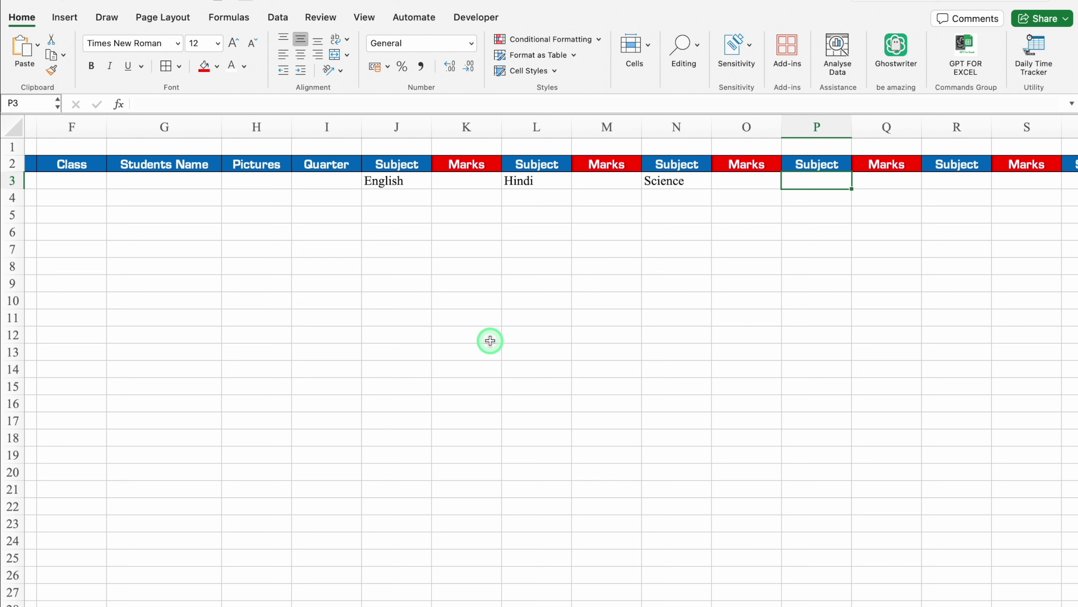
{"action": "type", "text": "Maths"}
{"action": "key", "text": "Tab"}
{"action": "key", "text": "Tab"}
Step: Enter Social Science in R3 and widen column R to about 13.83 to fit it
{"action": "scroll", "coordinate": [490, 340], "scroll_direction": "right", "scroll_amount": 5}
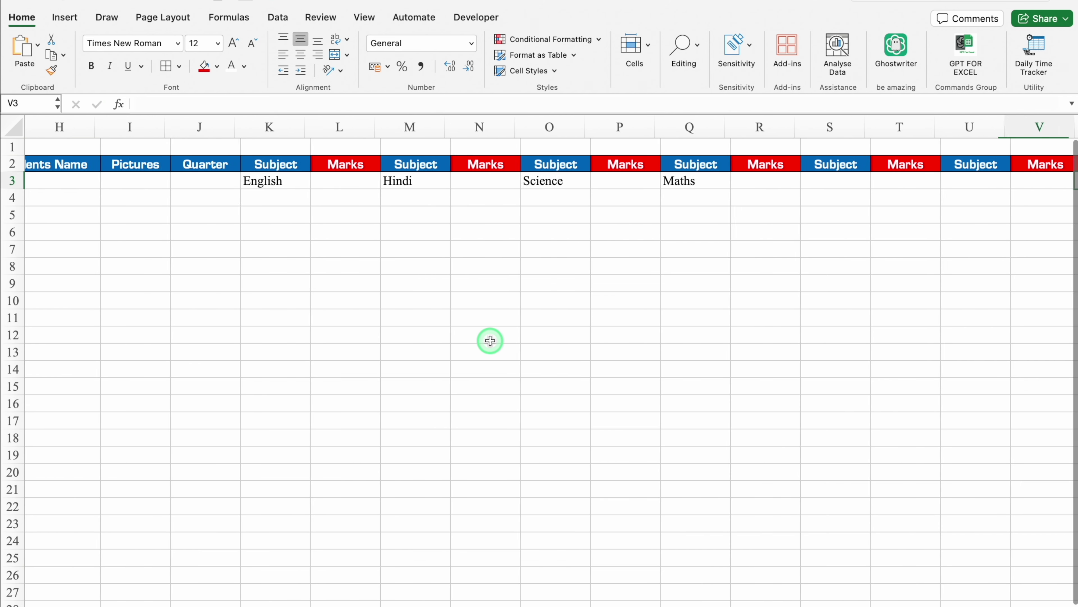
{"action": "type", "text": "Social Science"}
{"action": "key", "text": "Tab"}
{"action": "left_click_drag", "start_coordinate": [585, 128], "coordinate": [608, 135]}
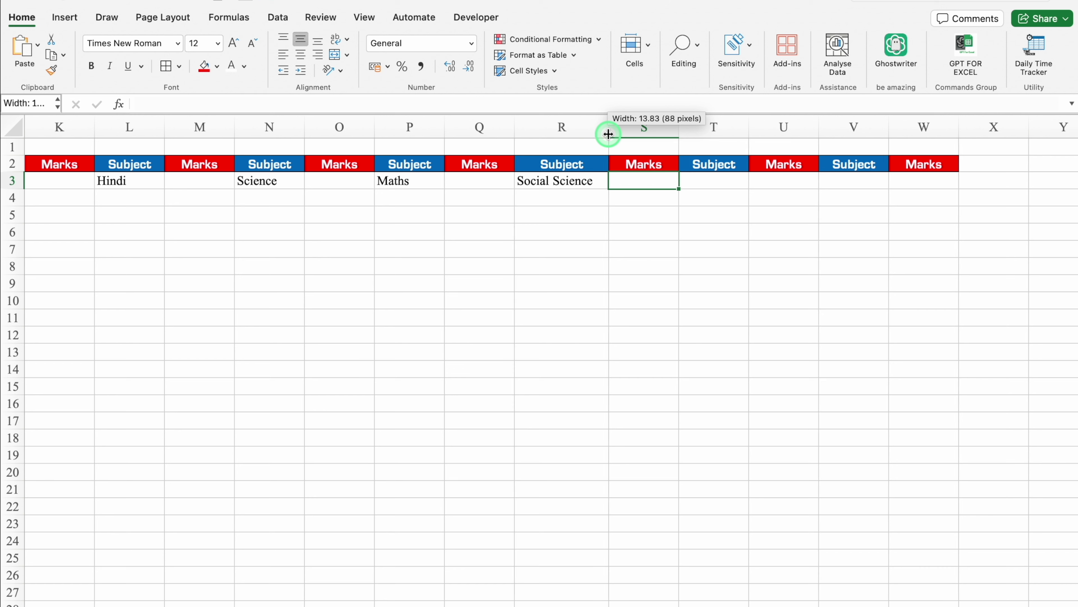
Step: Enter Arts in T3 and Physical Education in V3, and widen column V for the longer subject name
{"action": "key", "text": "Tab"}
{"action": "type", "text": "Arts"}
{"action": "key", "text": "Tab"}
{"action": "key", "text": "Tab"}
{"action": "type", "text": "Physical Education"}
{"action": "key", "text": "Tab"}
{"action": "left_click_drag", "start_coordinate": [888, 126], "coordinate": [915, 134]}
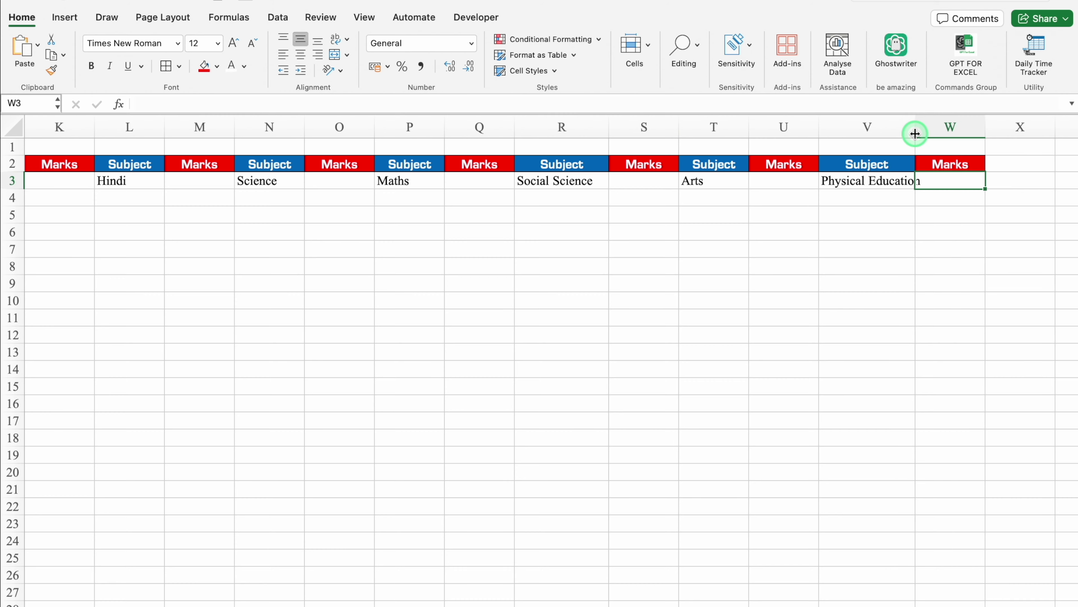
Step: Centre the contents of the Subject and Marks columns horizontally, starting from column J
{"action": "scroll", "coordinate": [531, 425], "scroll_direction": "left", "scroll_amount": 10}
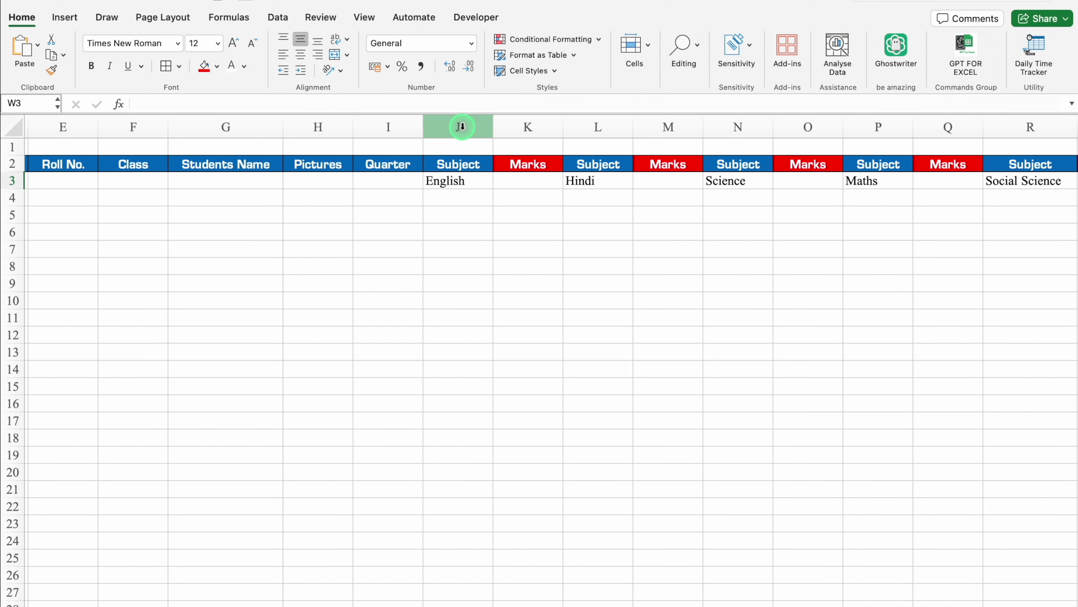
{"action": "left_click", "coordinate": [463, 127]}
{"action": "left_click_drag", "start_coordinate": [463, 127], "coordinate": [1076, 116]}
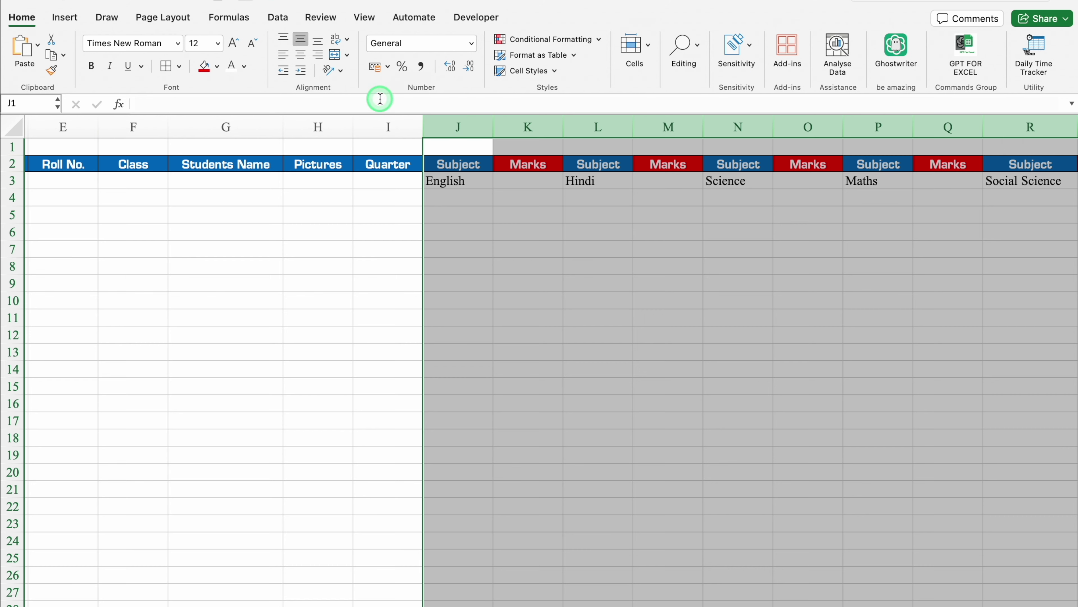
{"action": "left_click", "coordinate": [300, 56]}
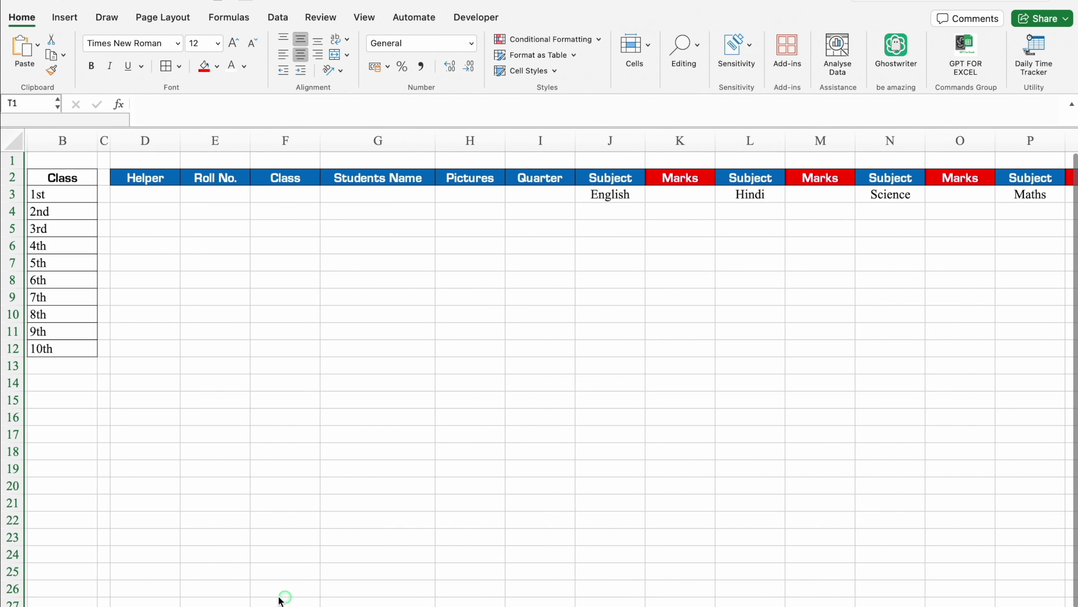
Step: Format the Class list header in B2 with the same blue fill and white text as the other headers
{"action": "left_click", "coordinate": [81, 179]}
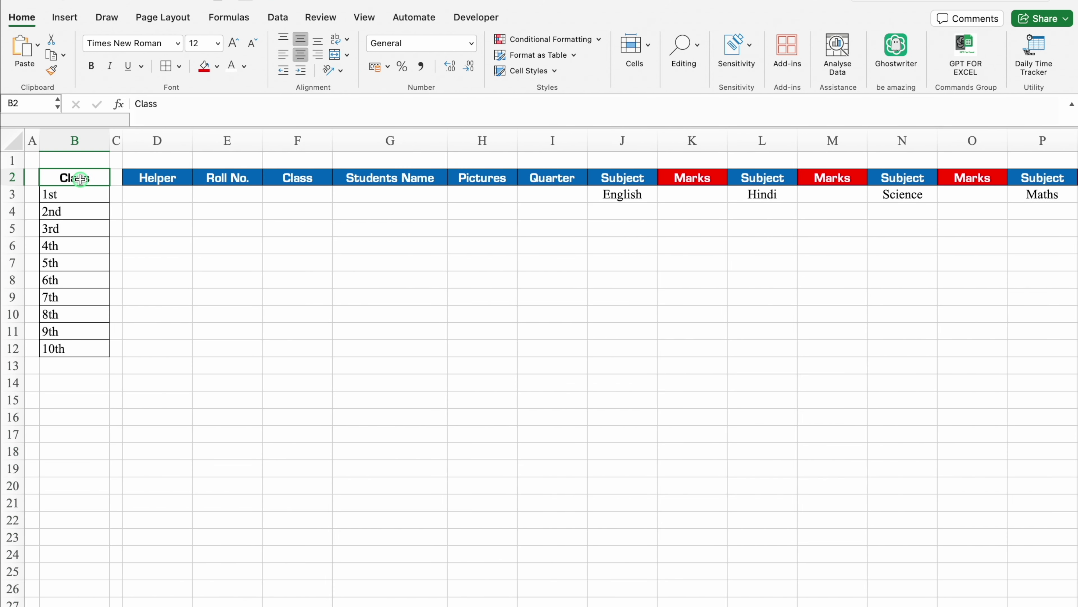
{"action": "left_click", "coordinate": [216, 66]}
{"action": "left_click", "coordinate": [298, 228]}
Step: Fill the Roll No. column with the series 1 to 25 in E3:E27 and apply all borders to it
{"action": "left_click", "coordinate": [221, 194]}
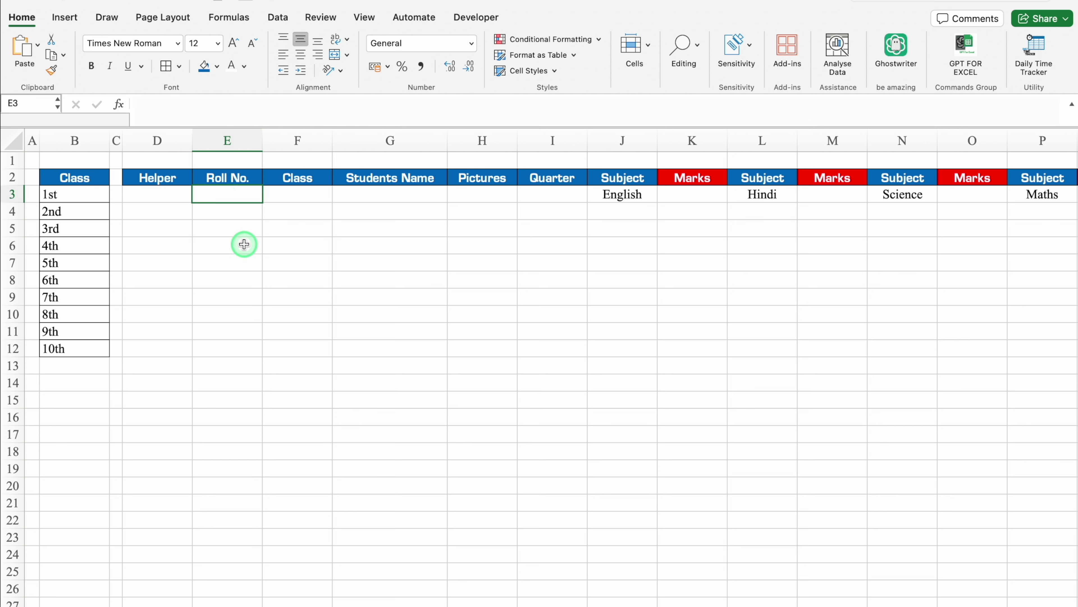
{"action": "type", "text": "1"}
{"action": "key", "text": "Return"}
{"action": "left_click", "coordinate": [250, 196]}
{"action": "left_click_drag", "start_coordinate": [262, 203], "coordinate": [250, 604]}
{"action": "left_click", "coordinate": [271, 602]}
{"action": "left_click", "coordinate": [316, 546]}
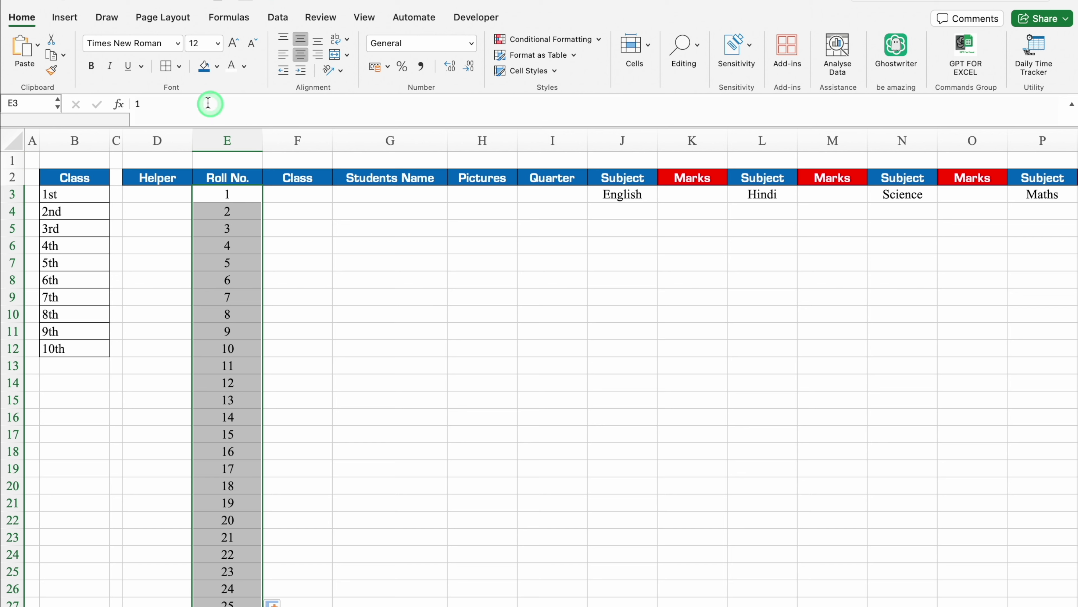
{"action": "left_click", "coordinate": [165, 66]}
Step: Add list data validation to F3 using the class names in B3:B12 as the source
{"action": "left_click", "coordinate": [306, 194]}
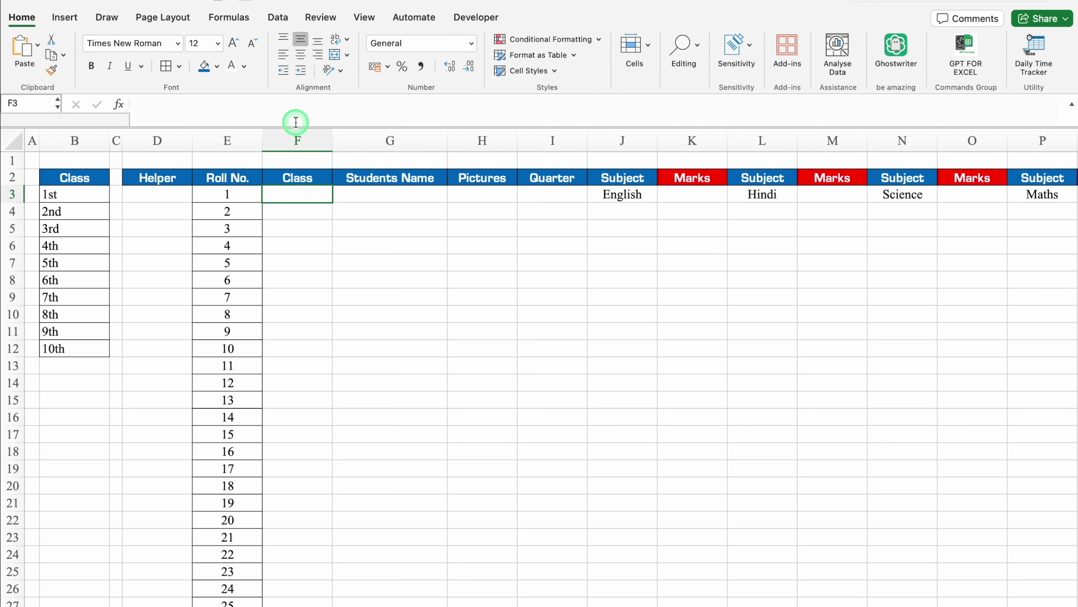
{"action": "left_click", "coordinate": [278, 17]}
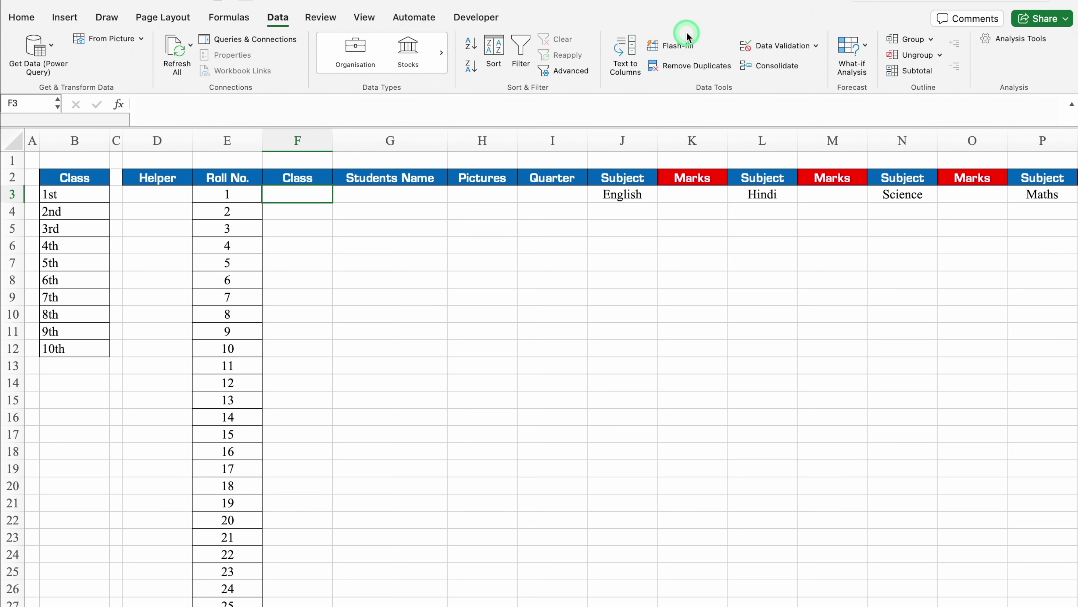
{"action": "left_click", "coordinate": [778, 45]}
{"action": "left_click", "coordinate": [539, 171]}
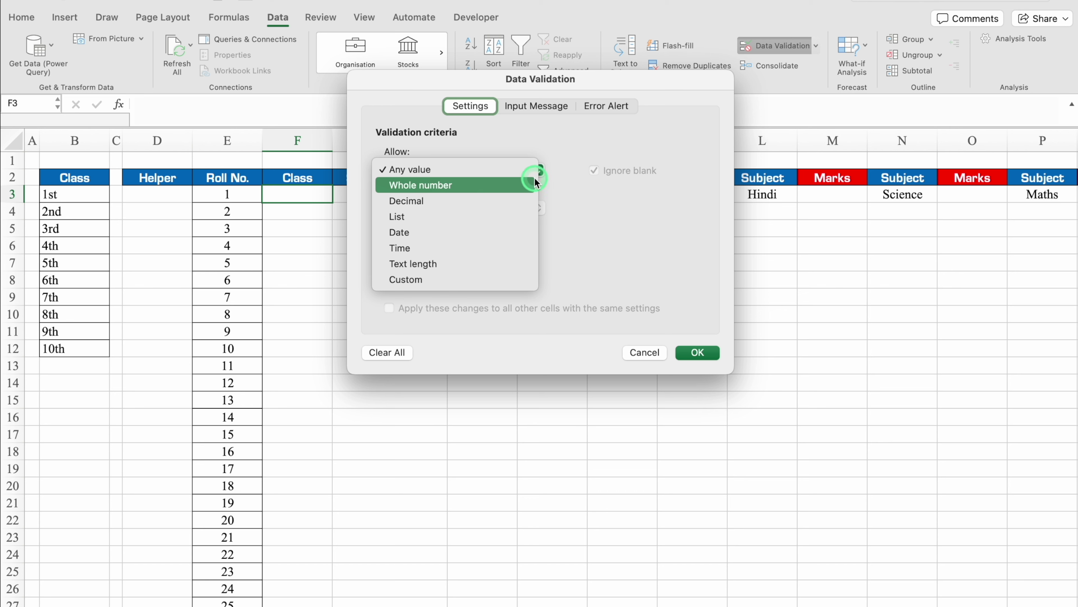
{"action": "left_click", "coordinate": [447, 217]}
{"action": "left_click", "coordinate": [492, 246]}
{"action": "left_click_drag", "start_coordinate": [87, 195], "coordinate": [95, 349]}
{"action": "left_click", "coordinate": [697, 352]}
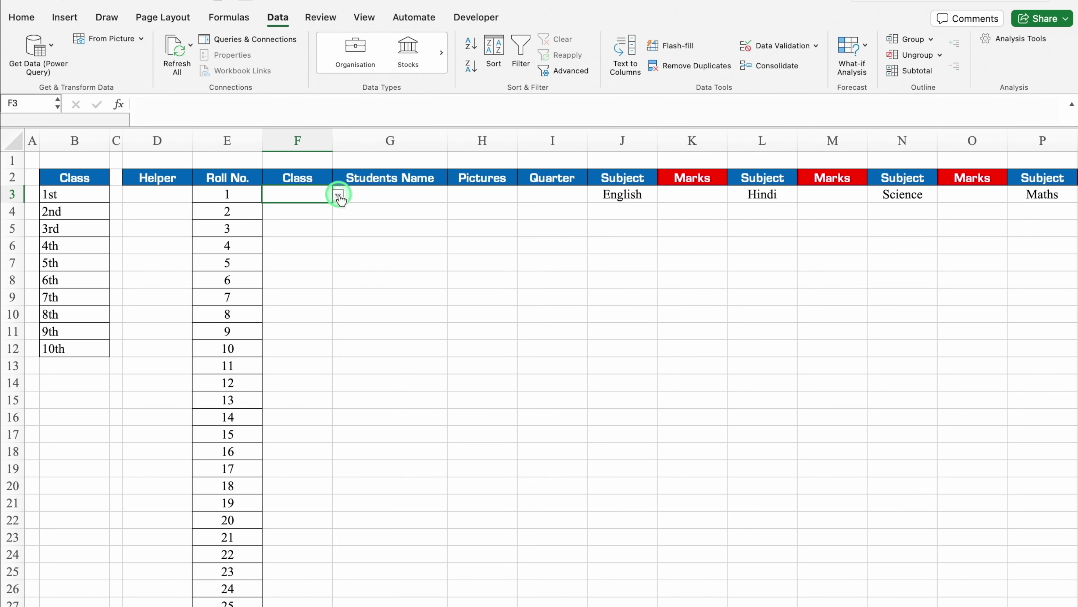
Step: Choose 10th in F3 and copy it unchanged down the Class column to F27
{"action": "left_click", "coordinate": [339, 196]}
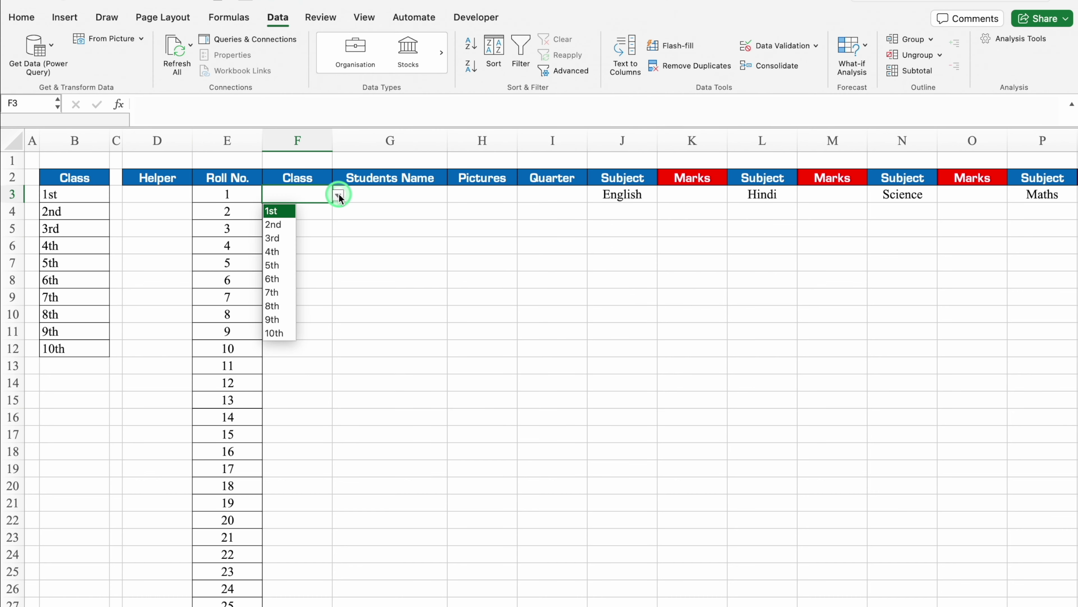
{"action": "left_click", "coordinate": [275, 333]}
{"action": "left_click_drag", "start_coordinate": [333, 203], "coordinate": [340, 603]}
{"action": "left_click", "coordinate": [252, 595]}
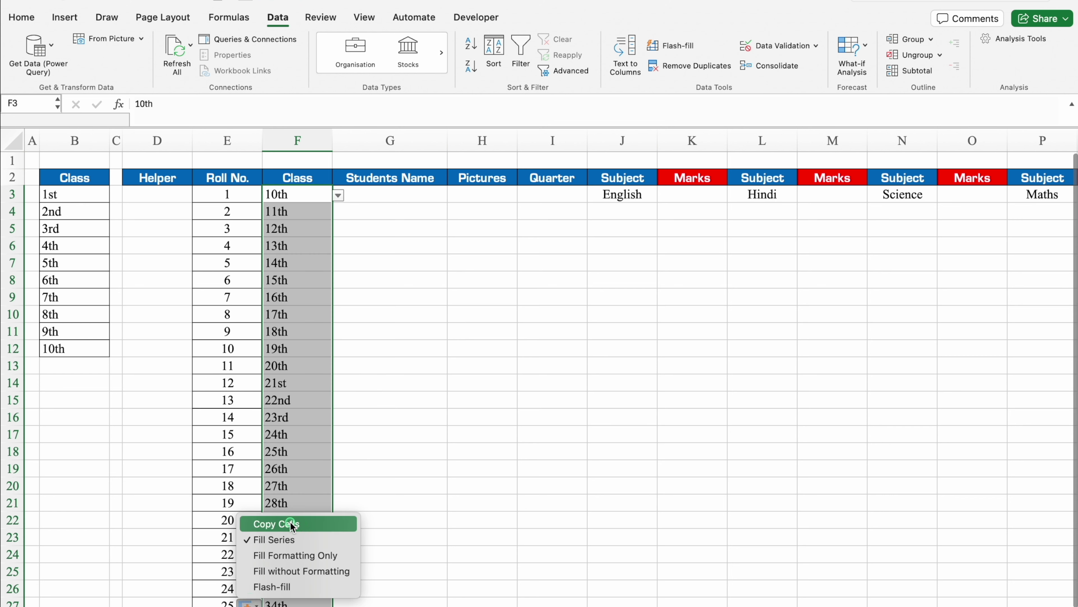
{"action": "left_click", "coordinate": [292, 524]}
Step: Enter the Helper formula =F3&E3 in D3 and fill it down to row 27
{"action": "left_click", "coordinate": [174, 195]}
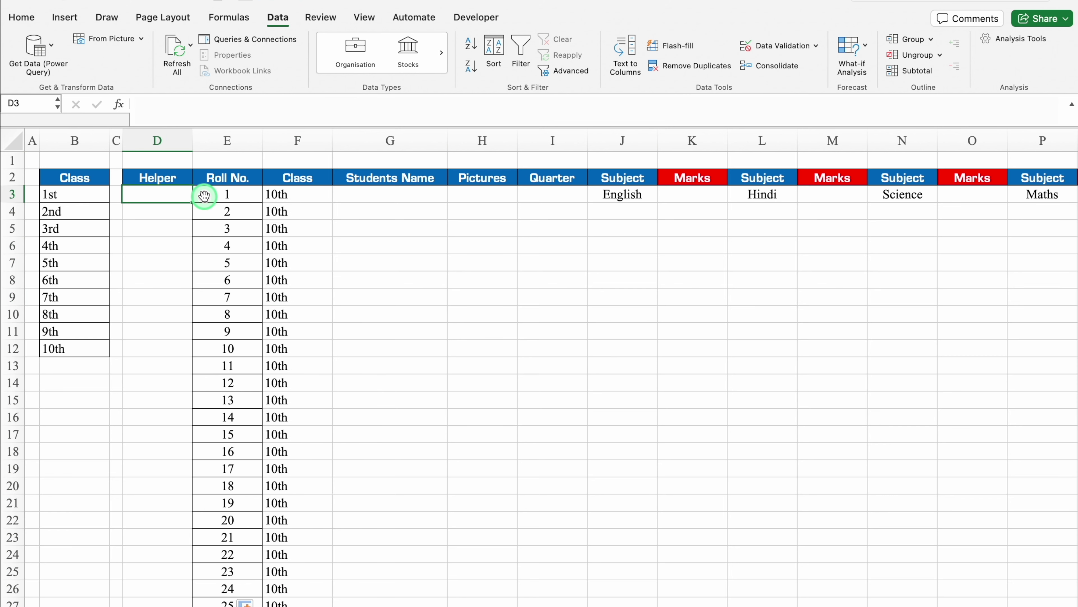
{"action": "type", "text": "="}
{"action": "left_click", "coordinate": [282, 195]}
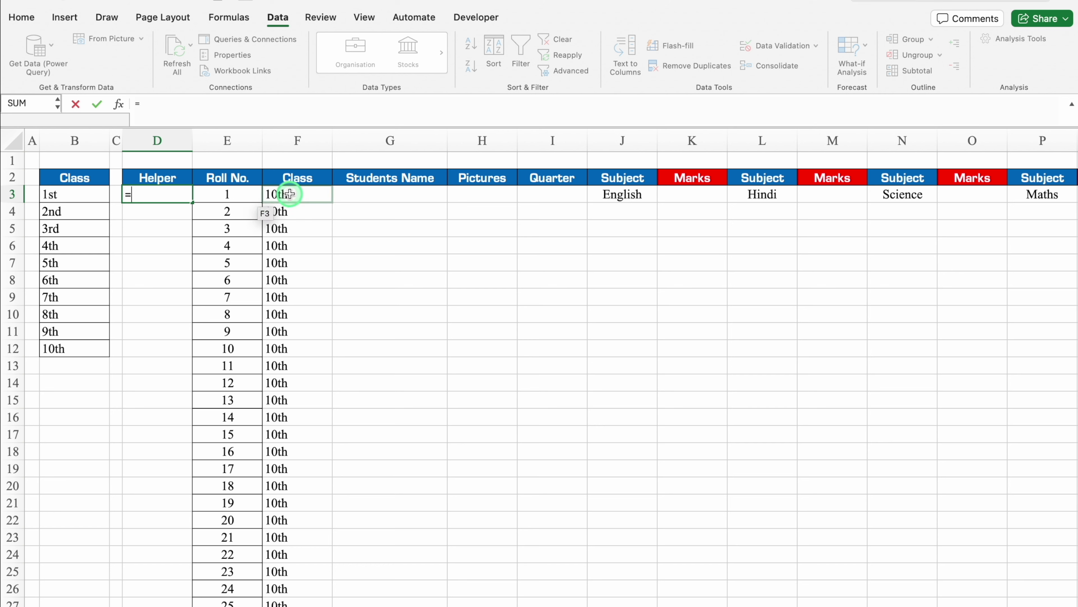
{"action": "left_click", "coordinate": [248, 195]}
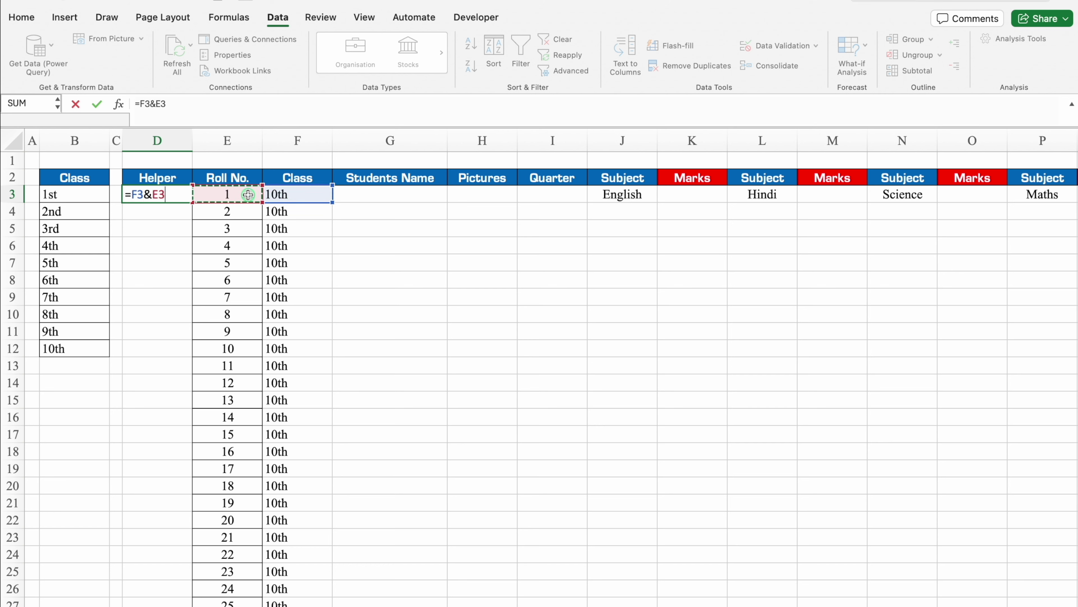
{"action": "key", "text": "Return"}
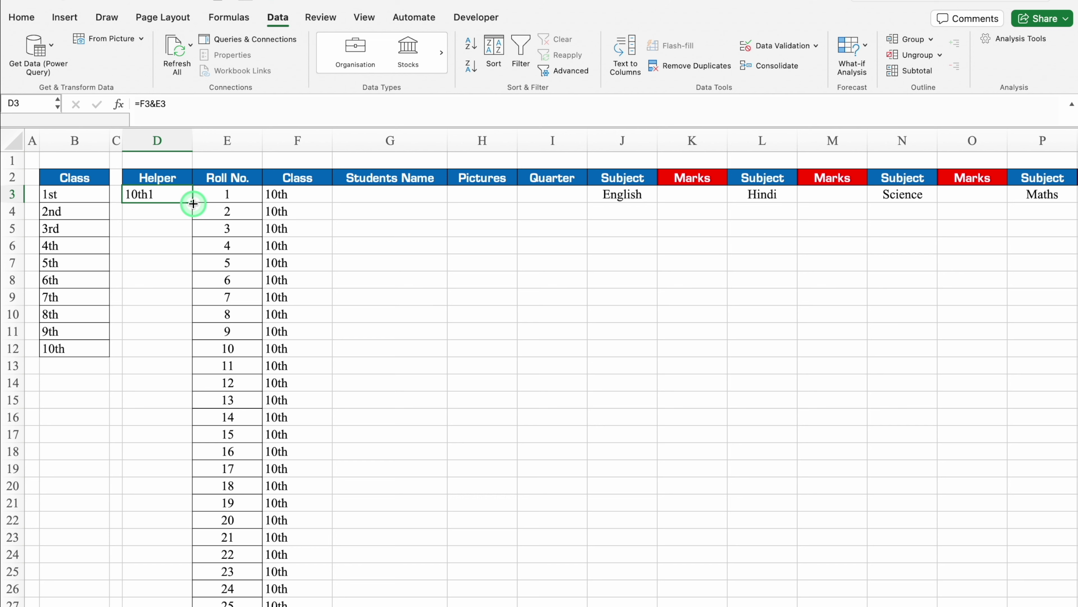
{"action": "double_click", "coordinate": [194, 203]}
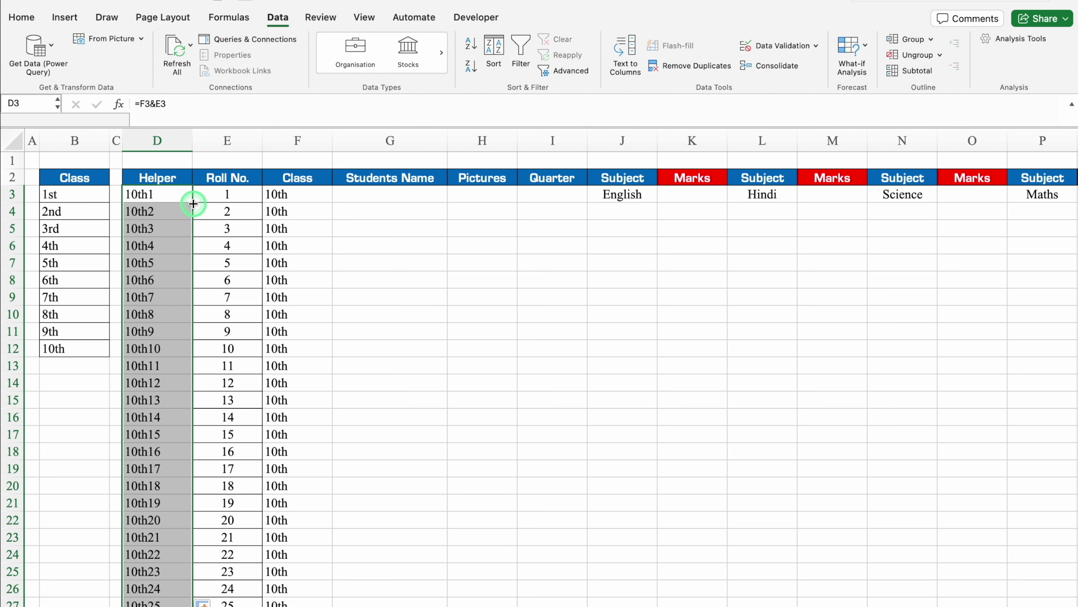
Step: Apply all borders to the whole data table D2:W27
{"action": "left_click", "coordinate": [174, 177]}
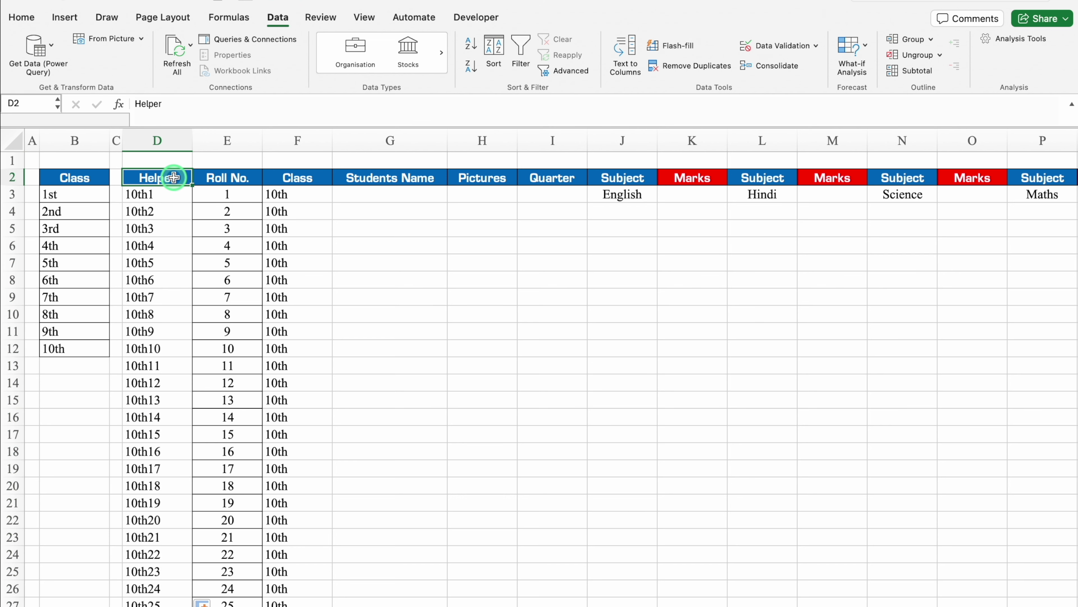
{"action": "key", "text": "ctrl+shift+Down"}
{"action": "key", "text": "ctrl+shift+Right"}
{"action": "left_click", "coordinate": [73, 21]}
{"action": "left_click", "coordinate": [22, 18]}
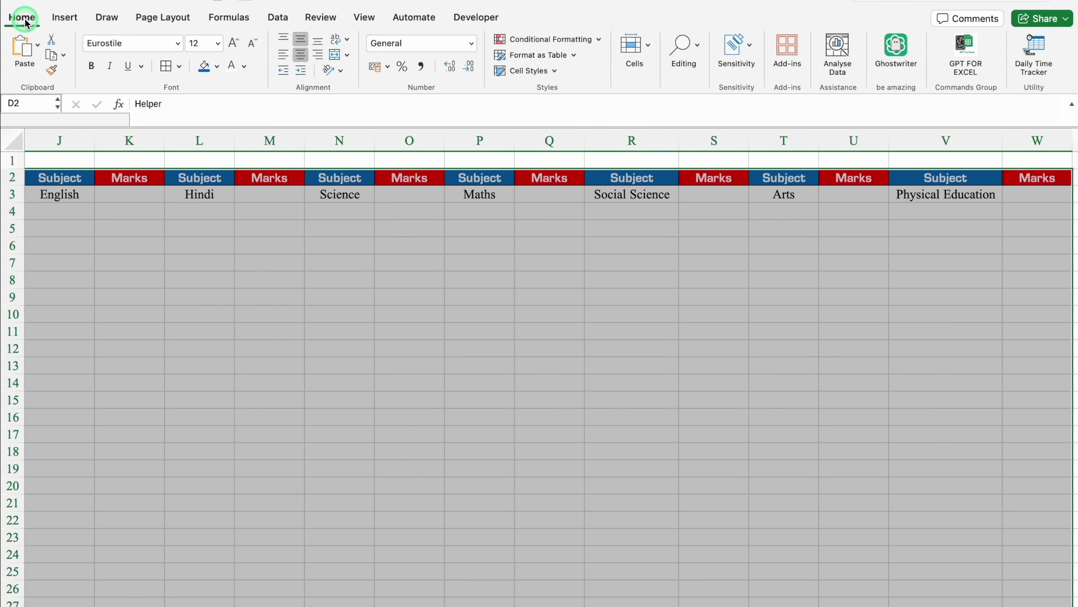
{"action": "left_click", "coordinate": [166, 67]}
{"action": "left_click", "coordinate": [390, 296]}
Step: Increase the height of header row 2 and hide the sheet's gridlines
{"action": "left_click_drag", "start_coordinate": [12, 185], "coordinate": [12, 201]}
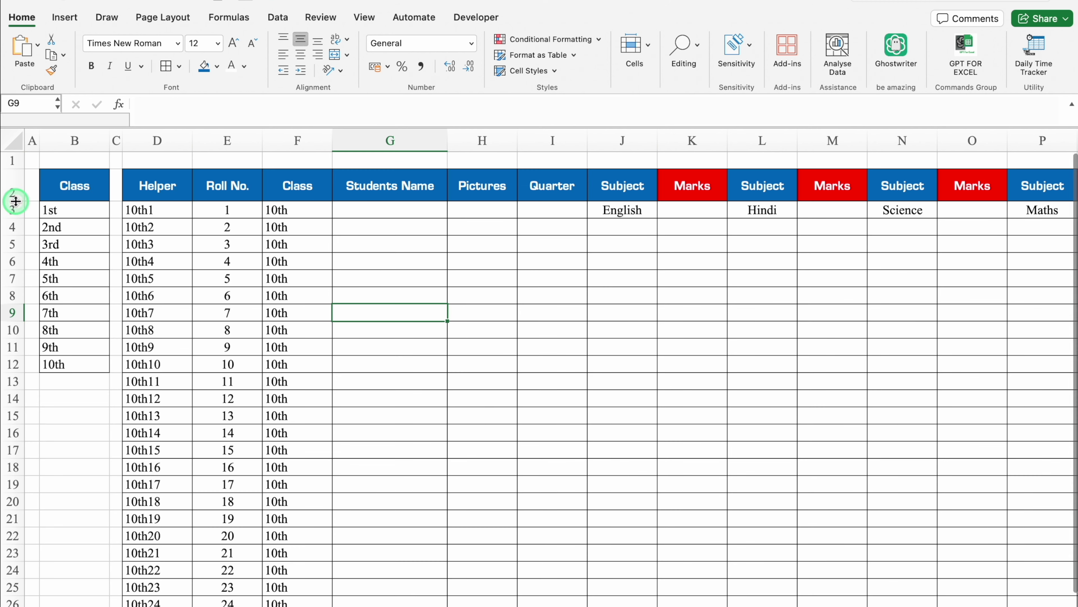
{"action": "left_click", "coordinate": [365, 18]}
{"action": "left_click", "coordinate": [396, 55]}
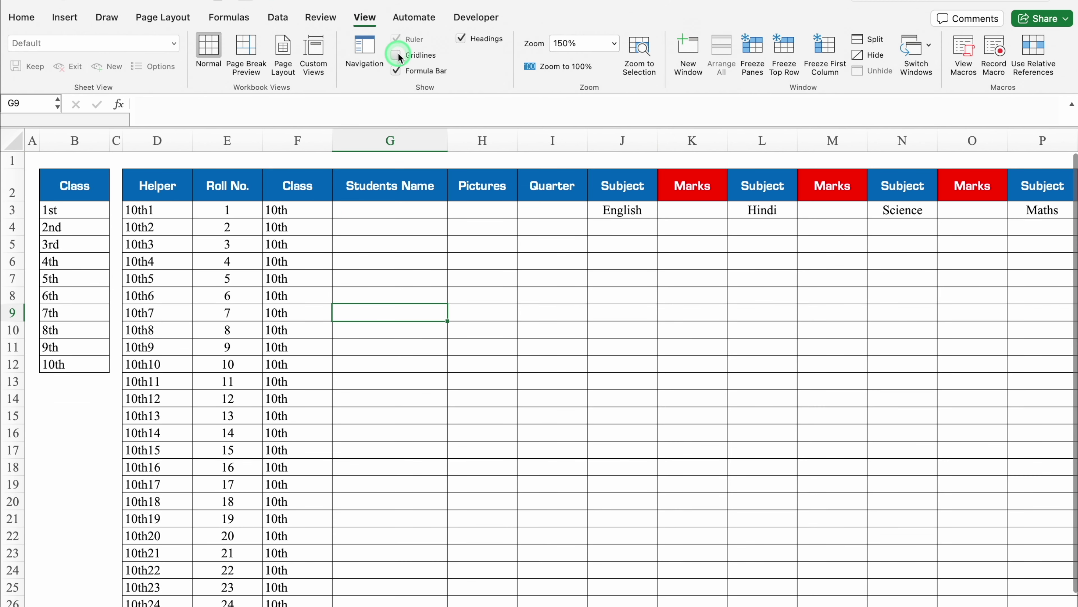
Step: Copy the student names from G3:G27 of the completed sheet into the new Students Name column at G3
{"action": "left_click", "coordinate": [407, 211]}
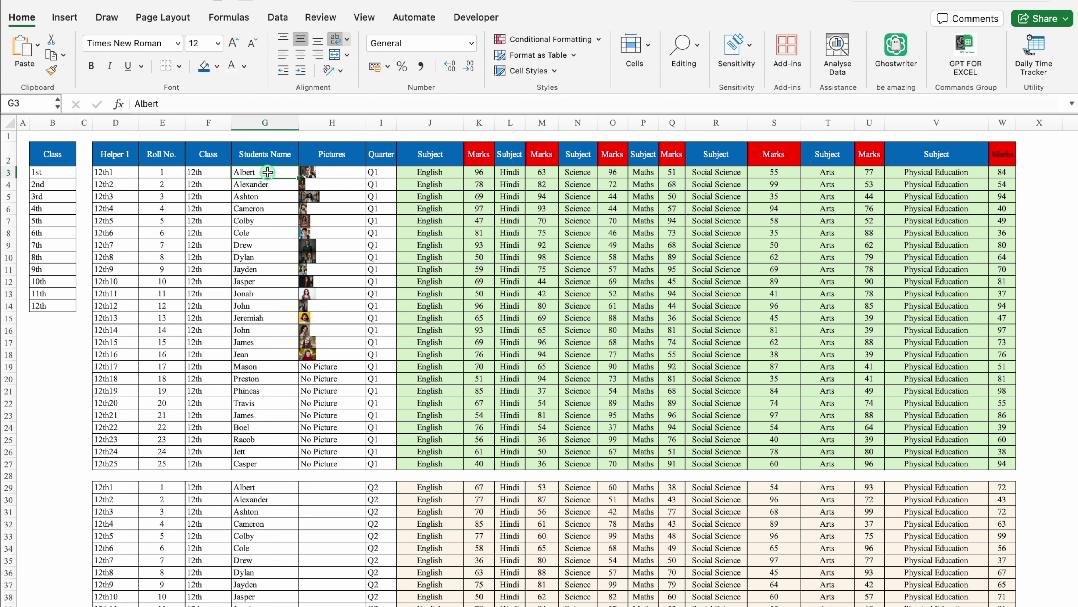
{"action": "left_click_drag", "start_coordinate": [263, 172], "coordinate": [272, 468]}
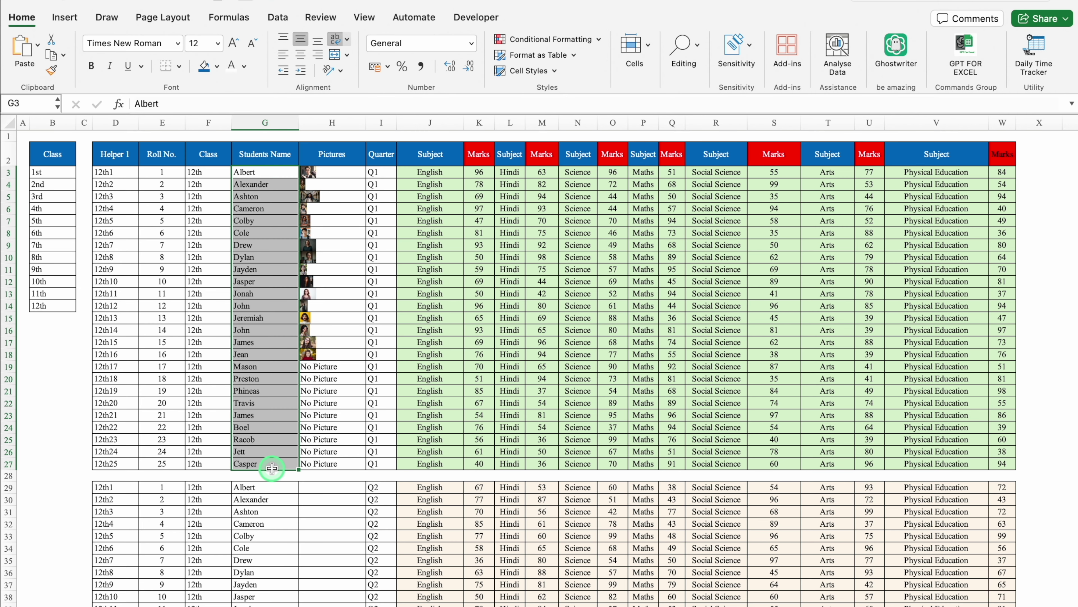
{"action": "key", "text": "ctrl+c"}
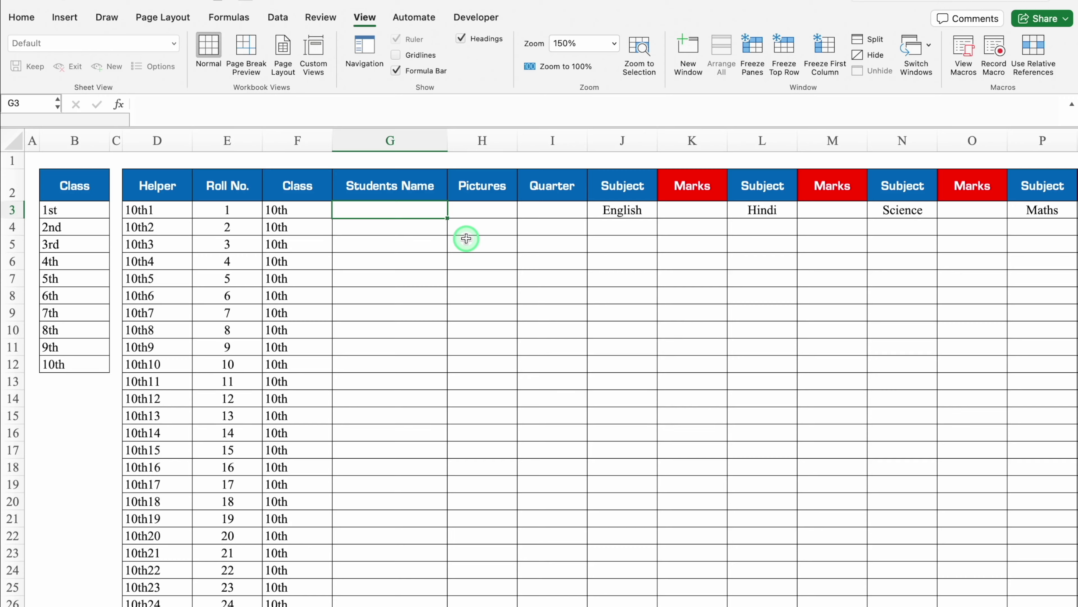
{"action": "key", "text": "ctrl+v"}
{"action": "scroll", "coordinate": [540, 365], "scroll_direction": "down", "scroll_amount": 2}
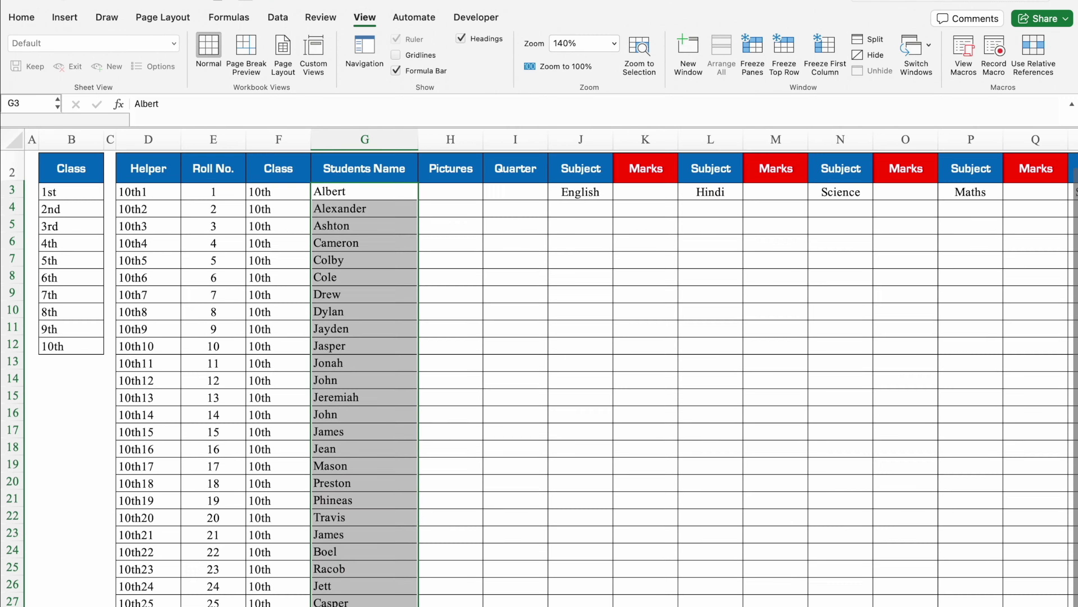
Step: Enter Q1 in I3 and copy it unchanged down the Quarter column to I27
{"action": "key", "text": "Right"}
{"action": "key", "text": "Right"}
{"action": "type", "text": "Q1"}
{"action": "key", "text": "Return"}
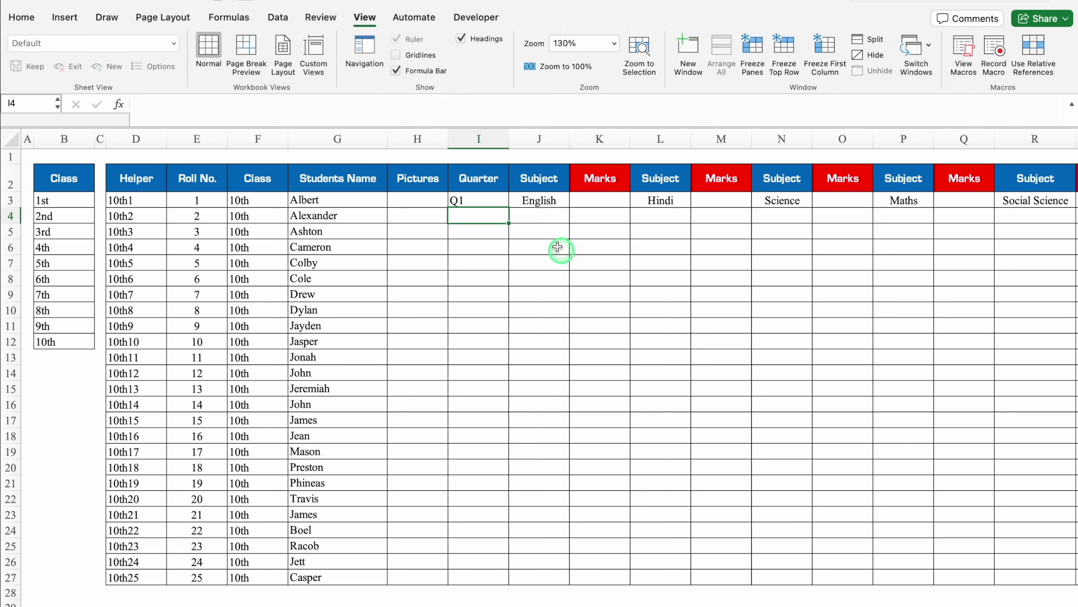
{"action": "left_click", "coordinate": [484, 199]}
{"action": "left_click_drag", "start_coordinate": [509, 207], "coordinate": [518, 584]}
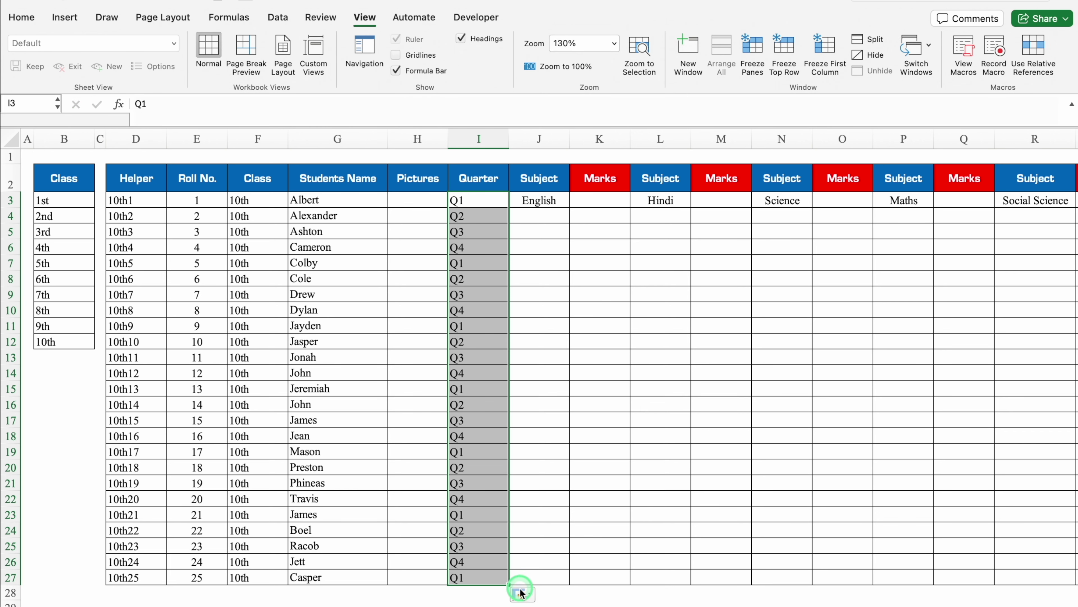
{"action": "left_click", "coordinate": [522, 594]}
{"action": "left_click", "coordinate": [543, 511]}
Step: Fill the subjects English, Hindi, Science and Maths from row 3 down to row 27 in columns J, L, N and P
{"action": "left_click", "coordinate": [548, 200]}
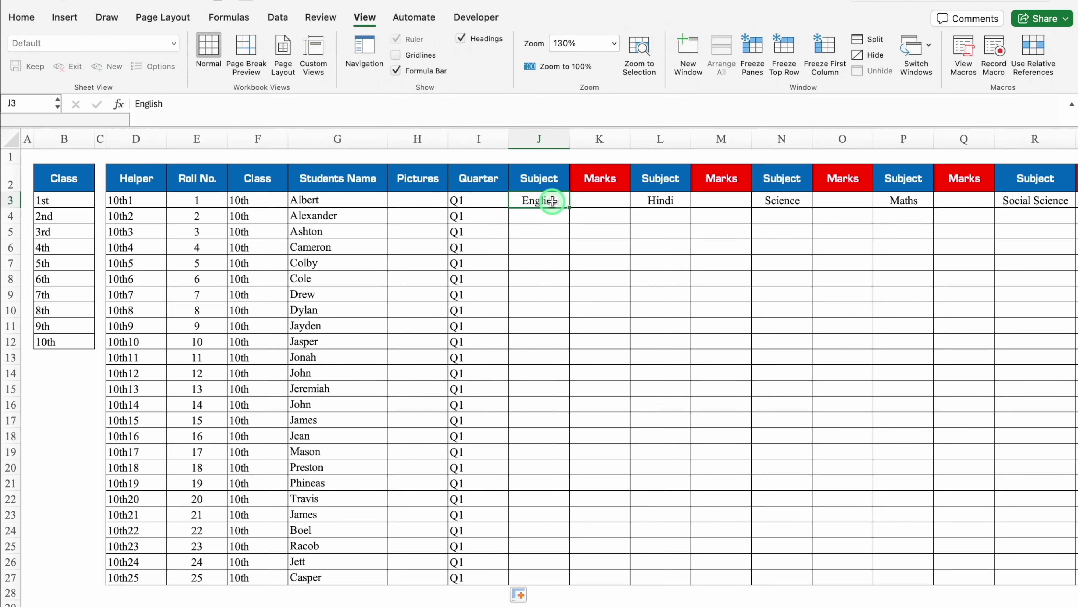
{"action": "left_click_drag", "start_coordinate": [569, 209], "coordinate": [575, 586]}
{"action": "key", "text": "Right"}
{"action": "key", "text": "Right"}
{"action": "left_click_drag", "start_coordinate": [692, 209], "coordinate": [696, 585]}
{"action": "key", "text": "Right"}
{"action": "key", "text": "Right"}
{"action": "left_click_drag", "start_coordinate": [812, 208], "coordinate": [813, 585]}
{"action": "key", "text": "Right"}
{"action": "key", "text": "Right"}
{"action": "left_click_drag", "start_coordinate": [934, 208], "coordinate": [934, 586]}
Step: Fill Social Science, Arts and Physical Education from row 3 down to row 27 in Subject columns R, T and V
{"action": "key", "text": "Right"}
{"action": "key", "text": "Right"}
{"action": "key", "text": "Right"}
{"action": "key", "text": "Right"}
{"action": "key", "text": "Right"}
{"action": "key", "text": "Right"}
{"action": "key", "text": "Left"}
{"action": "key", "text": "Left"}
{"action": "key", "text": "Left"}
{"action": "key", "text": "Left"}
{"action": "left_click_drag", "start_coordinate": [649, 207], "coordinate": [650, 585]}
{"action": "key", "text": "Right"}
{"action": "key", "text": "Right"}
{"action": "left_click_drag", "start_coordinate": [770, 207], "coordinate": [770, 585]}
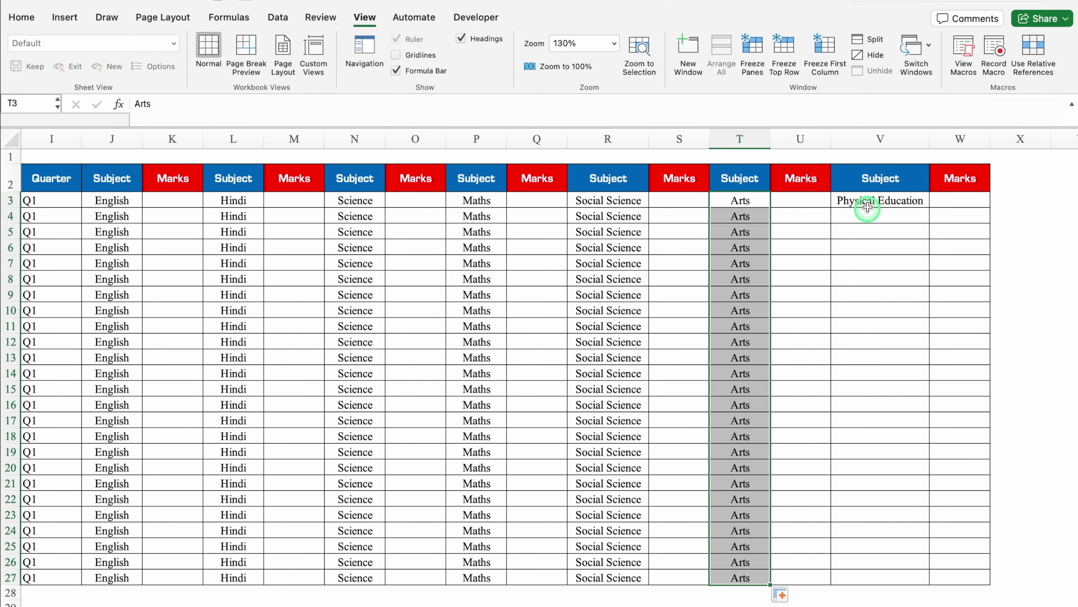
{"action": "key", "text": "Right"}
{"action": "key", "text": "Right"}
{"action": "left_click_drag", "start_coordinate": [930, 207], "coordinate": [929, 585]}
Step: Enter =RANDBETWEEN(25,100) in the English Marks cell K3 and fill it down to K27
{"action": "scroll", "coordinate": [345, 599], "scroll_direction": "left", "scroll_amount": 10}
{"action": "left_click", "coordinate": [599, 201]}
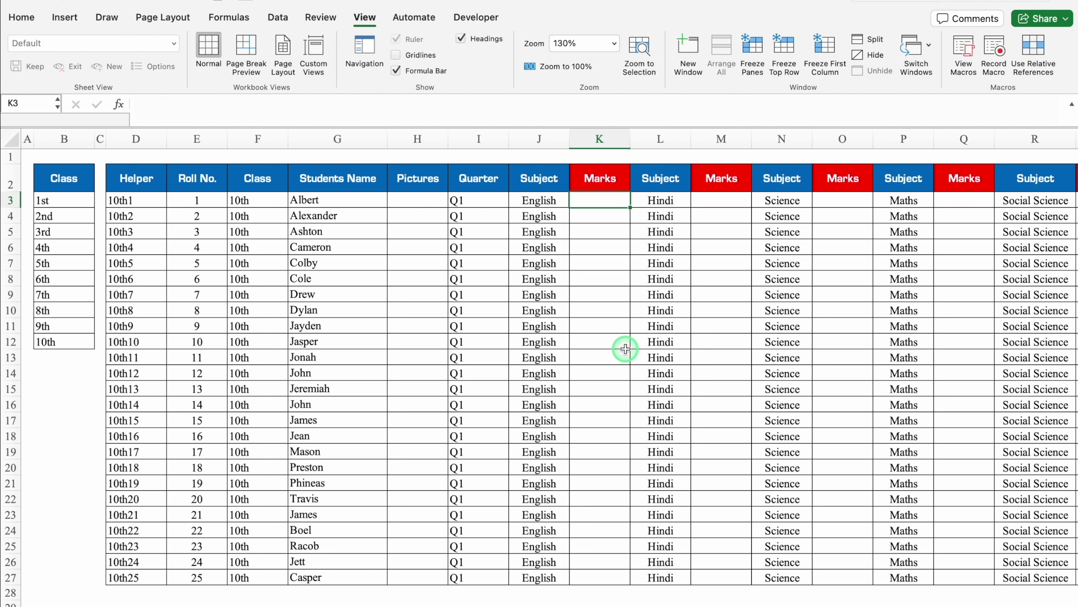
{"action": "type", "text": "=rand"}
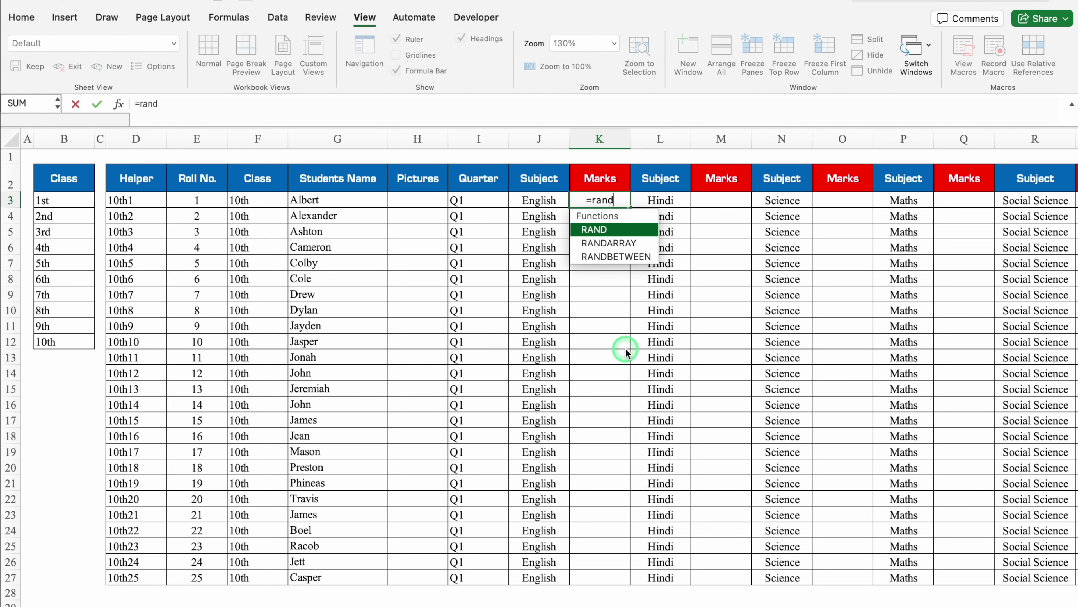
{"action": "double_click", "coordinate": [630, 257]}
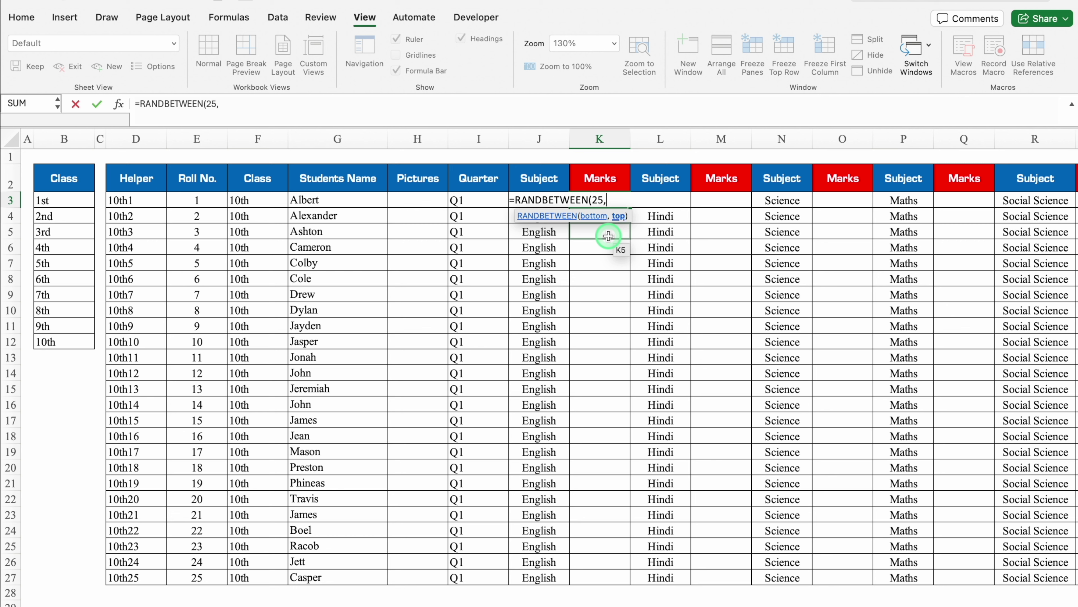
{"action": "type", "text": "25,100)"}
{"action": "key", "text": "Return"}
{"action": "left_click", "coordinate": [607, 201]}
{"action": "left_click_drag", "start_coordinate": [631, 208], "coordinate": [621, 579]}
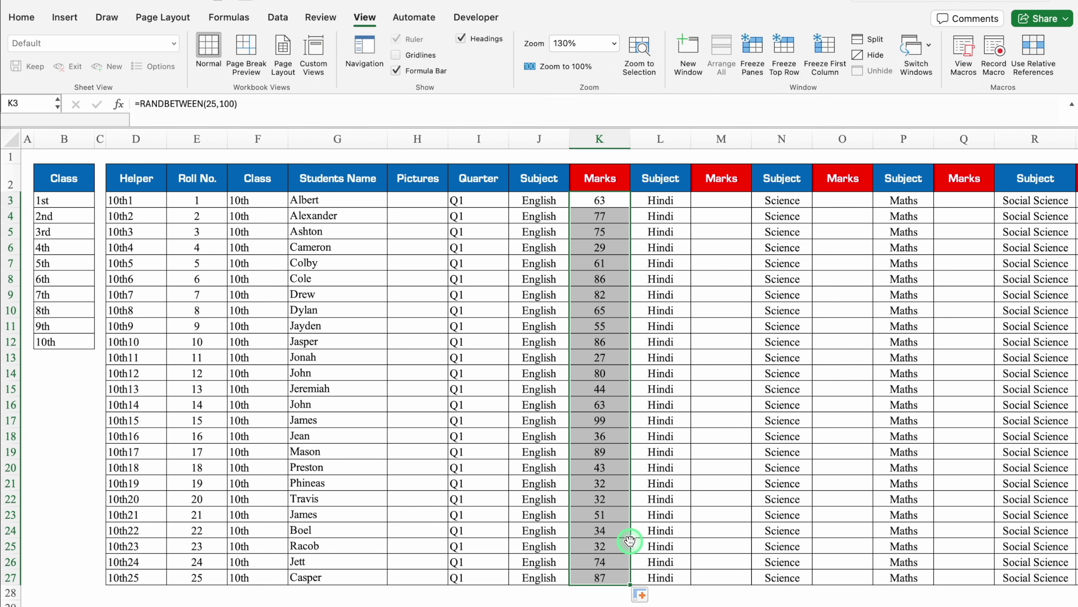
Step: Copy the random marks formulas from K3:K27 into the Hindi, Science and Maths Marks columns at M3, O3 and Q3
{"action": "key", "text": "ctrl+c"}
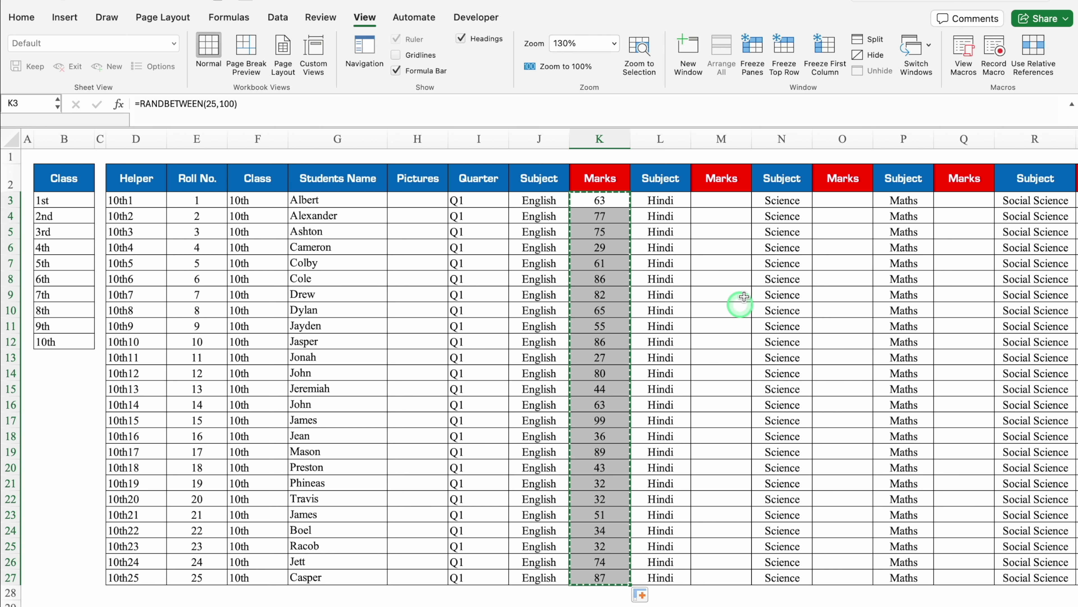
{"action": "left_click", "coordinate": [722, 201]}
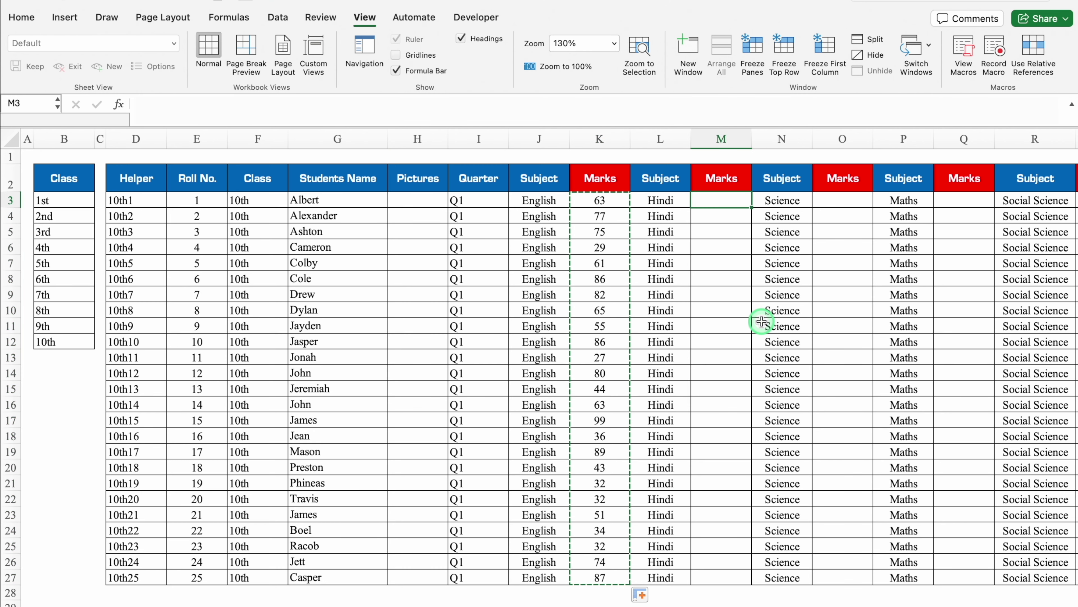
{"action": "key", "text": "ctrl+v"}
{"action": "left_click", "coordinate": [845, 200]}
{"action": "key", "text": "ctrl+v"}
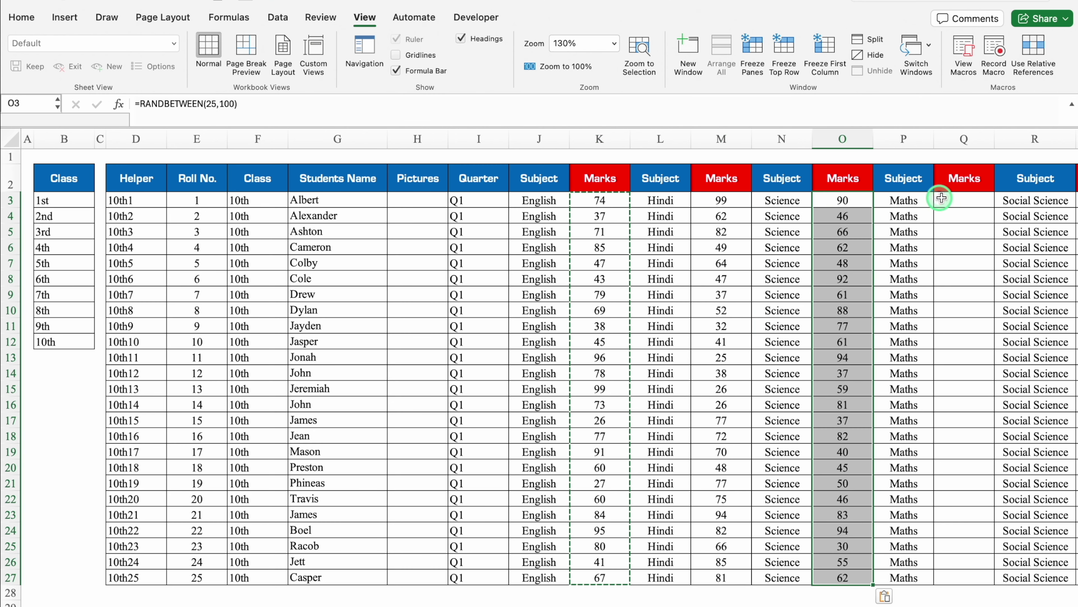
{"action": "left_click", "coordinate": [965, 199]}
{"action": "key", "text": "ctrl+v"}
Step: Paste the copied marks formulas into the Social Science, Arts and Physical Education Marks columns at S3, U3 and W3
{"action": "key", "text": "Right"}
{"action": "key", "text": "Right"}
{"action": "key", "text": "Right"}
{"action": "key", "text": "Right"}
{"action": "key", "text": "Right"}
{"action": "key", "text": "Right"}
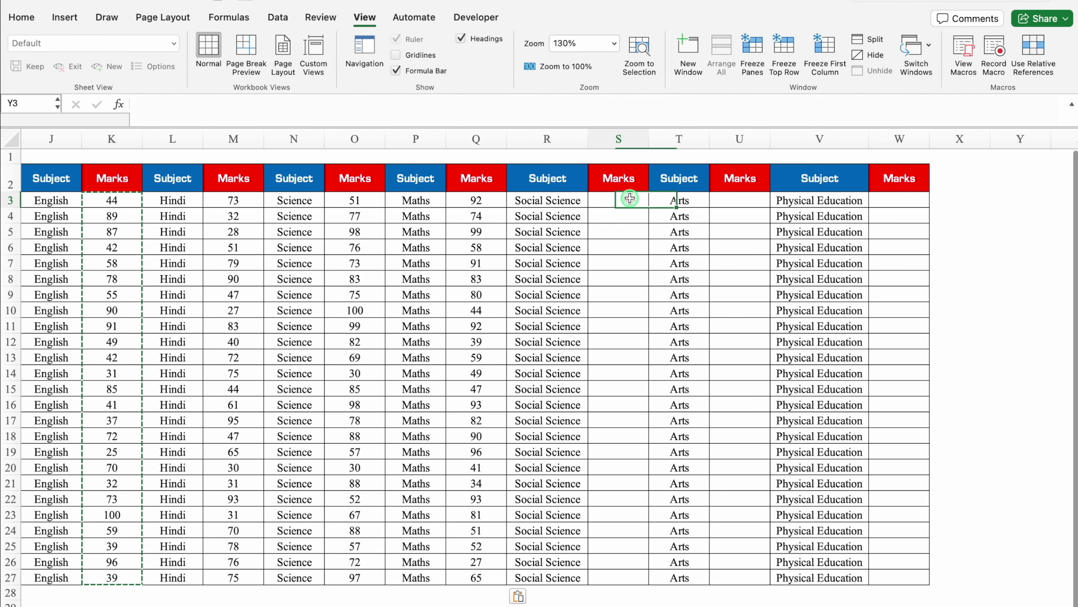
{"action": "left_click", "coordinate": [624, 200]}
{"action": "key", "text": "ctrl+v"}
{"action": "left_click", "coordinate": [754, 200]}
{"action": "key", "text": "ctrl+v"}
{"action": "left_click", "coordinate": [885, 201]}
{"action": "key", "text": "ctrl+v"}
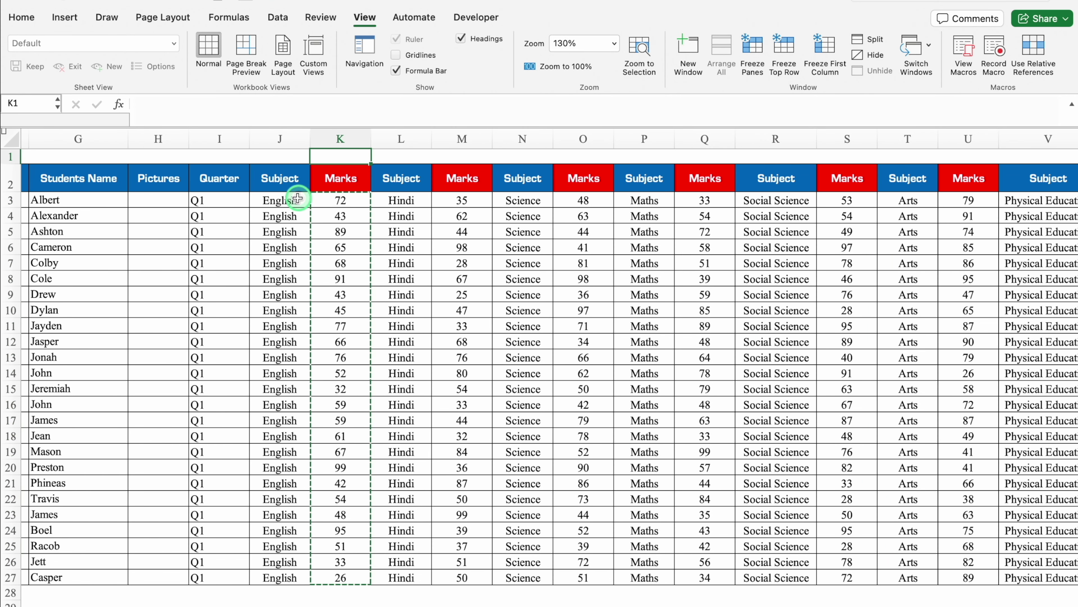
Step: Convert the subjects and marks in J3:W27 to static values by copying the range and pasting only values over it
{"action": "left_click", "coordinate": [293, 200]}
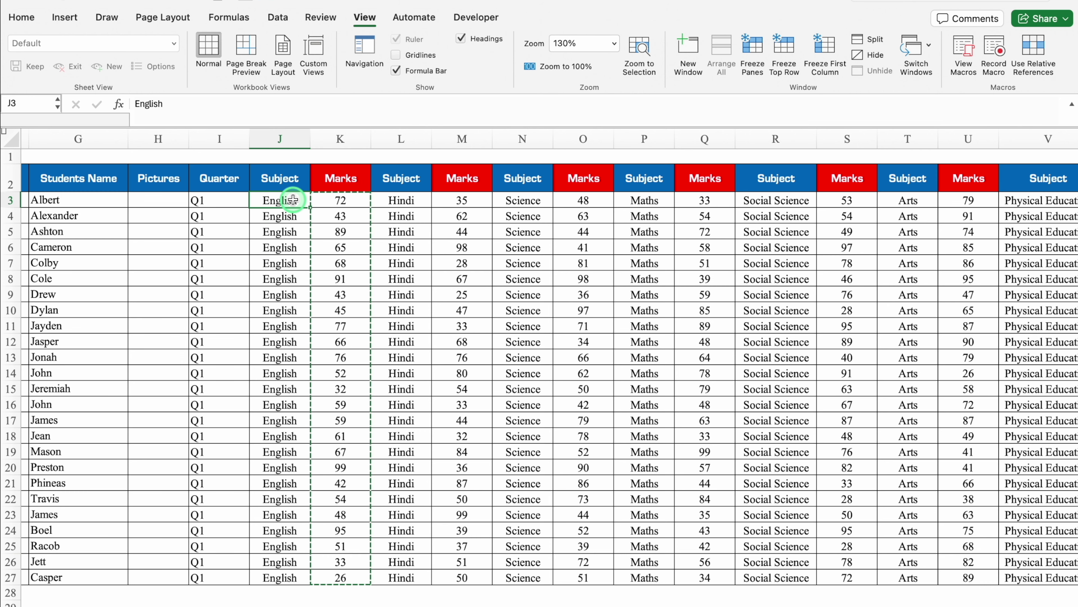
{"action": "key", "text": "ctrl+shift+Down"}
{"action": "key", "text": "ctrl+shift+Right"}
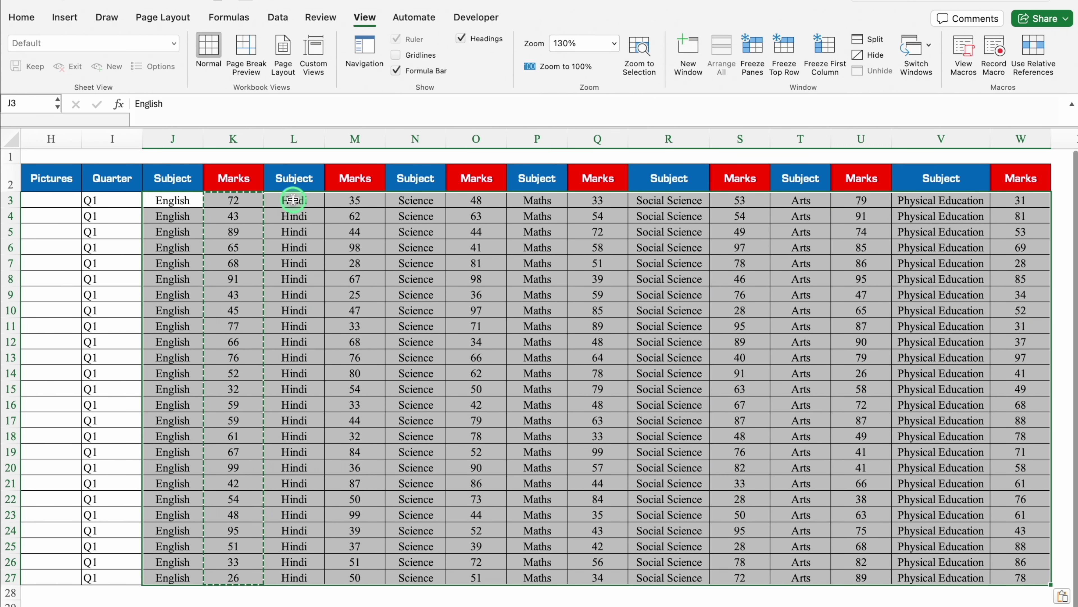
{"action": "key", "text": "ctrl+c"}
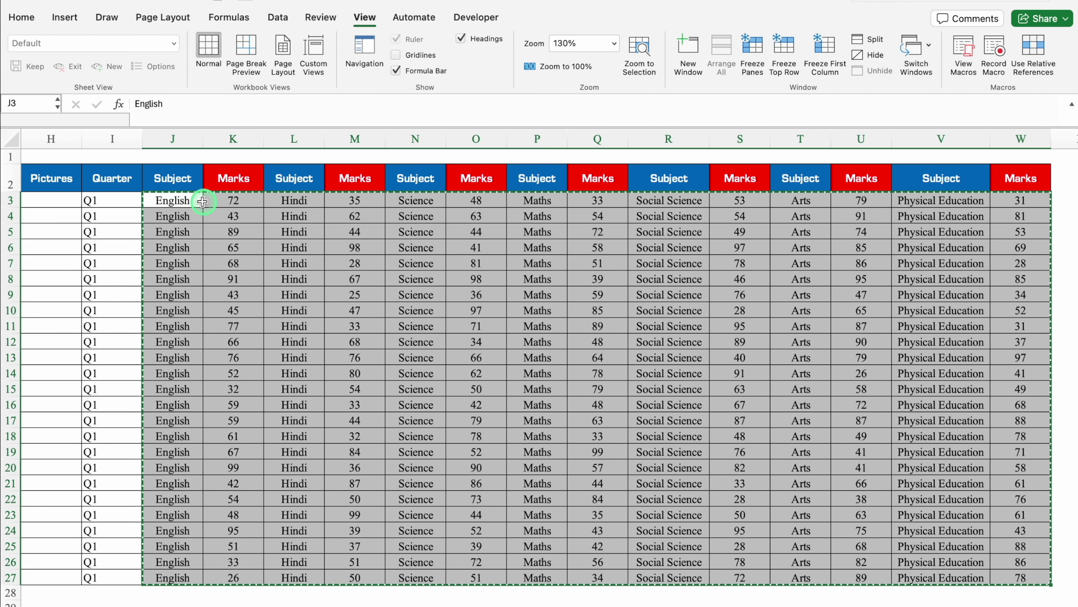
{"action": "left_click", "coordinate": [185, 200]}
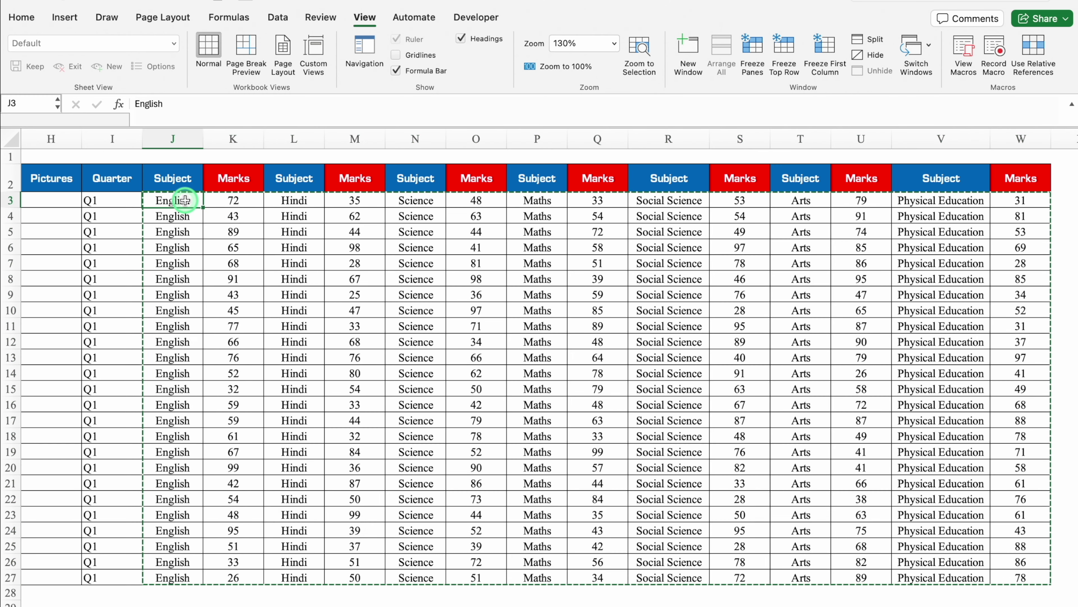
{"action": "right_click", "coordinate": [186, 200]}
{"action": "mouse_move", "coordinate": [281, 258]}
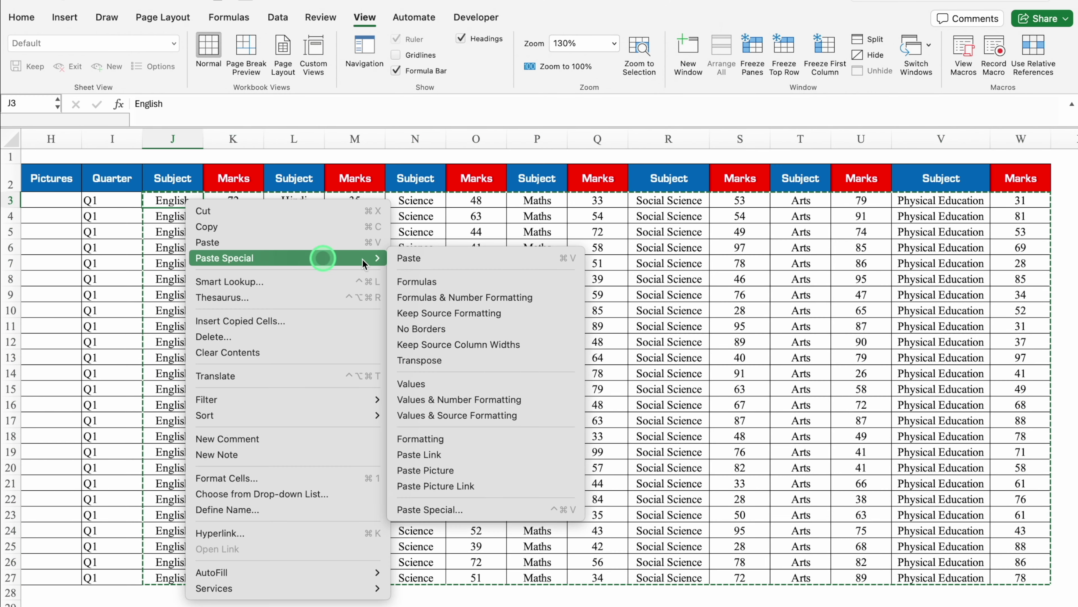
{"action": "left_click", "coordinate": [428, 383]}
{"action": "left_click", "coordinate": [177, 201]}
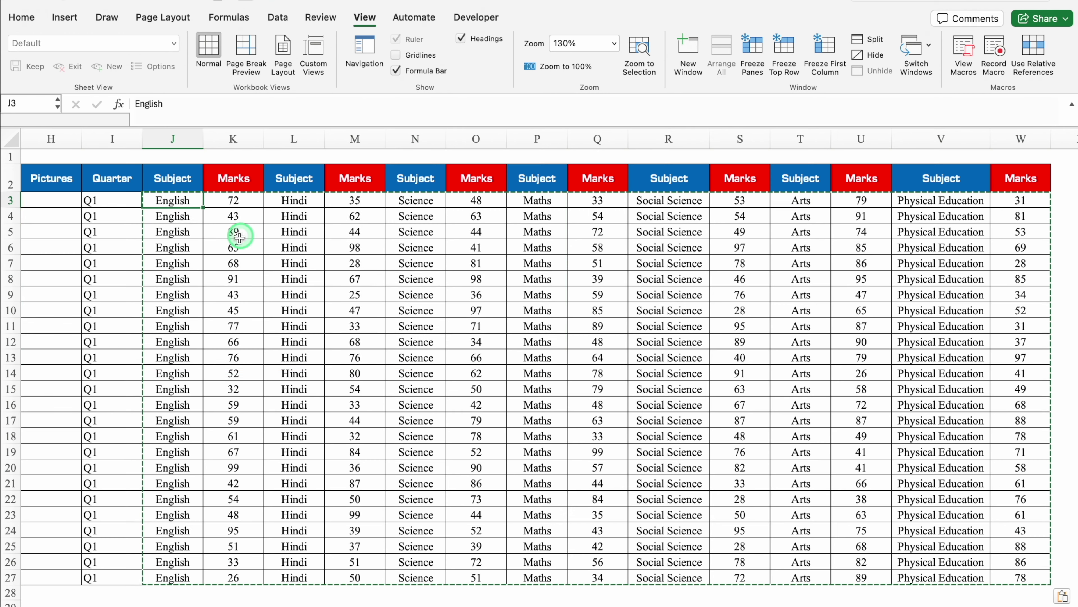
Step: Place the picture ai-generated-8068885_1920.png from the Kids Pics folder inside cell H3 of the Pictures column
{"action": "scroll", "coordinate": [239, 238], "scroll_direction": "left", "scroll_amount": 7}
{"action": "left_click", "coordinate": [419, 203]}
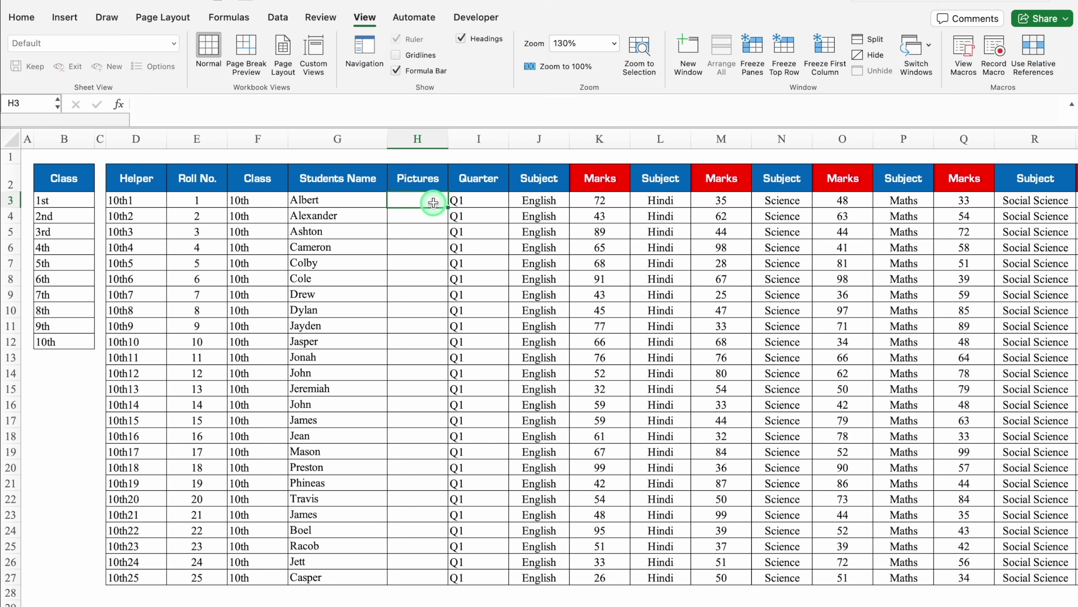
{"action": "left_click", "coordinate": [64, 17]}
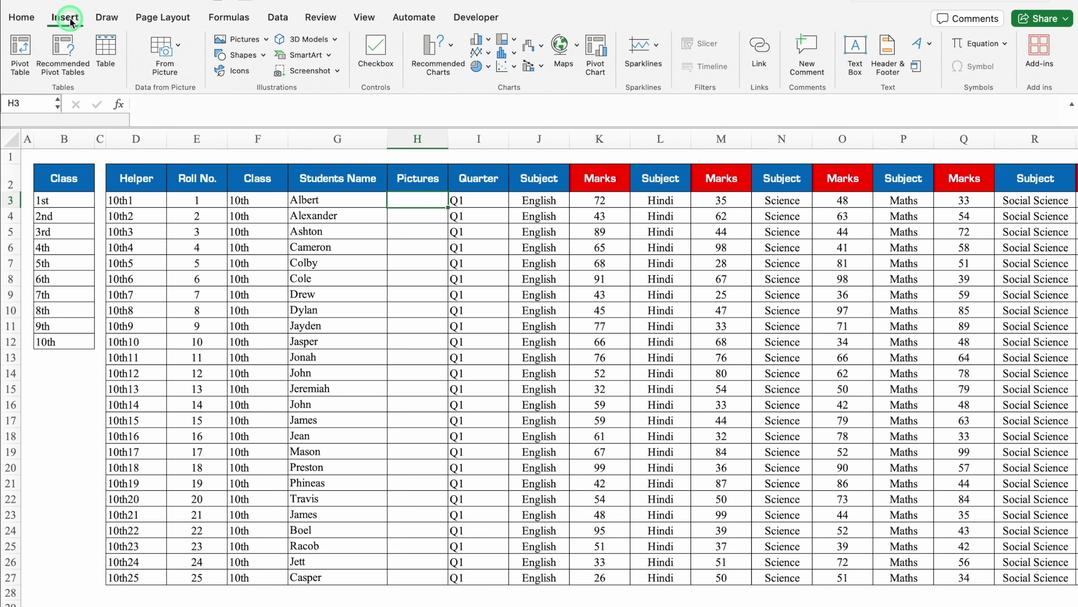
{"action": "left_click", "coordinate": [267, 41]}
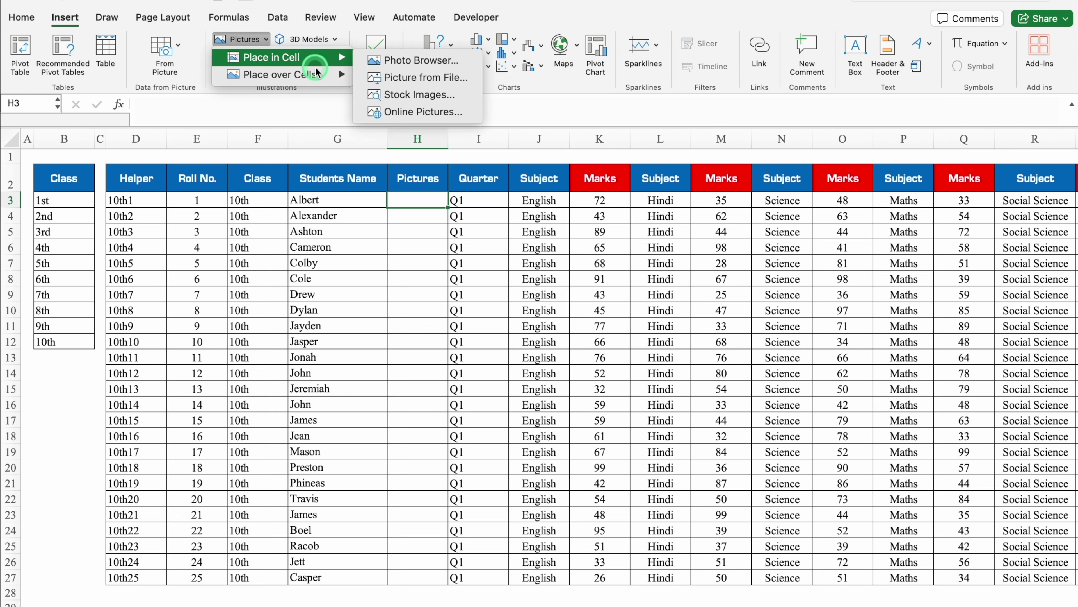
{"action": "mouse_move", "coordinate": [318, 76]}
{"action": "left_click", "coordinate": [417, 80]}
{"action": "left_click", "coordinate": [531, 124]}
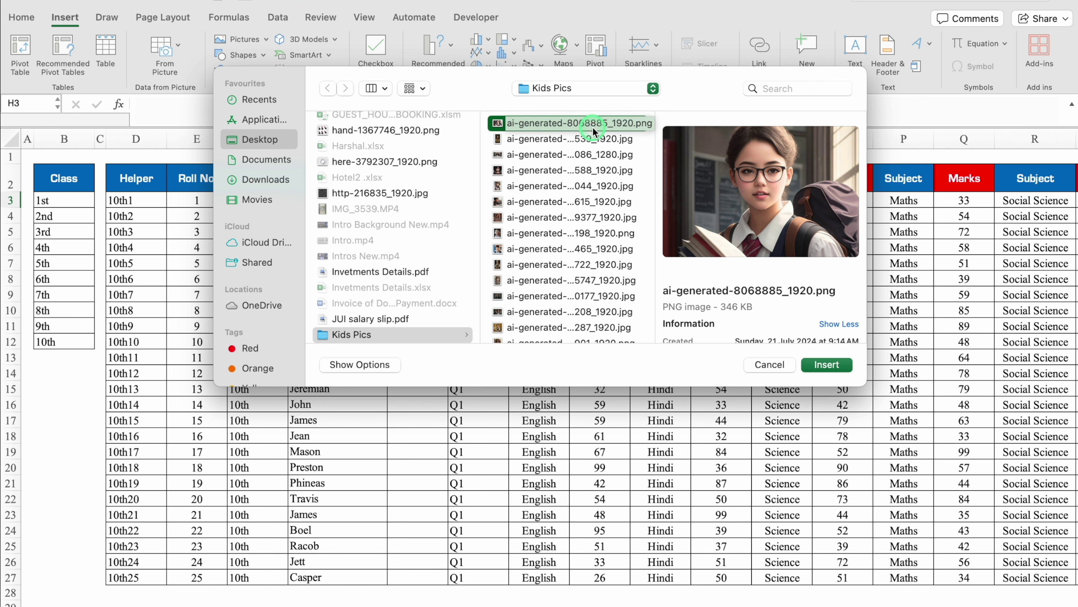
{"action": "left_click", "coordinate": [826, 365]}
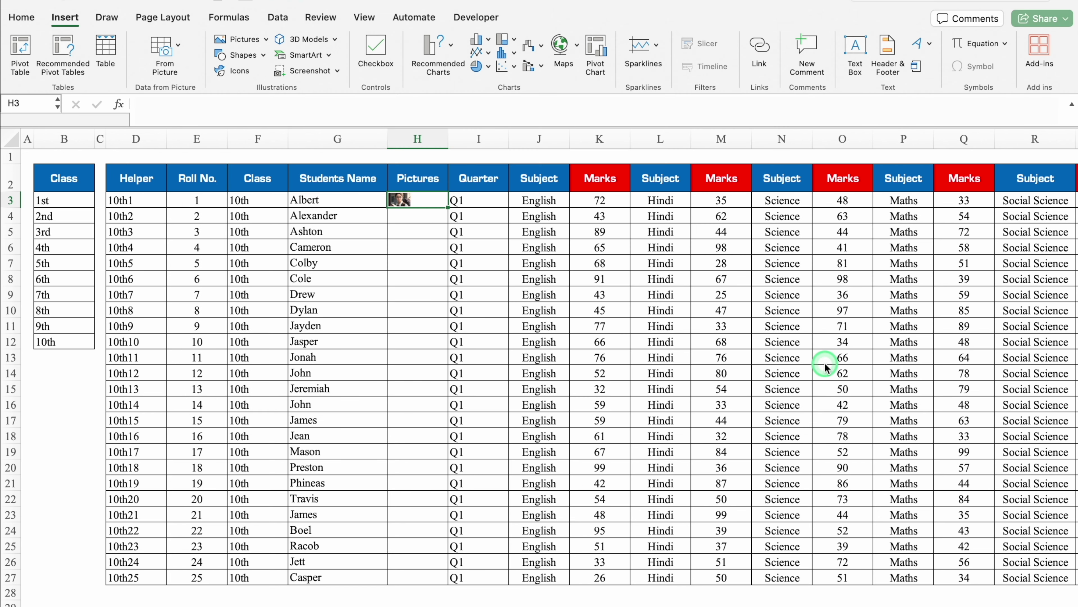
Step: Place the picture ai-generated-8294539_1920.jpg from the Kids Pics folder inside cell H4
{"action": "left_click", "coordinate": [421, 218]}
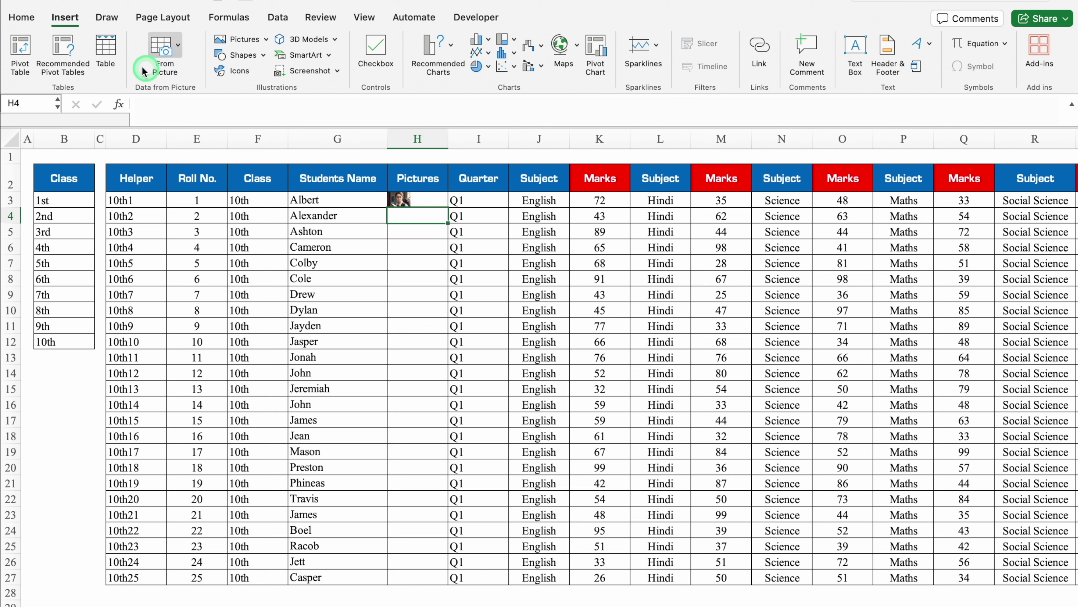
{"action": "left_click", "coordinate": [247, 41]}
{"action": "left_click", "coordinate": [284, 59]}
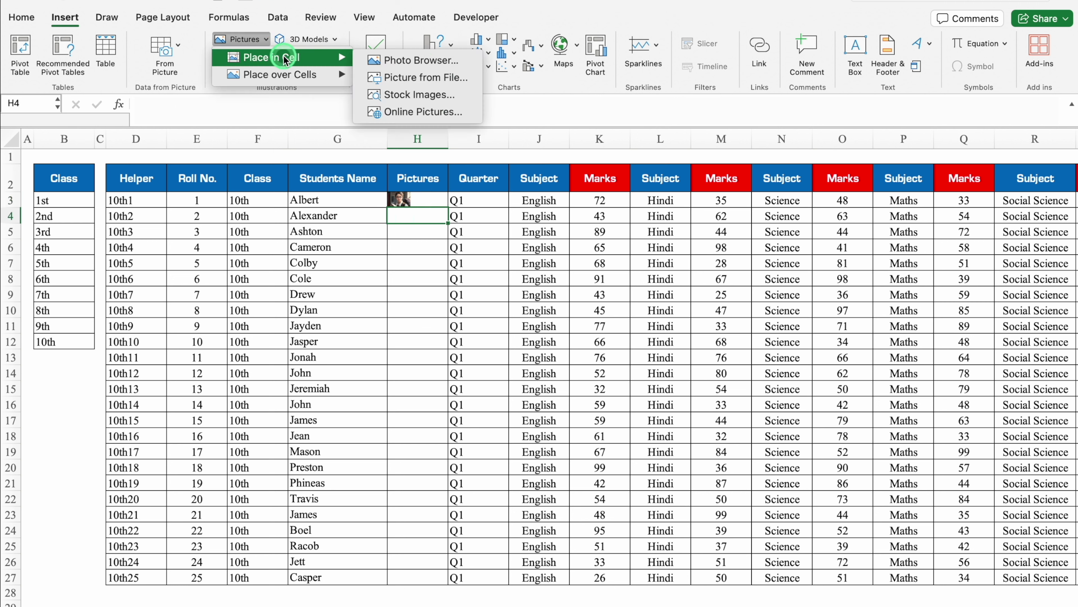
{"action": "left_click", "coordinate": [402, 77]}
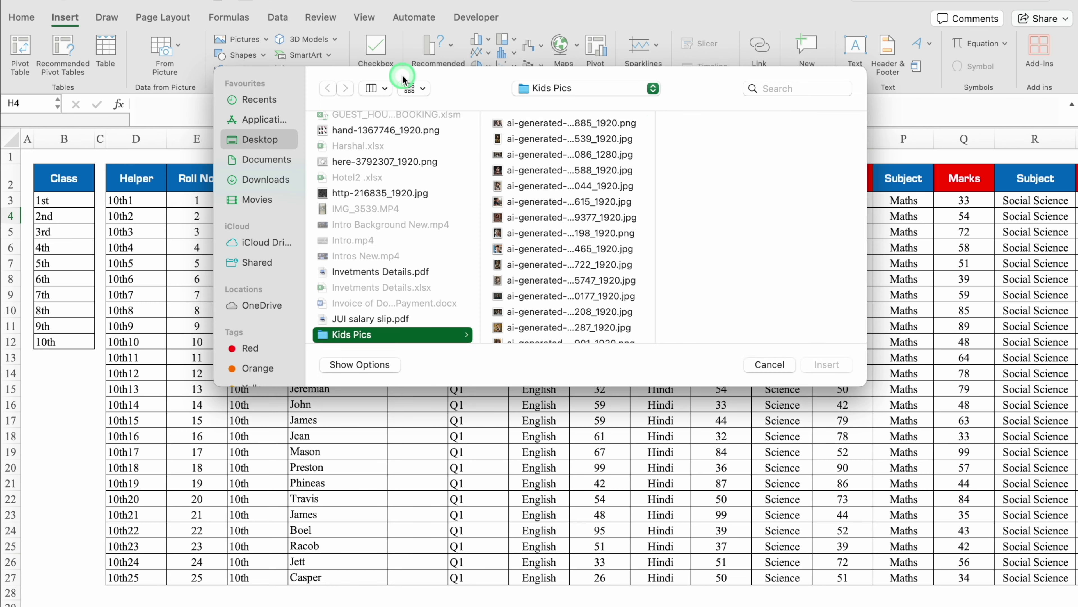
{"action": "left_click", "coordinate": [529, 127]}
{"action": "left_click", "coordinate": [535, 141]}
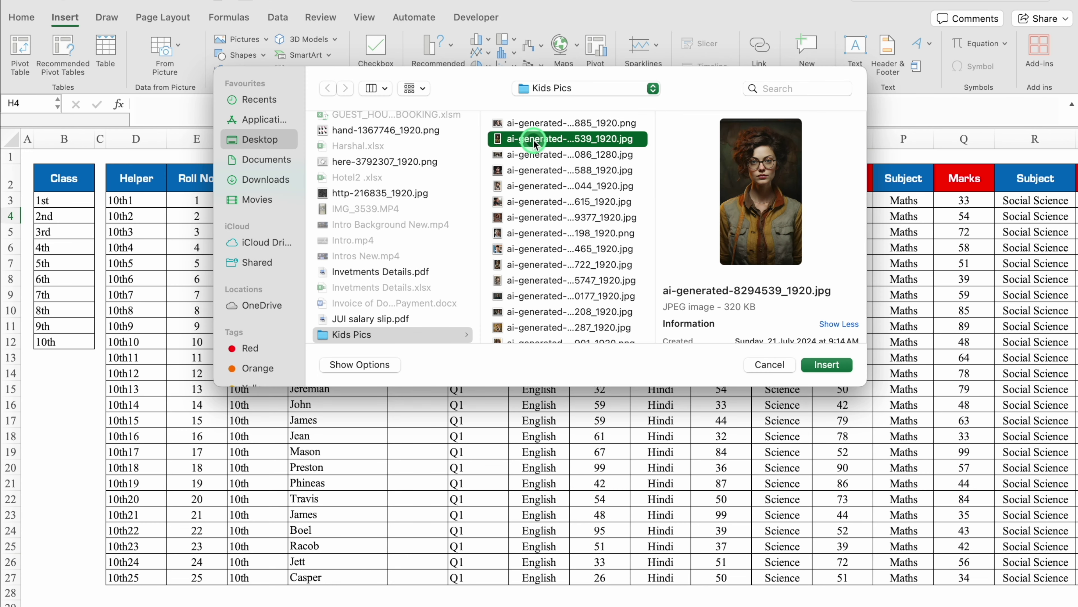
{"action": "left_click", "coordinate": [837, 365]}
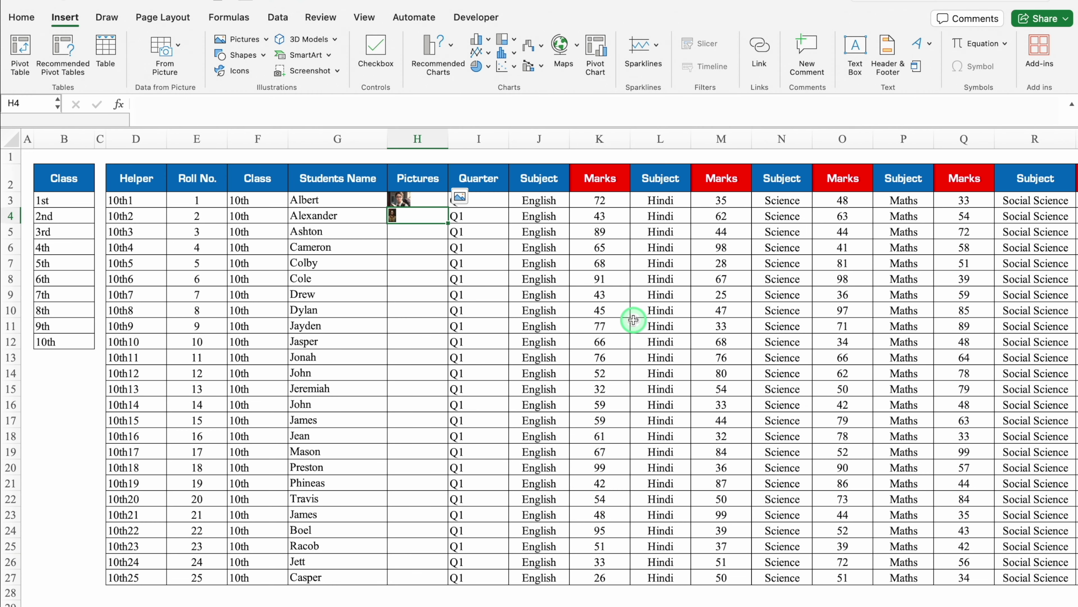
Step: Enter No Picture in H5 and fill it down the Pictures column to H27
{"action": "left_click", "coordinate": [414, 231]}
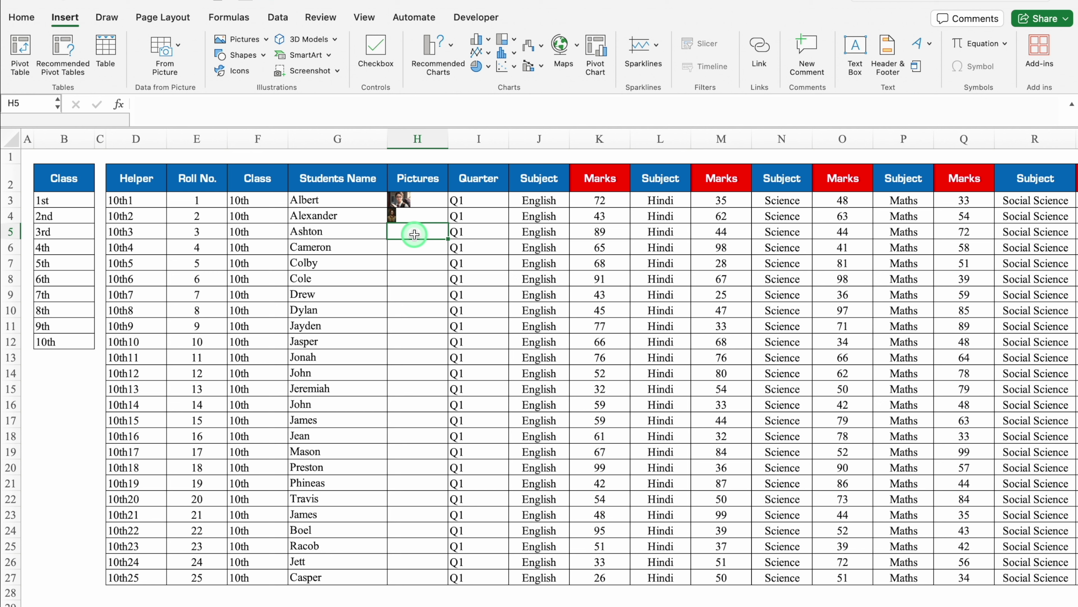
{"action": "type", "text": "No Picture"}
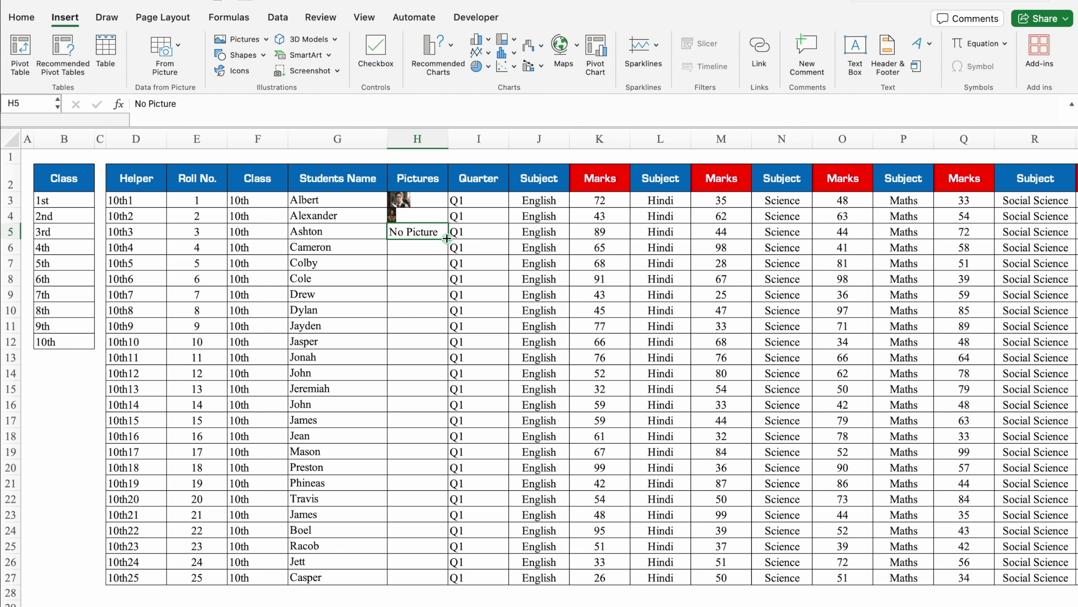
{"action": "left_click_drag", "start_coordinate": [448, 240], "coordinate": [452, 589]}
Step: Copy the whole student table D2:W27 with its headers and paste the duplicate below it at D29
{"action": "left_click", "coordinate": [150, 179]}
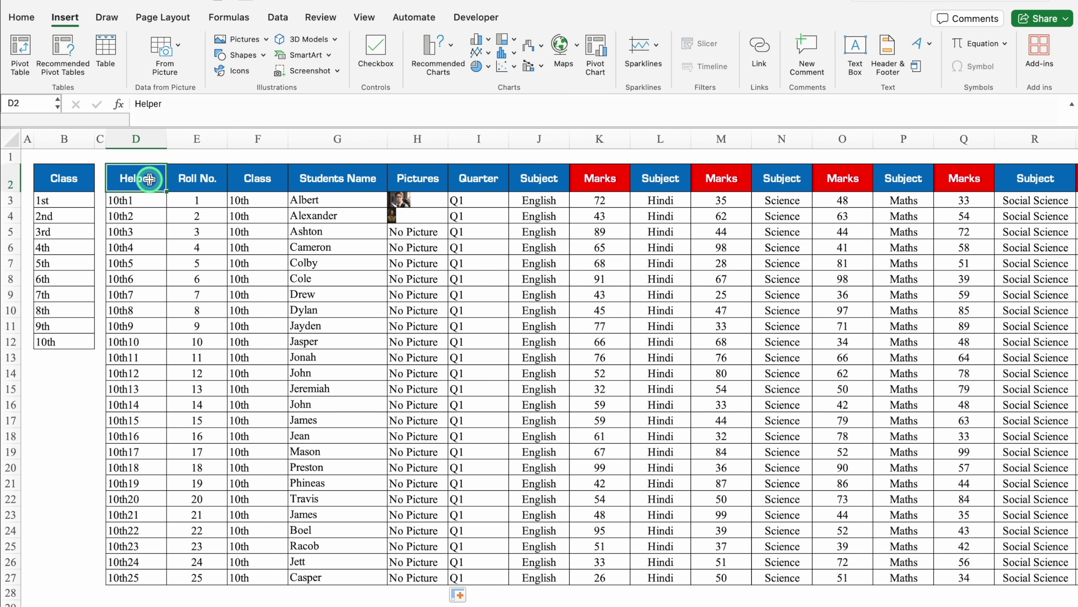
{"action": "key", "text": "ctrl+shift+Down"}
{"action": "key", "text": "ctrl+shift+Right"}
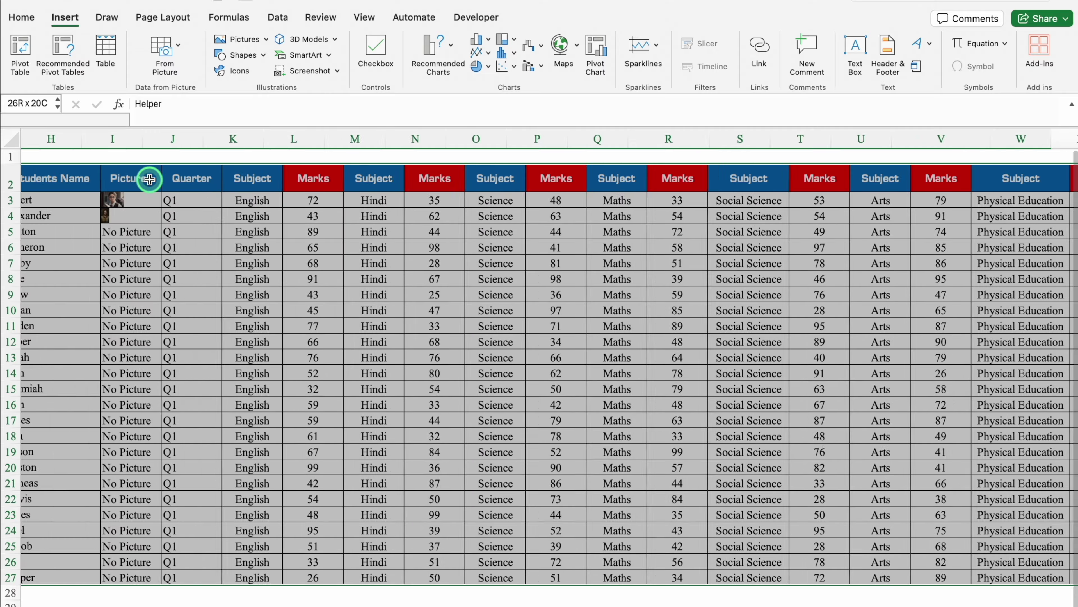
{"action": "key", "text": "ctrl+c"}
{"action": "scroll", "coordinate": [149, 180], "scroll_direction": "left", "scroll_amount": 10}
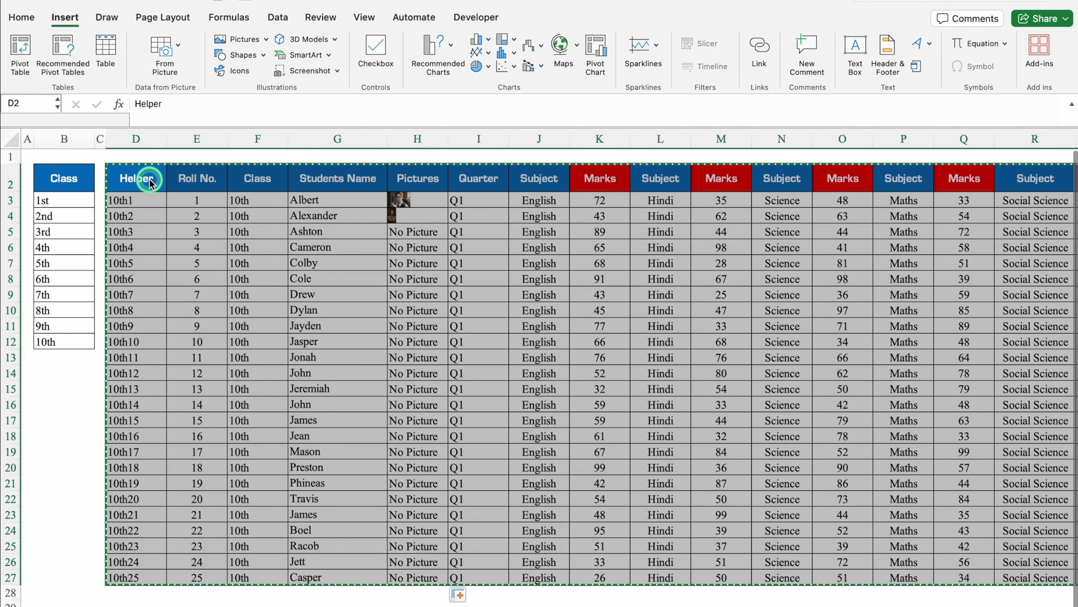
{"action": "left_click", "coordinate": [138, 593]}
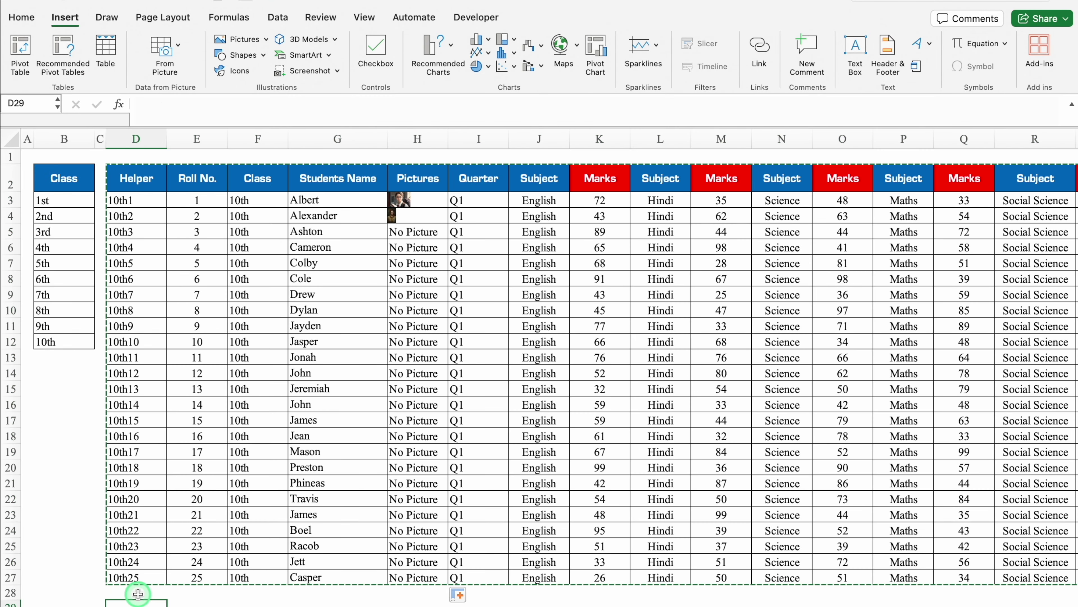
{"action": "scroll", "coordinate": [138, 594], "scroll_direction": "down", "scroll_amount": 5}
{"action": "left_click", "coordinate": [132, 435]}
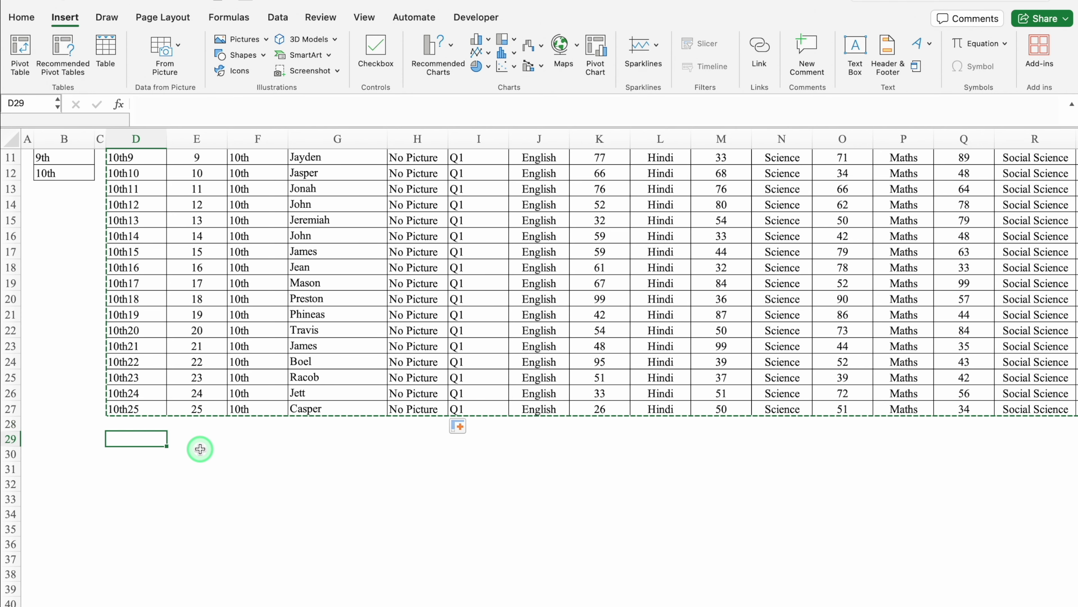
{"action": "key", "text": "super+v"}
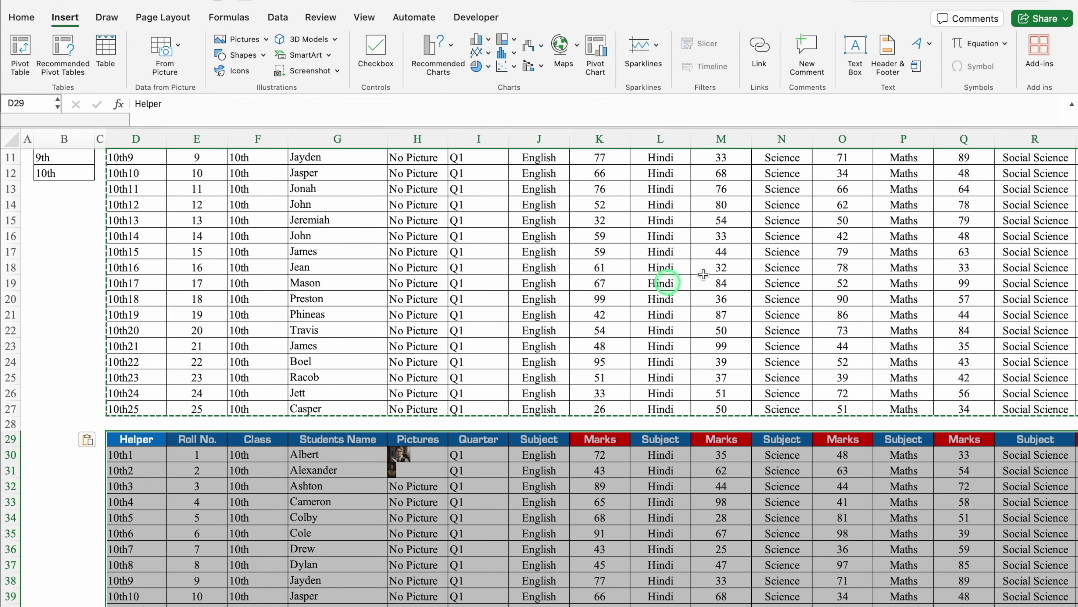
Step: Enter Q2 in I30 and copy the same value down the second table's Quarter column to I54
{"action": "left_click", "coordinate": [478, 454]}
{"action": "type", "text": "Q2"}
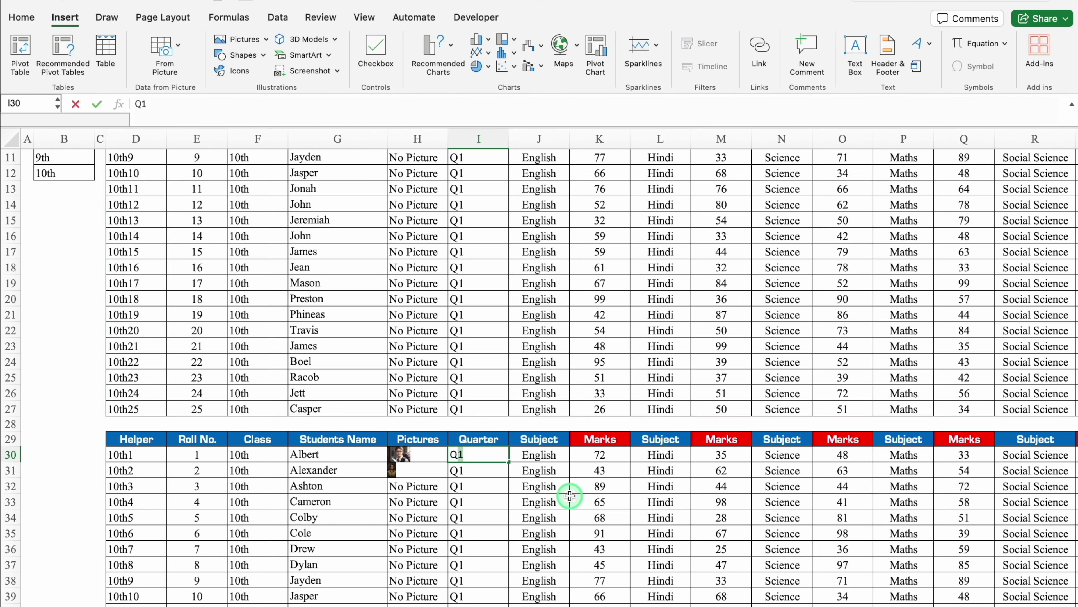
{"action": "key", "text": "Return"}
{"action": "left_click", "coordinate": [504, 458]}
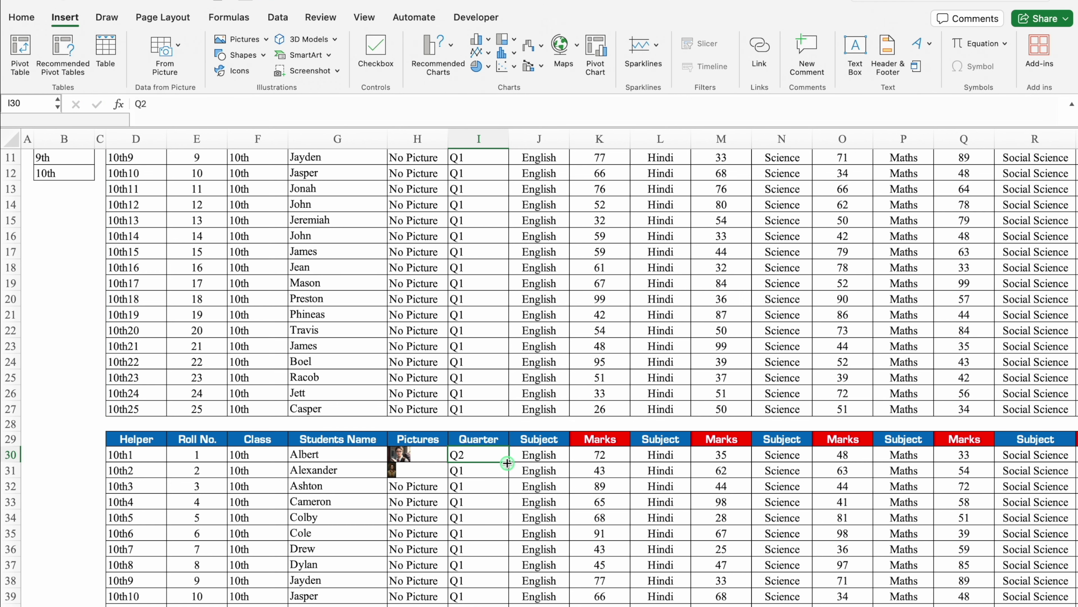
{"action": "double_click", "coordinate": [509, 461]}
{"action": "left_click", "coordinate": [430, 454]}
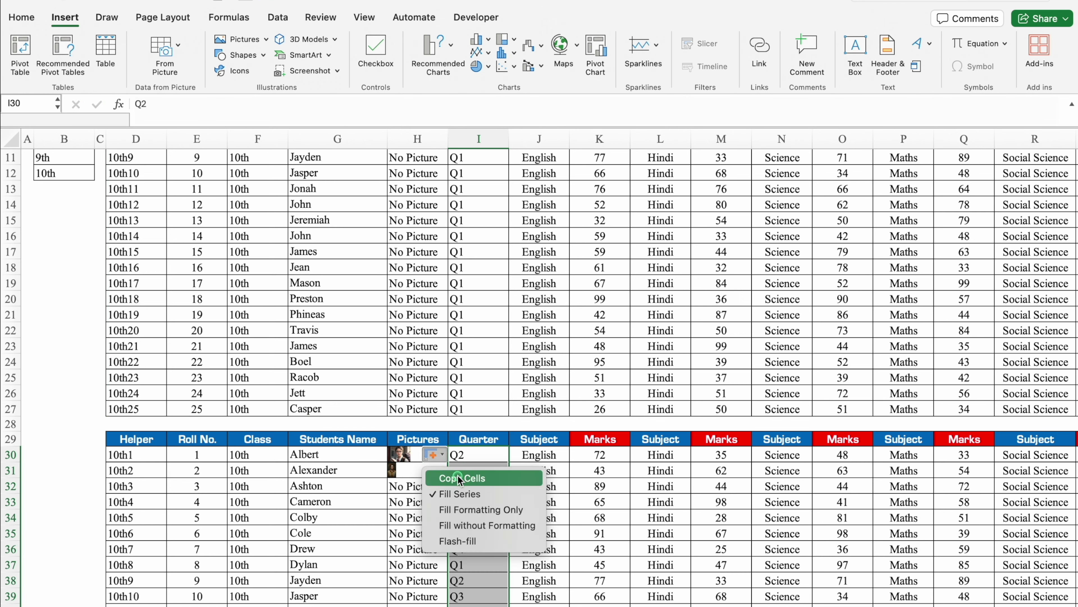
{"action": "left_click", "coordinate": [459, 474]}
Step: Clear the pictures and No Picture entries from the second table's Pictures column, H30:H54
{"action": "left_click", "coordinate": [442, 456]}
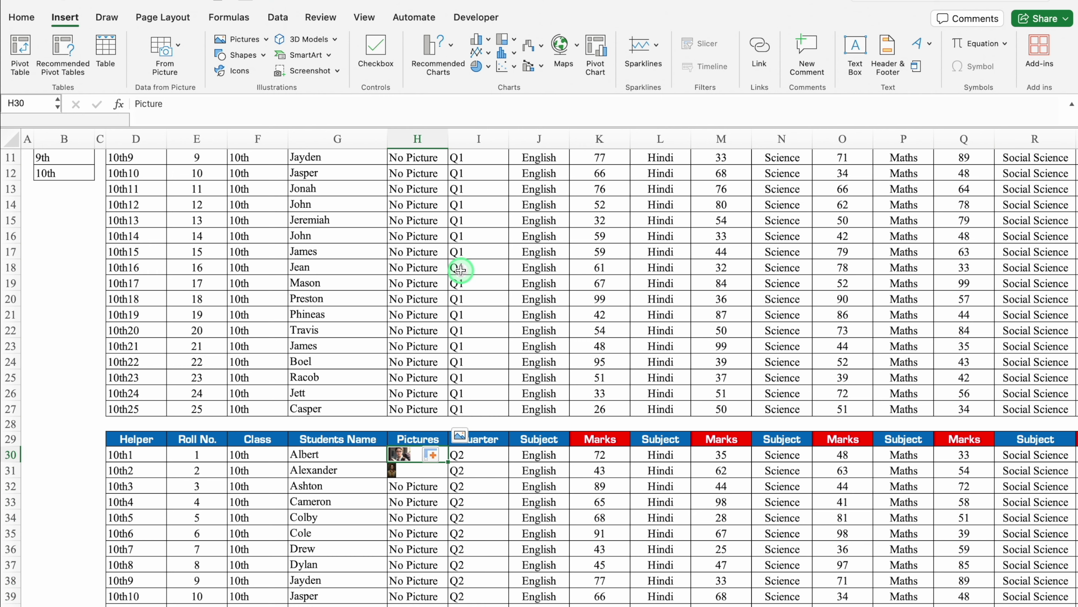
{"action": "left_click_drag", "start_coordinate": [445, 456], "coordinate": [424, 580]}
{"action": "key", "text": "Delete"}
Step: Enter =RANDBETWEEN(20,100) in K30 and fill it down the second table's English Marks column to K54
{"action": "left_click", "coordinate": [604, 205]}
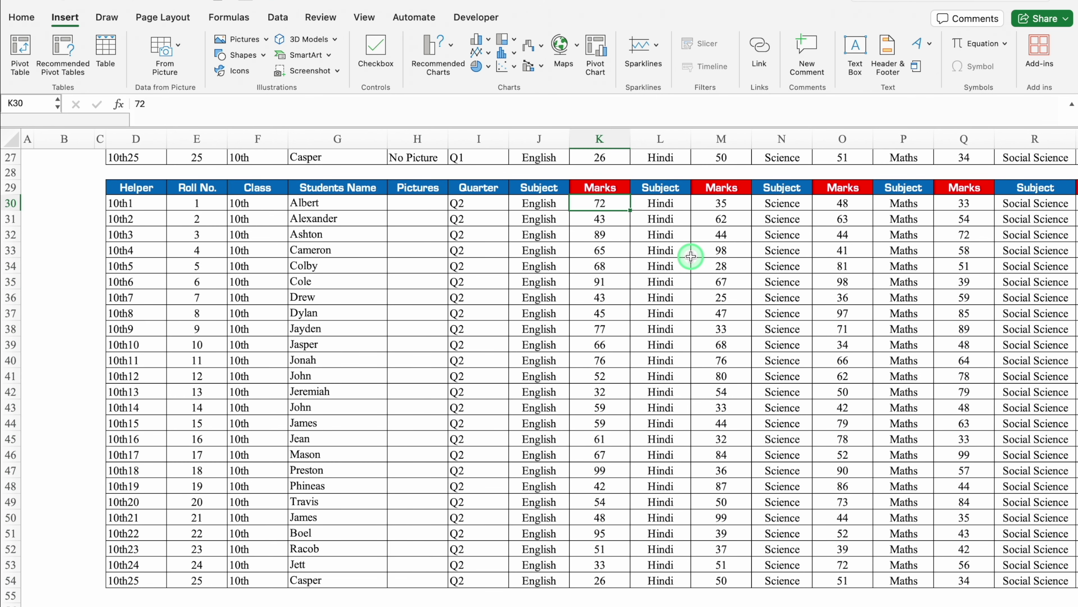
{"action": "type", "text": "=rand"}
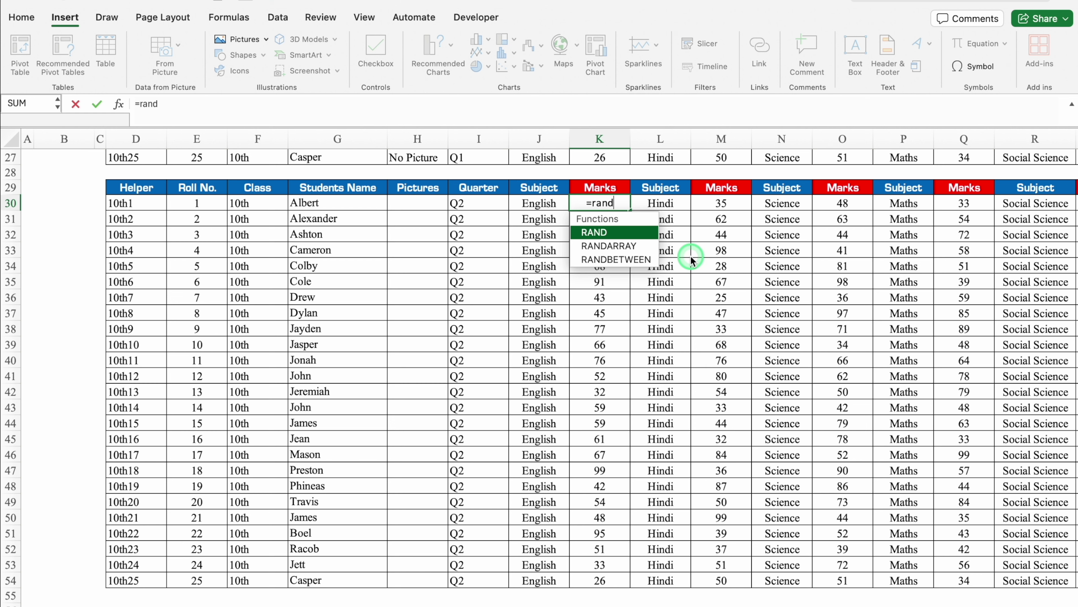
{"action": "double_click", "coordinate": [643, 257]}
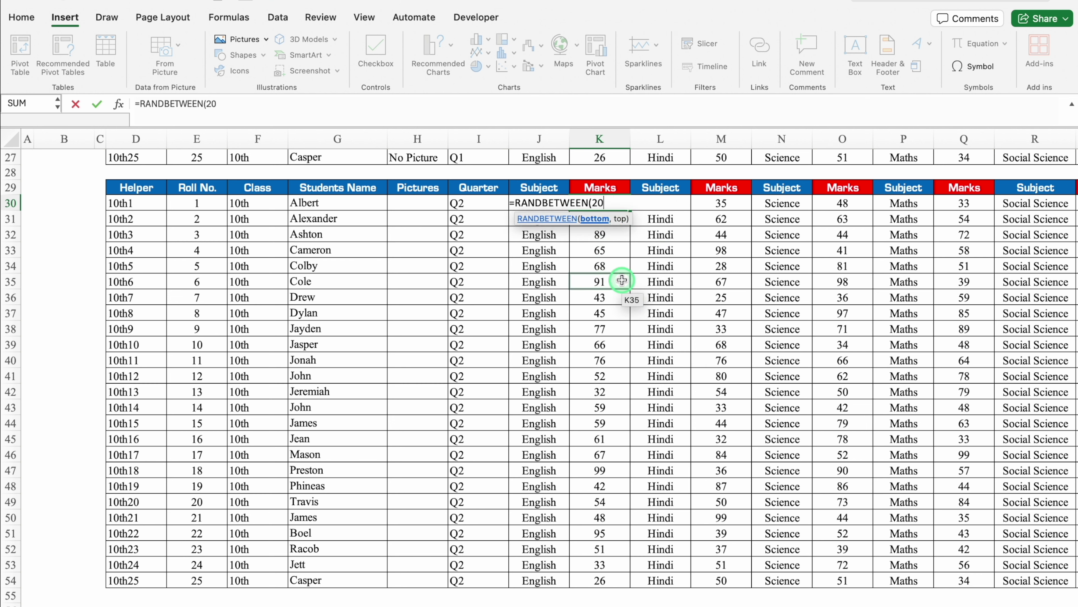
{"action": "type", "text": "20,100)"}
{"action": "key", "text": "Return"}
{"action": "left_click", "coordinate": [620, 203]}
{"action": "left_click_drag", "start_coordinate": [630, 210], "coordinate": [642, 571]}
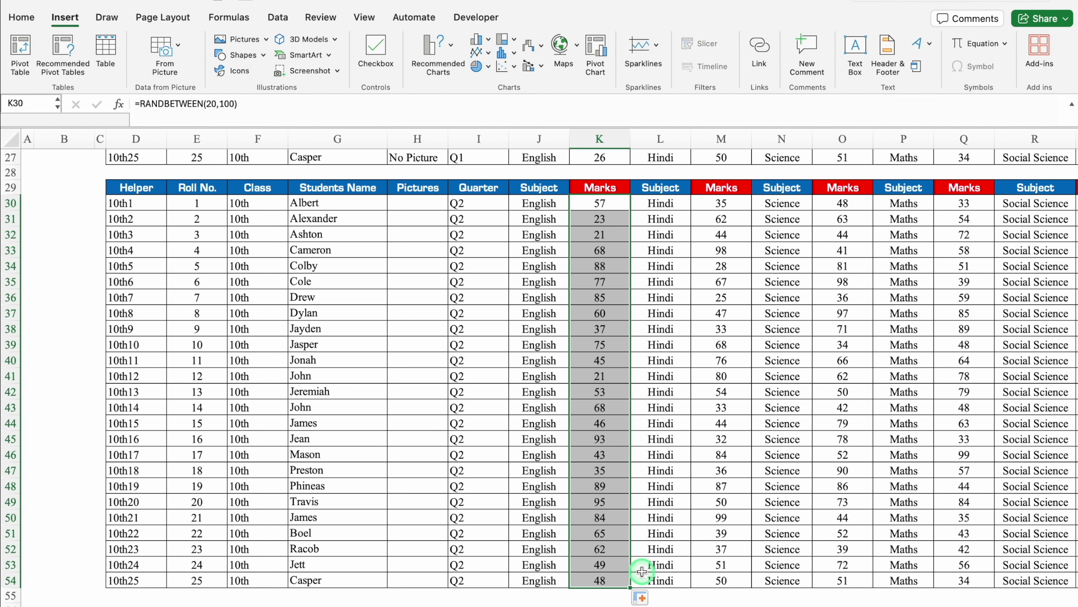
Step: Copy the random English marks K30:K54 into the second table's other Marks columns: M, O, Q, S, U and W
{"action": "key", "text": "ctrl+c"}
{"action": "left_click", "coordinate": [722, 203]}
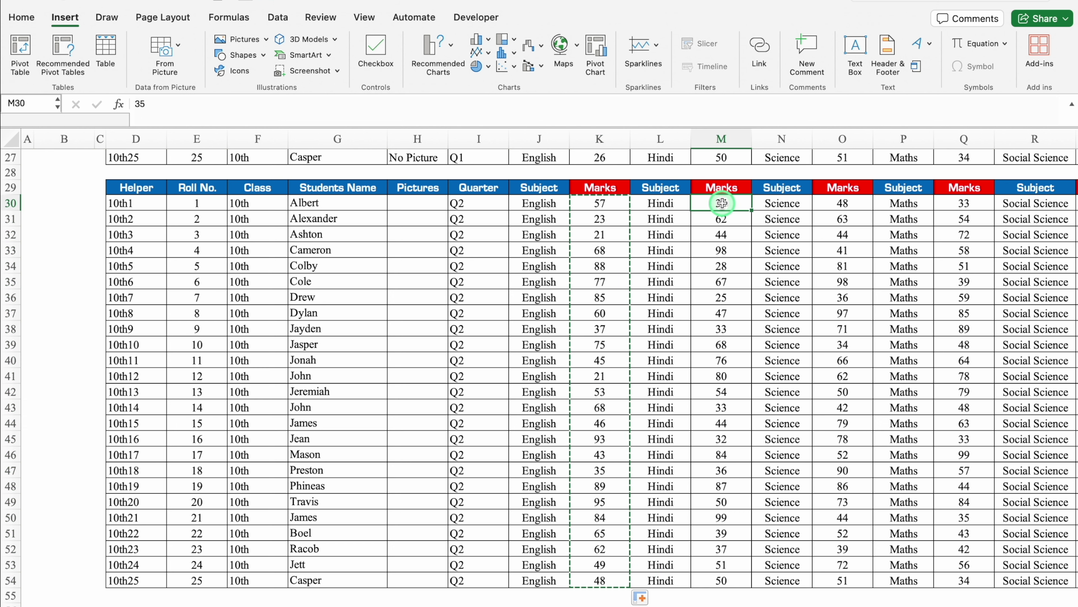
{"action": "key", "text": "ctrl+v"}
{"action": "left_click", "coordinate": [840, 203]}
{"action": "key", "text": "ctrl+v"}
{"action": "left_click", "coordinate": [946, 203]}
{"action": "key", "text": "ctrl+v"}
{"action": "key", "text": "Right"}
{"action": "key", "text": "Right"}
{"action": "key", "text": "Right"}
{"action": "key", "text": "Right"}
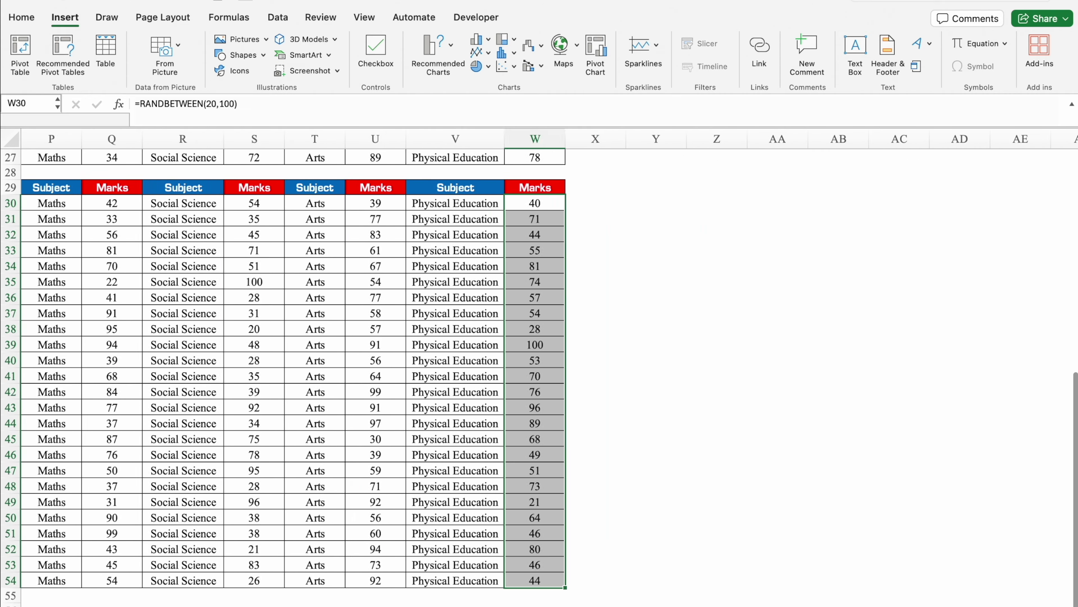
Step: Copy the whole Q2 table D29:W54 with its headers and paste the duplicate below it at D56
{"action": "scroll", "coordinate": [63, 600], "scroll_direction": "left", "scroll_amount": 10}
{"action": "left_click_drag", "start_coordinate": [140, 188], "coordinate": [967, 580]}
{"action": "key", "text": "ctrl+c"}
{"action": "scroll", "coordinate": [252, 605], "scroll_direction": "left", "scroll_amount": 10}
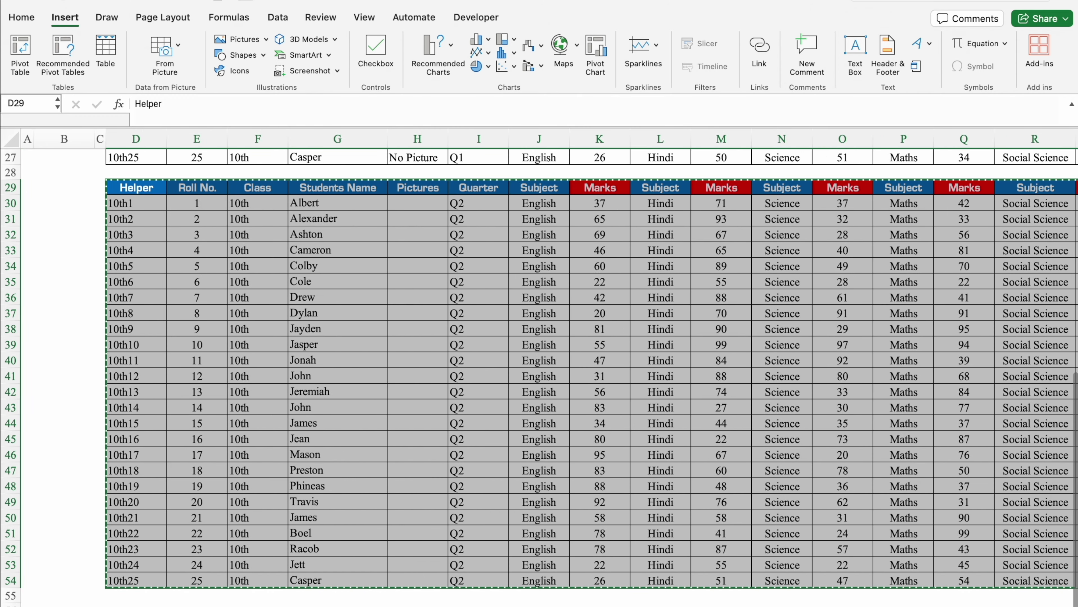
{"action": "left_click", "coordinate": [124, 601]}
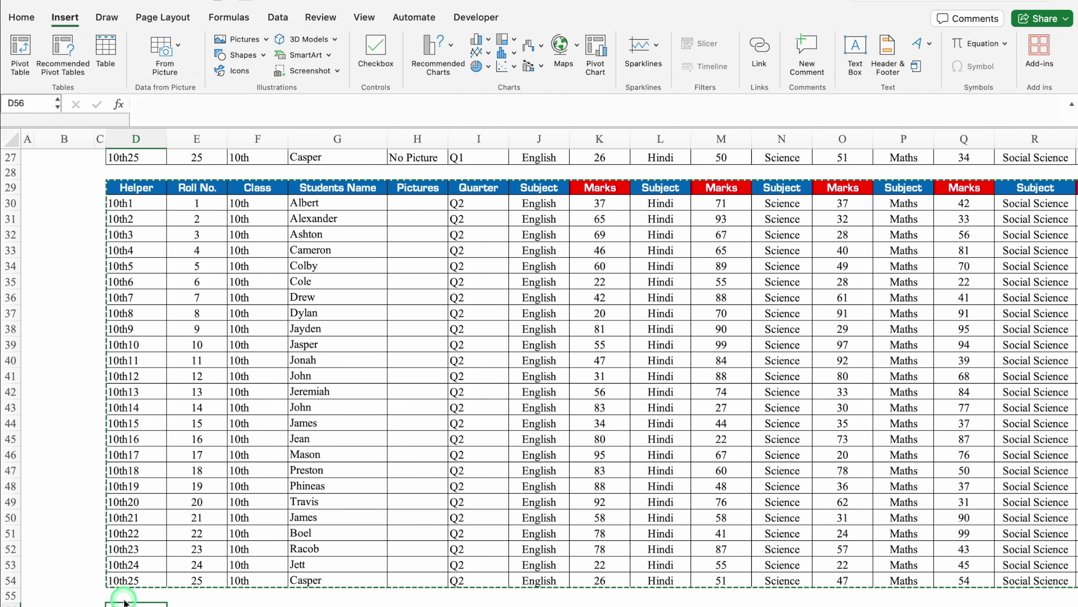
{"action": "key", "text": "ctrl+v"}
Step: Paste another duplicate of the copied Q2 table below the third one at D83
{"action": "left_click", "coordinate": [129, 597]}
{"action": "key", "text": "Down"}
{"action": "key", "text": "Down"}
{"action": "key", "text": "Down"}
{"action": "key", "text": "Down"}
{"action": "key", "text": "Down"}
{"action": "key", "text": "Down"}
{"action": "key", "text": "Down"}
{"action": "key", "text": "Down"}
{"action": "key", "text": "Down"}
{"action": "key", "text": "Down"}
{"action": "key", "text": "Down"}
{"action": "key", "text": "Down"}
{"action": "key", "text": "Down"}
{"action": "key", "text": "Down"}
{"action": "key", "text": "Down"}
{"action": "key", "text": "Down"}
{"action": "key", "text": "Down"}
{"action": "key", "text": "Down"}
{"action": "key", "text": "Down"}
{"action": "key", "text": "Down"}
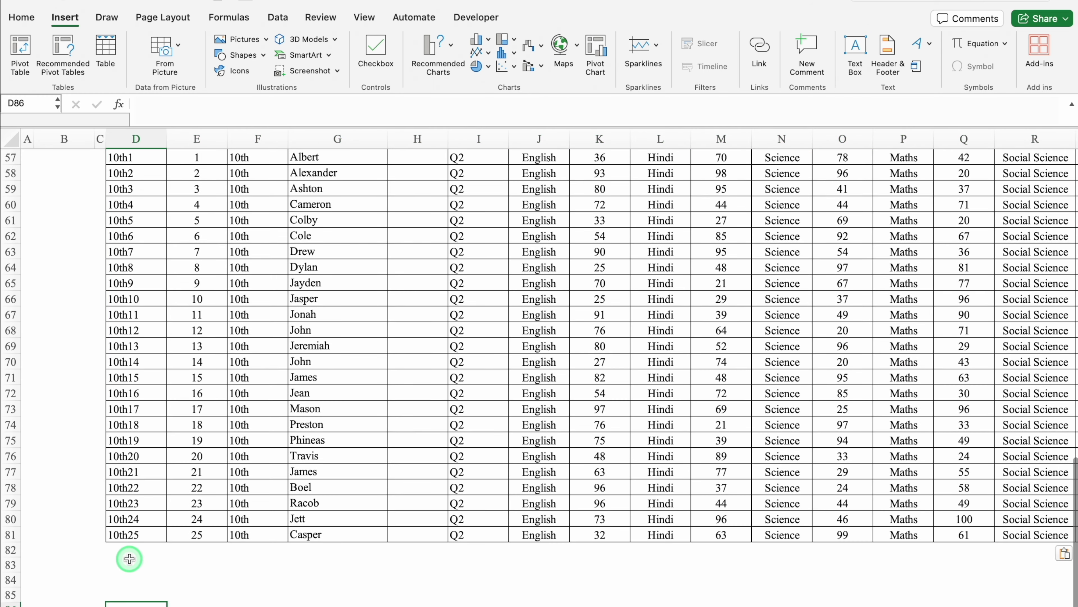
{"action": "key", "text": "super+v"}
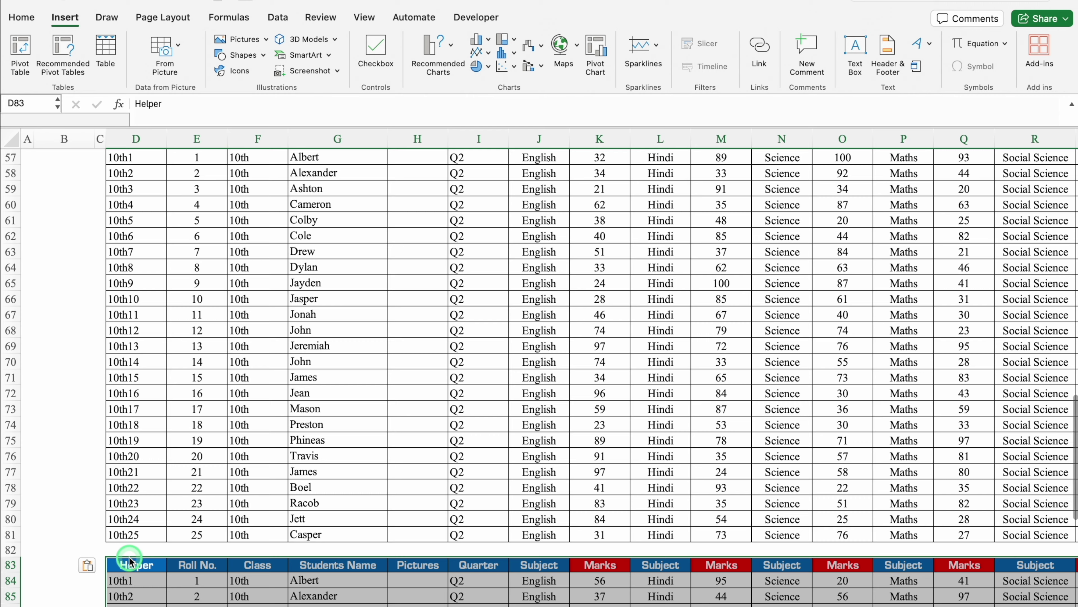
{"action": "scroll", "coordinate": [130, 560], "scroll_direction": "down", "scroll_amount": 4}
Step: Enter Q3 in I57 and copy the same value down the third table's Quarter column to I81
{"action": "scroll", "coordinate": [474, 207], "scroll_direction": "up", "scroll_amount": 6}
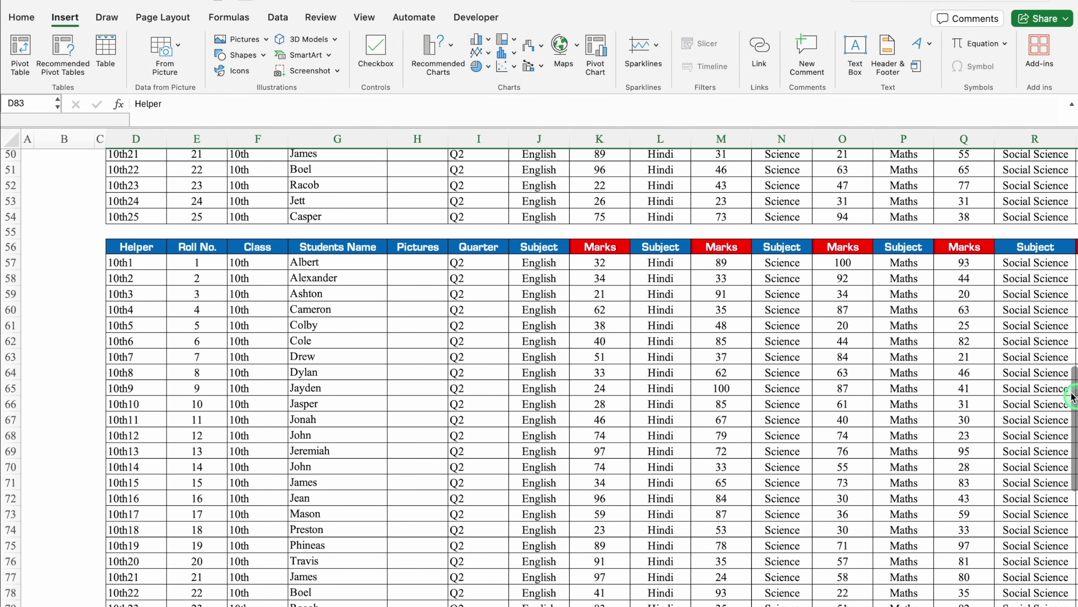
{"action": "left_click", "coordinate": [474, 206]}
{"action": "left_click", "coordinate": [477, 263]}
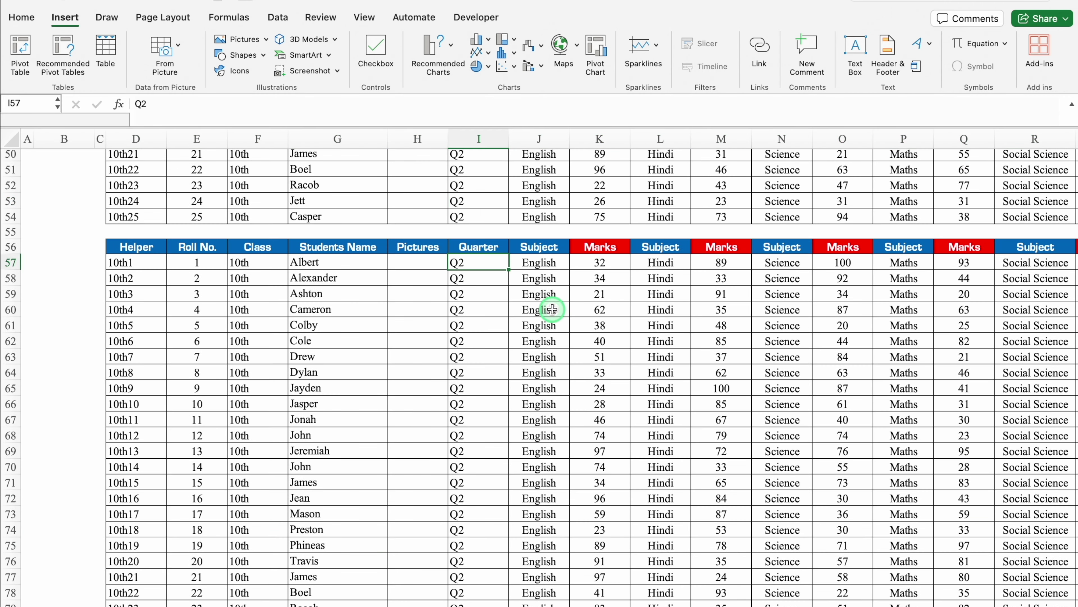
{"action": "type", "text": "3"}
{"action": "key", "text": "Return"}
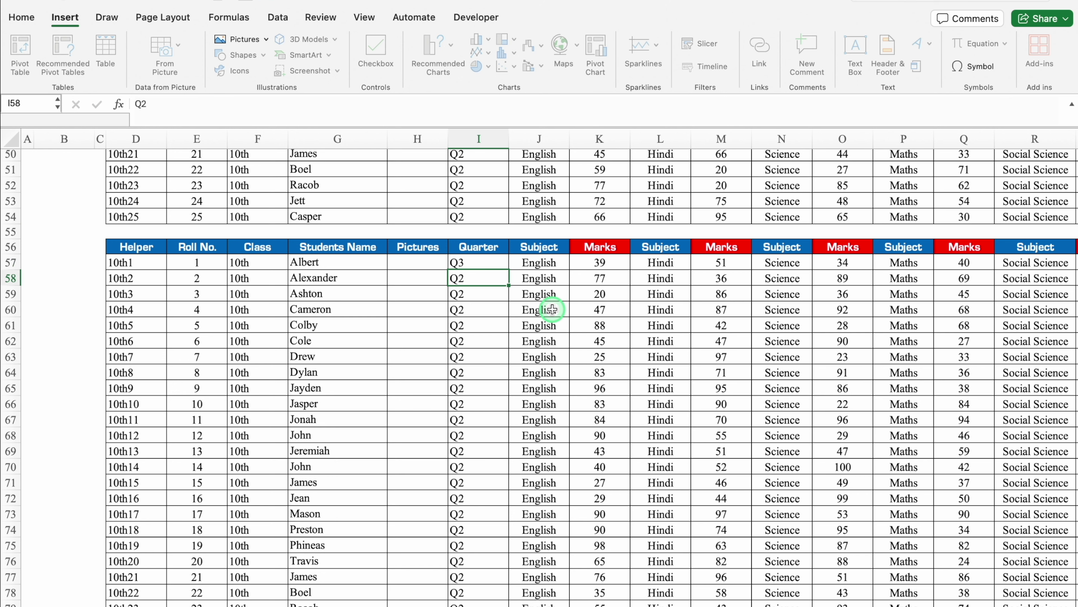
{"action": "left_click", "coordinate": [505, 266]}
{"action": "left_click_drag", "start_coordinate": [509, 268], "coordinate": [535, 505]}
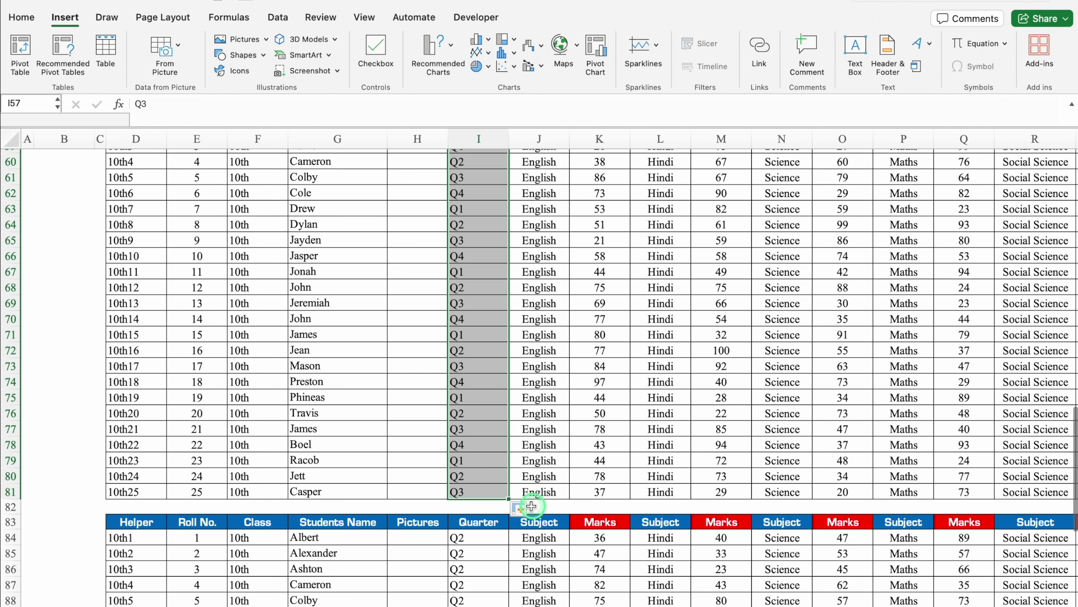
{"action": "left_click", "coordinate": [522, 508]}
{"action": "left_click", "coordinate": [552, 532]}
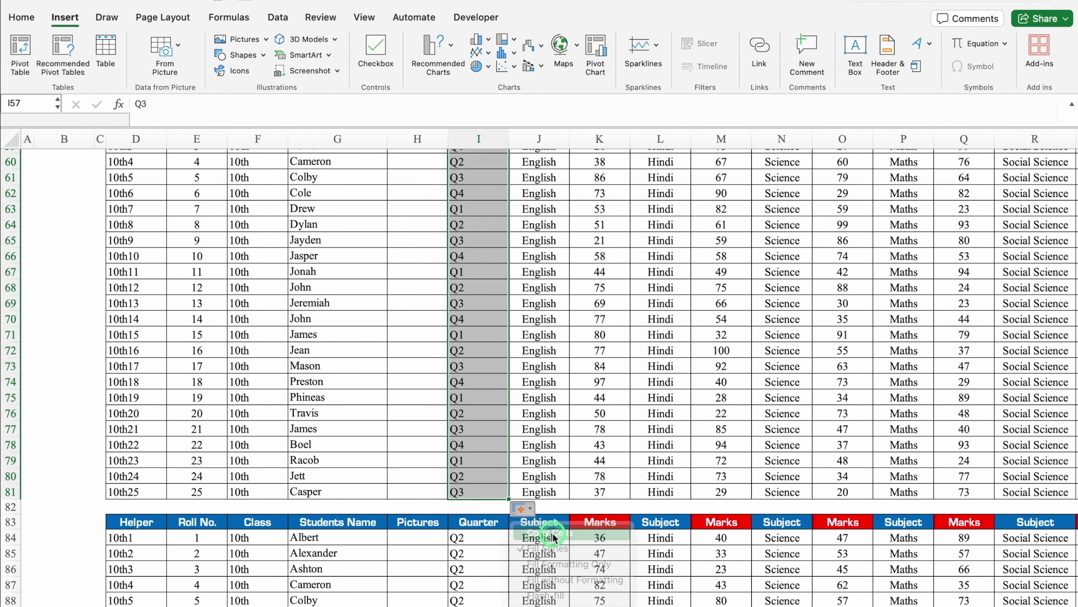
Step: Enter Q4 in I84 and copy the same value down the fourth table's Quarter column to I108
{"action": "scroll", "coordinate": [1072, 499], "scroll_direction": "down", "scroll_amount": 5}
{"action": "scroll", "coordinate": [1073, 499], "scroll_direction": "down", "scroll_amount": 3}
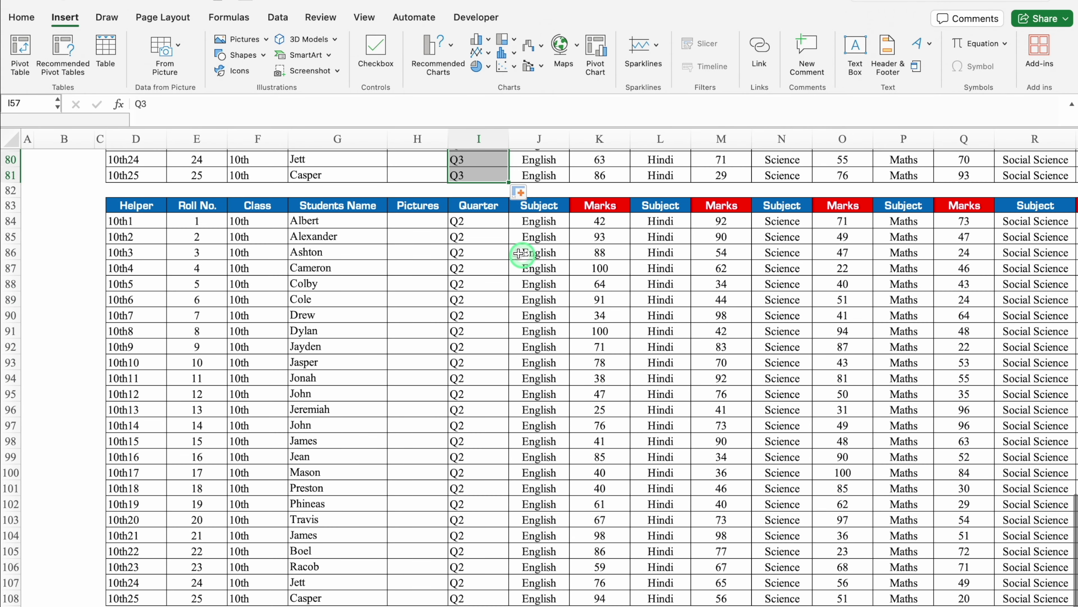
{"action": "left_click", "coordinate": [482, 222]}
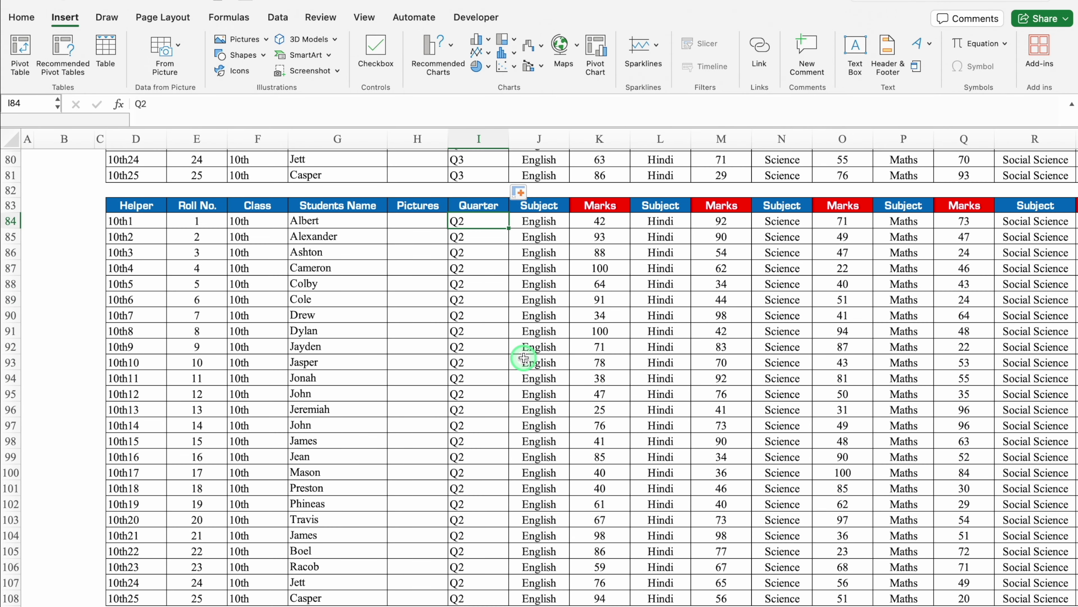
{"action": "type", "text": "4"}
{"action": "key", "text": "Return"}
{"action": "left_click", "coordinate": [506, 225]}
{"action": "double_click", "coordinate": [509, 229]}
{"action": "left_click", "coordinate": [520, 598]}
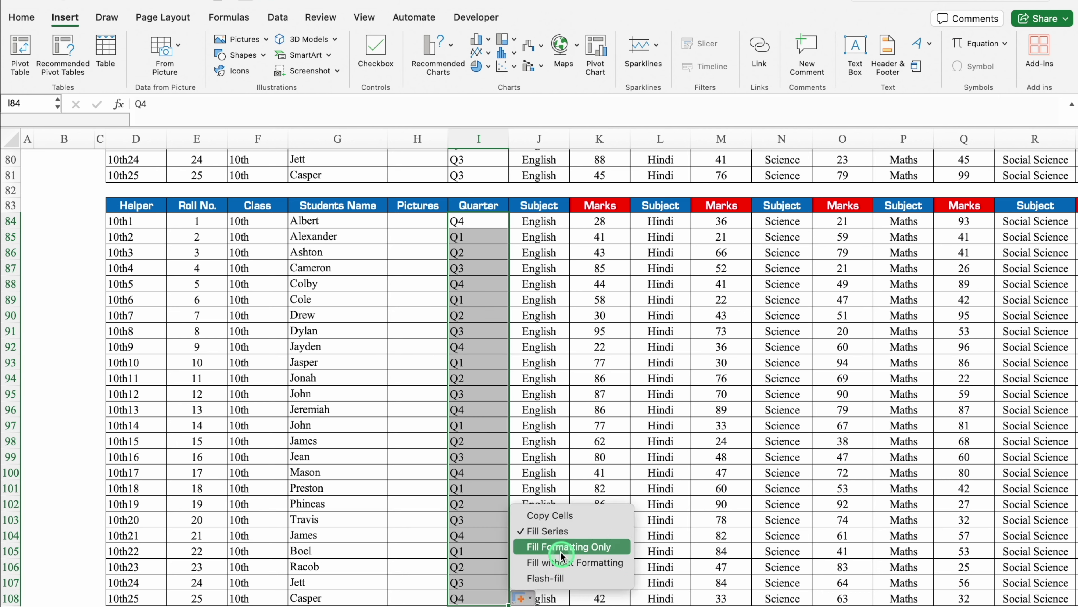
{"action": "left_click", "coordinate": [546, 513]}
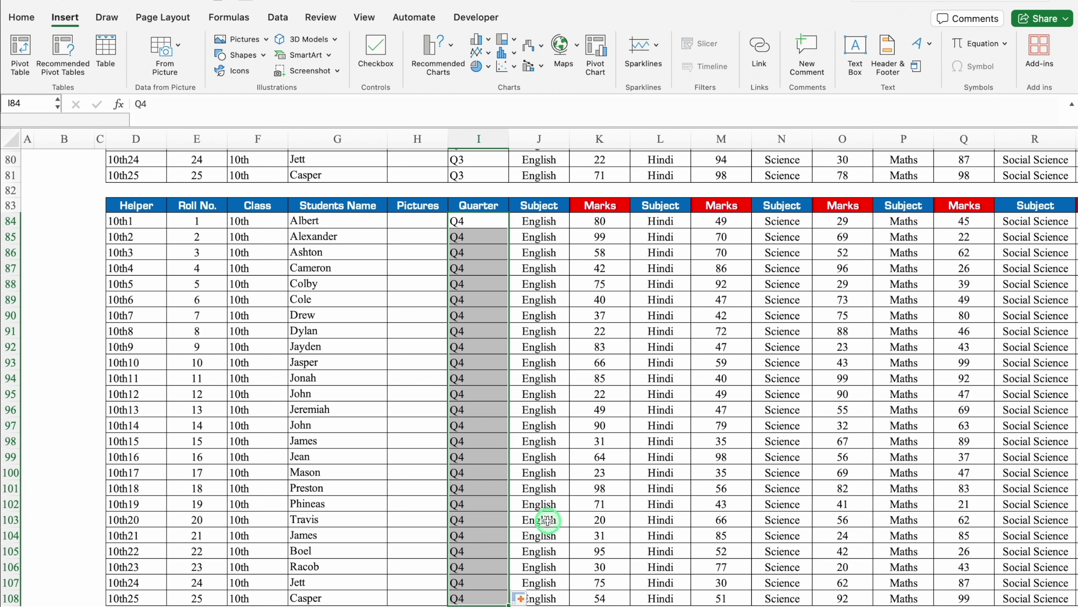
Step: Replace the random formulas in the Q4 subject and marks block J84:W108 by copying it and pasting values in place
{"action": "left_click", "coordinate": [547, 222]}
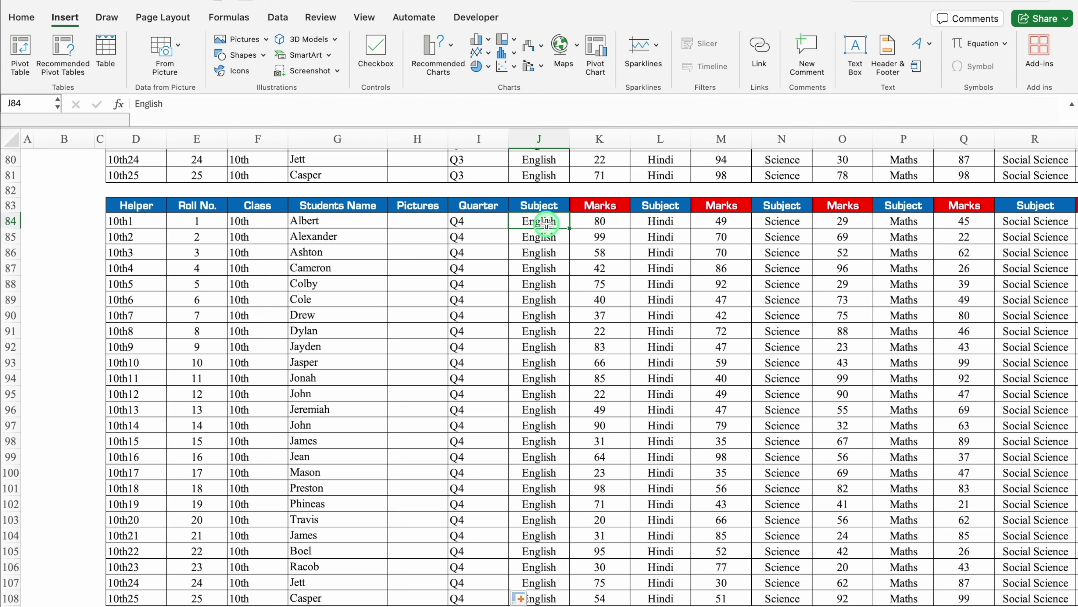
{"action": "key", "text": "ctrl+shift+Down"}
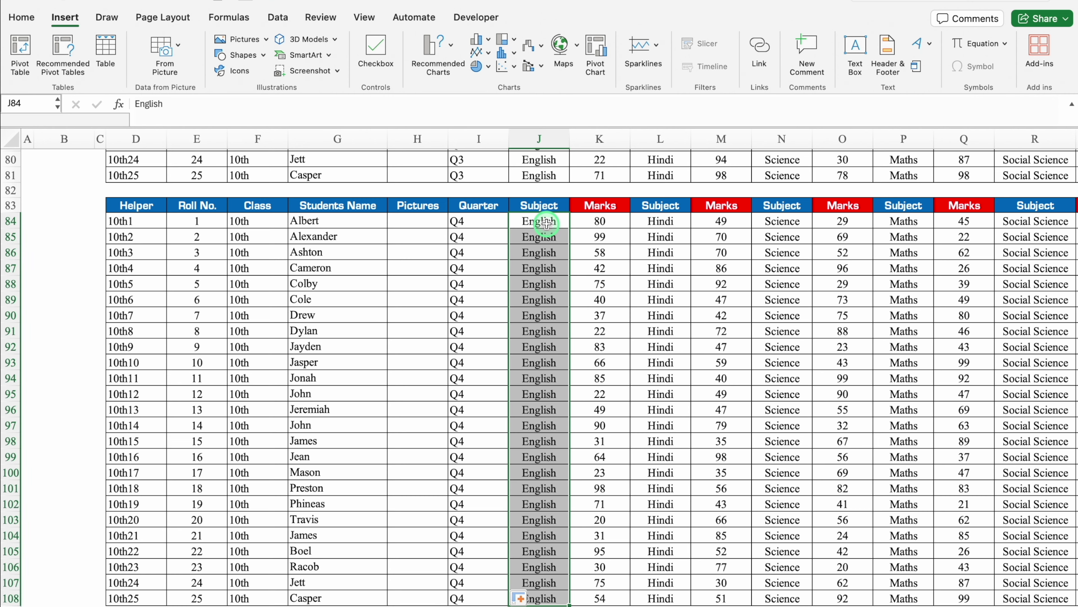
{"action": "key", "text": "ctrl+shift+Right"}
{"action": "key", "text": "cmd+c"}
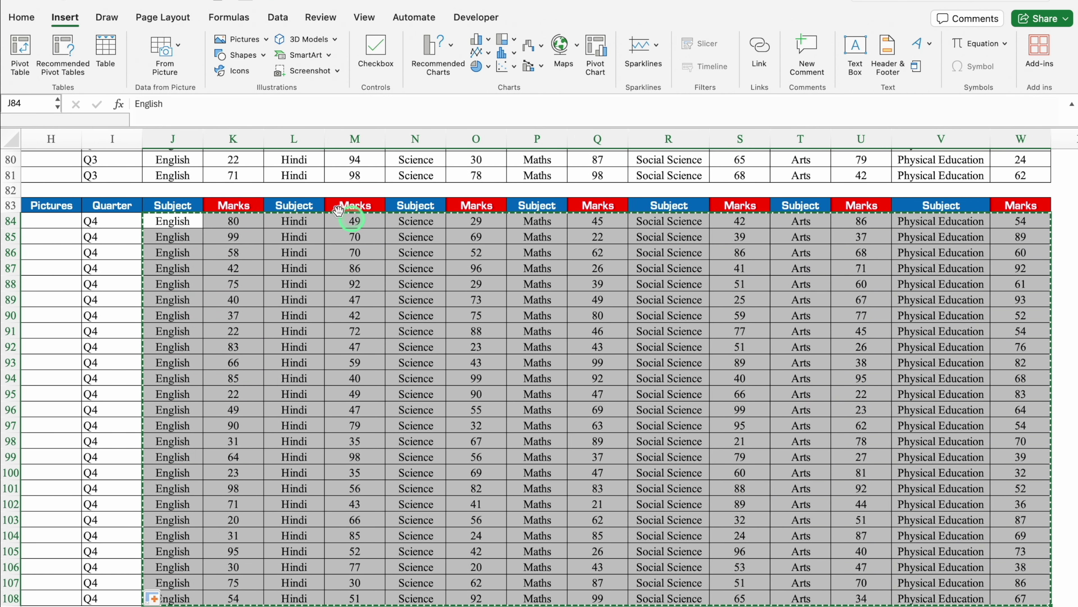
{"action": "left_click", "coordinate": [187, 222]}
{"action": "right_click", "coordinate": [187, 221]}
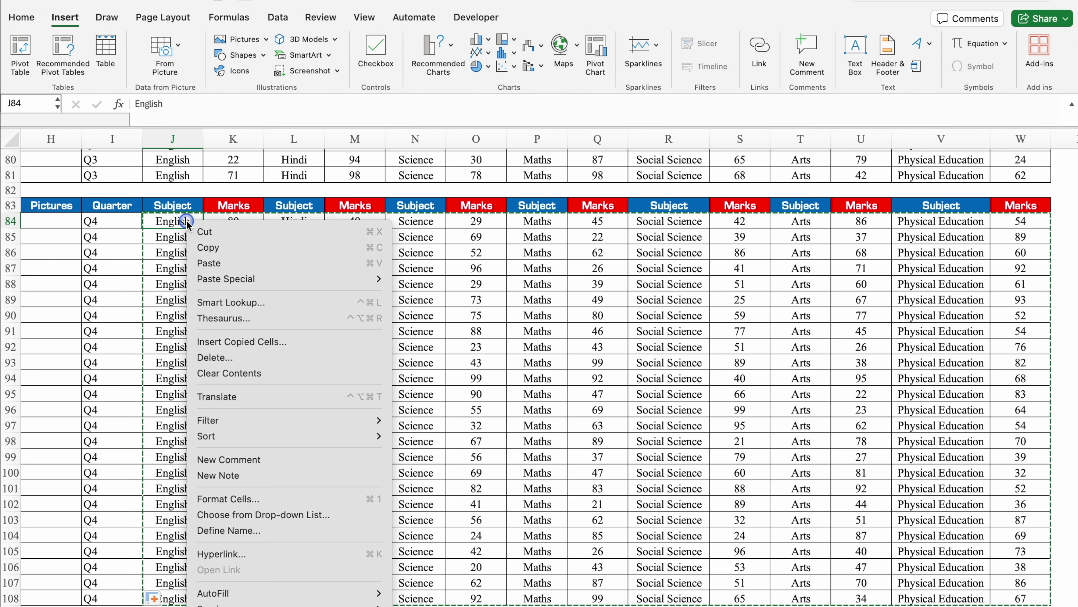
{"action": "mouse_move", "coordinate": [272, 278]}
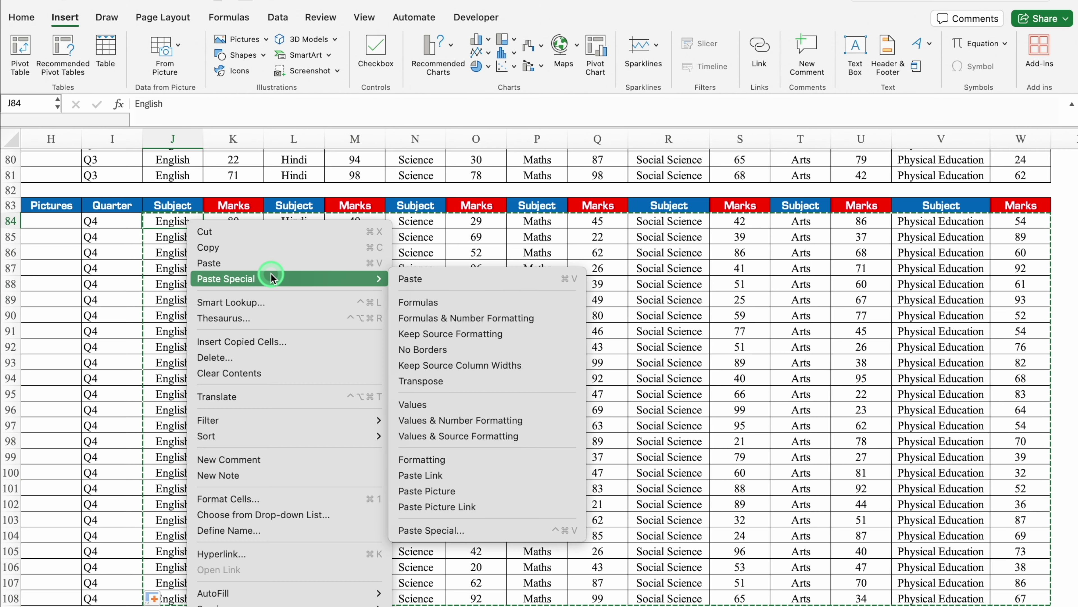
{"action": "left_click", "coordinate": [438, 406]}
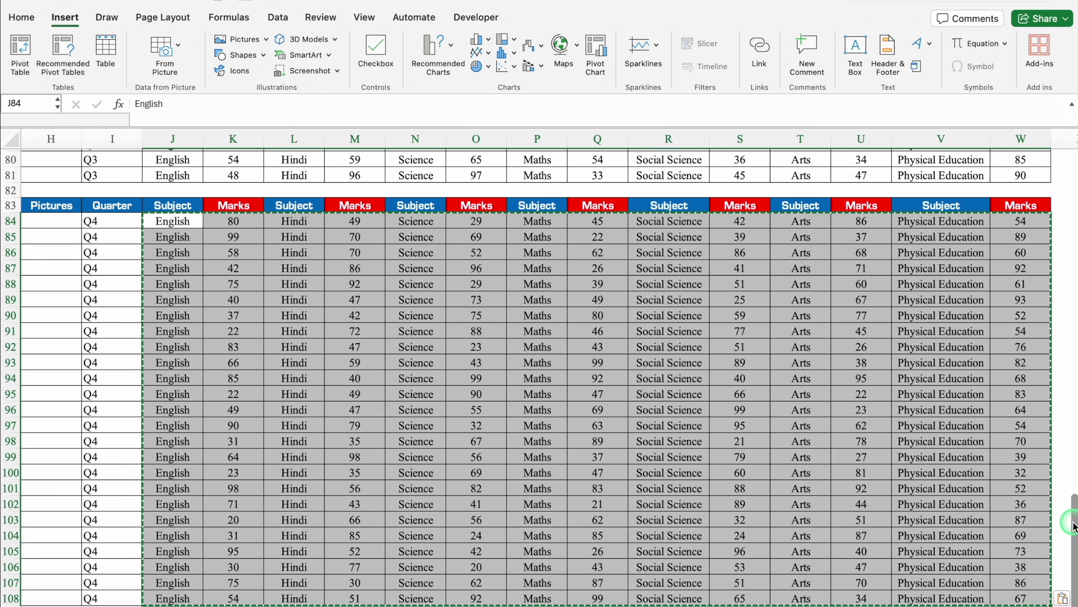
Step: Replace the random formulas in the Q3 subject and marks block J57:W81 by copying it and pasting values in place
{"action": "scroll", "coordinate": [1074, 536], "scroll_direction": "up", "scroll_amount": 9}
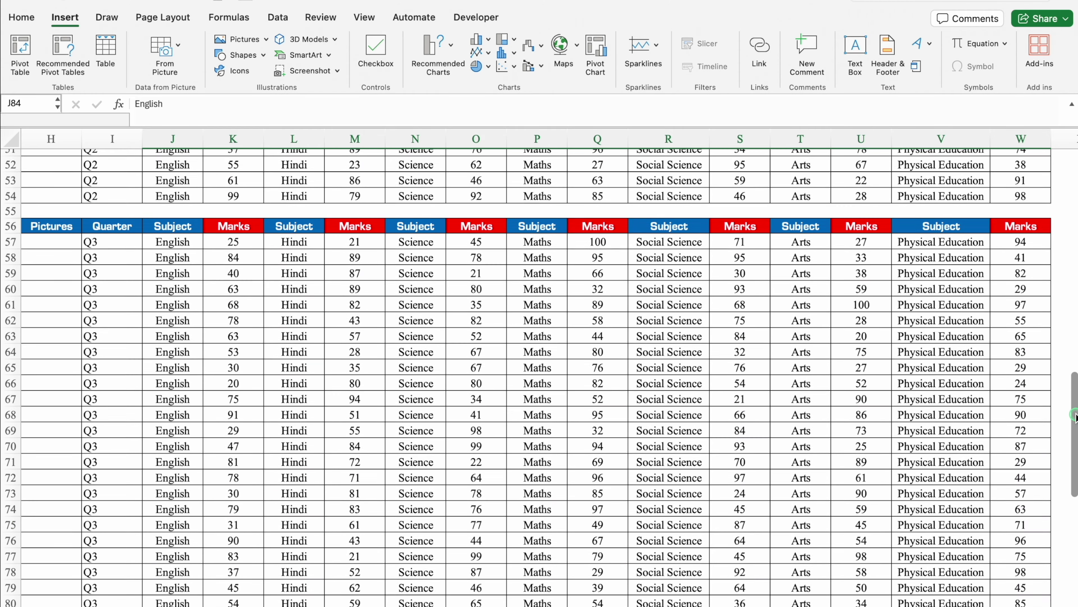
{"action": "left_click_drag", "start_coordinate": [181, 208], "coordinate": [1046, 582]}
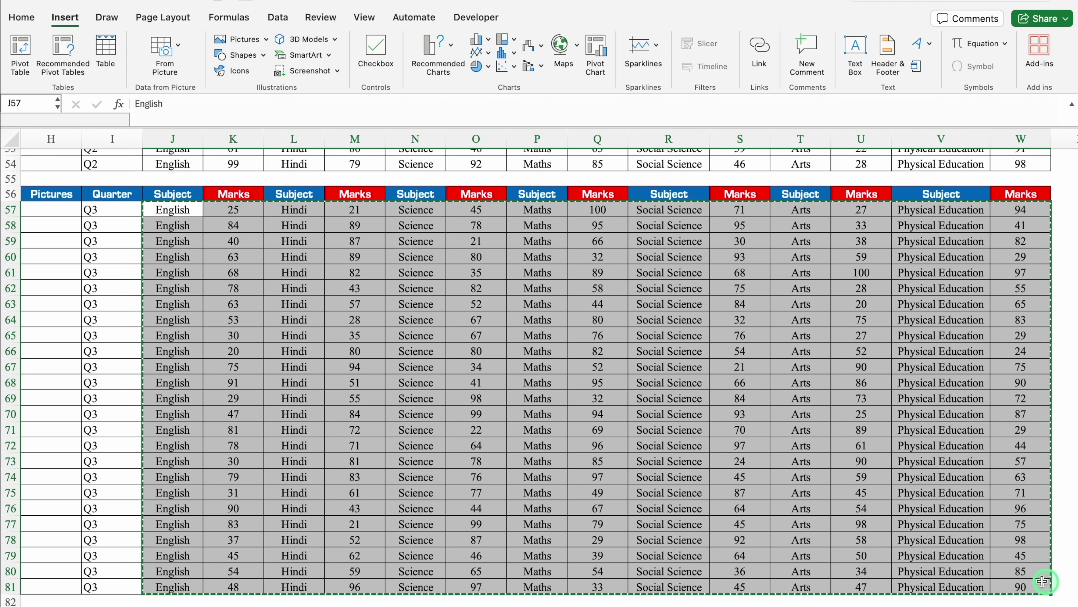
{"action": "left_click", "coordinate": [174, 210]}
{"action": "right_click", "coordinate": [180, 211]}
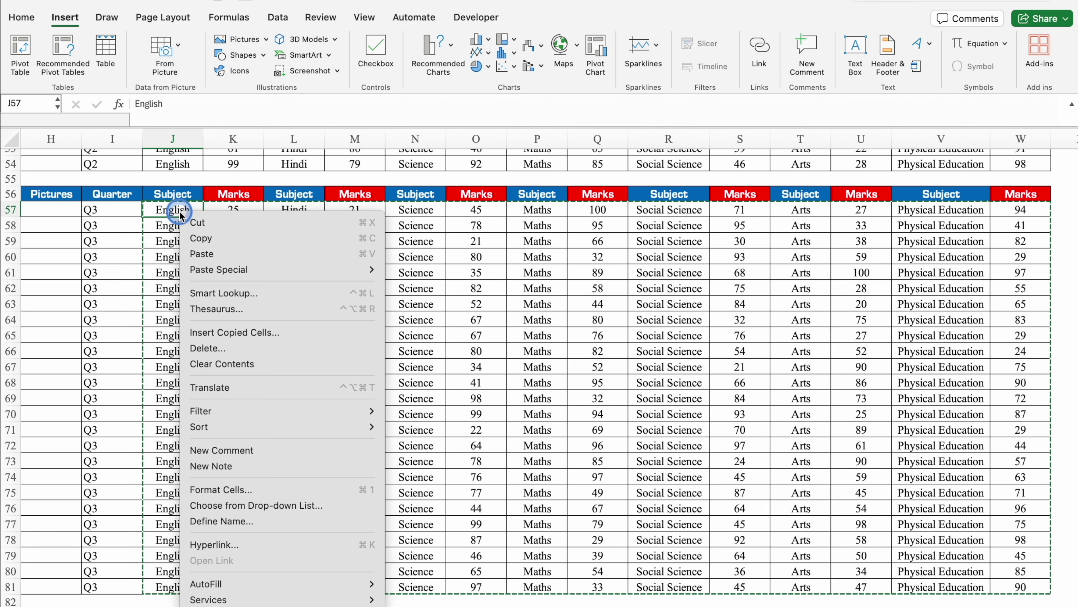
{"action": "mouse_move", "coordinate": [267, 270]}
{"action": "left_click", "coordinate": [445, 371]}
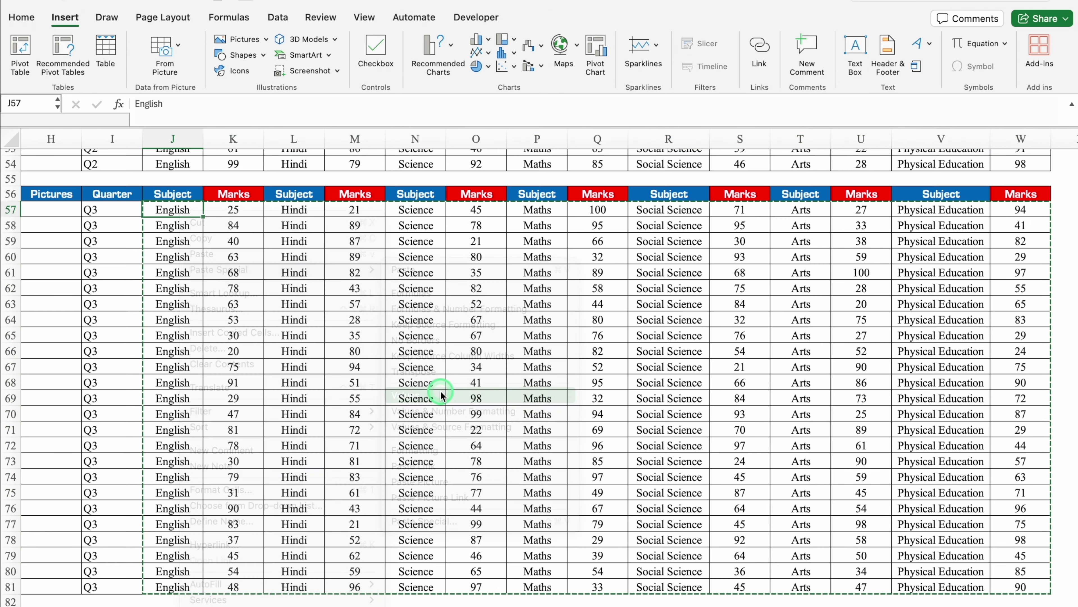
Step: Replace the random formulas in the Q2 subject and marks block J30:W54 by copying it and pasting values in place
{"action": "scroll", "coordinate": [441, 385], "scroll_direction": "up", "scroll_amount": 5}
{"action": "scroll", "coordinate": [535, 378], "scroll_direction": "up", "scroll_amount": 6}
{"action": "left_click", "coordinate": [476, 276]}
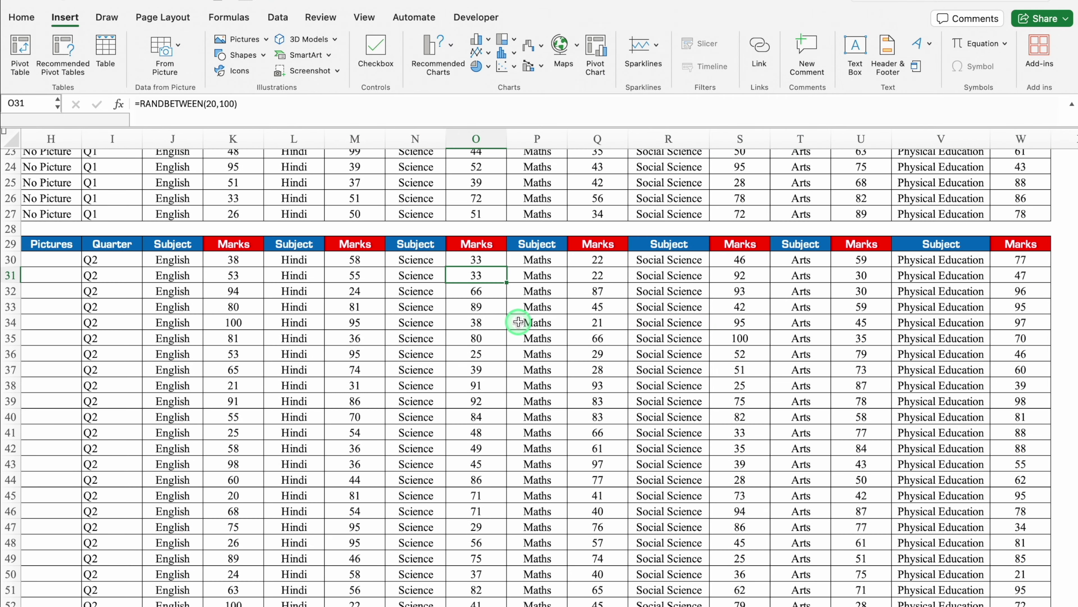
{"action": "scroll", "coordinate": [1076, 256], "scroll_direction": "down", "scroll_amount": 3}
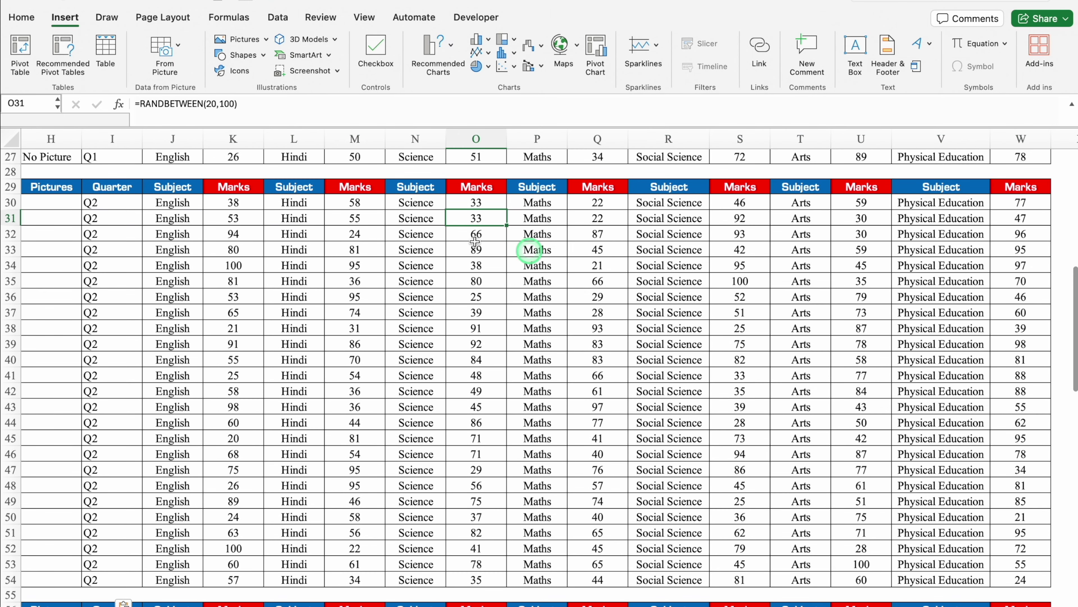
{"action": "left_click_drag", "start_coordinate": [172, 202], "coordinate": [1040, 577]}
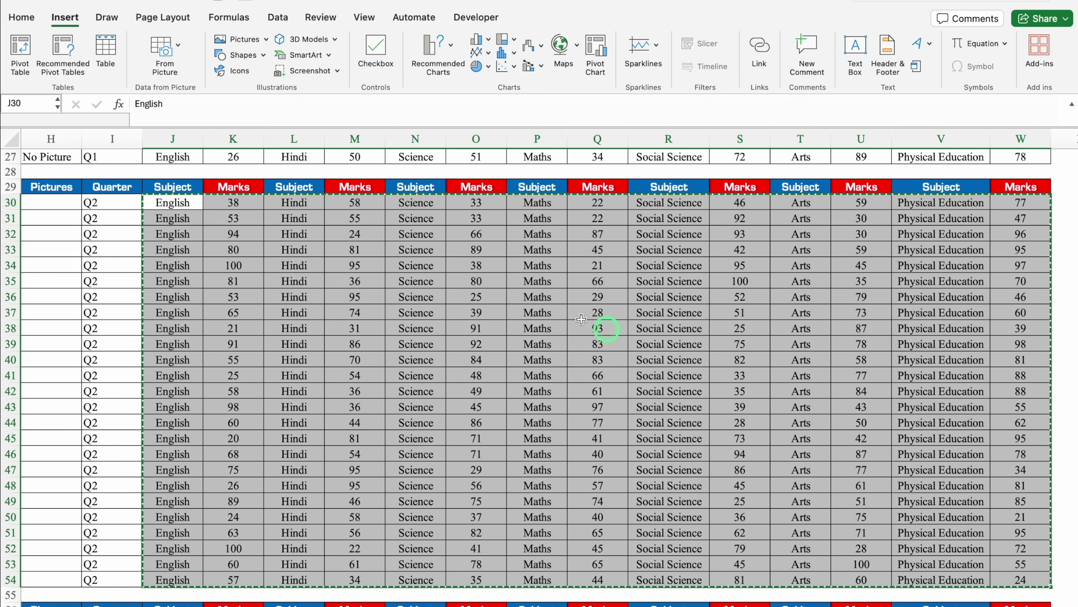
{"action": "key", "text": "super+c"}
{"action": "left_click", "coordinate": [171, 203]}
{"action": "right_click", "coordinate": [189, 204]}
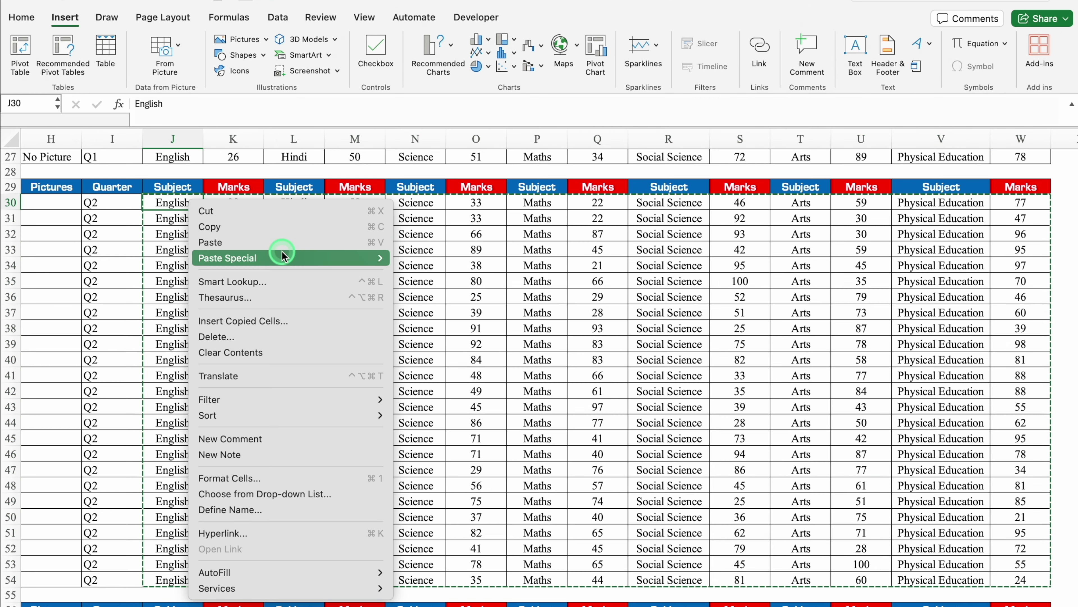
{"action": "mouse_move", "coordinate": [281, 255]}
{"action": "left_click", "coordinate": [453, 385]}
Step: Add a new worksheet after the Data sheet and rename it Report Card
{"action": "scroll", "coordinate": [802, 316], "scroll_direction": "up", "scroll_amount": 10}
{"action": "scroll", "coordinate": [285, 416], "scroll_direction": "left", "scroll_amount": 5}
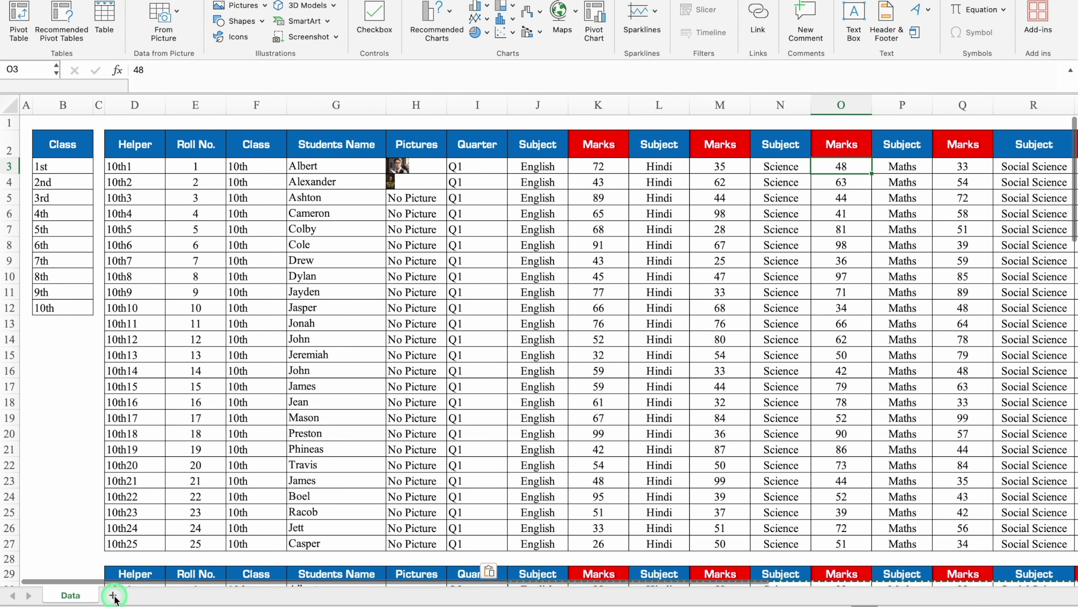
{"action": "left_click", "coordinate": [112, 595]}
{"action": "double_click", "coordinate": [132, 594]}
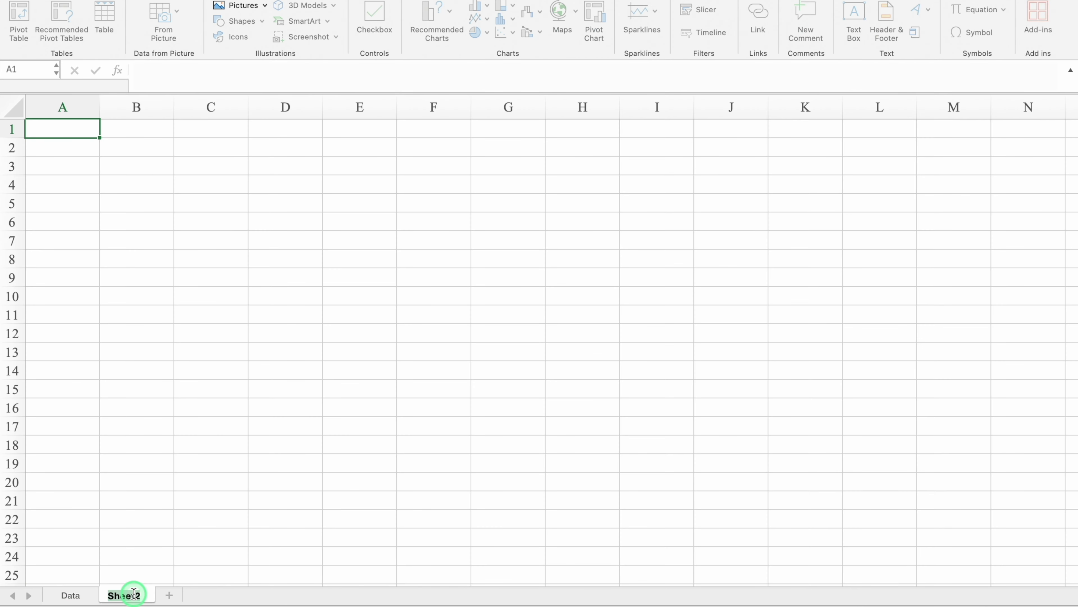
{"action": "type", "text": "Report Card"}
{"action": "key", "text": "Return"}
{"action": "left_click", "coordinate": [360, 503]}
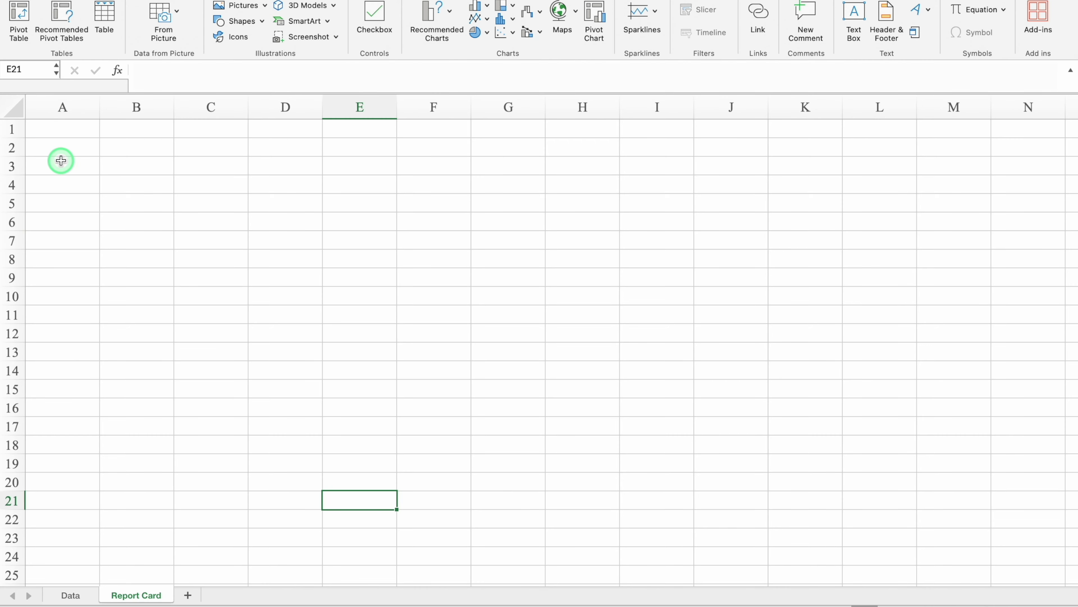
Step: Narrow columns A and B of the Report Card sheet into thin margin columns
{"action": "left_click", "coordinate": [13, 106]}
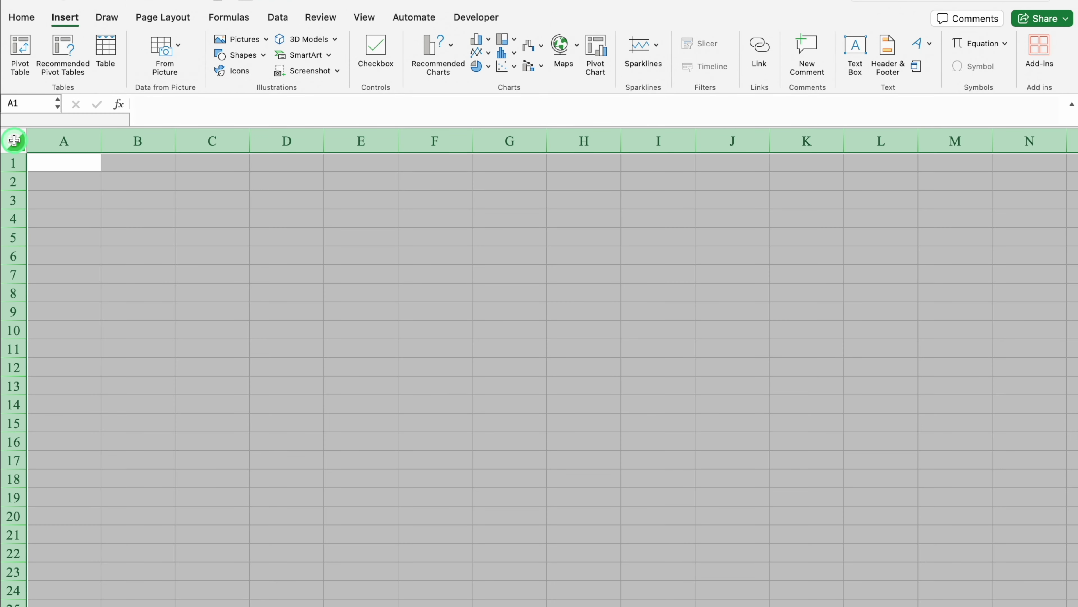
{"action": "left_click", "coordinate": [21, 17]}
{"action": "left_click", "coordinate": [206, 292]}
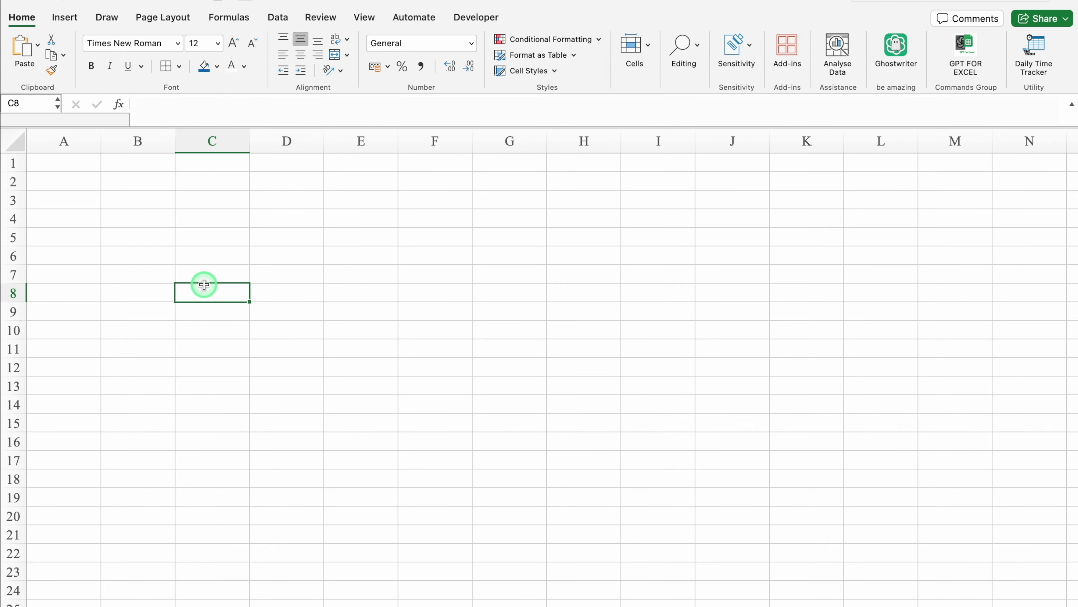
{"action": "left_click", "coordinate": [68, 141]}
{"action": "left_click_drag", "start_coordinate": [67, 141], "coordinate": [114, 140]}
{"action": "left_click", "coordinate": [115, 256]}
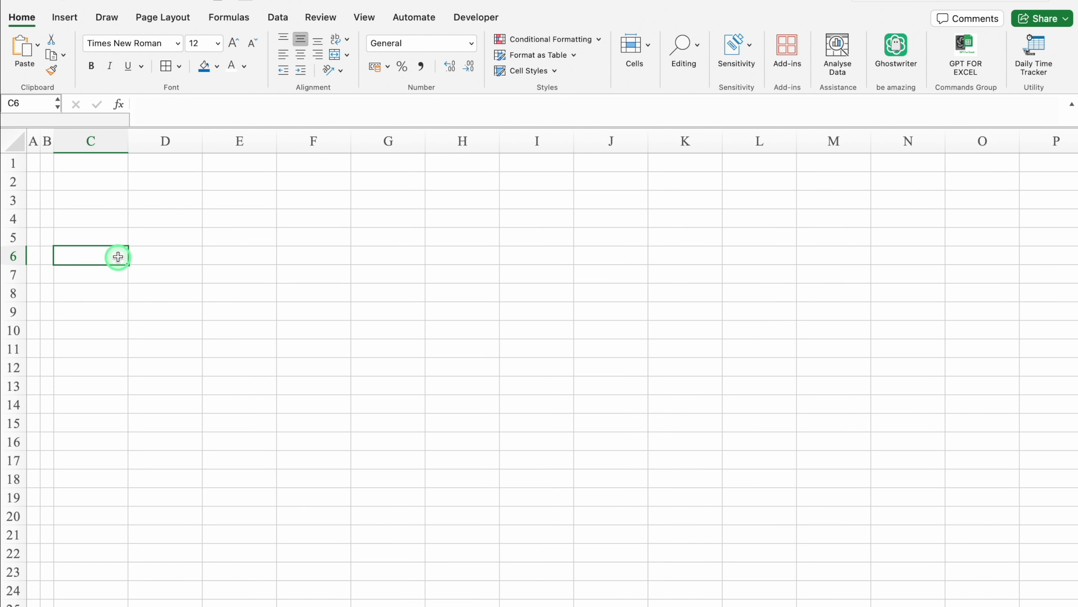
Step: Enter SESSION in C3 and 2024 - 25 in C4
{"action": "left_click", "coordinate": [96, 200]}
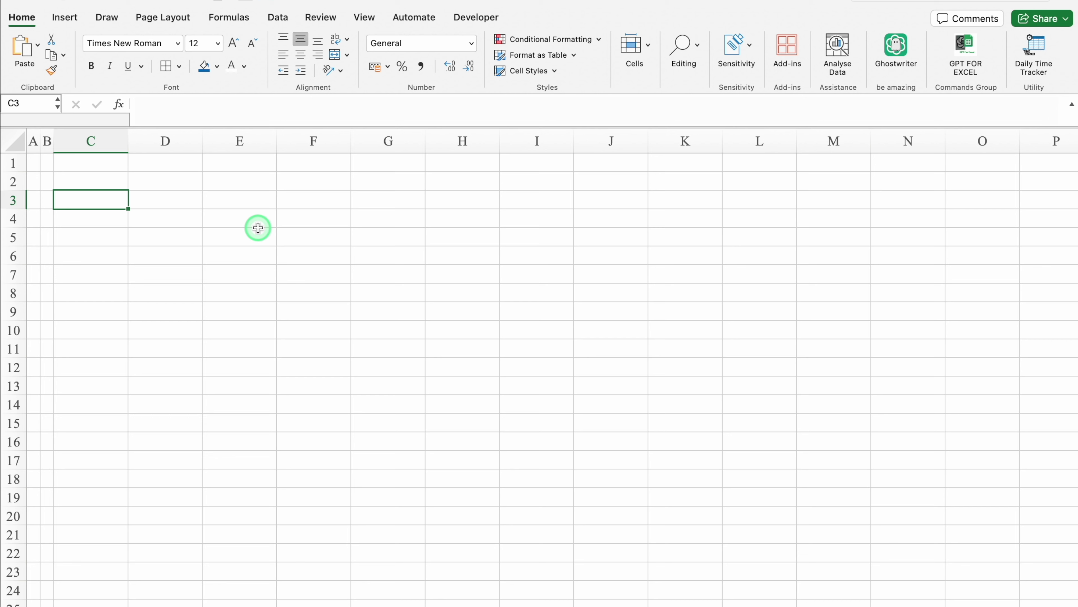
{"action": "type", "text": "SESSION"}
{"action": "key", "text": "Return"}
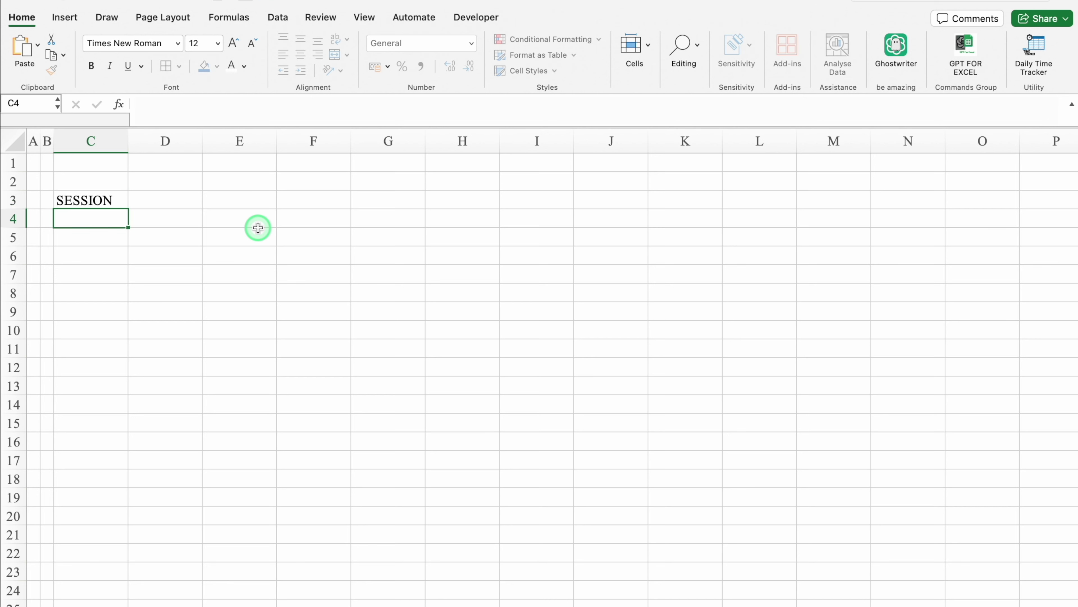
{"action": "type", "text": "2024 - 25"}
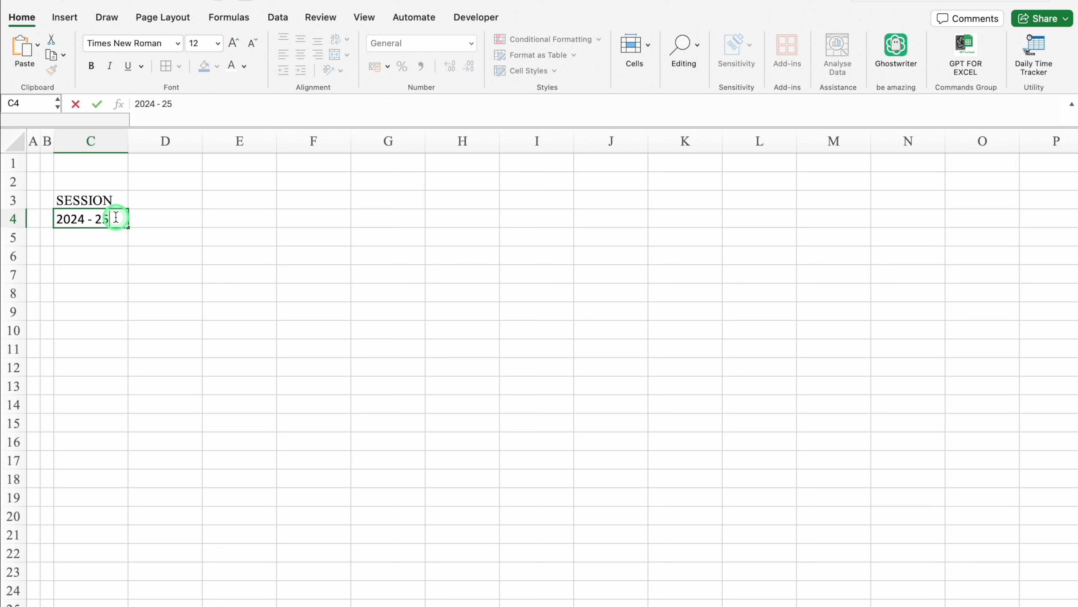
{"action": "key", "text": "Return"}
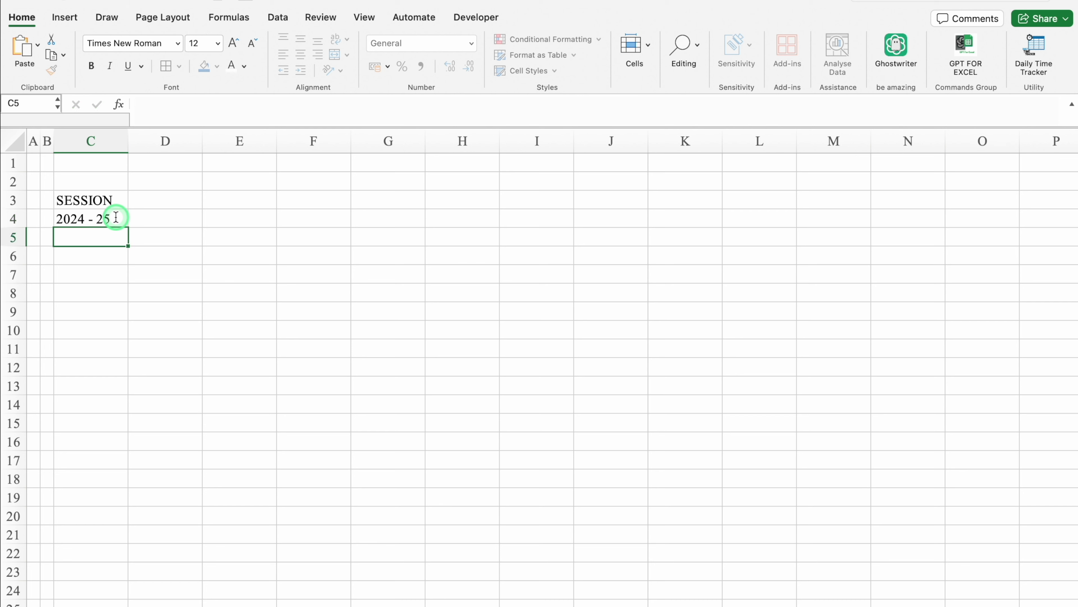
Step: Set the font of rows 3 and 4 to Eurostile
{"action": "left_click", "coordinate": [17, 200]}
{"action": "left_click_drag", "start_coordinate": [21, 207], "coordinate": [17, 221]}
{"action": "left_click", "coordinate": [178, 44]}
{"action": "mouse_move", "coordinate": [335, 166]}
{"action": "left_click", "coordinate": [404, 195]}
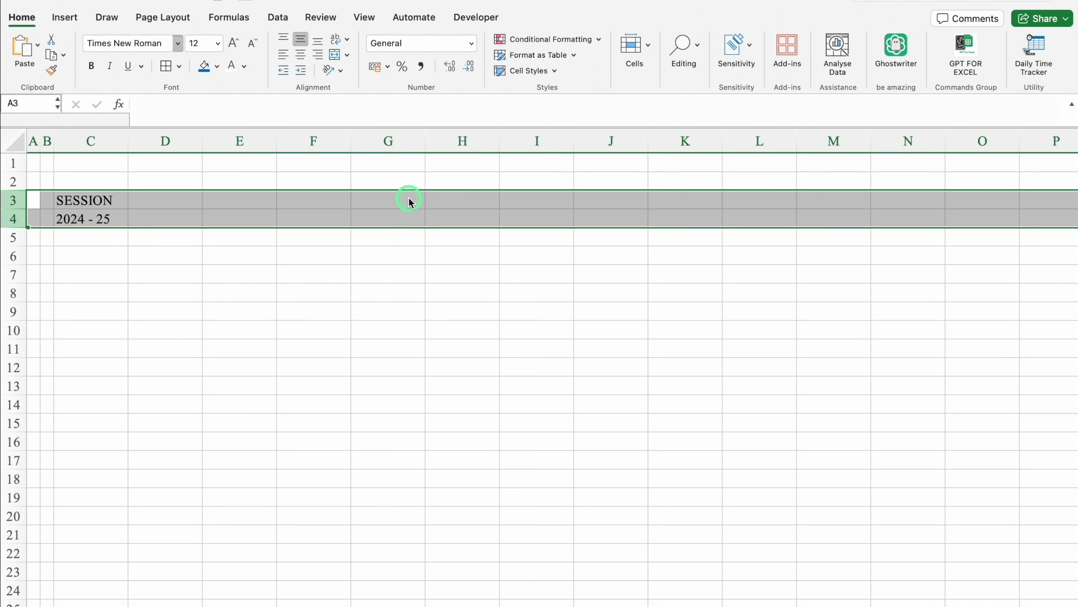
Step: Make row 3 bold and centre the contents of rows 3 and 4 horizontally
{"action": "left_click", "coordinate": [9, 202]}
{"action": "left_click", "coordinate": [90, 67]}
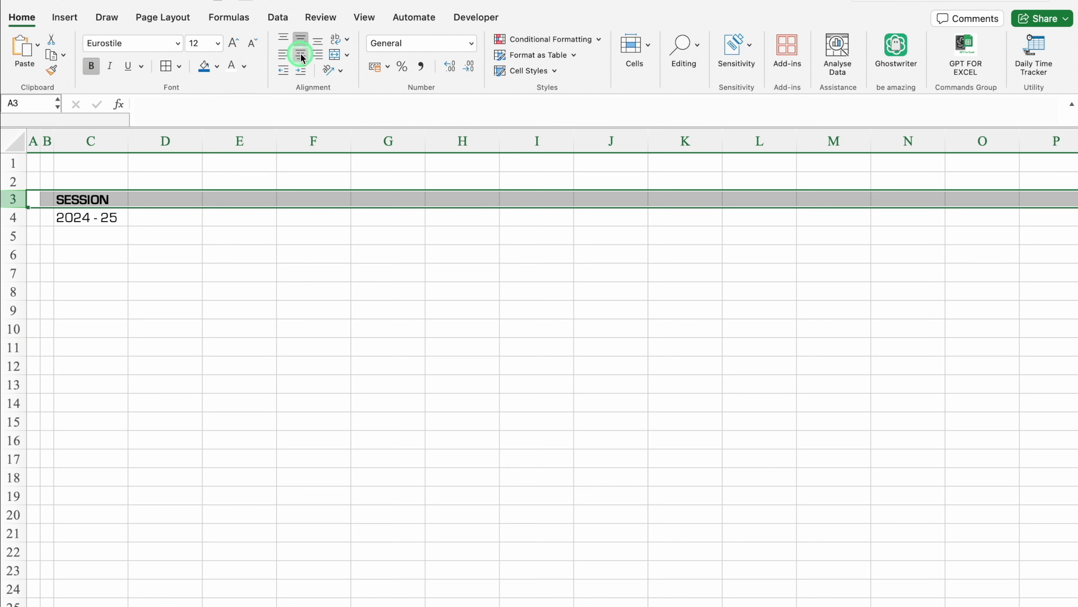
{"action": "left_click", "coordinate": [17, 217]}
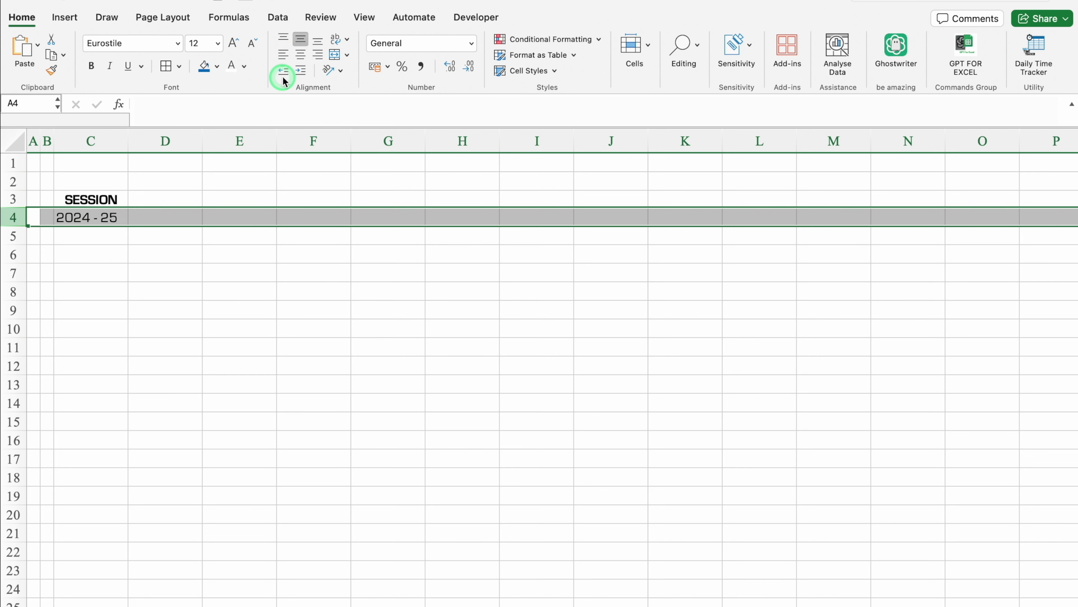
{"action": "left_click", "coordinate": [229, 310]}
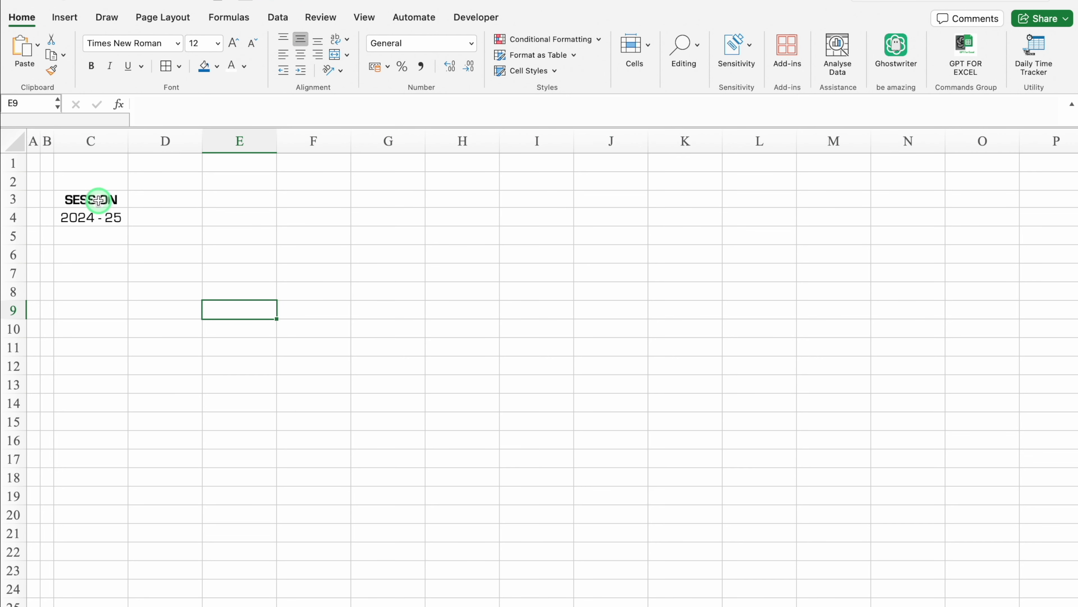
Step: Give the SESSION cell C3 a dark grey fill and light green text
{"action": "left_click", "coordinate": [89, 200]}
{"action": "left_click", "coordinate": [219, 65]}
{"action": "left_click", "coordinate": [218, 170]}
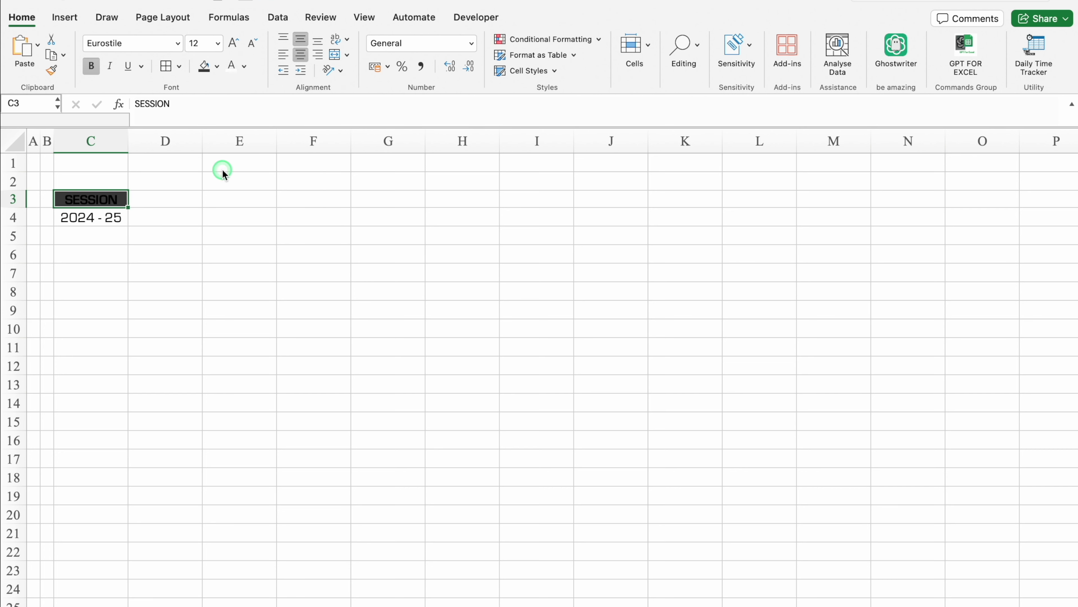
{"action": "left_click", "coordinate": [246, 66]}
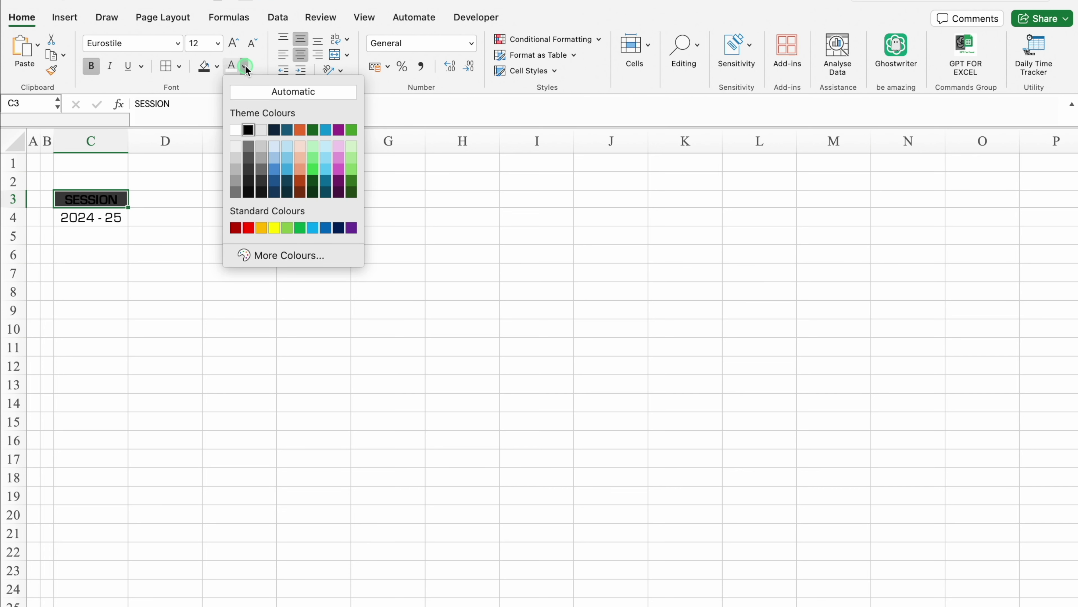
{"action": "left_click", "coordinate": [287, 228]}
Step: Fill the session year cell C4 with light grey
{"action": "key", "text": "Down"}
{"action": "left_click", "coordinate": [185, 105]}
{"action": "left_click", "coordinate": [218, 66]}
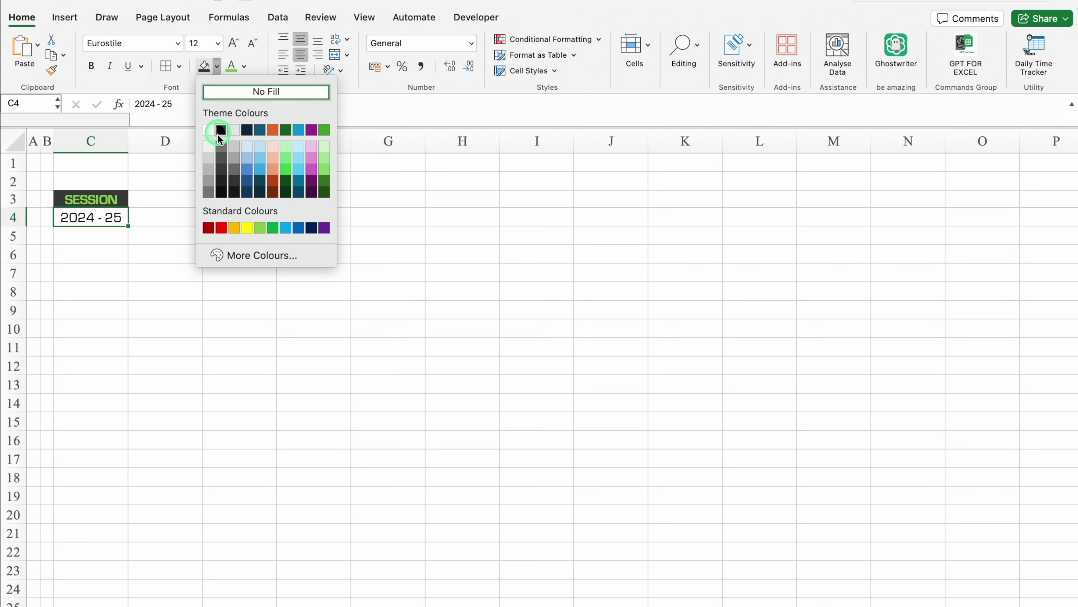
{"action": "left_click", "coordinate": [212, 160]}
{"action": "left_click", "coordinate": [211, 214]}
Step: Narrow column D to a thin spacer, and merge and centre E3:M3 for the school title
{"action": "left_click", "coordinate": [181, 143]}
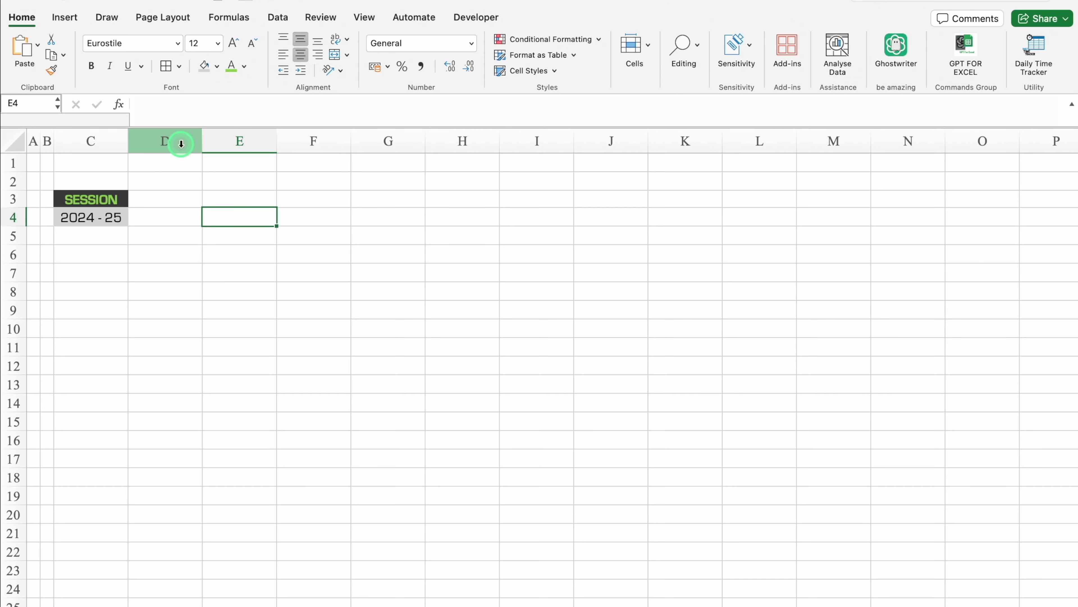
{"action": "left_click_drag", "start_coordinate": [204, 143], "coordinate": [136, 155]}
{"action": "left_click", "coordinate": [179, 197]}
{"action": "left_click_drag", "start_coordinate": [183, 197], "coordinate": [756, 193]}
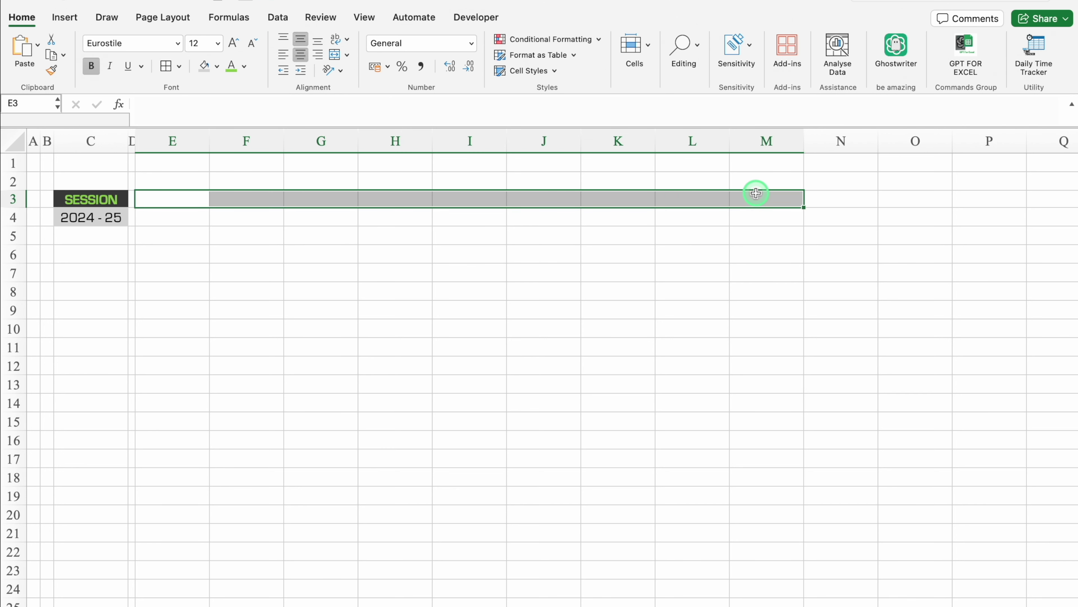
{"action": "left_click", "coordinate": [334, 54]}
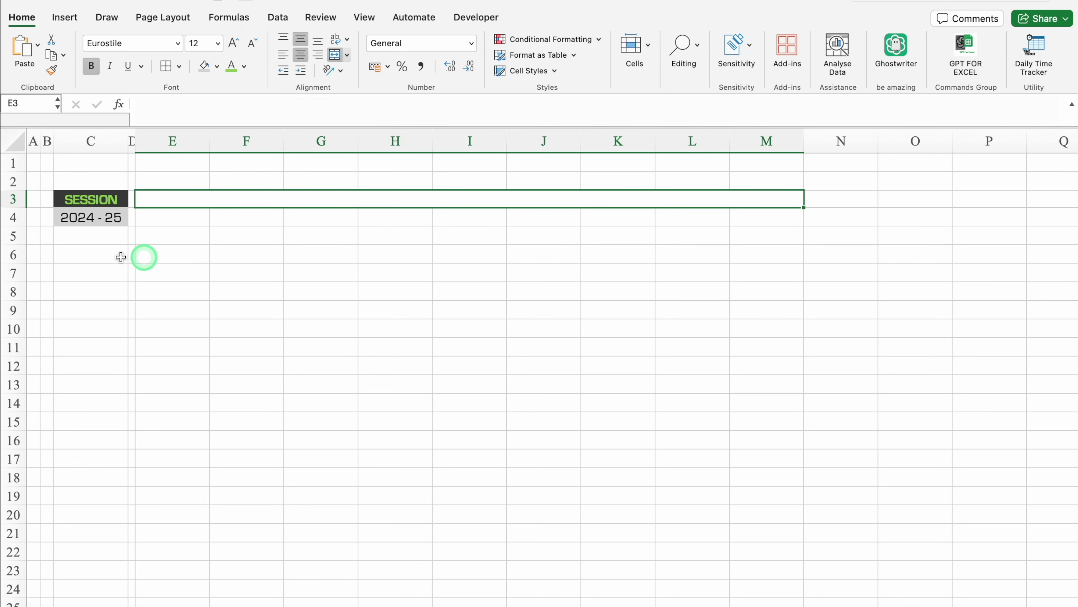
Step: Make row 3 taller and enter Office Monk Public School in the merged cell E3:M3
{"action": "left_click_drag", "start_coordinate": [16, 207], "coordinate": [16, 217]}
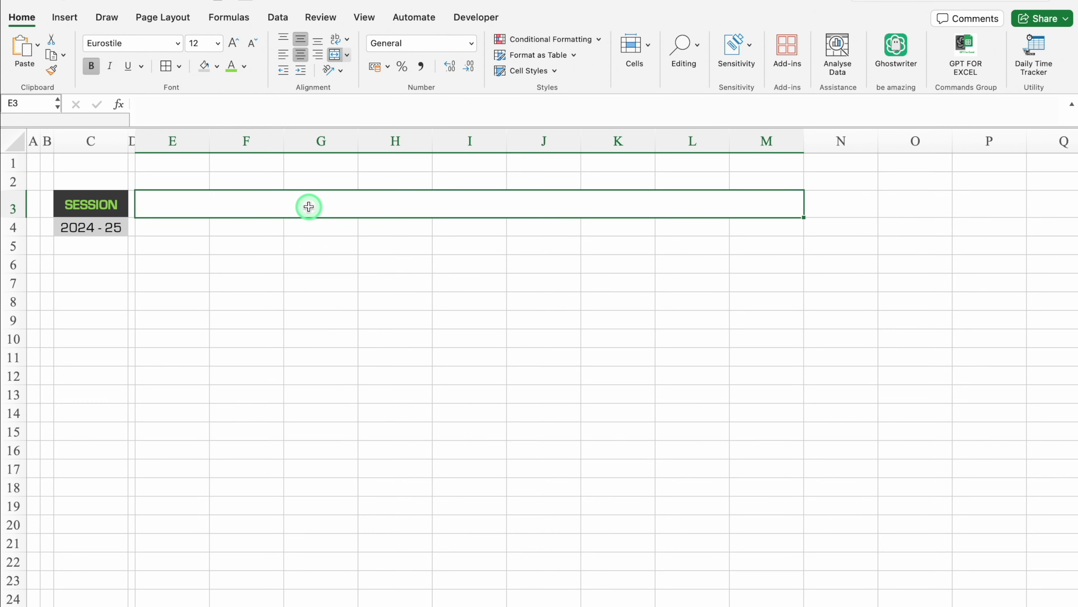
{"action": "type", "text": "Office Monk Public School"}
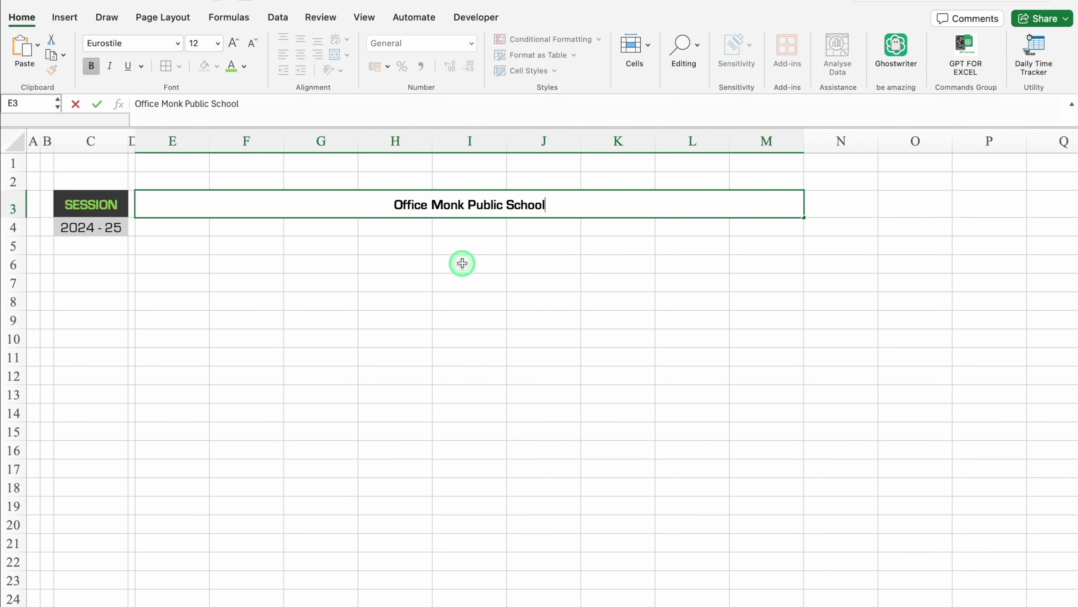
{"action": "key", "text": "Return"}
Step: Format the school title in E3 with font size 18, a dark grey fill and light green text
{"action": "left_click", "coordinate": [450, 210]}
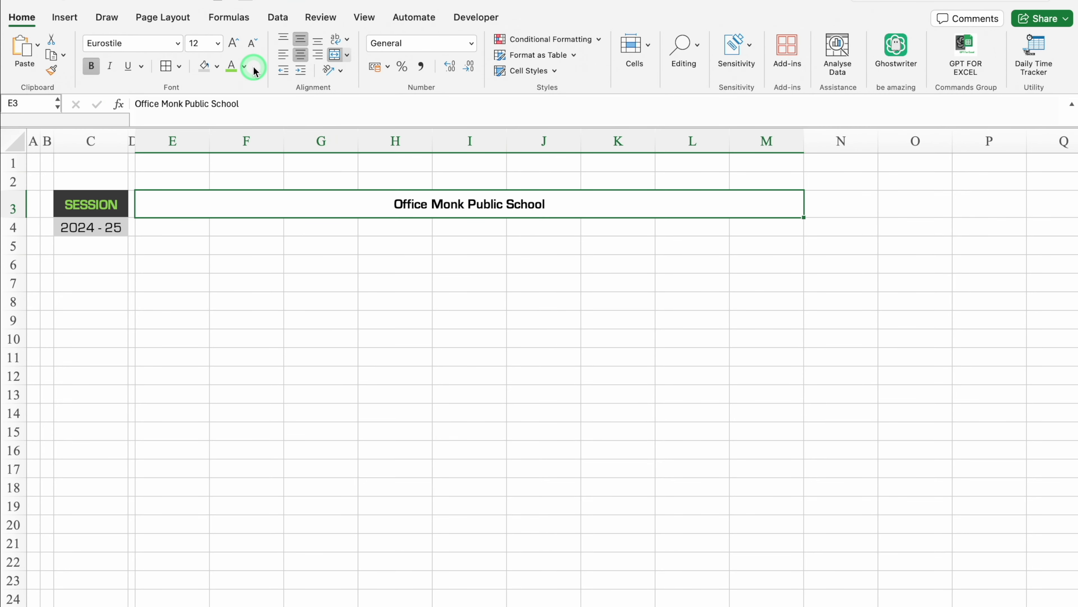
{"action": "left_click", "coordinate": [233, 44]}
{"action": "left_click", "coordinate": [234, 44]}
{"action": "left_click", "coordinate": [234, 44]}
{"action": "left_click", "coordinate": [216, 66]}
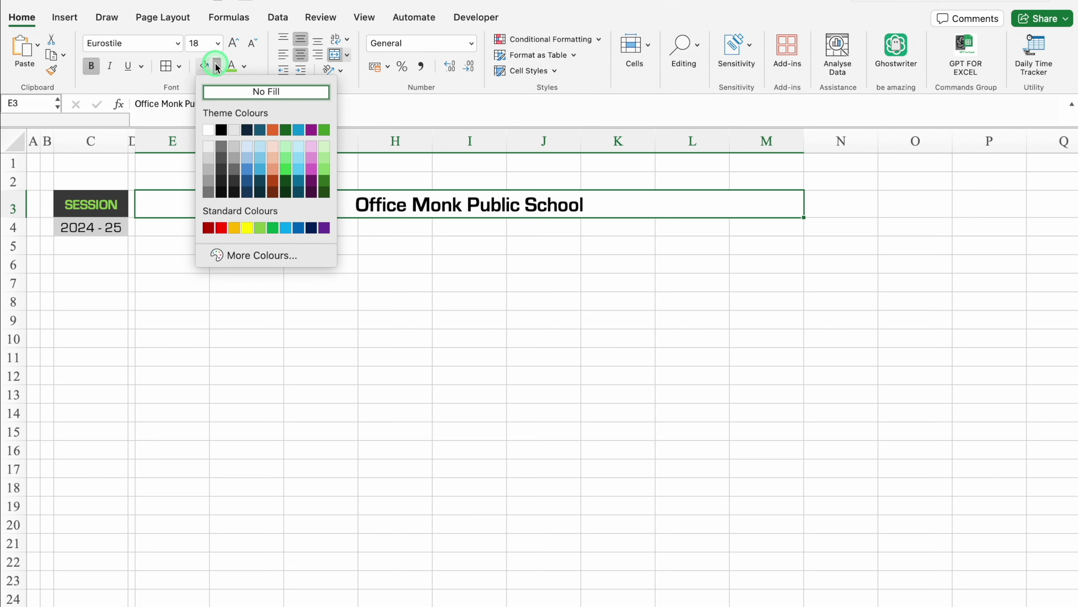
{"action": "left_click", "coordinate": [219, 159]}
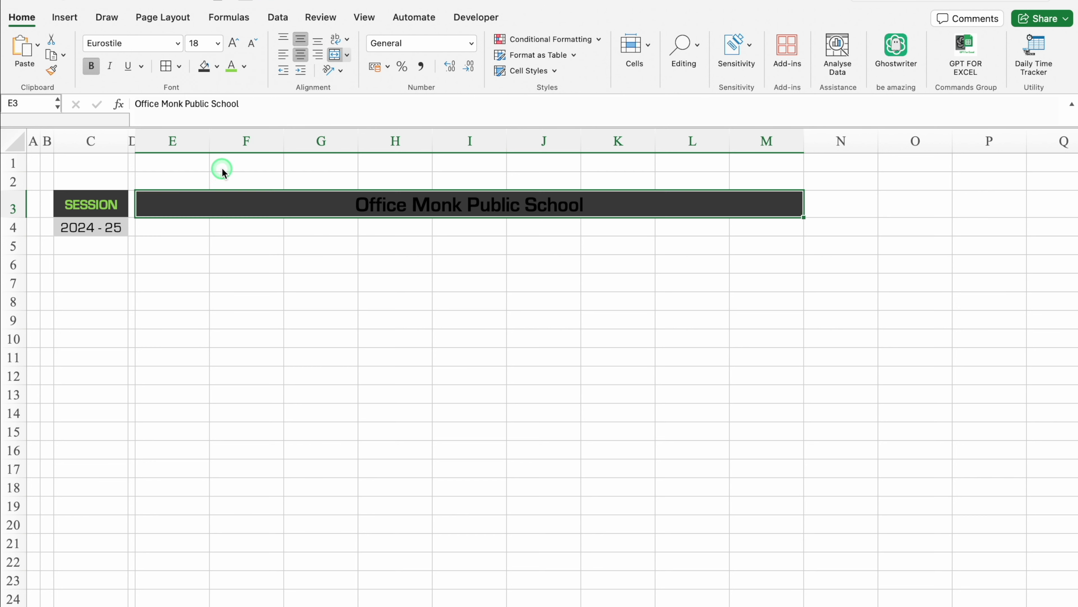
{"action": "left_click", "coordinate": [231, 65]}
{"action": "left_click", "coordinate": [246, 375]}
Step: Merge and centre E4:M4 with a light grey fill, and enter the school's address in it
{"action": "left_click_drag", "start_coordinate": [167, 227], "coordinate": [771, 227]}
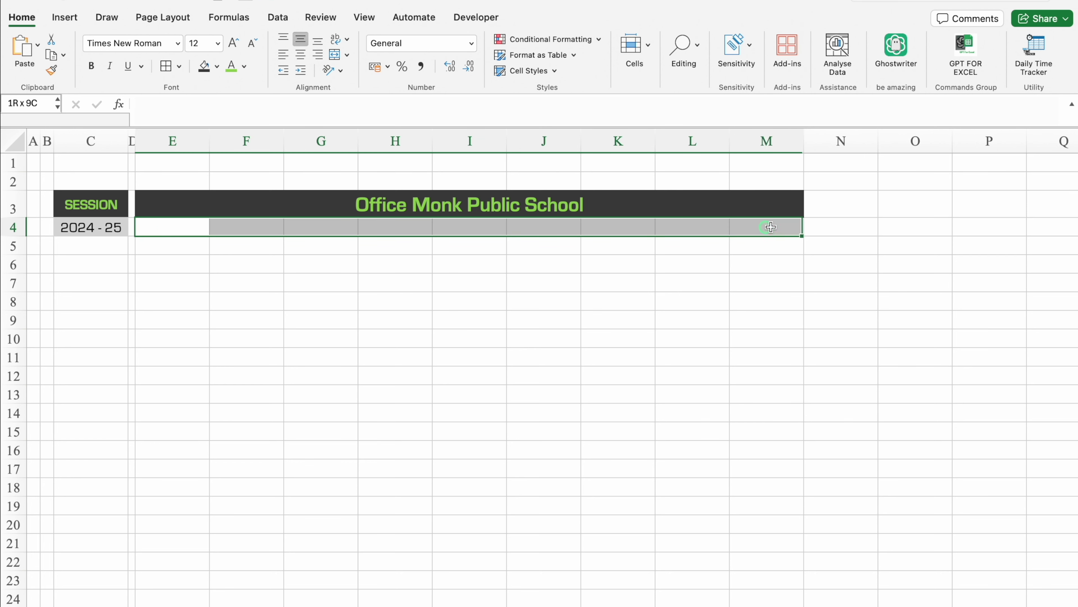
{"action": "left_click", "coordinate": [334, 54]}
{"action": "left_click", "coordinate": [217, 66]}
{"action": "left_click", "coordinate": [208, 159]}
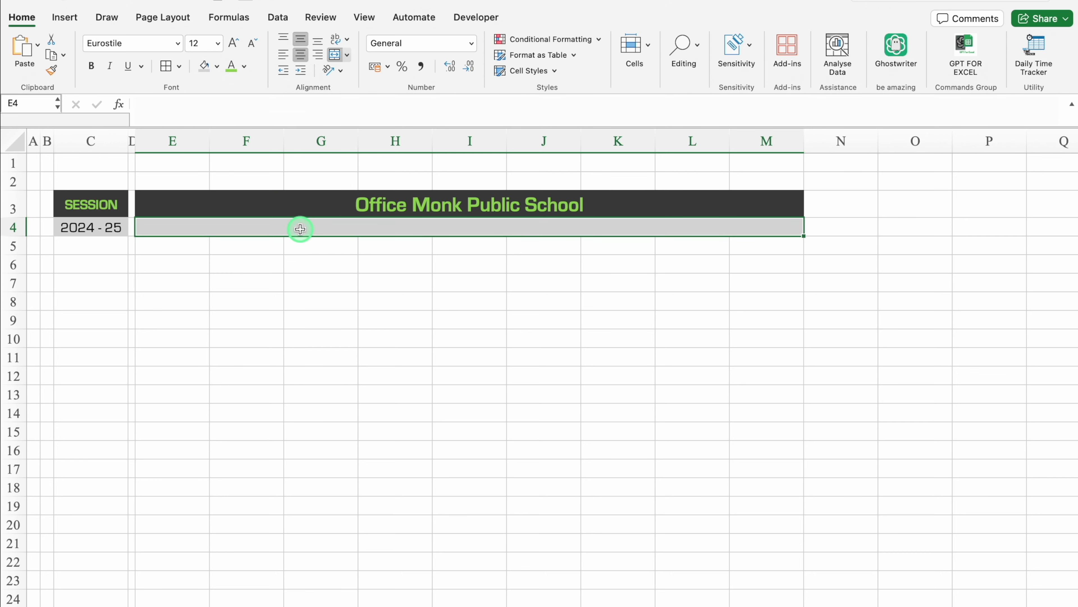
{"action": "type", "text": "Navi Mumbai, Maharashtra - 411005"}
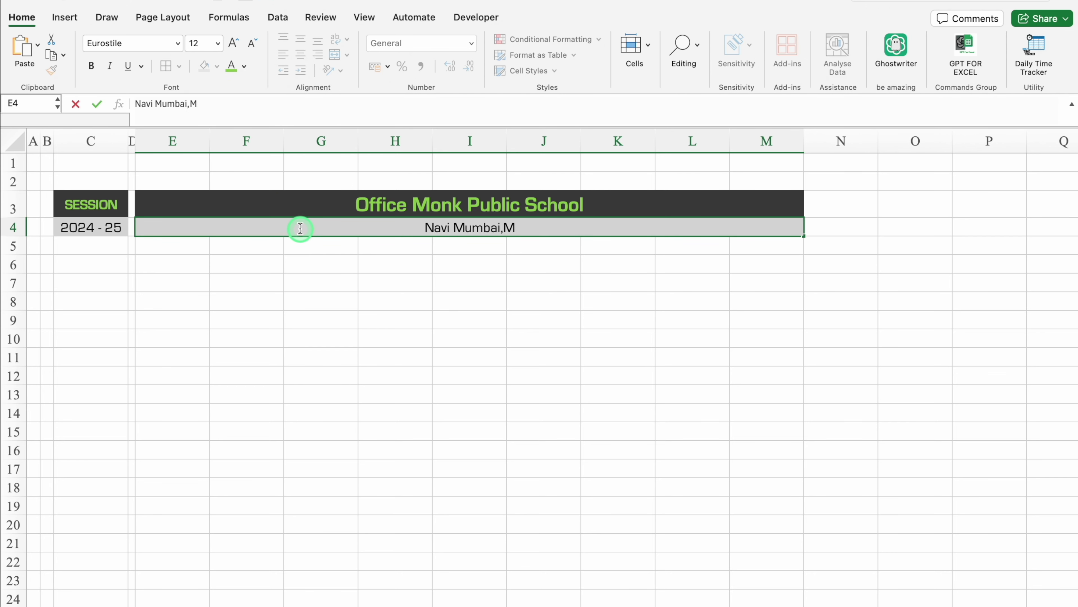
{"action": "key", "text": "Return"}
Step: Shrink row 5 to a thin spacer and merge and centre C6:M6 in a taller row 6
{"action": "left_click", "coordinate": [15, 245]}
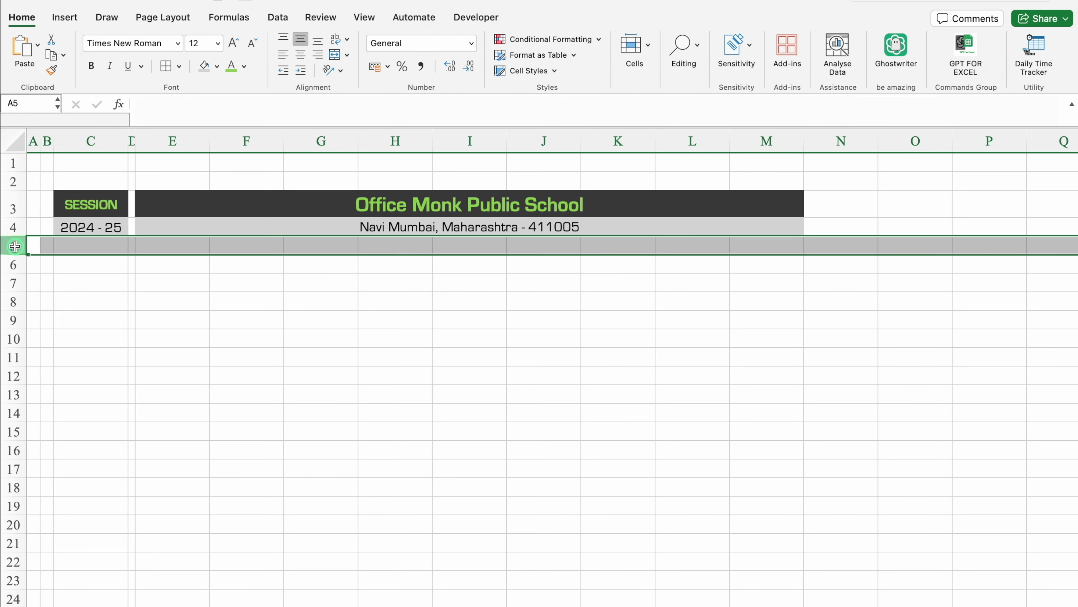
{"action": "mouse_move", "coordinate": [17, 254]}
{"action": "left_mouse_down"}
{"action": "mouse_move", "coordinate": [17, 238]}
{"action": "mouse_move", "coordinate": [19, 275]}
{"action": "left_mouse_up"}
{"action": "left_click", "coordinate": [84, 258]}
{"action": "left_click_drag", "start_coordinate": [87, 258], "coordinate": [740, 265]}
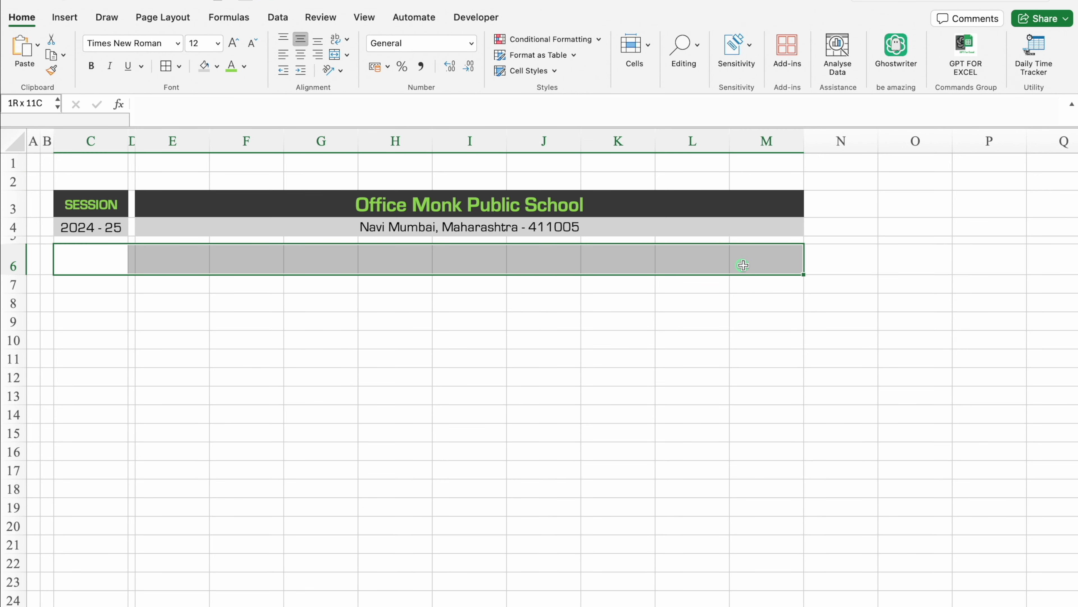
{"action": "left_click", "coordinate": [333, 55]}
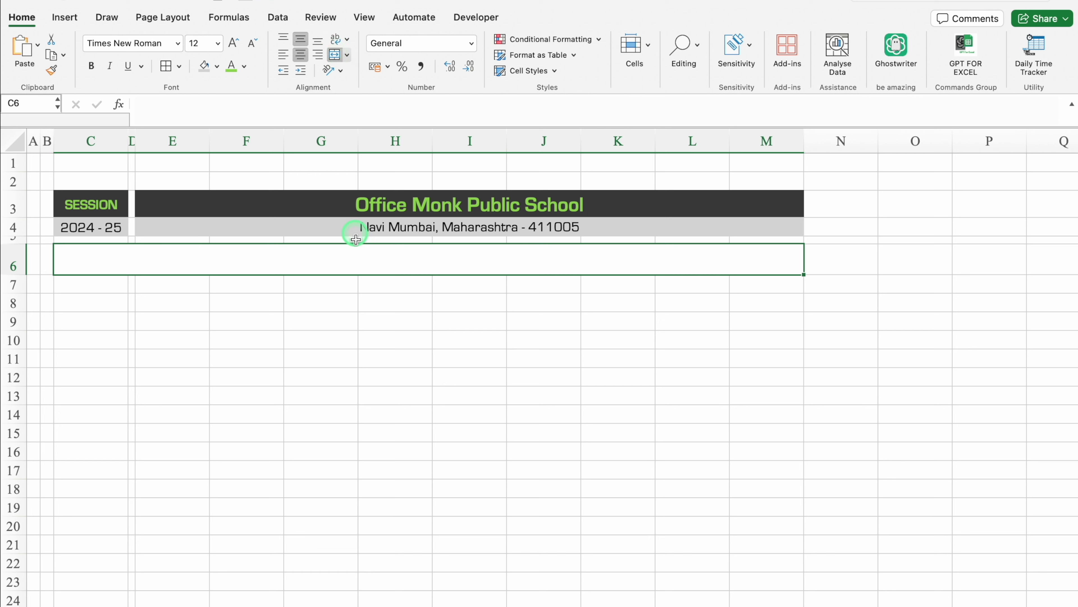
Step: Enter REPORT CARD in the merged cell C6:M6 and format it as underlined Eurostile at size 20
{"action": "type", "text": "REPORT CARD"}
{"action": "key", "text": "Return"}
{"action": "key", "text": "Up"}
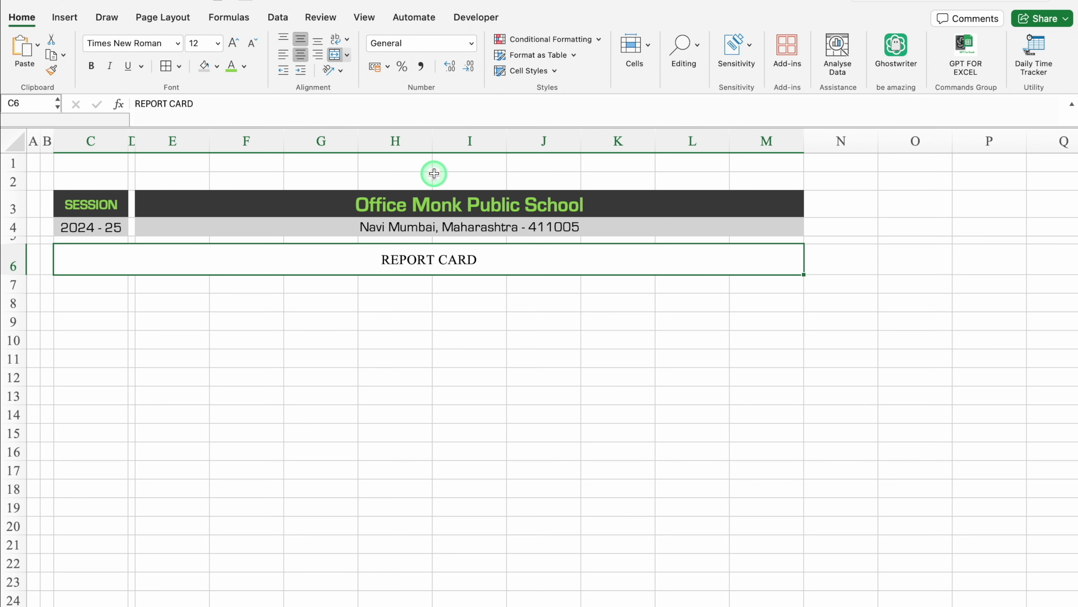
{"action": "left_click", "coordinate": [178, 43]}
{"action": "left_click", "coordinate": [217, 167]}
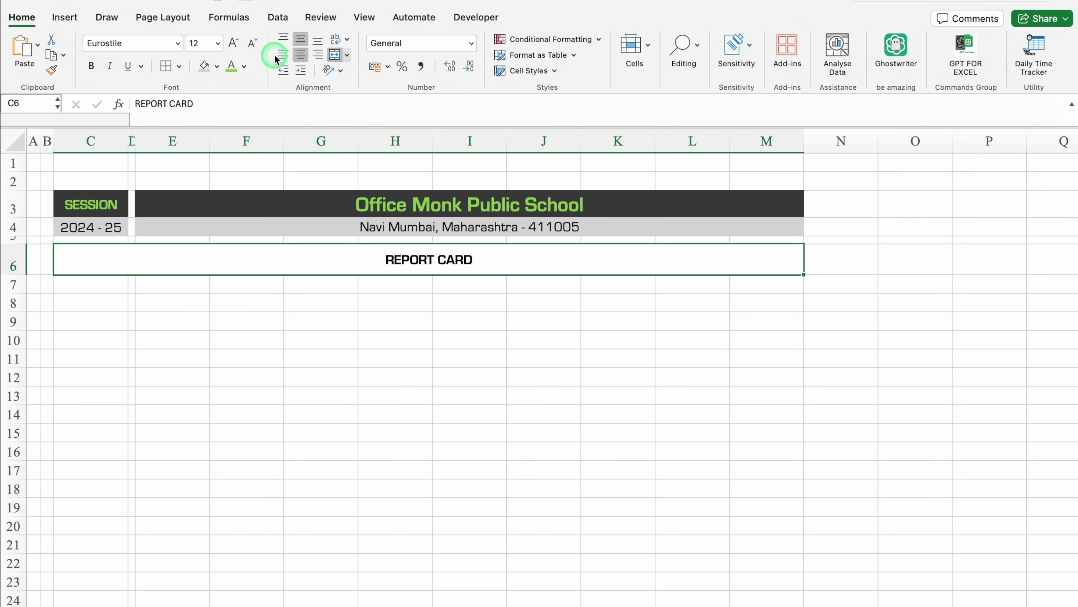
{"action": "left_click", "coordinate": [233, 43]}
{"action": "left_click", "coordinate": [233, 43]}
{"action": "left_click", "coordinate": [233, 43]}
{"action": "left_click", "coordinate": [233, 43]}
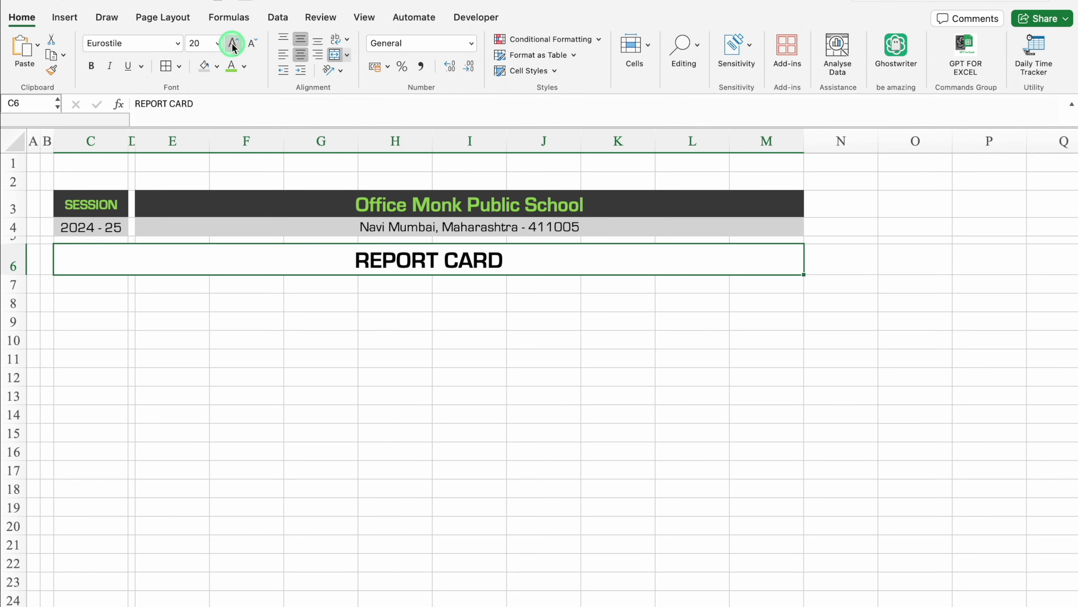
Step: Enter the labels Class, Section, Roll No. and Student Name in cells C7 to C10
{"action": "left_click", "coordinate": [97, 286]}
{"action": "type", "text": "Class"}
{"action": "key", "text": "Return"}
{"action": "type", "text": "Secti"}
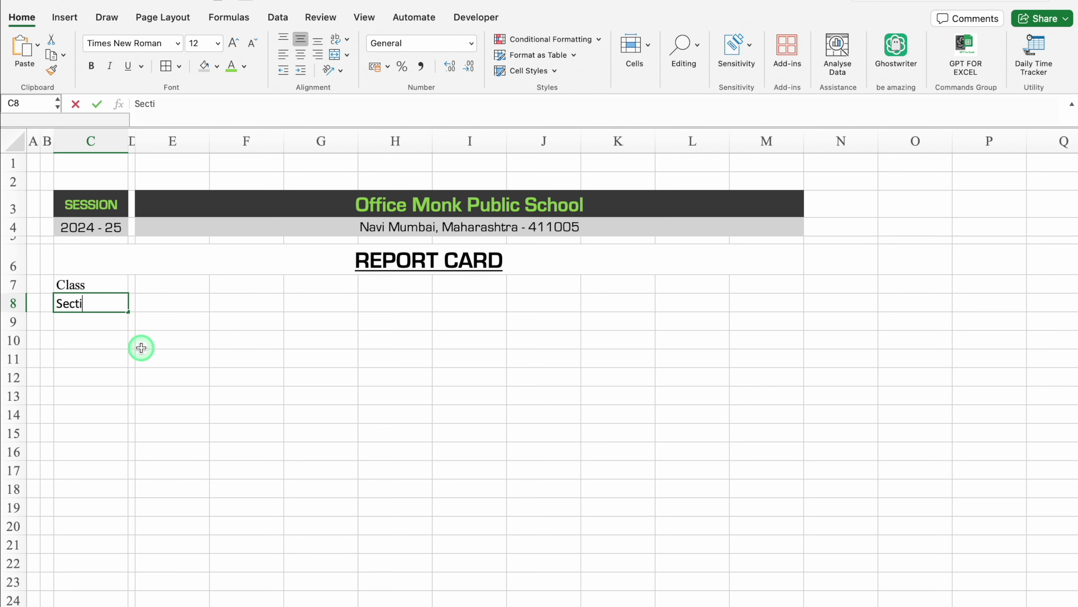
{"action": "type", "text": "on"}
{"action": "key", "text": "Return"}
{"action": "type", "text": "Roll N"}
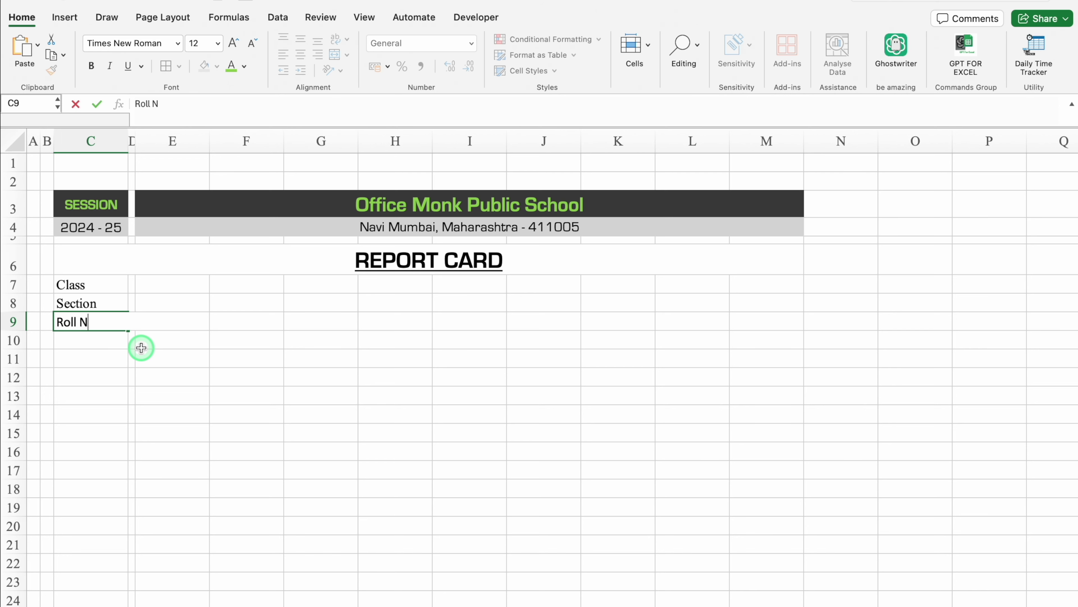
{"action": "type", "text": "o."}
{"action": "key", "text": "Return"}
{"action": "type", "text": "Student Name"}
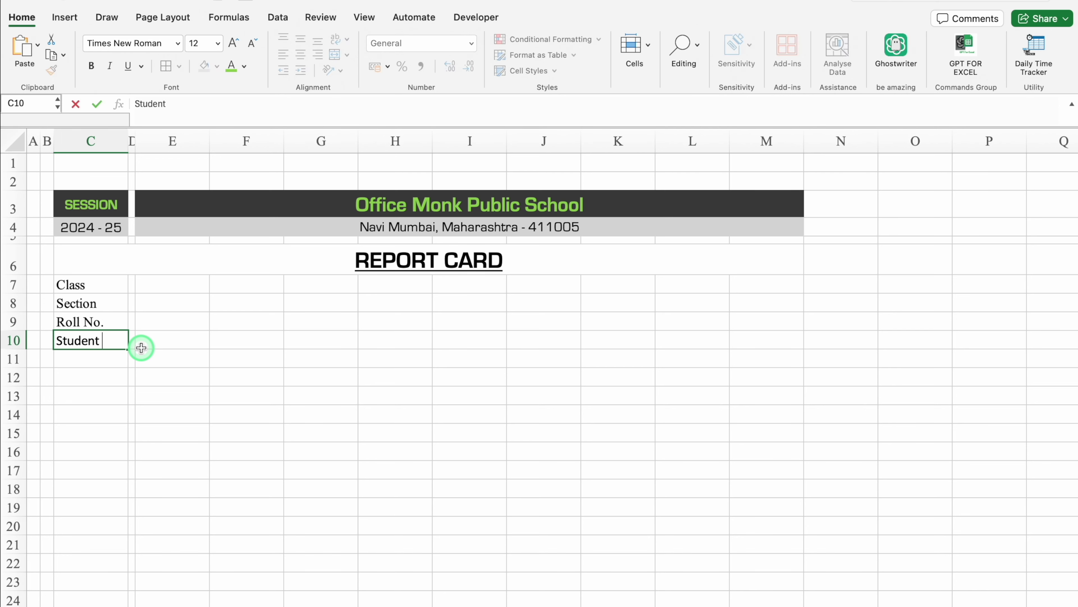
{"action": "key", "text": "Return"}
Step: Widen column C to fit its labels and enter Father's Name in C11 and Pass / Fail in C12
{"action": "left_click_drag", "start_coordinate": [128, 140], "coordinate": [149, 140]}
{"action": "type", "text": "Father's Name"}
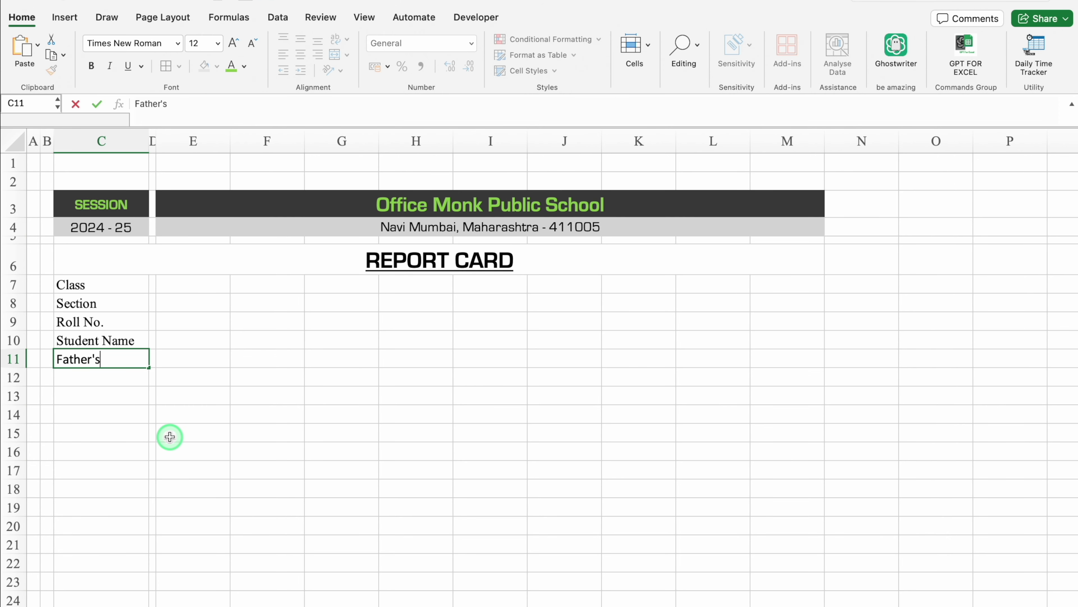
{"action": "key", "text": "Return"}
{"action": "type", "text": "Pass / Fail"}
{"action": "key", "text": "Return"}
Step: Merge and centre E7:G7 and fill the merged format down to row 12
{"action": "left_click", "coordinate": [198, 286]}
{"action": "left_click_drag", "start_coordinate": [197, 286], "coordinate": [326, 290]}
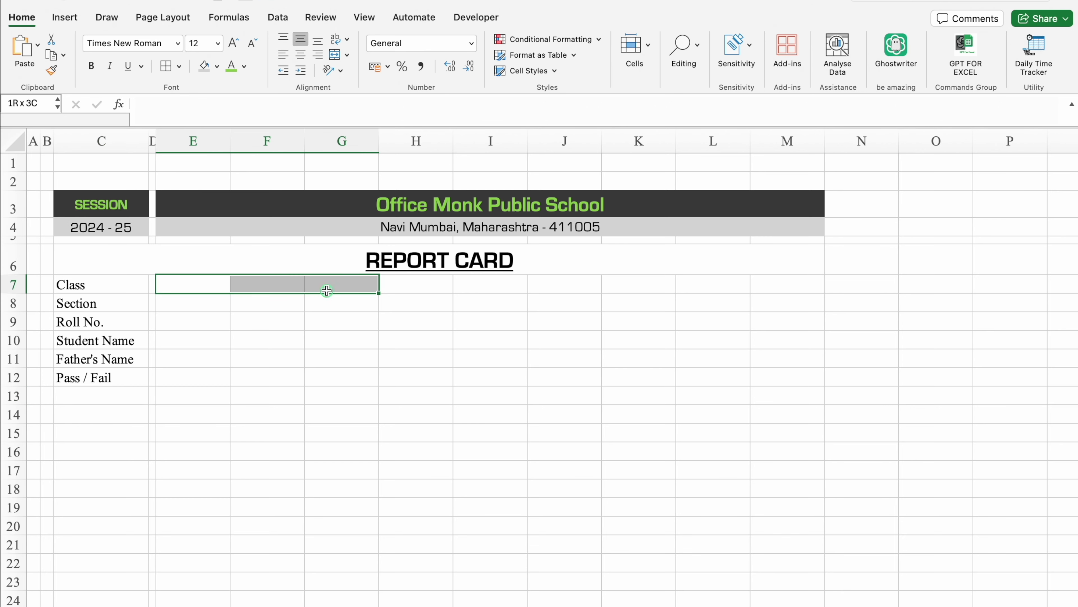
{"action": "left_click", "coordinate": [334, 55]}
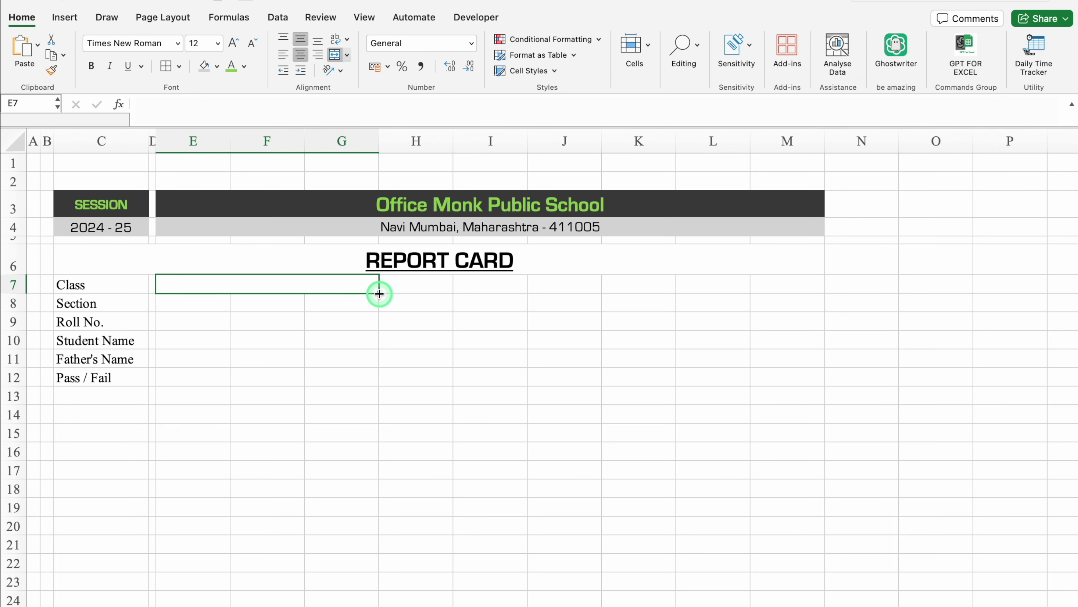
{"action": "left_click_drag", "start_coordinate": [380, 294], "coordinate": [380, 383]}
Step: Set the border drawing pen to a light green line colour and a solid line style
{"action": "left_click", "coordinate": [327, 285]}
{"action": "left_click", "coordinate": [180, 66]}
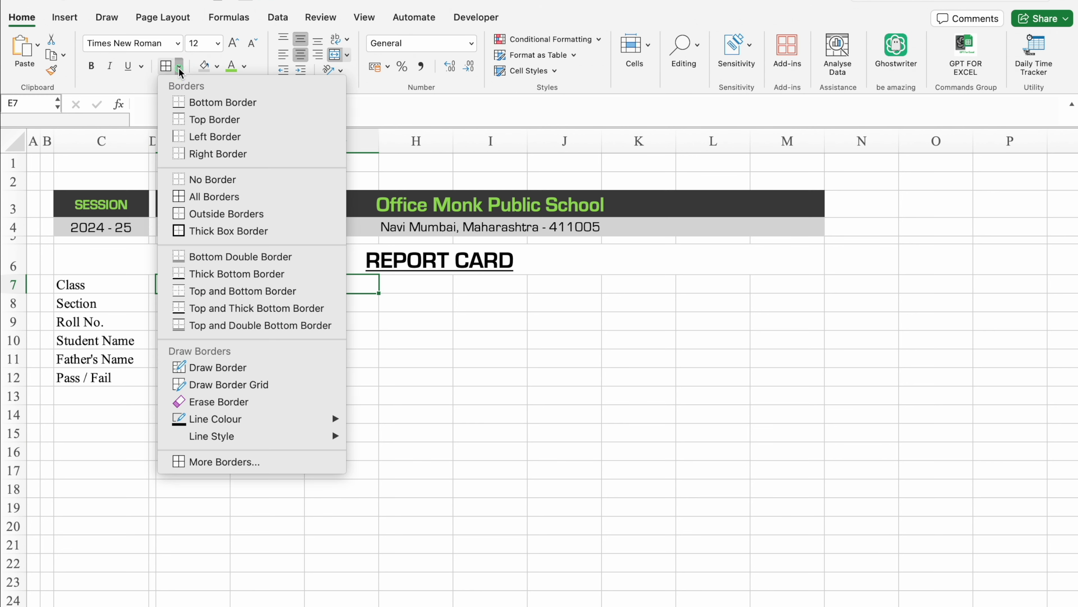
{"action": "left_click", "coordinate": [243, 418]}
{"action": "left_click", "coordinate": [411, 564]}
{"action": "left_click", "coordinate": [337, 328]}
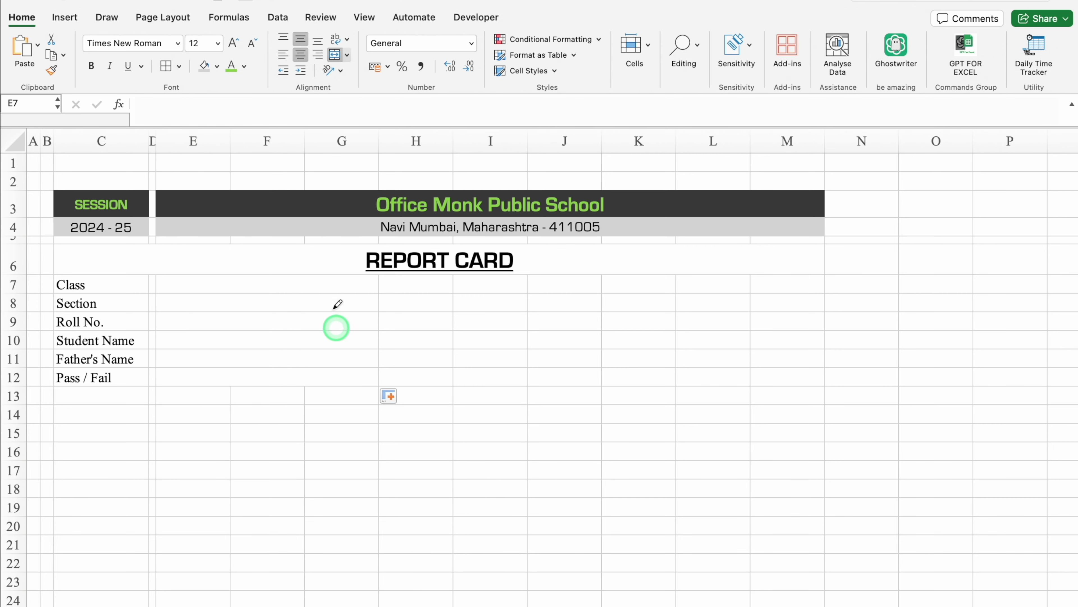
{"action": "left_click", "coordinate": [179, 66]}
{"action": "left_click", "coordinate": [258, 436]}
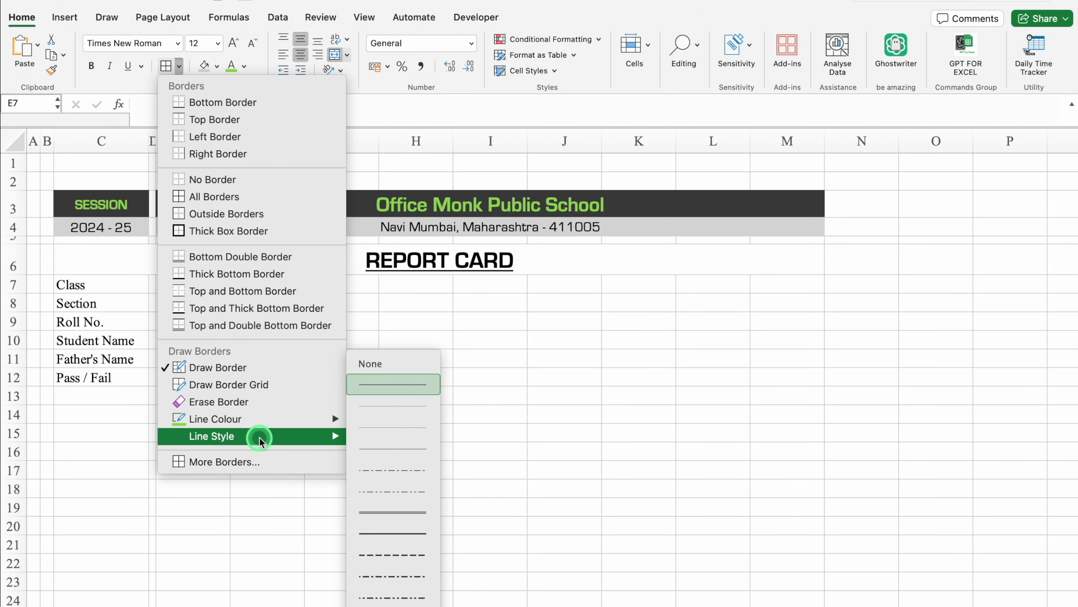
{"action": "left_click", "coordinate": [351, 387]}
Step: Draw light green lines under each merged cell in columns E to G, from row 7 to row 12
{"action": "left_click", "coordinate": [278, 294]}
{"action": "left_click", "coordinate": [284, 315]}
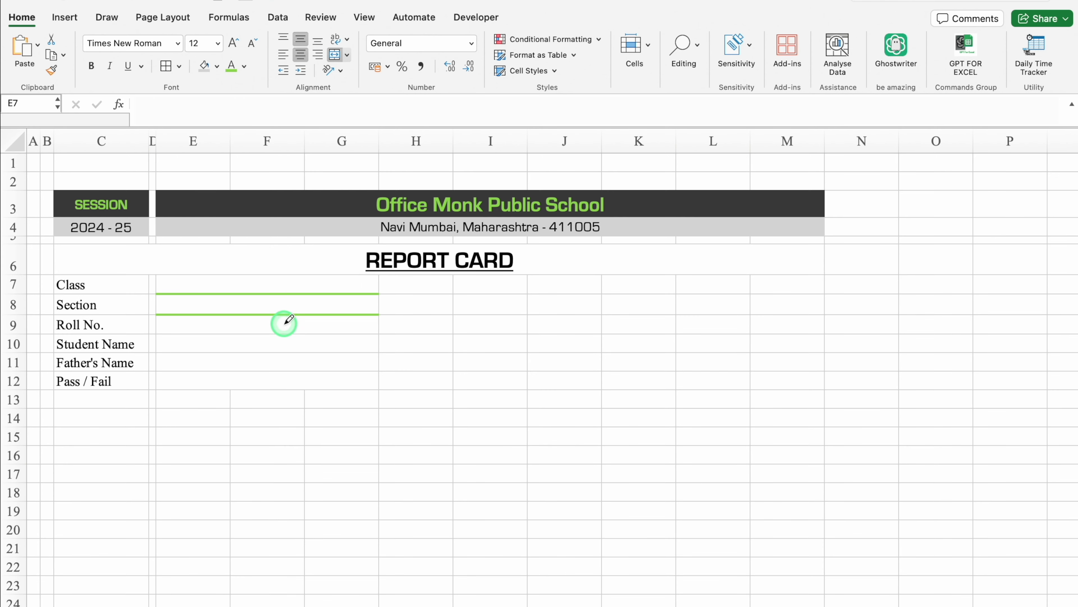
{"action": "left_click", "coordinate": [290, 335]}
{"action": "left_click", "coordinate": [291, 355]}
{"action": "left_click", "coordinate": [293, 376]}
{"action": "left_click", "coordinate": [293, 397]}
{"action": "key", "text": "Escape"}
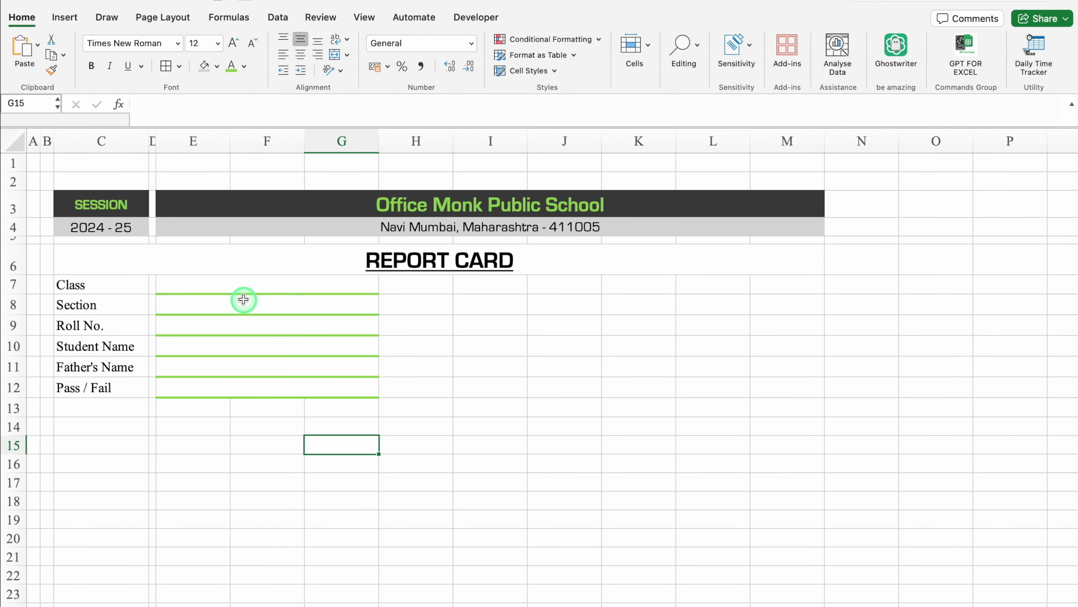
Step: Add a validation drop-down list to the Class cell E7, sourced from B3:B12 on the Data sheet, and choose 10th
{"action": "left_click", "coordinate": [239, 288]}
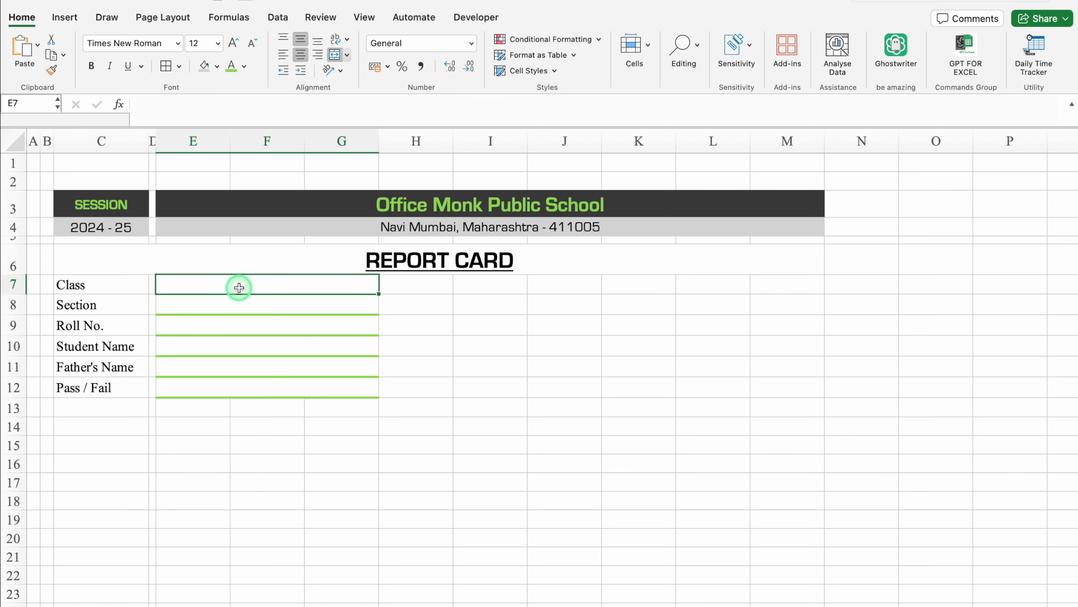
{"action": "left_click", "coordinate": [278, 17]}
{"action": "left_click", "coordinate": [773, 46]}
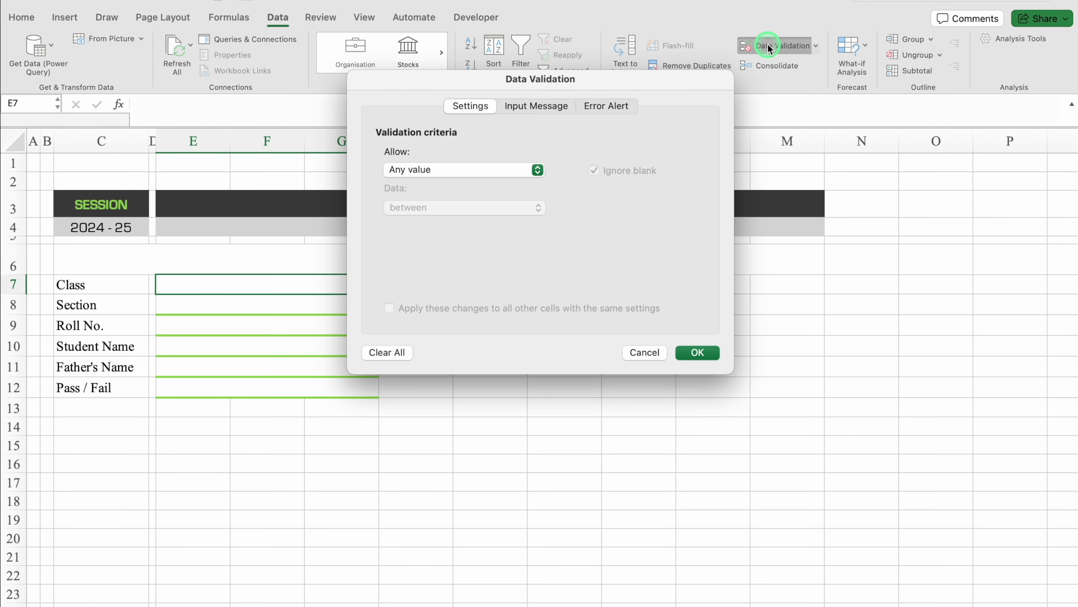
{"action": "left_click", "coordinate": [539, 170]}
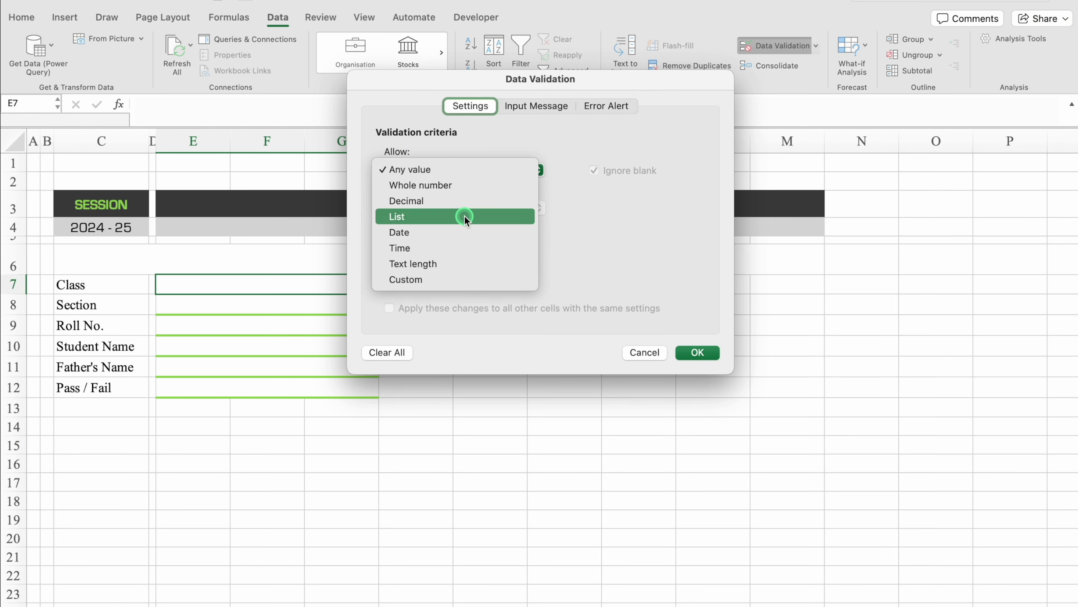
{"action": "left_click", "coordinate": [464, 215]}
{"action": "left_click", "coordinate": [524, 248]}
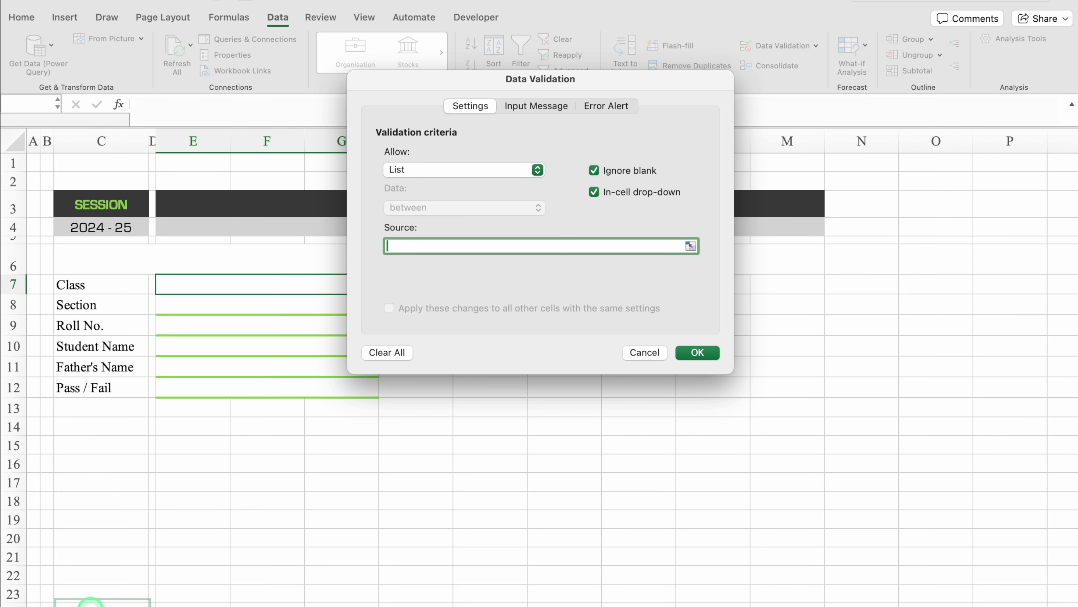
{"action": "left_click", "coordinate": [103, 601]}
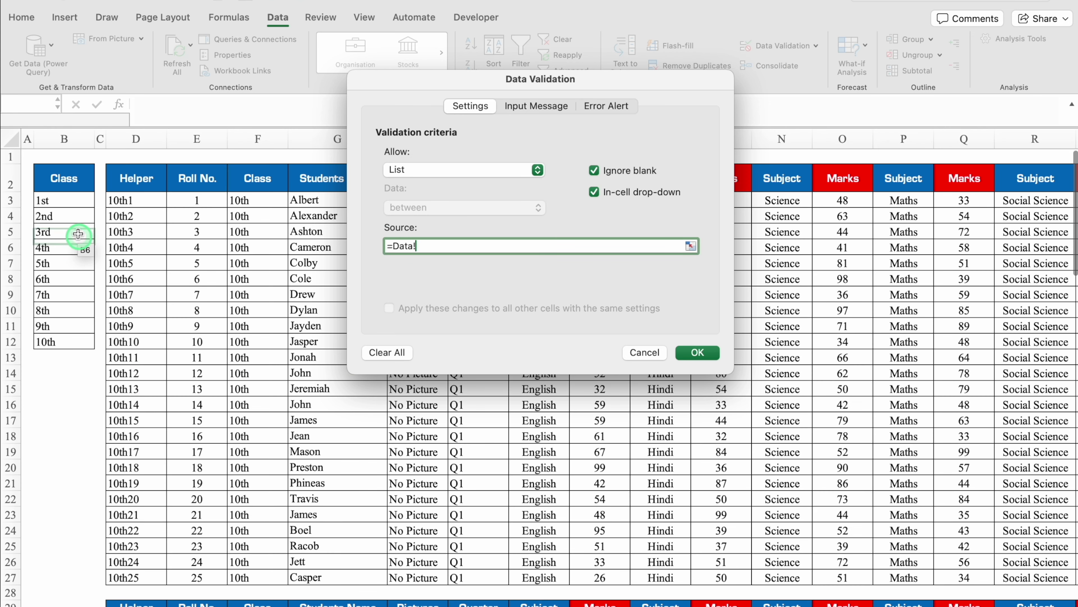
{"action": "left_click", "coordinate": [72, 206]}
{"action": "left_click_drag", "start_coordinate": [72, 206], "coordinate": [79, 339]}
{"action": "left_click", "coordinate": [686, 351]}
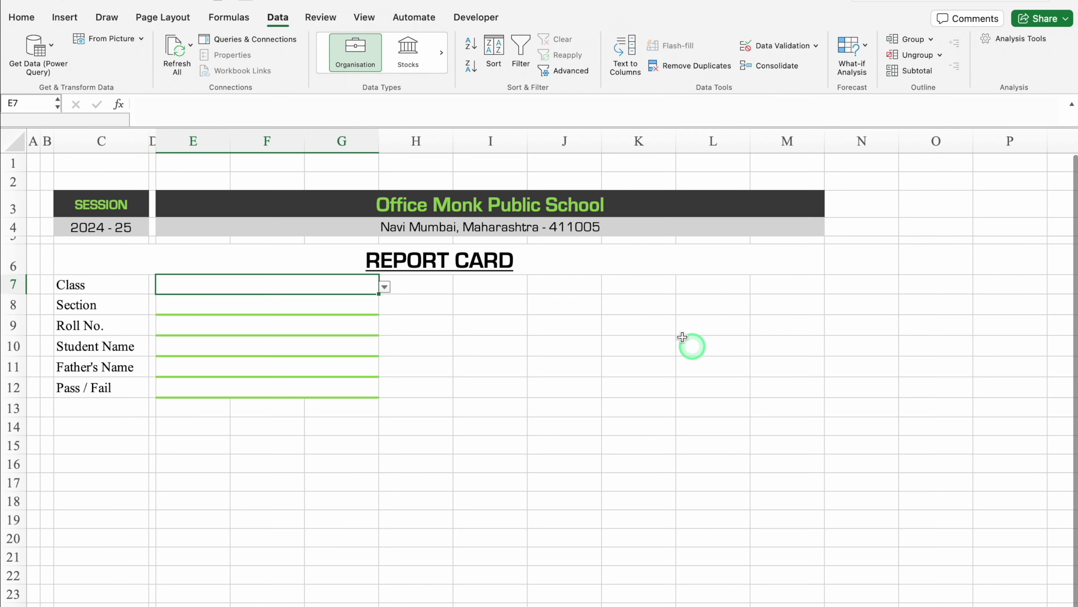
{"action": "left_click", "coordinate": [384, 286]}
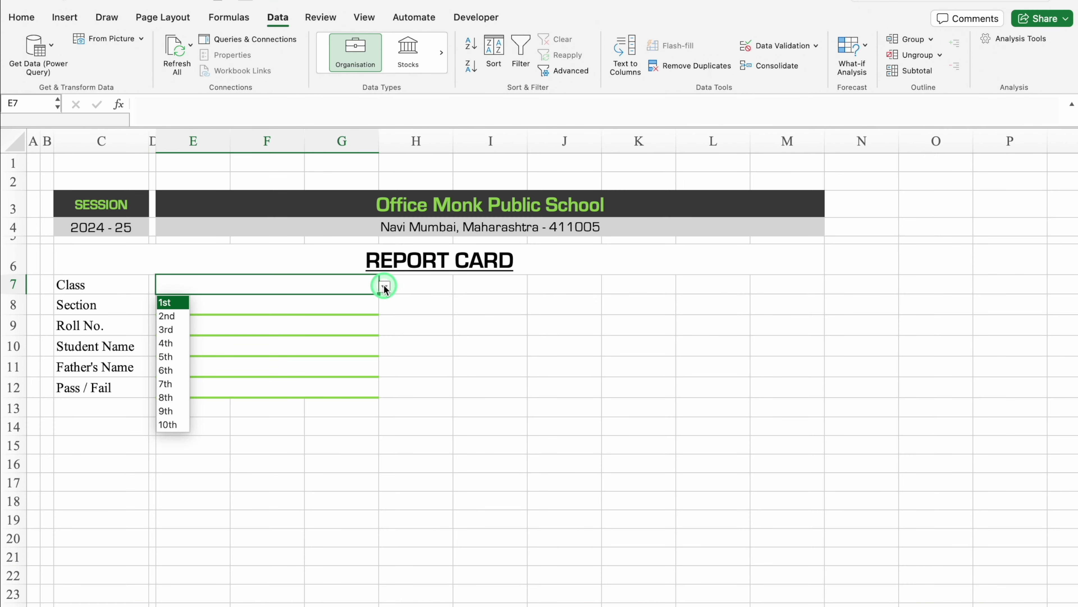
{"action": "left_click", "coordinate": [168, 424]}
Step: Add a validation drop-down list with A,B,C,D,E to the Section cell E8 and choose A
{"action": "left_click", "coordinate": [282, 307]}
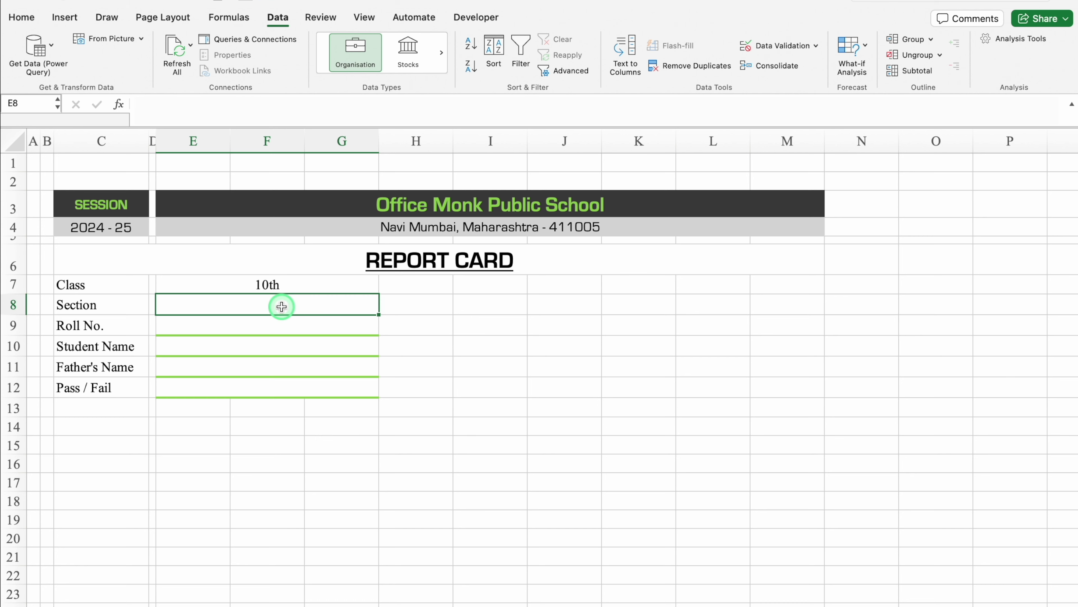
{"action": "left_click", "coordinate": [791, 48]}
{"action": "left_click", "coordinate": [538, 170]}
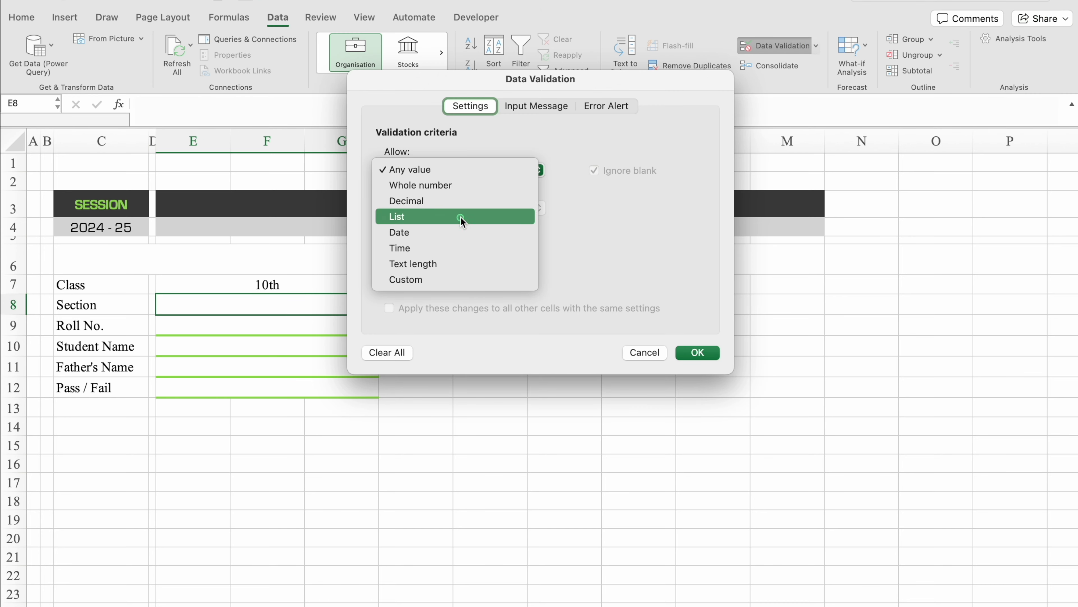
{"action": "left_click", "coordinate": [461, 217]}
{"action": "left_click", "coordinate": [459, 246]}
{"action": "type", "text": "A,B,C,D,E"}
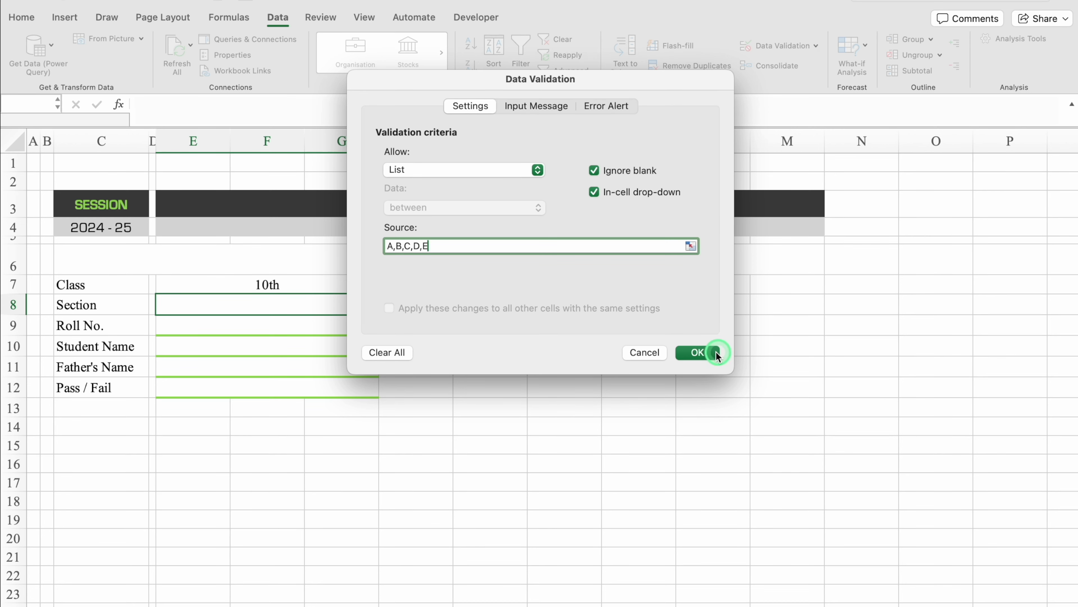
{"action": "left_click", "coordinate": [698, 352]}
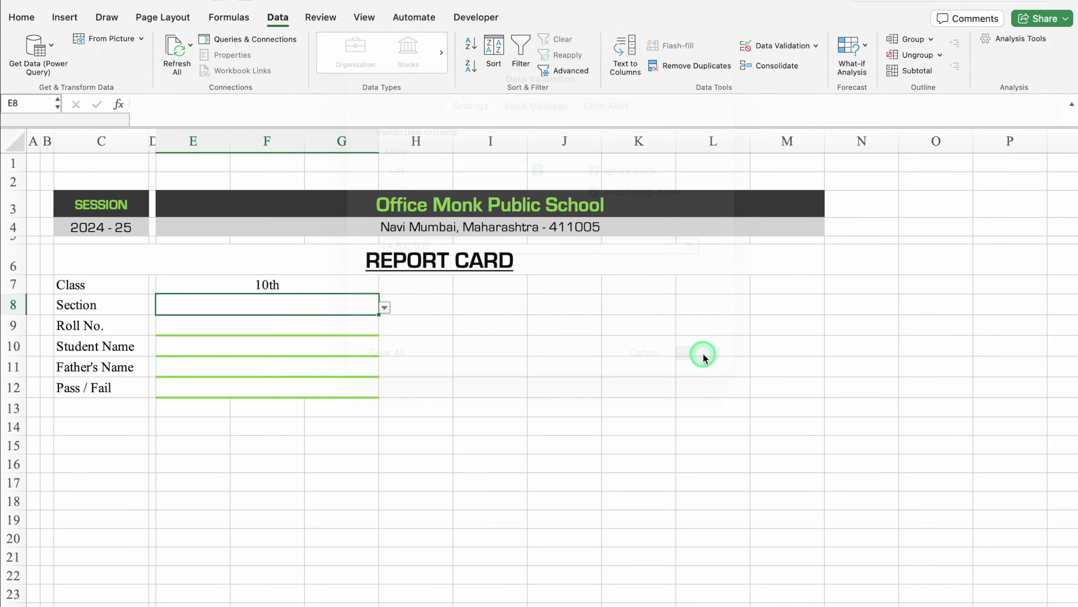
{"action": "left_click", "coordinate": [384, 308]}
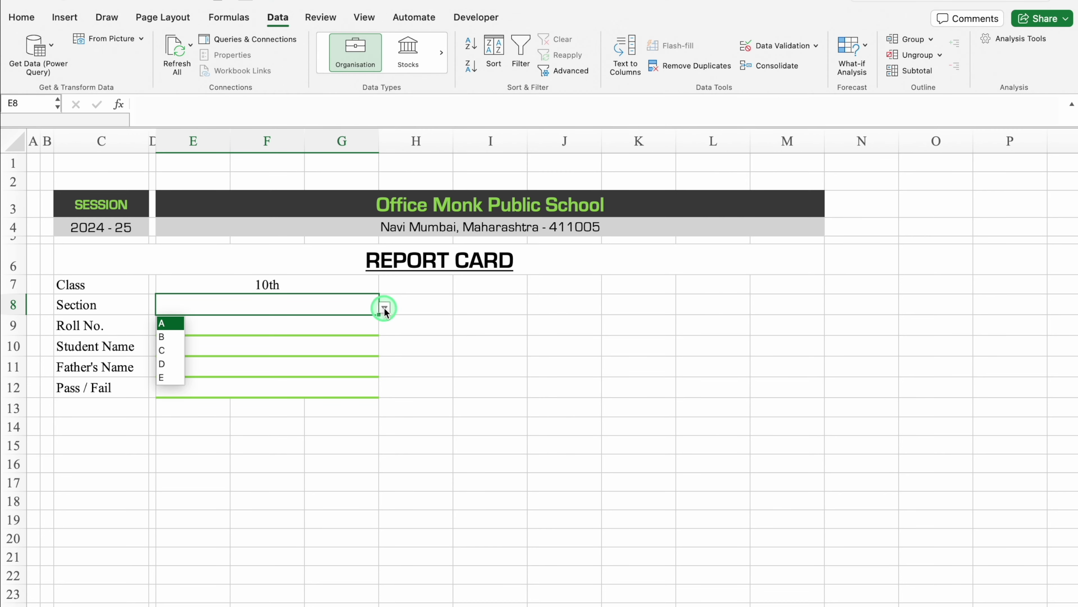
{"action": "left_click", "coordinate": [171, 325]}
Step: Add a validation drop-down list to the Roll No. cell E9, sourced from =Data!$E$3:$E$27, and choose 2
{"action": "left_click", "coordinate": [265, 328]}
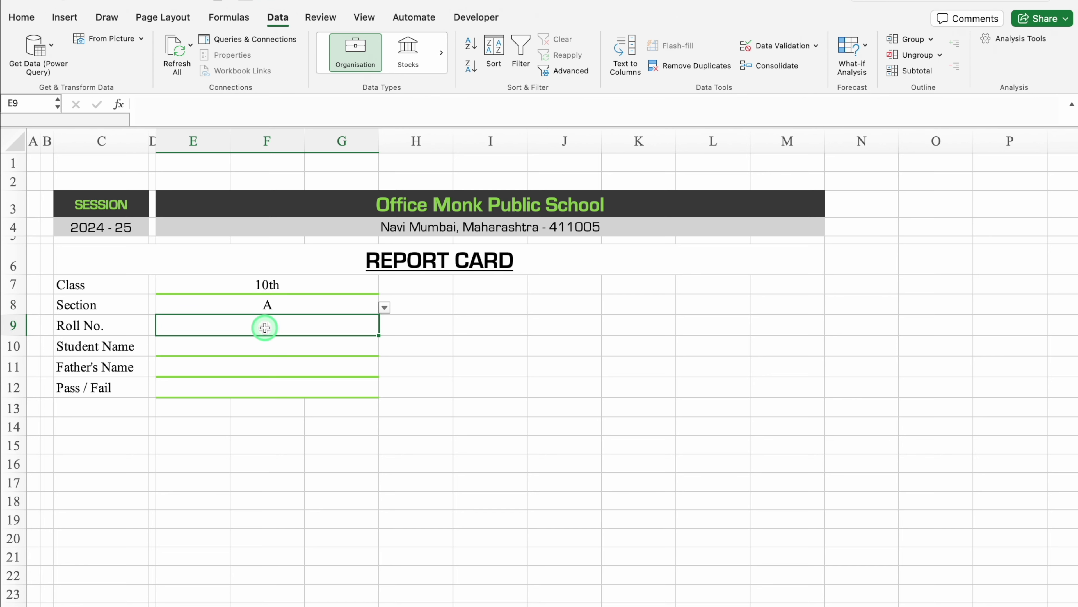
{"action": "left_click", "coordinate": [771, 48]}
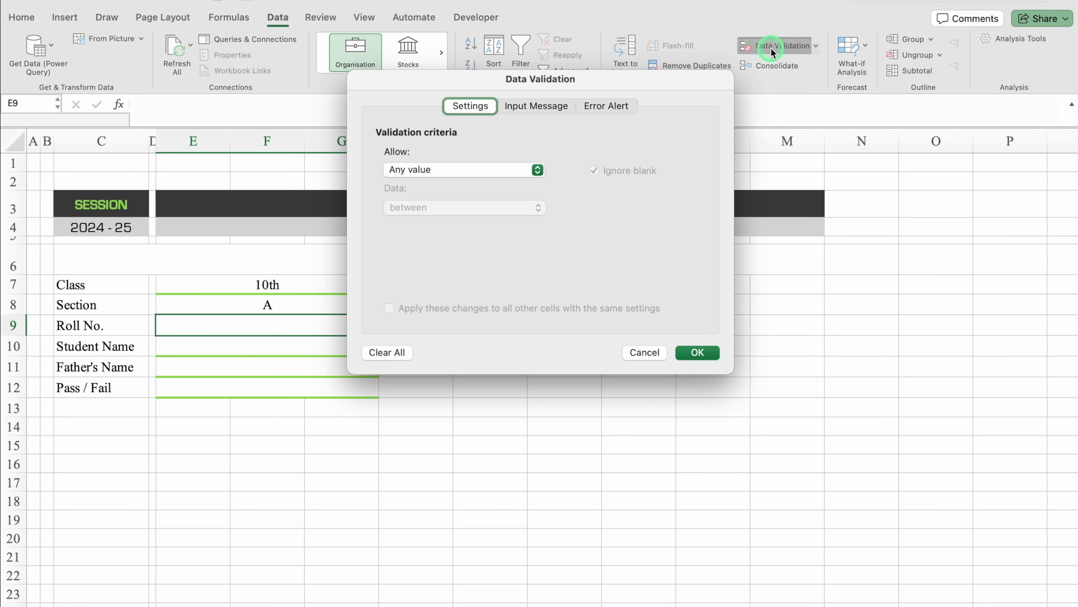
{"action": "left_click", "coordinate": [538, 170]}
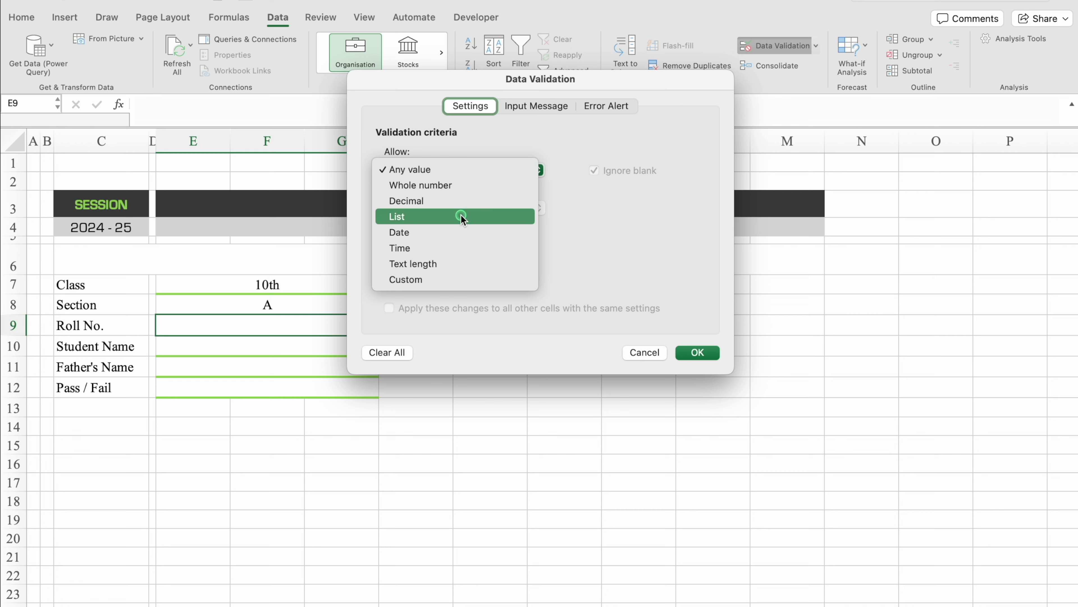
{"action": "left_click", "coordinate": [462, 216]}
{"action": "left_click", "coordinate": [440, 245]}
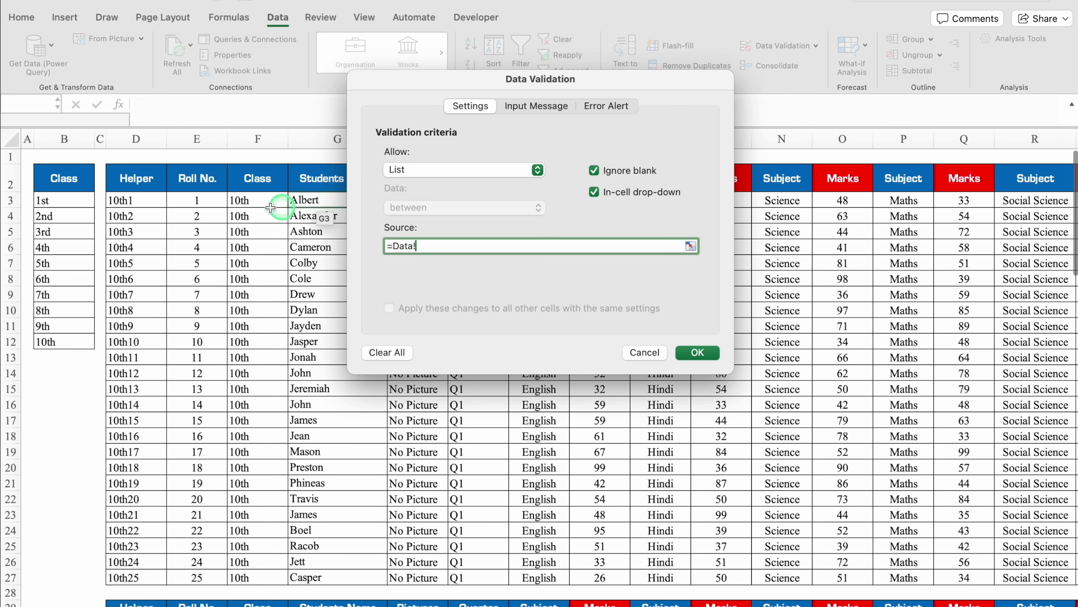
{"action": "left_click", "coordinate": [207, 202]}
{"action": "left_click_drag", "start_coordinate": [206, 205], "coordinate": [211, 573]}
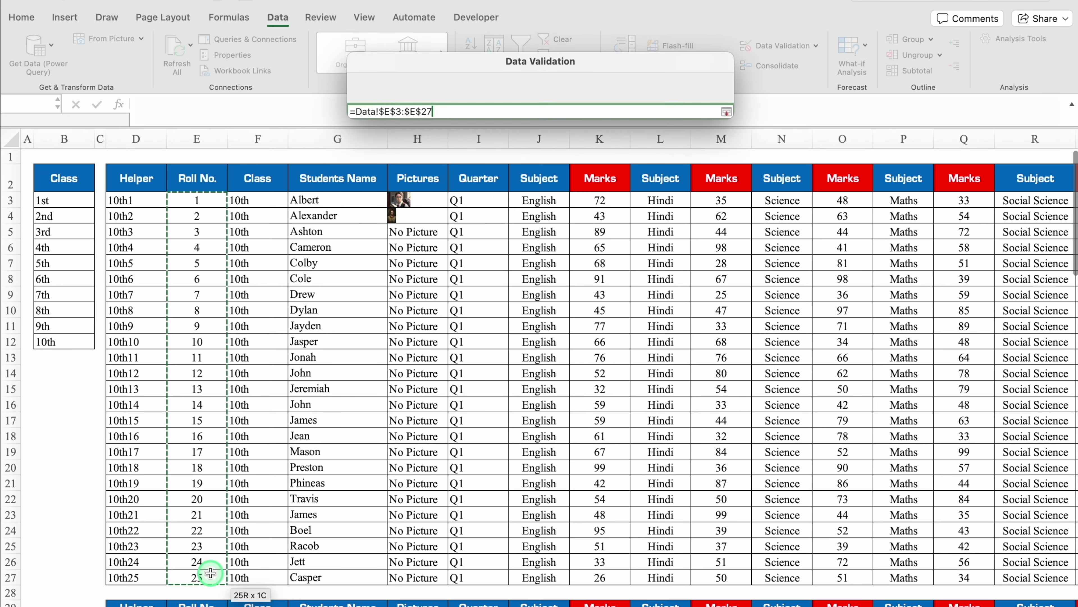
{"action": "left_click", "coordinate": [700, 352]}
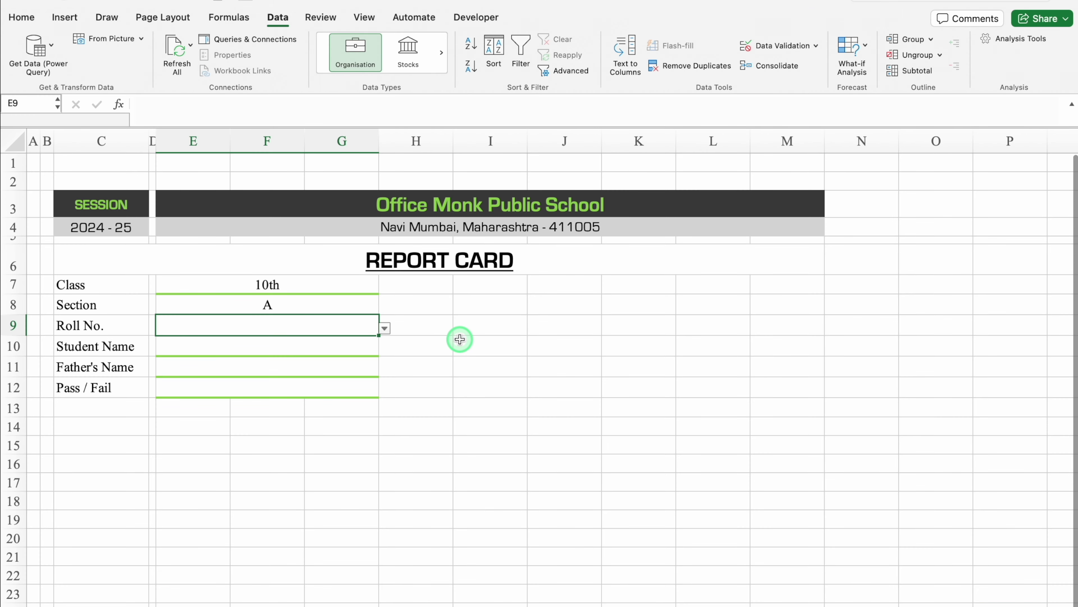
{"action": "left_click", "coordinate": [384, 328]}
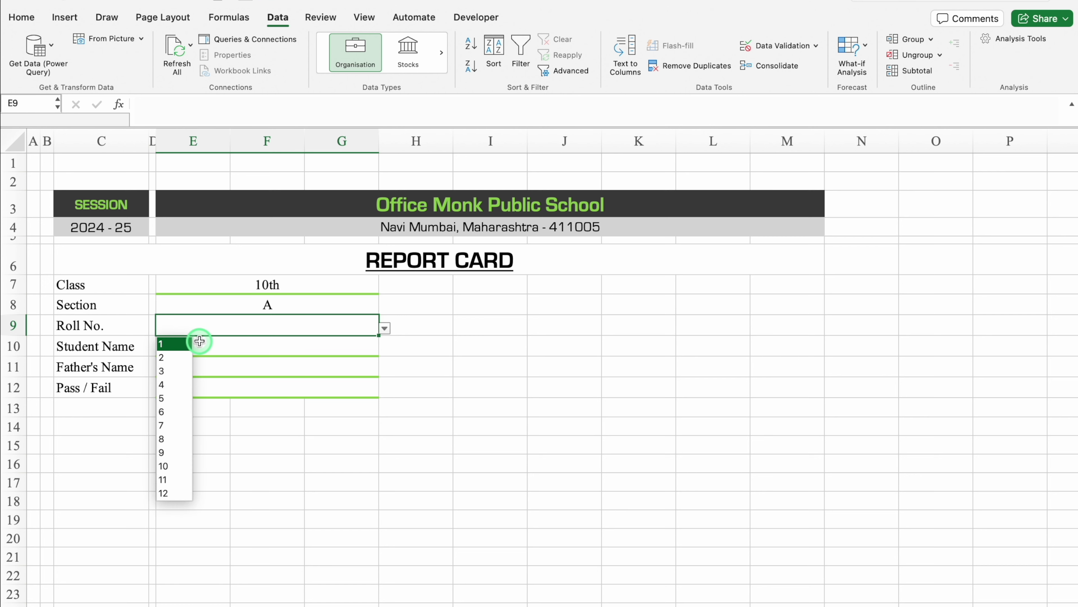
{"action": "left_click", "coordinate": [168, 357]}
Step: Enter the formula =VLOOKUP(E7&E9,Data!$D:$G,4,0) in the Student Name cell E10
{"action": "left_click", "coordinate": [252, 349]}
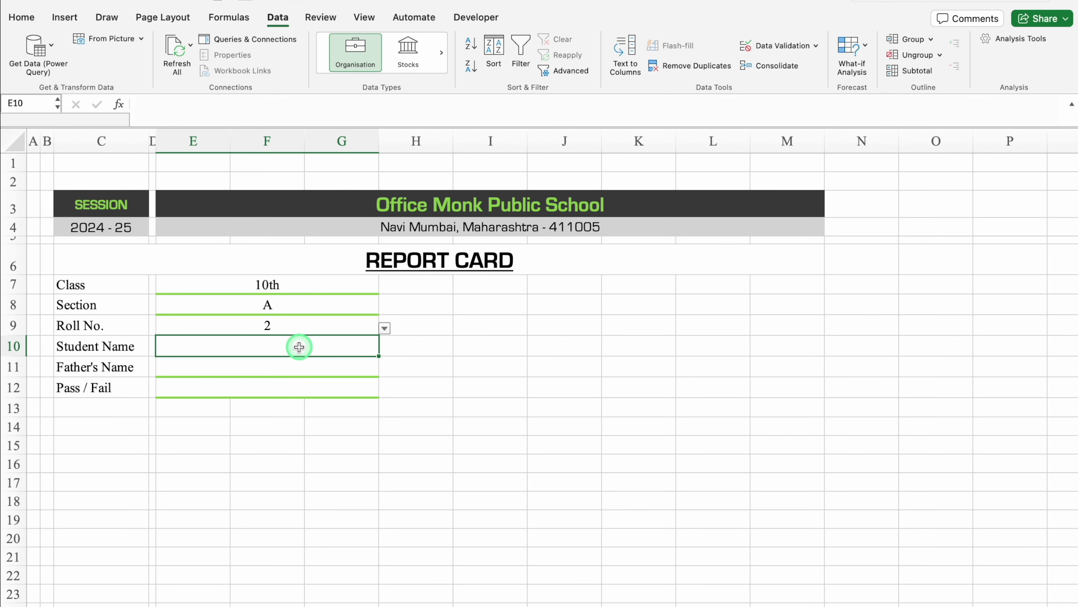
{"action": "type", "text": "="}
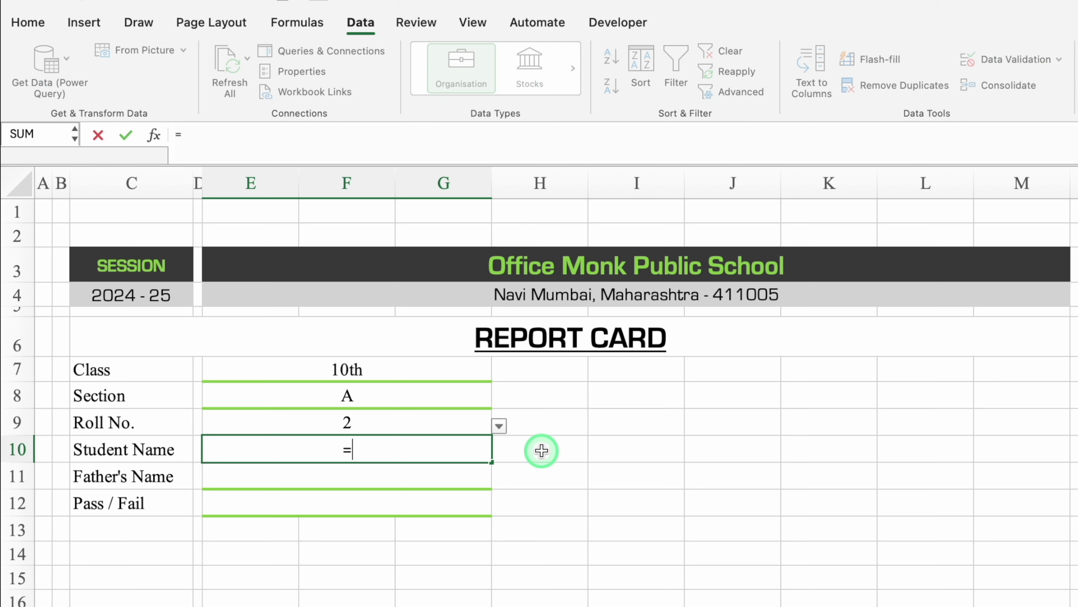
{"action": "type", "text": "vlo"}
{"action": "double_click", "coordinate": [257, 493]}
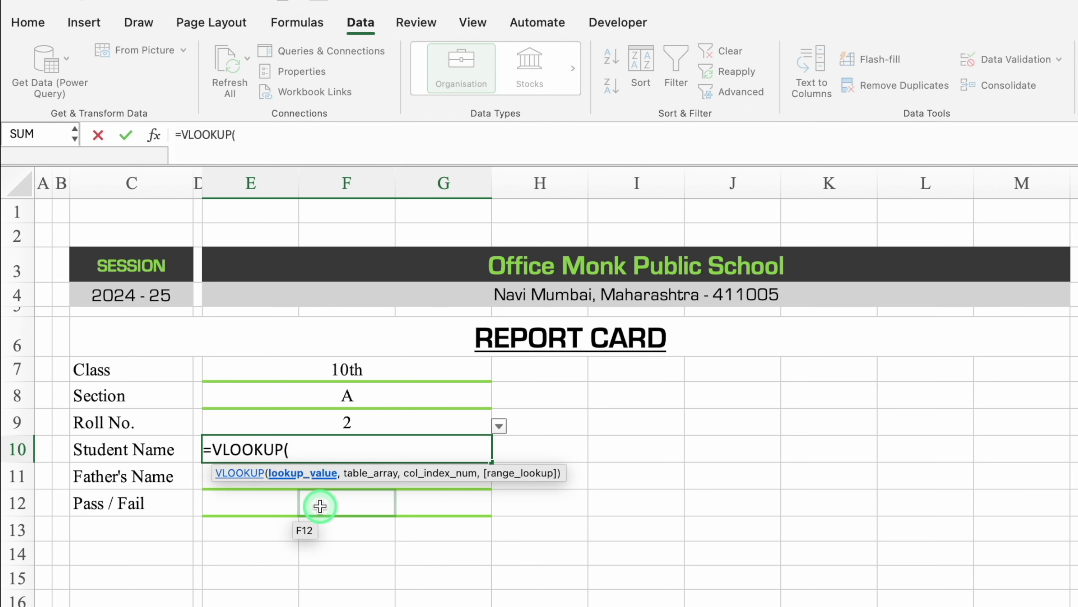
{"action": "left_click", "coordinate": [324, 368]}
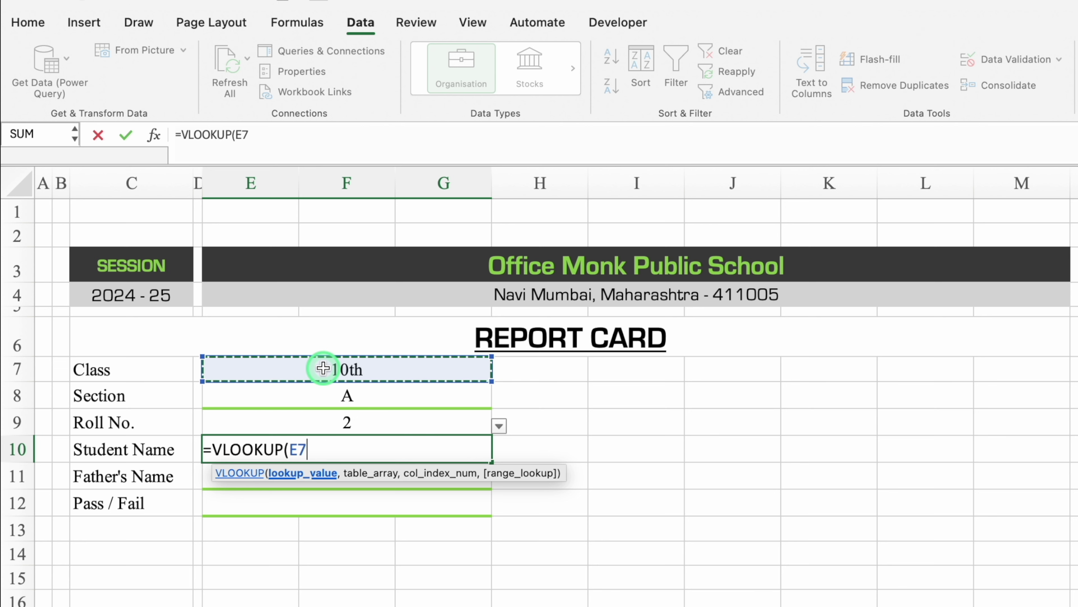
{"action": "type", "text": "&"}
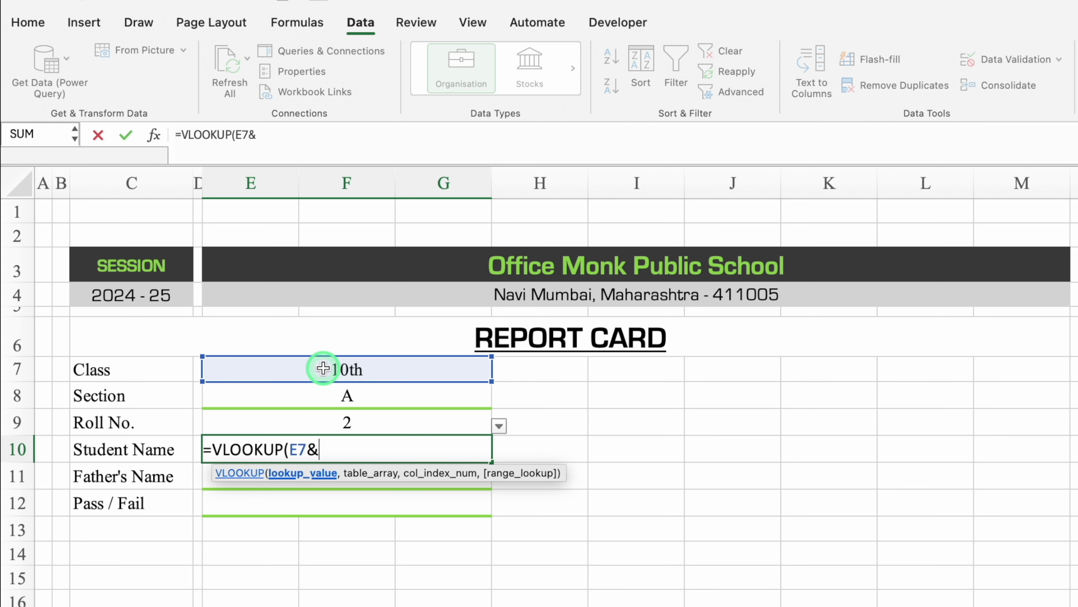
{"action": "left_click", "coordinate": [331, 420]}
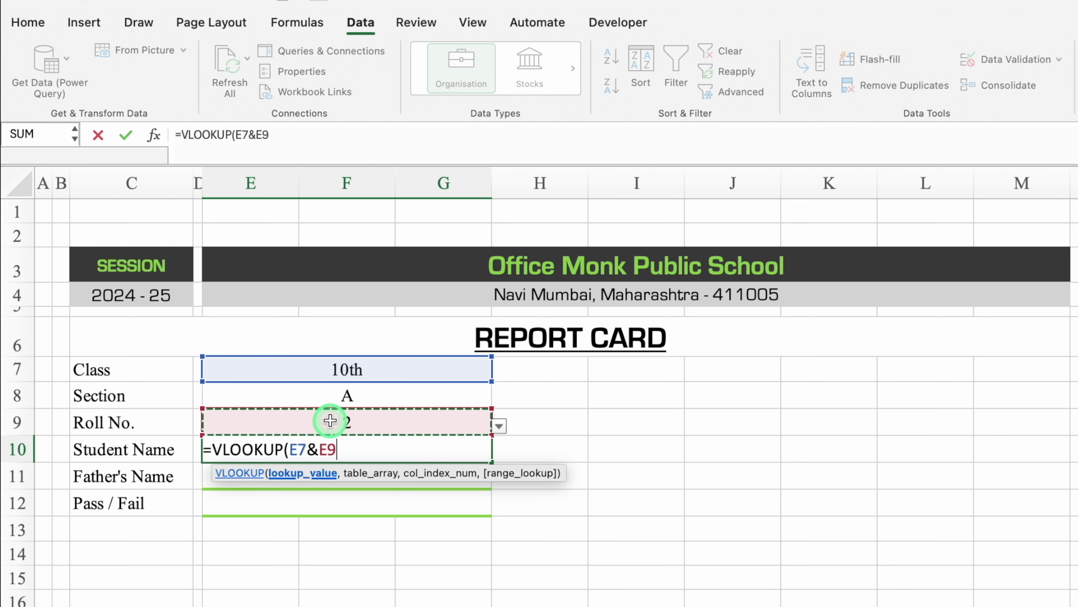
{"action": "type", "text": ","}
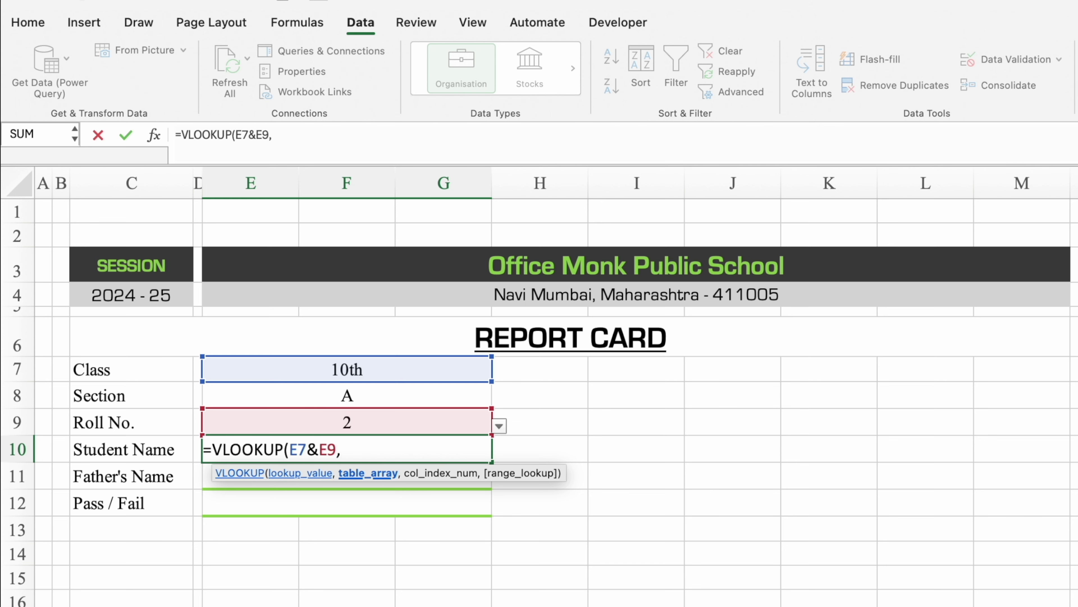
{"action": "key", "text": "ctrl+Page_Down"}
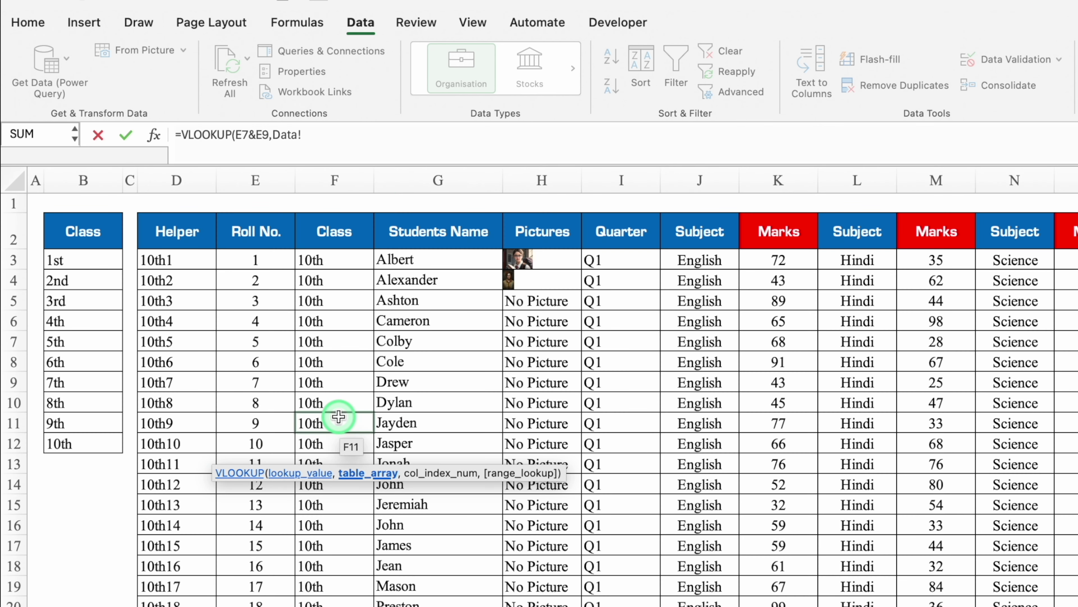
{"action": "left_click_drag", "start_coordinate": [176, 180], "coordinate": [400, 183]}
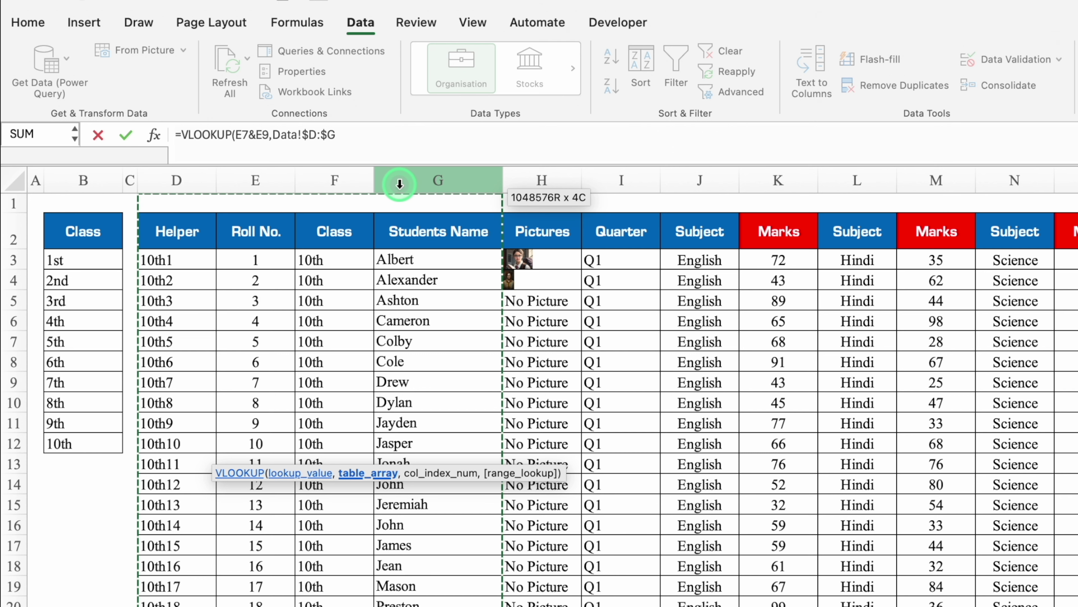
{"action": "type", "text": ","}
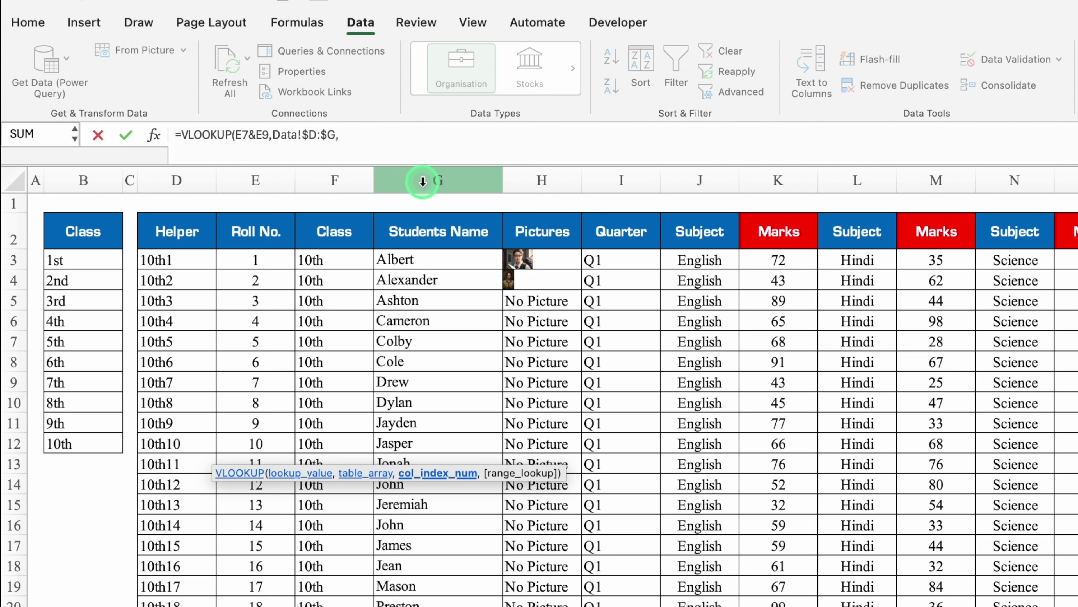
{"action": "type", "text": ","}
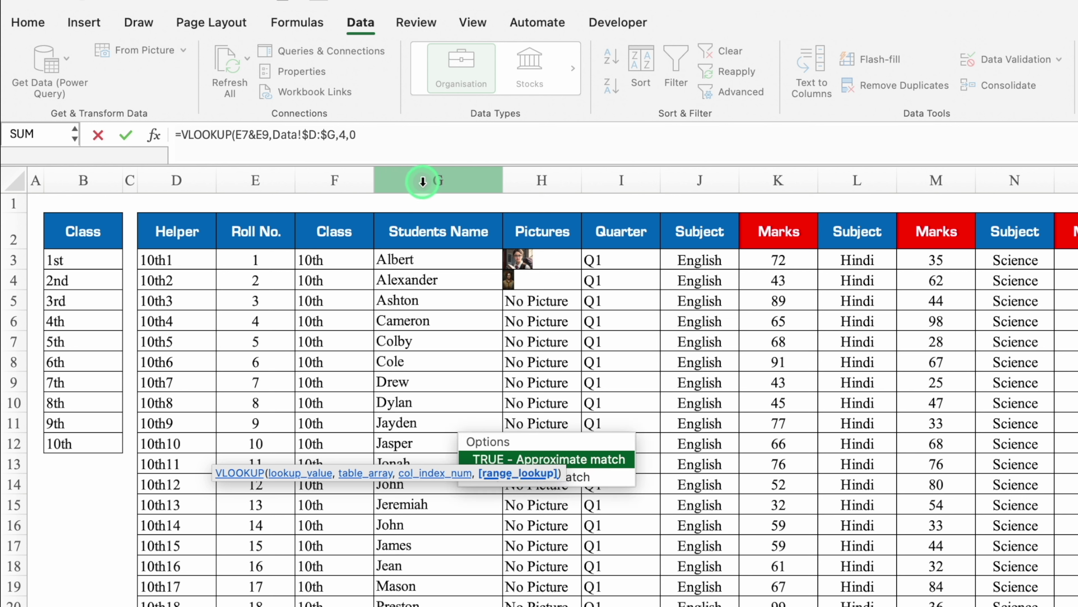
{"action": "type", "text": "0)"}
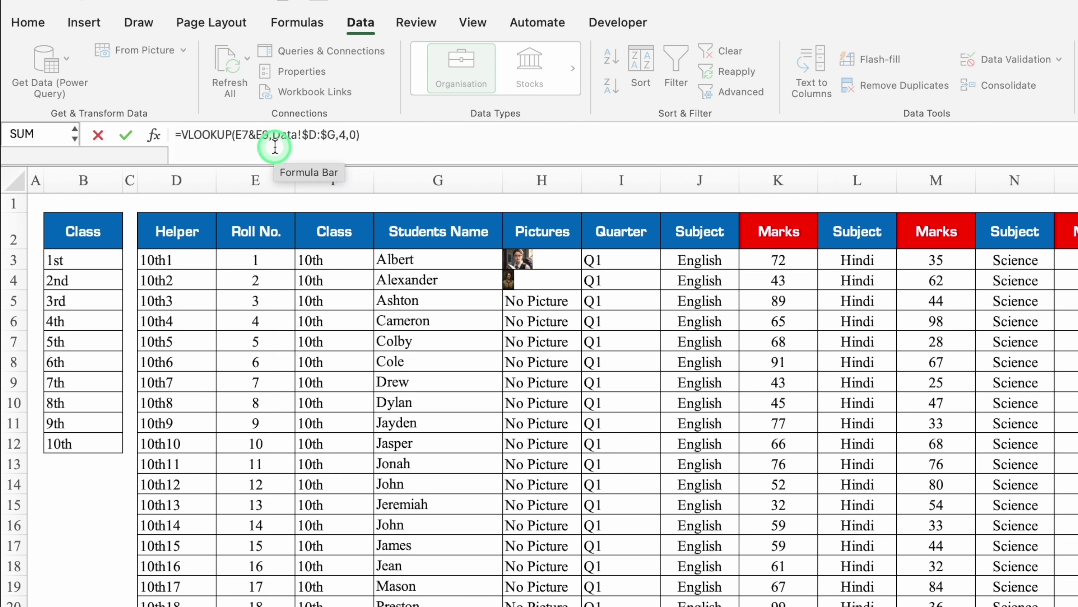
Step: Wrap the Student Name lookup in IFERROR with an empty string "" as the fallback value
{"action": "left_click", "coordinate": [181, 135]}
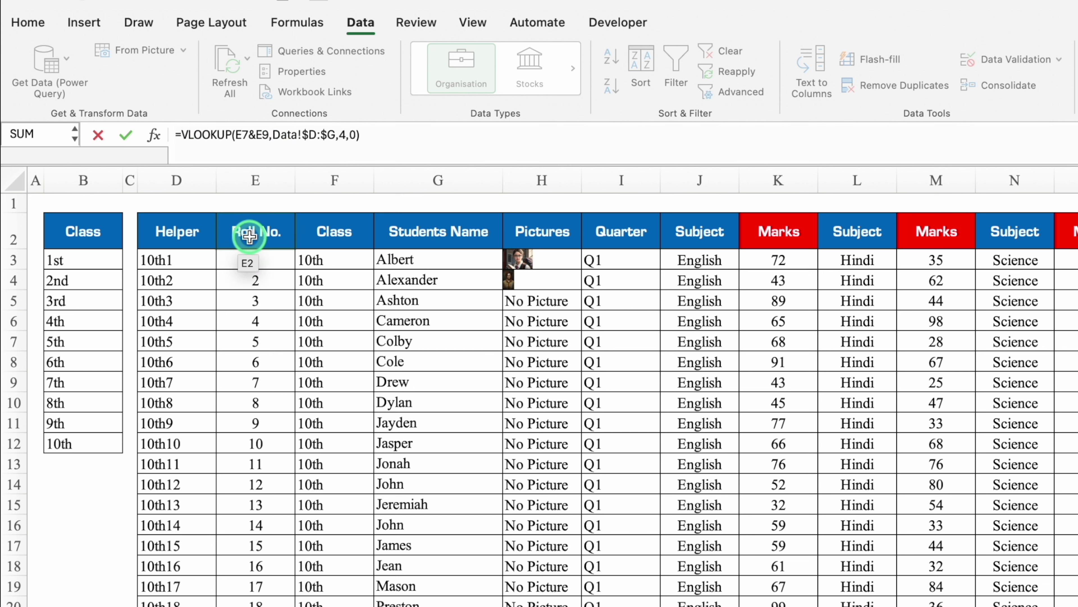
{"action": "type", "text": "IFE"}
{"action": "double_click", "coordinate": [234, 186]}
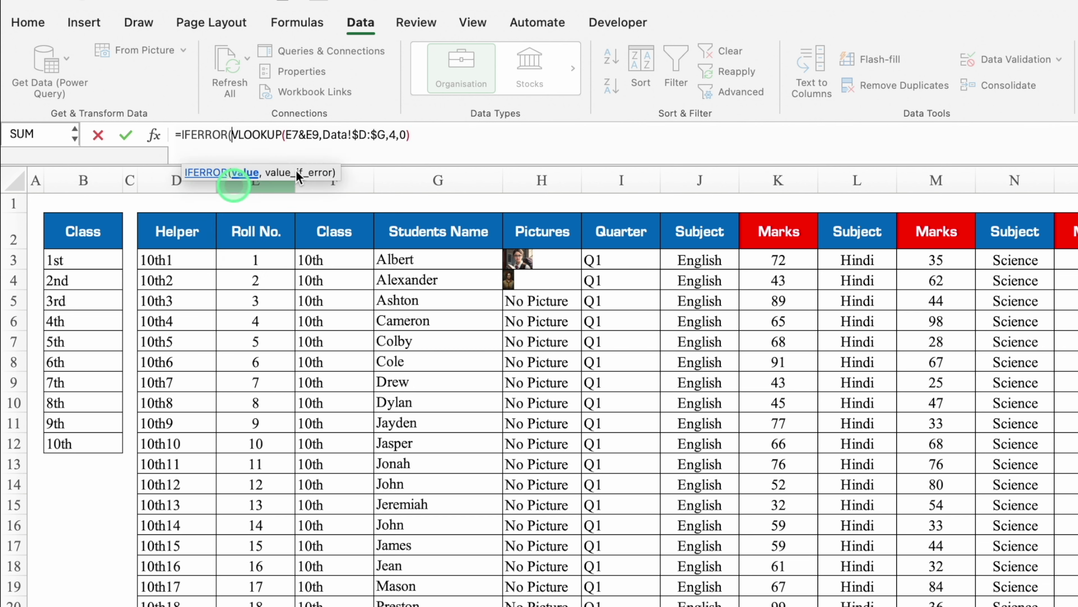
{"action": "left_click", "coordinate": [453, 135]}
{"action": "type", "text": ","}
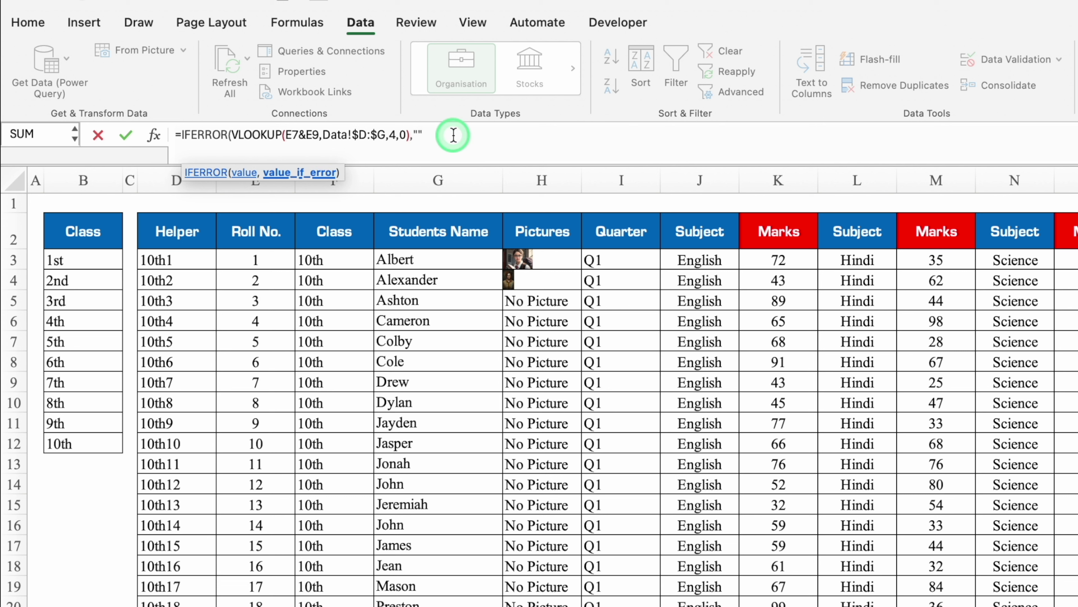
{"action": "type", "text": "\"\")"}
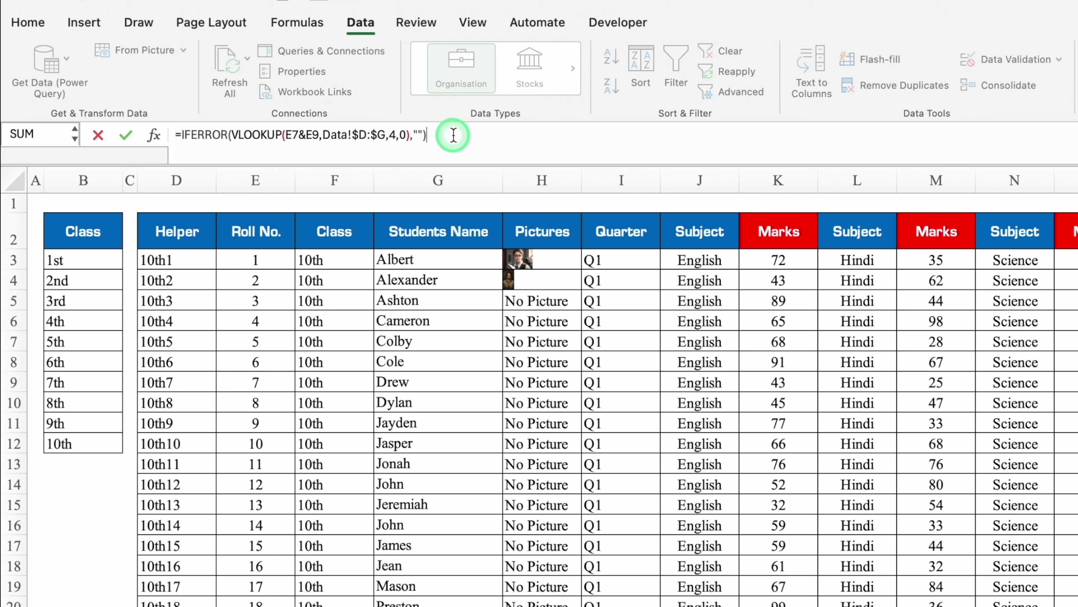
{"action": "key", "text": "Return"}
{"action": "left_click", "coordinate": [416, 451]}
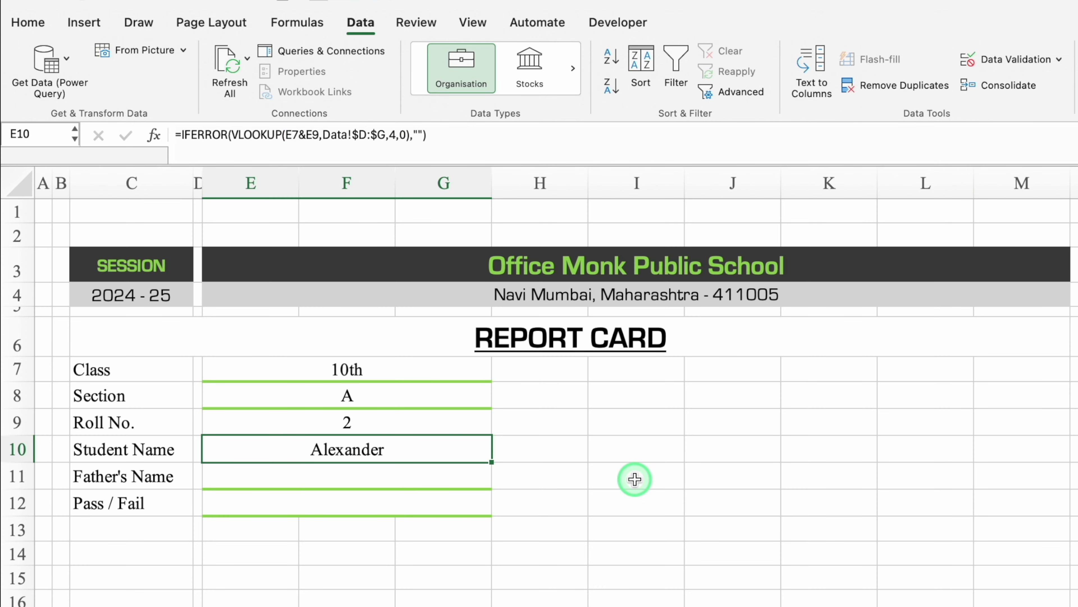
Step: Test the Student Name lookup by choosing roll number 10, and set the Roll No. back to 2
{"action": "left_click", "coordinate": [435, 424]}
{"action": "left_click", "coordinate": [500, 424]}
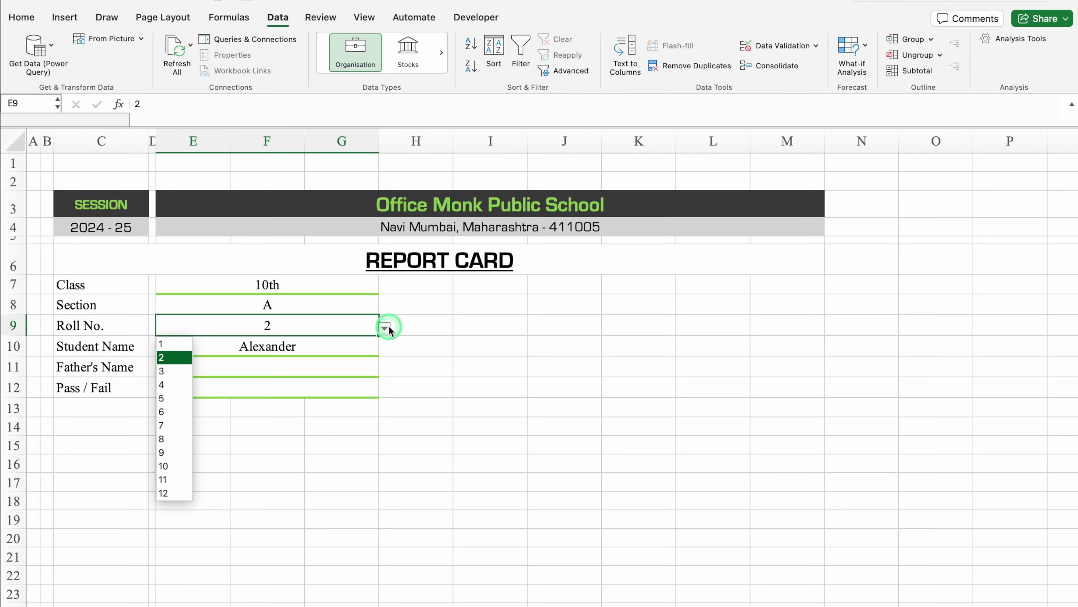
{"action": "left_click", "coordinate": [180, 466]}
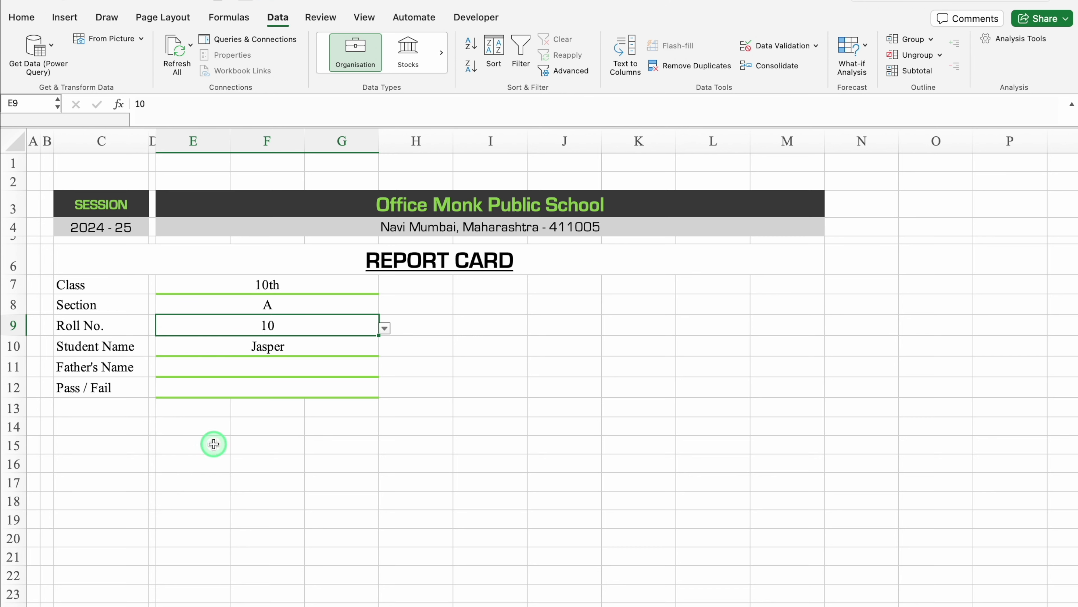
{"action": "left_click", "coordinate": [384, 327]}
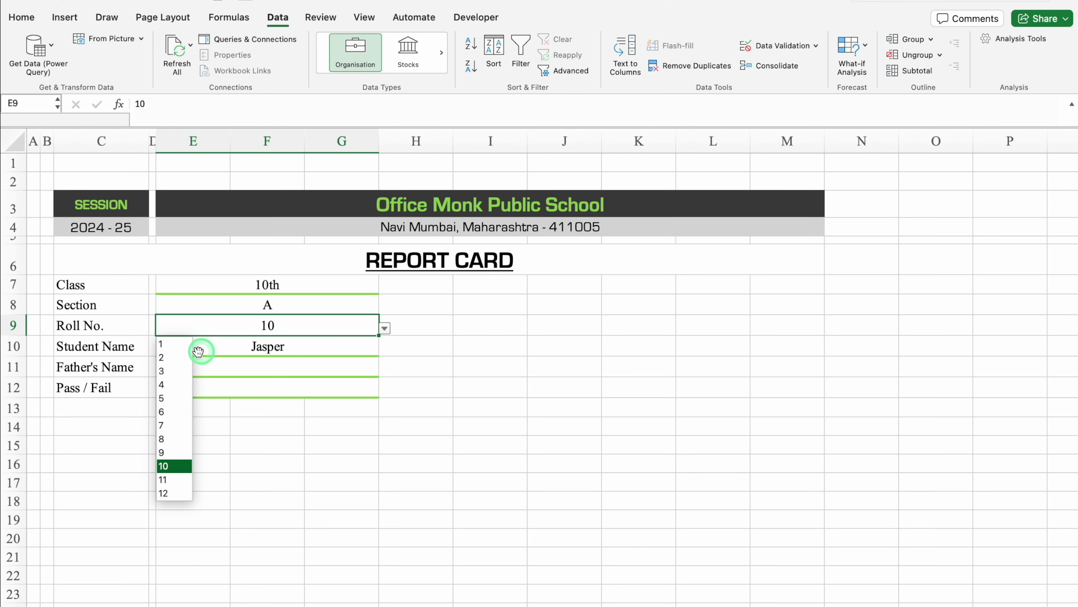
{"action": "left_click", "coordinate": [180, 359]}
{"action": "left_click", "coordinate": [258, 368]}
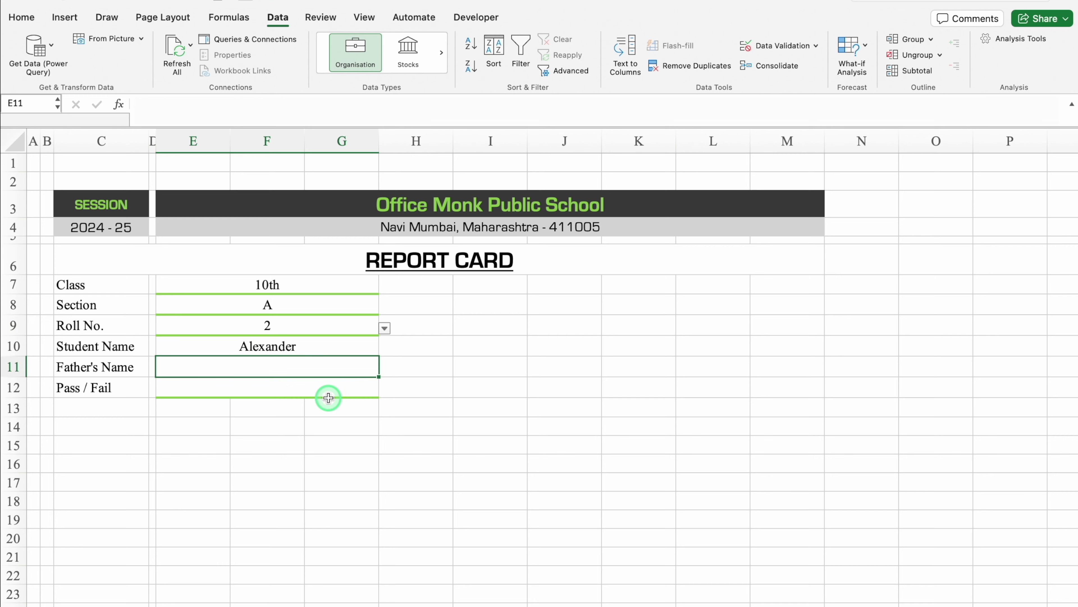
{"action": "left_click", "coordinate": [98, 605]}
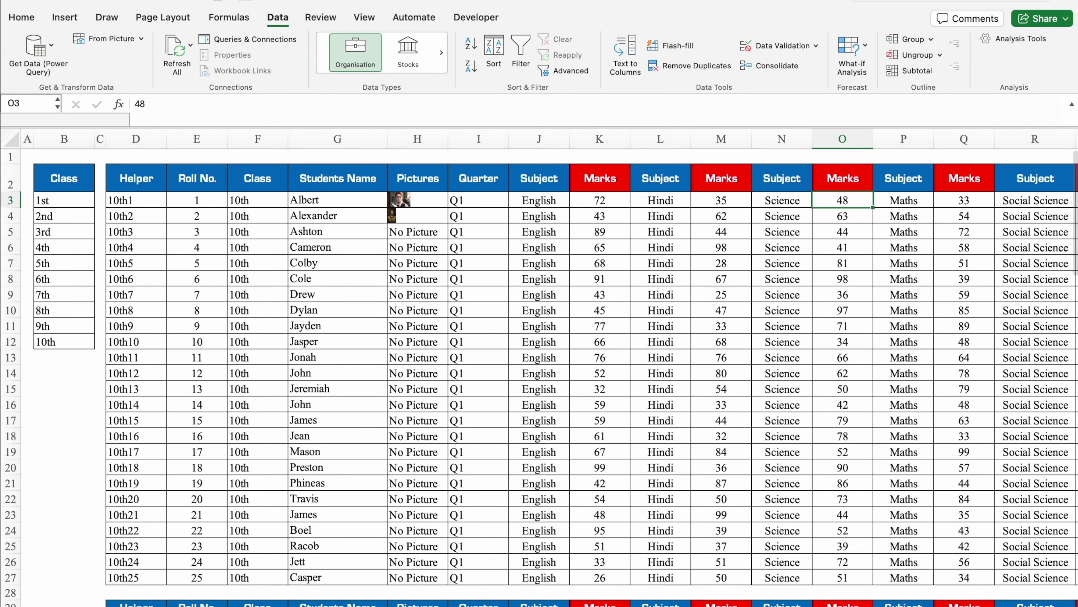
{"action": "left_click", "coordinate": [51, 605]}
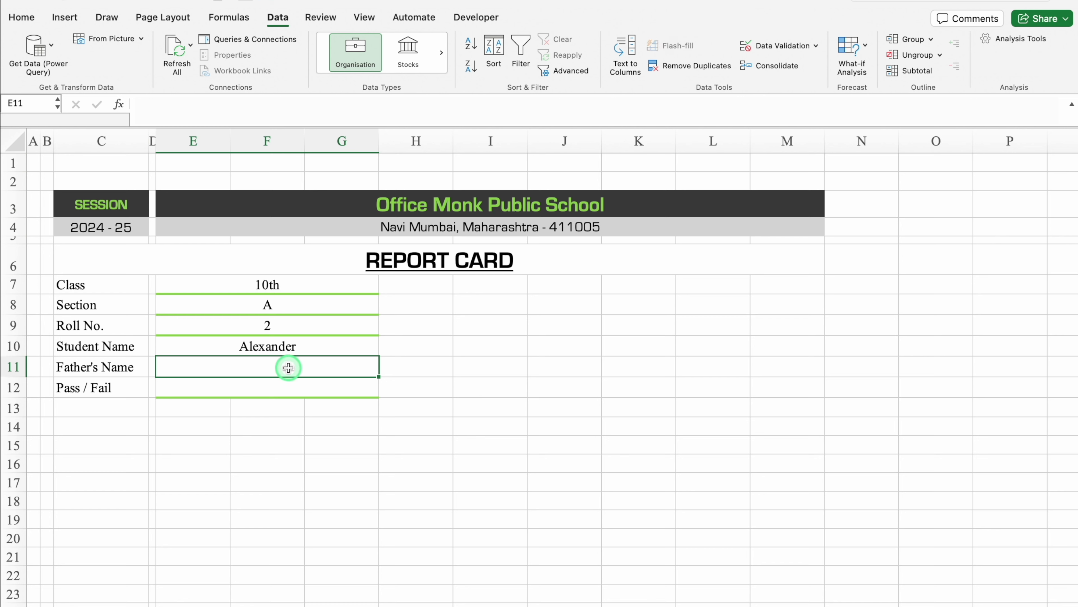
{"action": "left_click", "coordinate": [295, 345]}
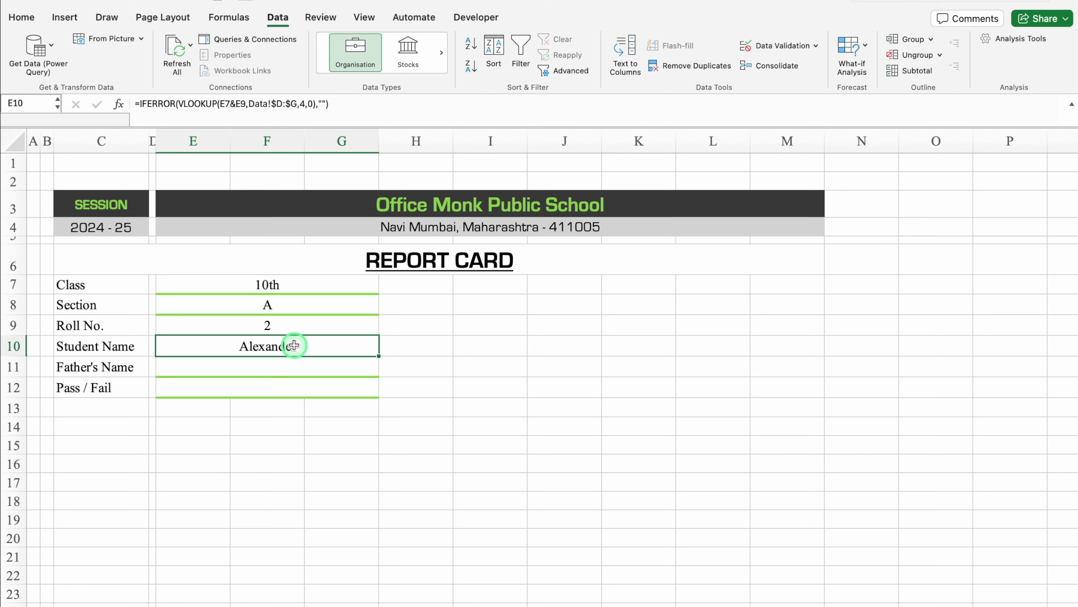
{"action": "left_click", "coordinate": [291, 367]}
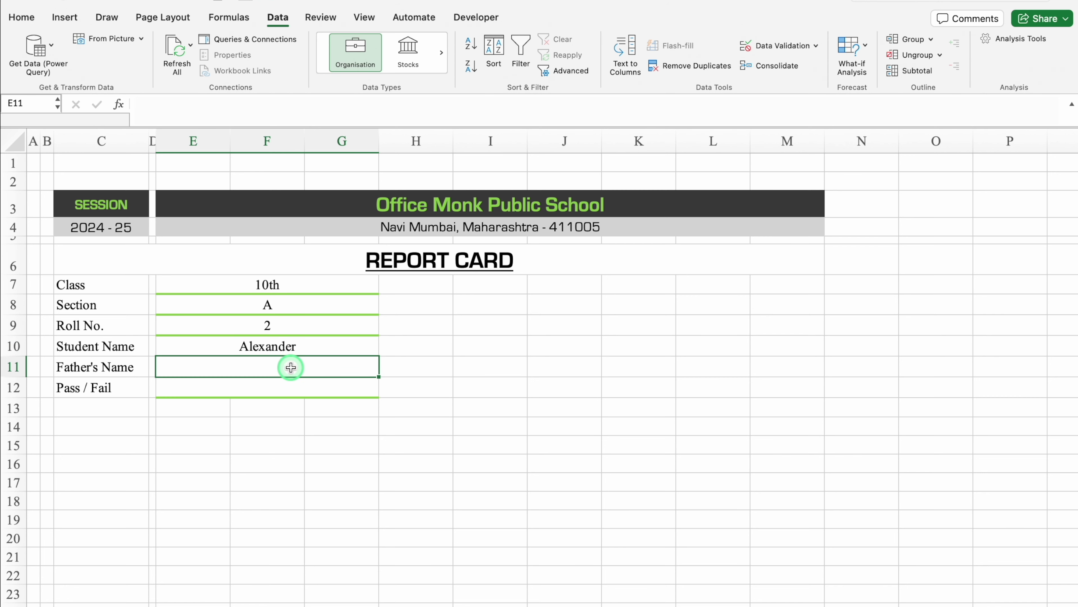
{"action": "key", "text": "Down"}
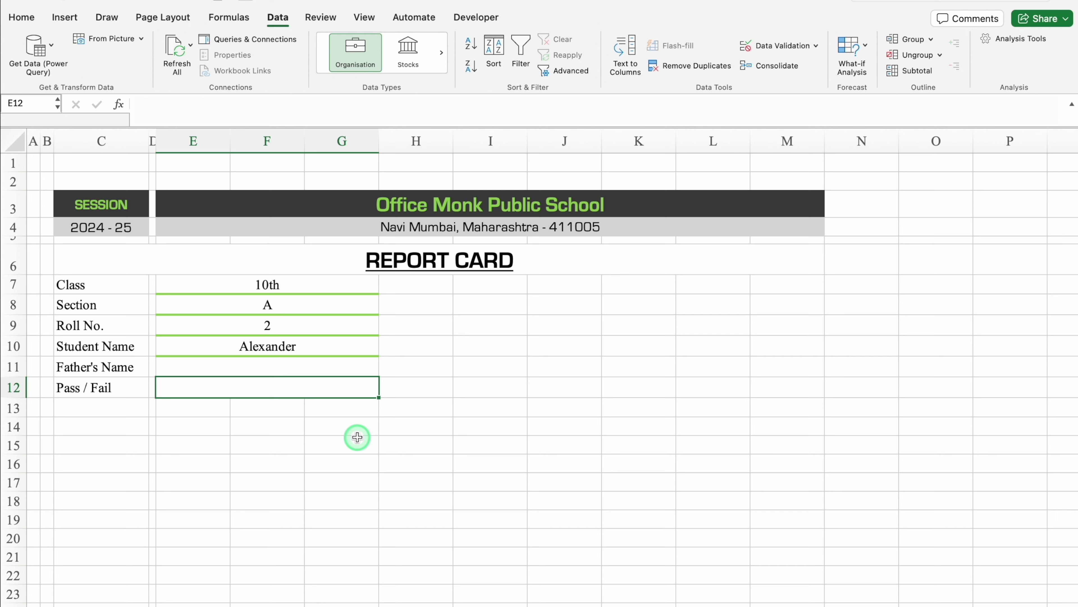
Step: Narrow column H to a thin spacer and merge and centre the range I8:M12 beside the student details
{"action": "left_click", "coordinate": [426, 308]}
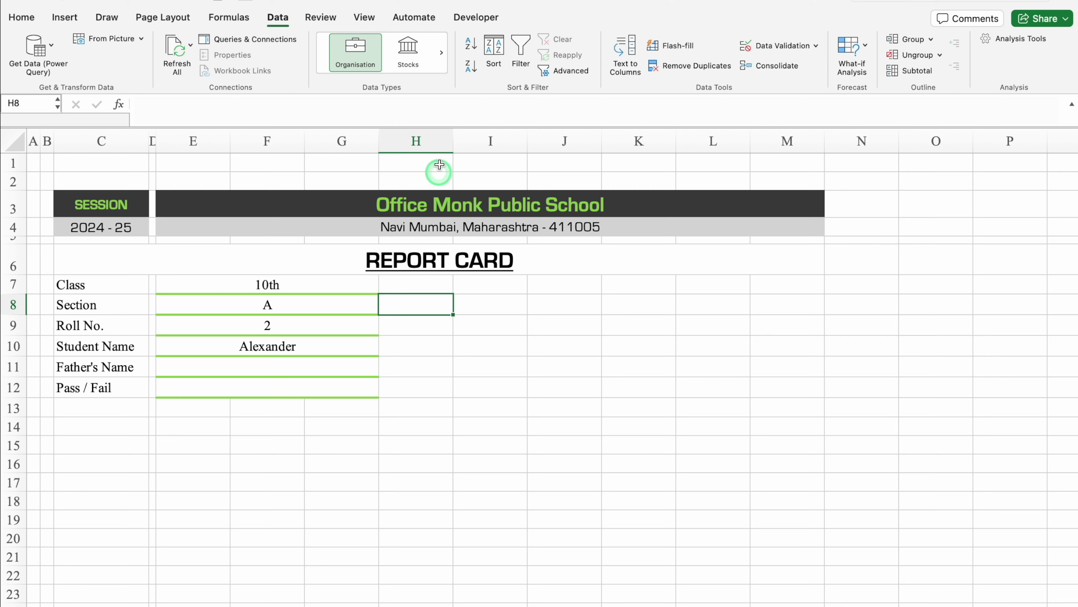
{"action": "left_click_drag", "start_coordinate": [453, 140], "coordinate": [384, 153]}
{"action": "left_click", "coordinate": [429, 304]}
{"action": "left_click_drag", "start_coordinate": [429, 304], "coordinate": [694, 392]}
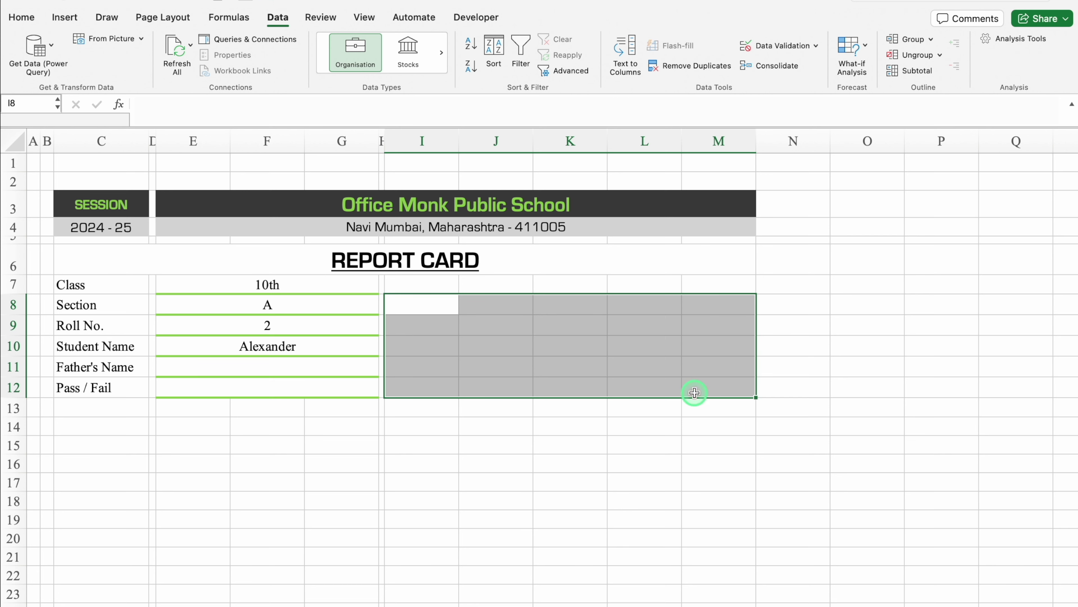
{"action": "left_click", "coordinate": [19, 18]}
{"action": "left_click", "coordinate": [334, 54]}
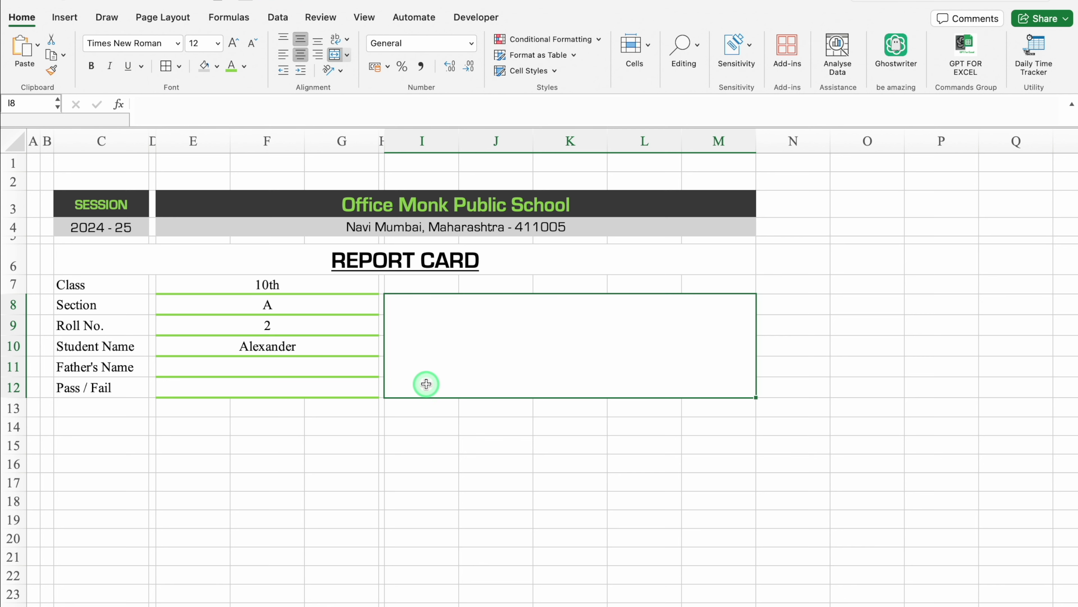
Step: Fill the merged I8:M12 block black and enter No Picture in it with a light green font
{"action": "left_click", "coordinate": [216, 66]}
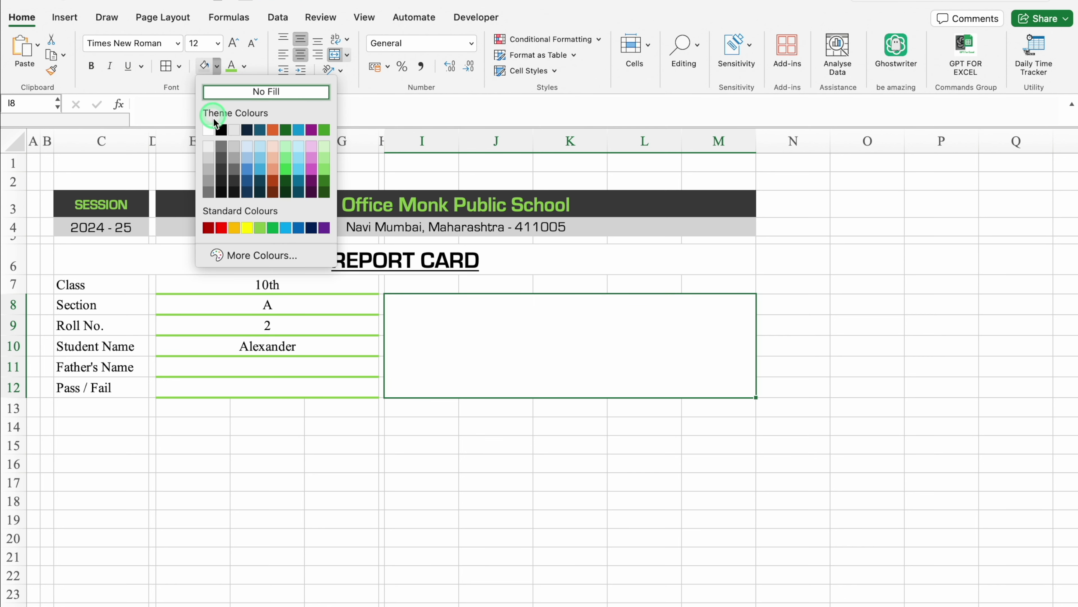
{"action": "left_click", "coordinate": [221, 130]}
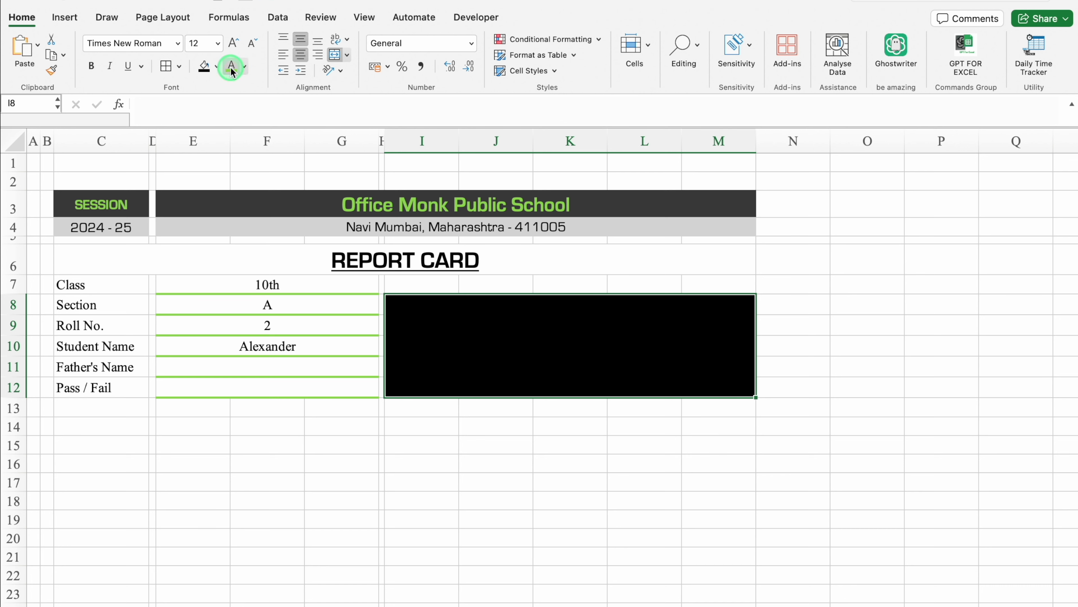
{"action": "left_click", "coordinate": [547, 353]}
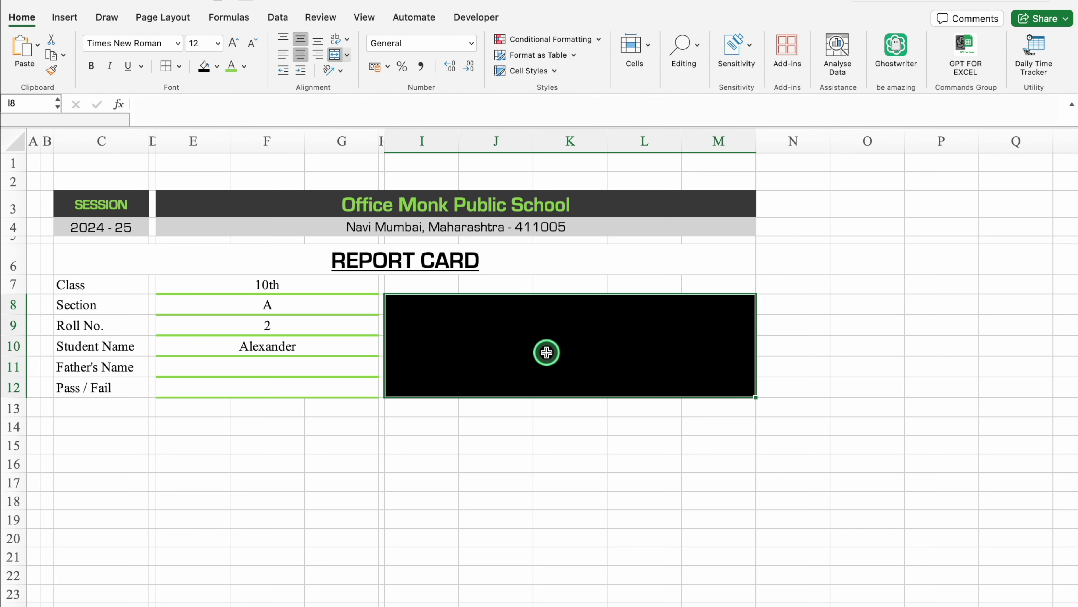
{"action": "type", "text": "No Picture"}
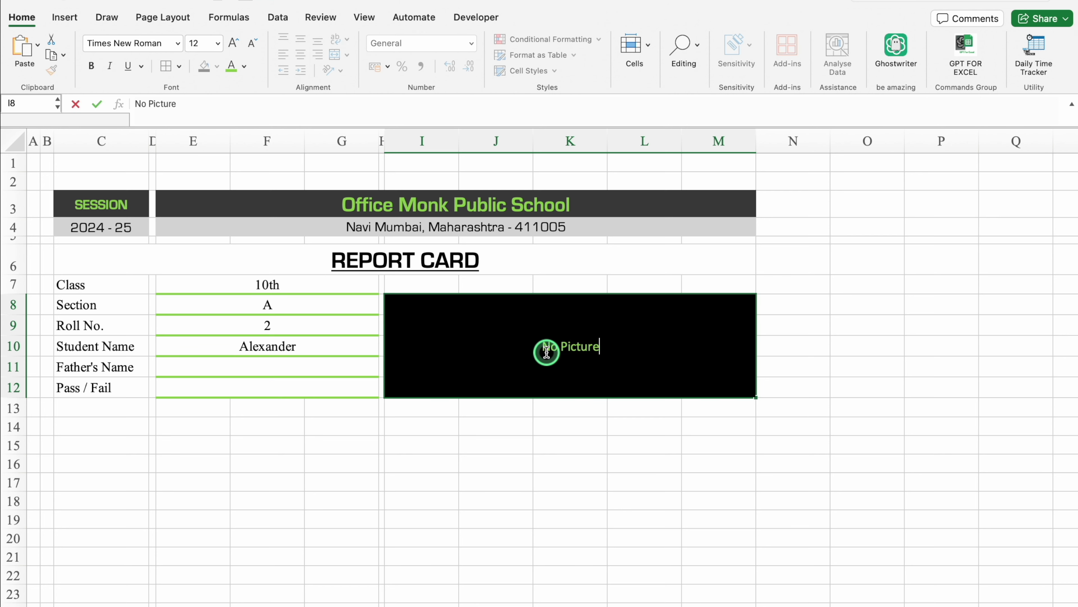
{"action": "key", "text": "Return"}
Step: Set the font of the black I8:M12 block to Eurostile at size 18 and clear its No Picture text
{"action": "left_click", "coordinate": [599, 340]}
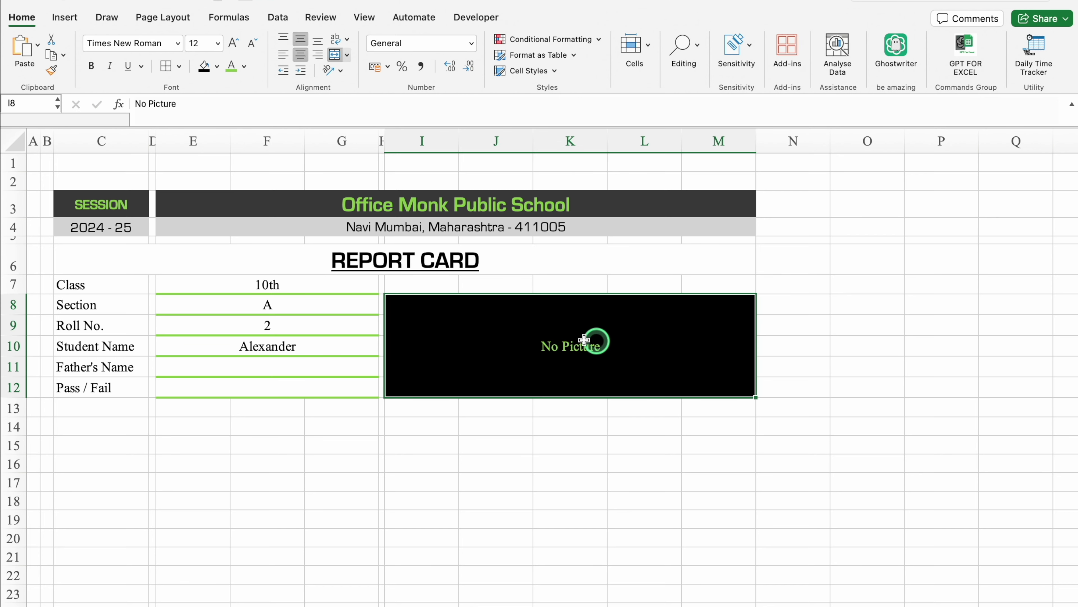
{"action": "left_click", "coordinate": [177, 48]}
{"action": "mouse_move", "coordinate": [183, 167]}
{"action": "left_click", "coordinate": [565, 215]}
{"action": "left_click", "coordinate": [235, 43]}
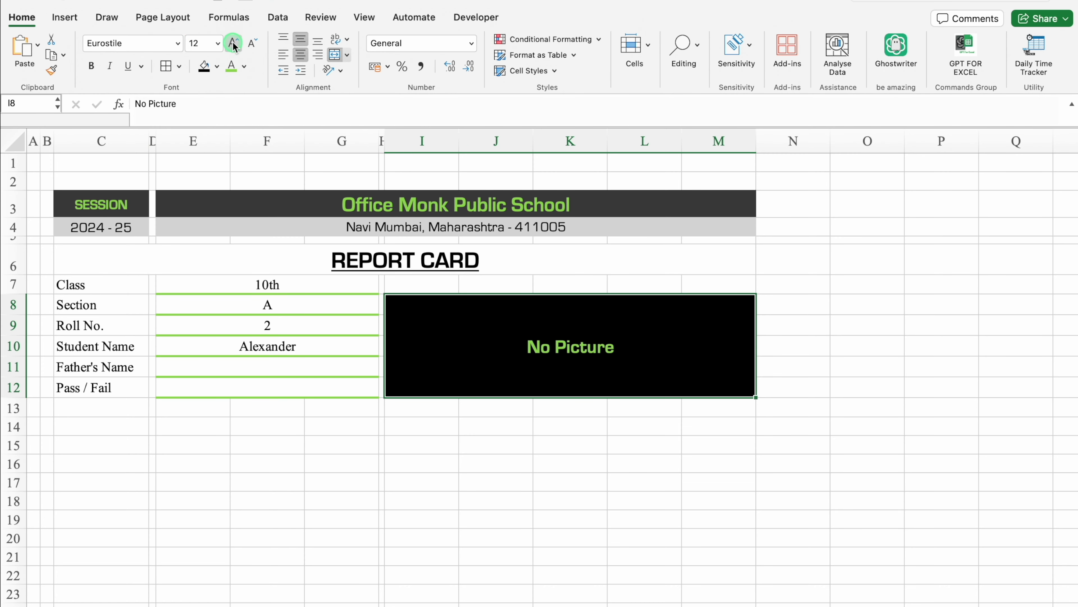
{"action": "left_click", "coordinate": [234, 43]}
{"action": "left_click", "coordinate": [235, 43]}
{"action": "key", "text": "Delete"}
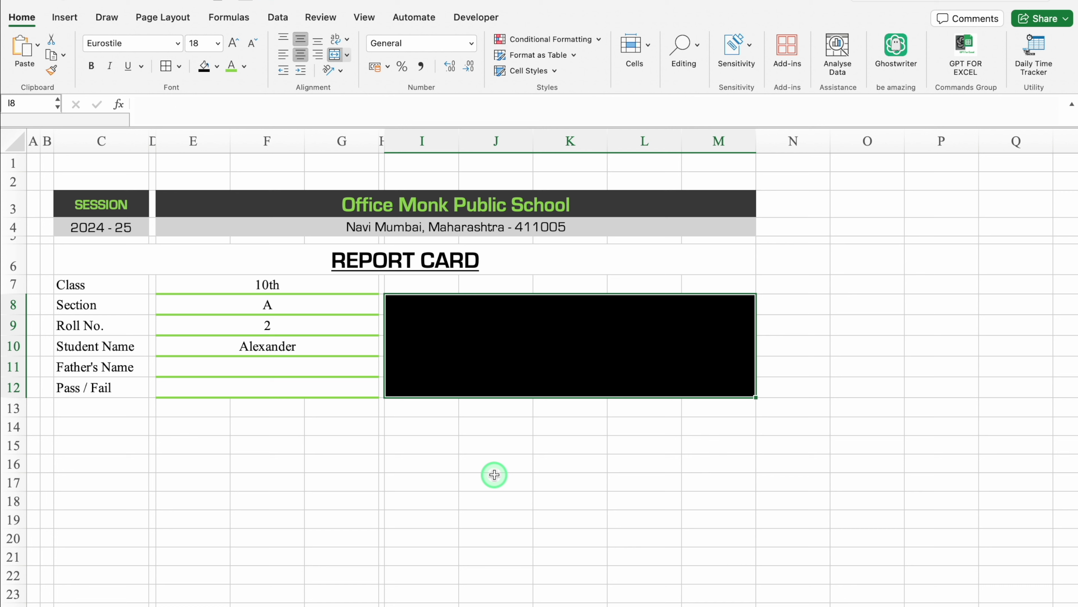
Step: Shrink row 13 to a thin spacer below the student details
{"action": "left_click", "coordinate": [419, 428]}
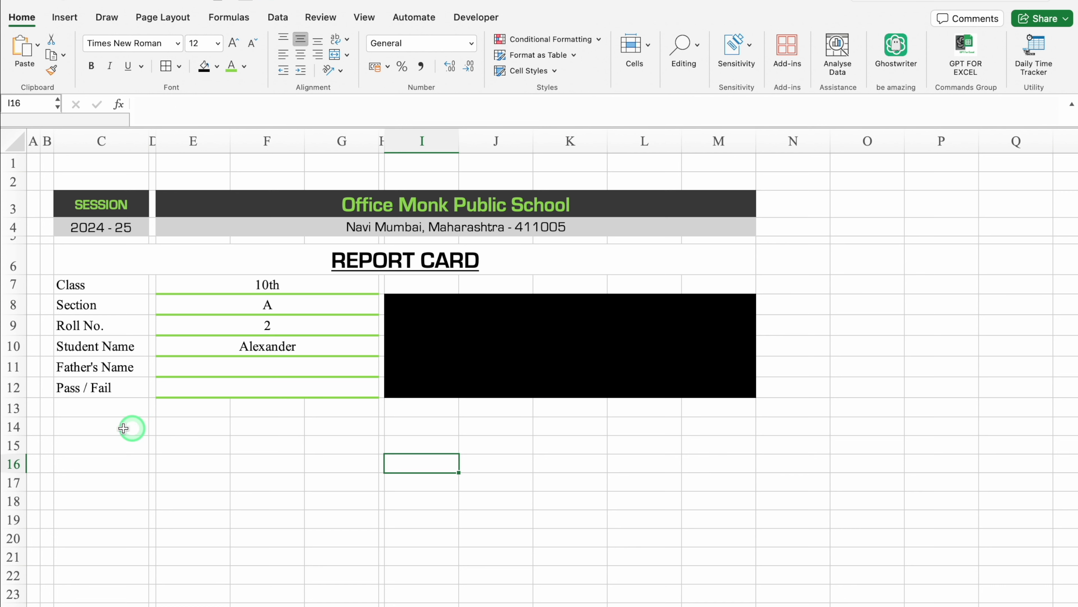
{"action": "left_click", "coordinate": [90, 426]}
{"action": "left_click_drag", "start_coordinate": [21, 417], "coordinate": [21, 400]}
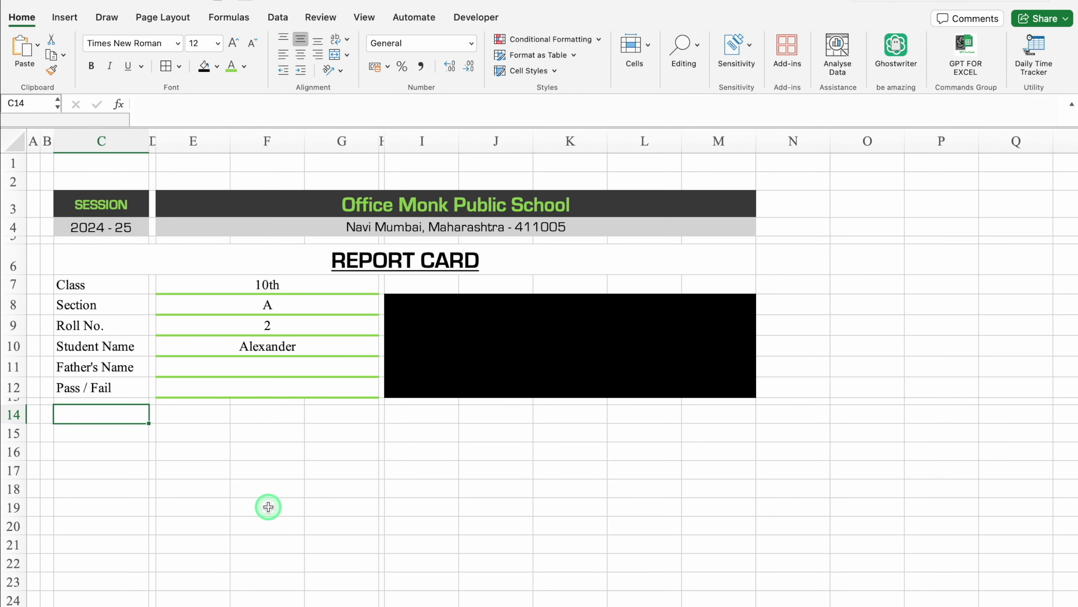
Step: Copy the SESSION header cell with its formatting to C14 and replace its text with Subjects
{"action": "left_click", "coordinate": [116, 206]}
{"action": "key", "text": "super+c"}
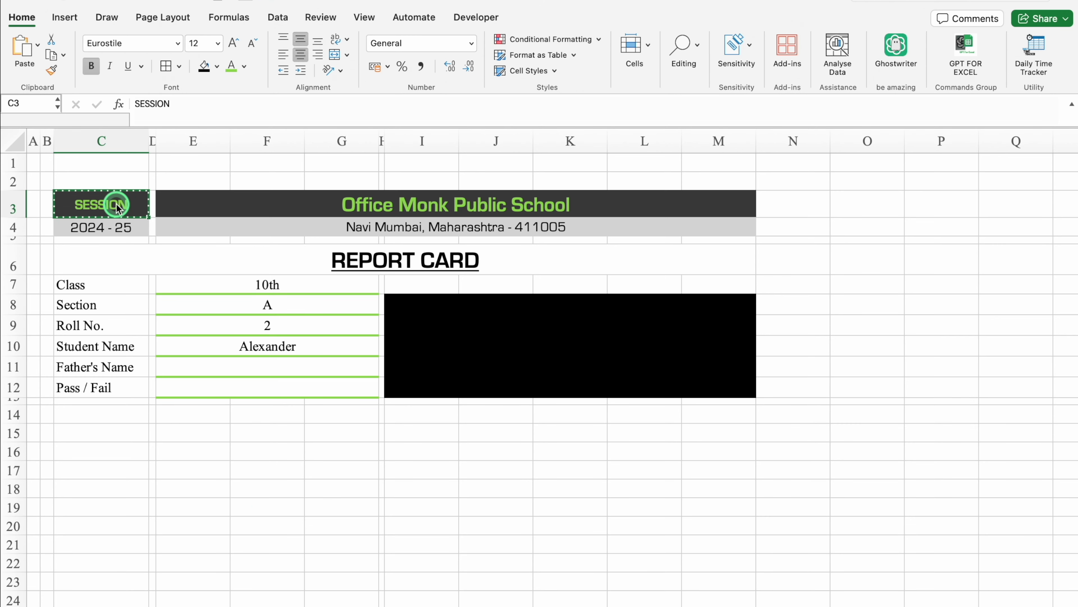
{"action": "left_click", "coordinate": [106, 418]}
{"action": "key", "text": "super+v"}
{"action": "left_click", "coordinate": [129, 414]}
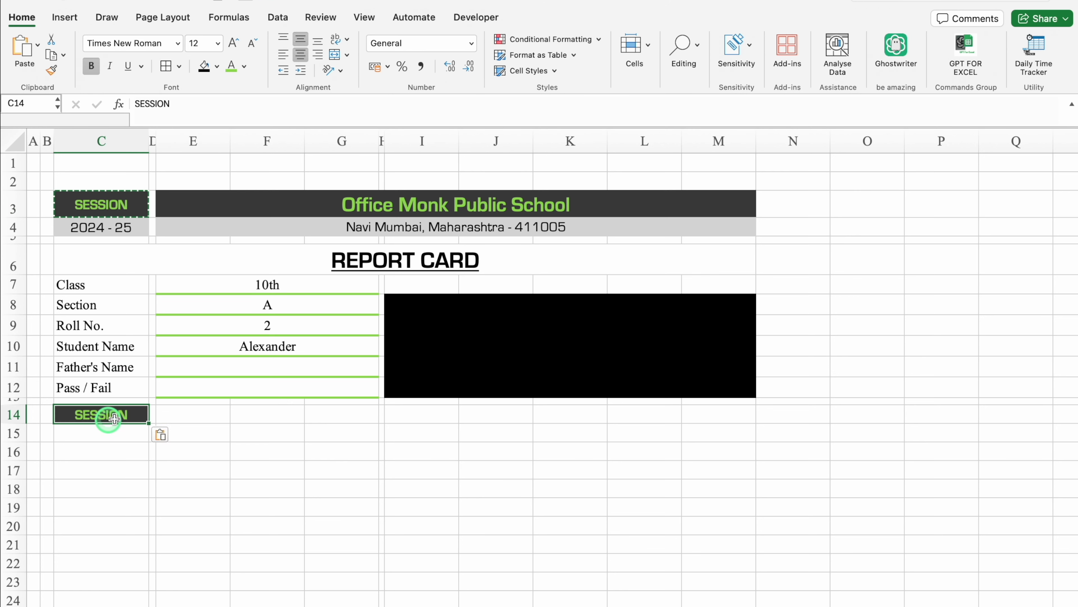
{"action": "key", "text": "Delete"}
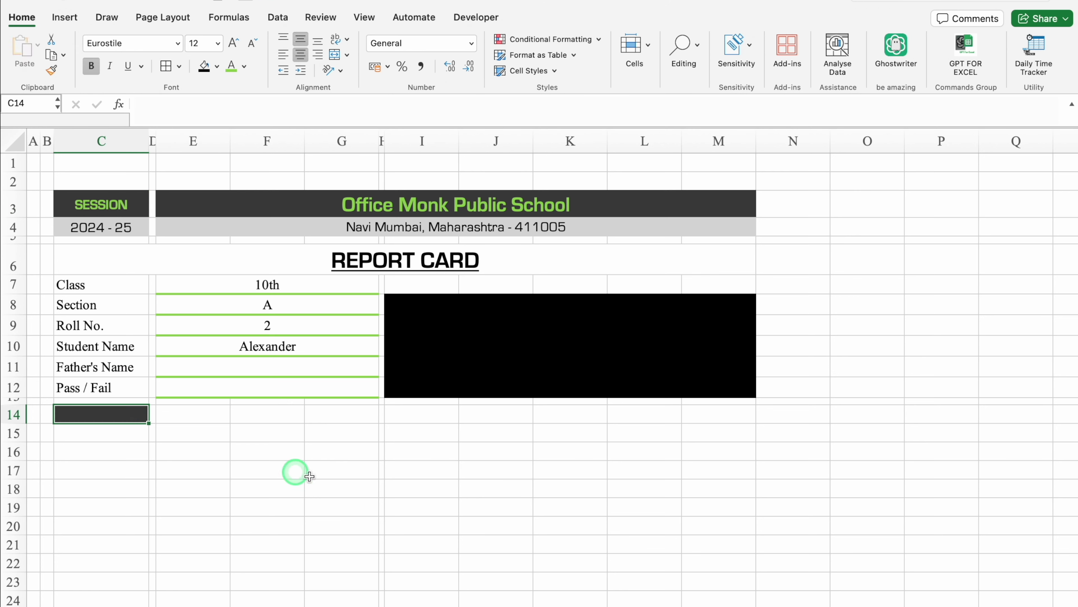
{"action": "type", "text": "Sub"}
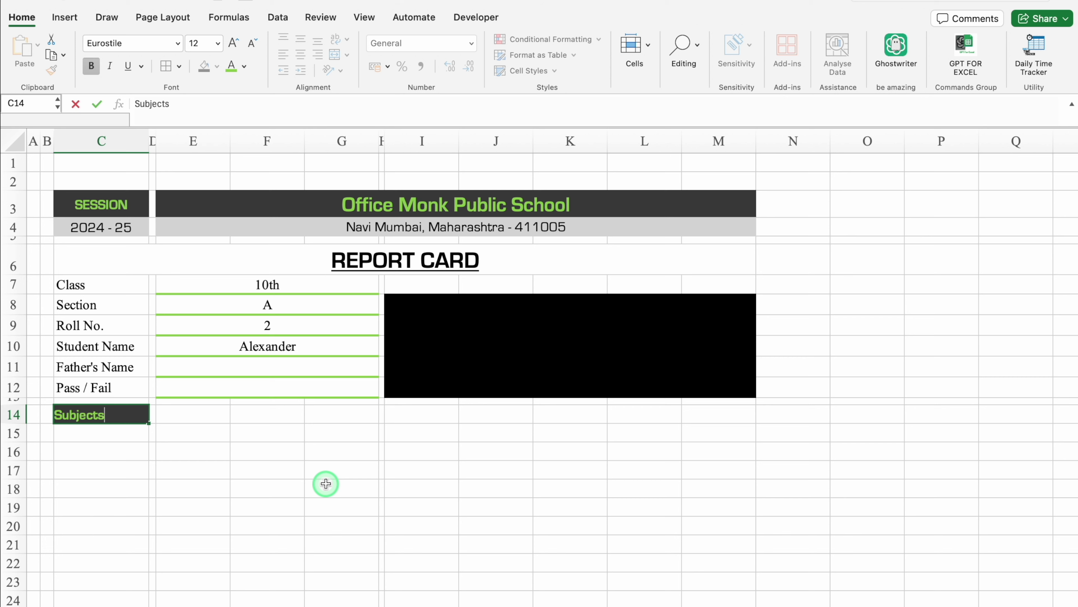
Step: Finish the "Subjects" heading in C14, widen column C and shrink row 15 to a thin spacer
{"action": "type", "text": "jects"}
{"action": "key", "text": "Return"}
{"action": "left_click_drag", "start_coordinate": [148, 140], "coordinate": [193, 141]}
{"action": "left_click_drag", "start_coordinate": [21, 442], "coordinate": [20, 424]}
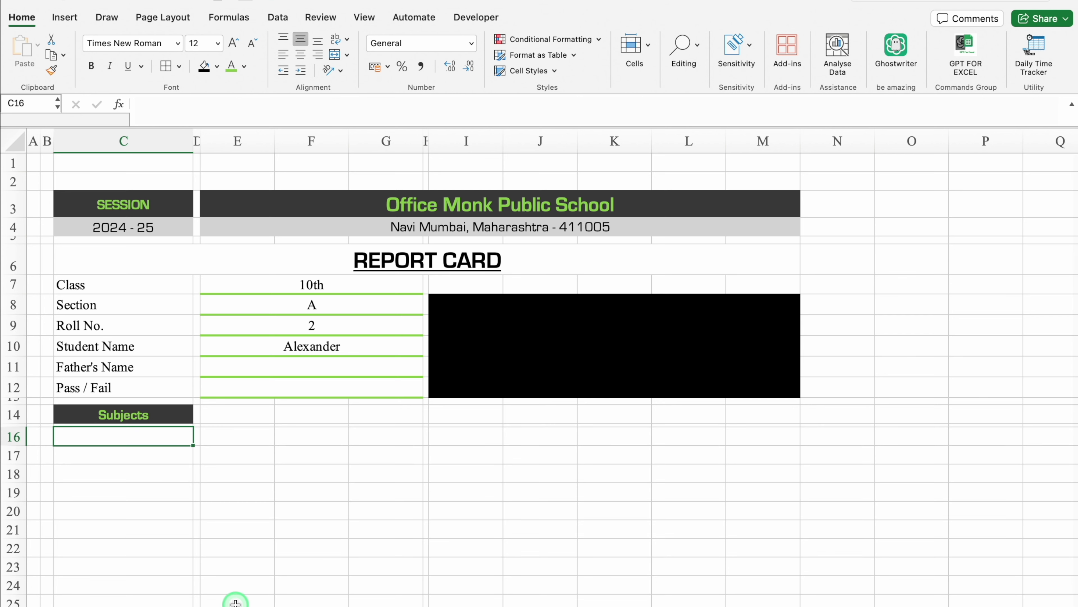
Step: List English, Hindi, Science, Maths, Social Science, Arts and Physical Education in C16 to C22
{"action": "type", "text": "English"}
{"action": "key", "text": "Return"}
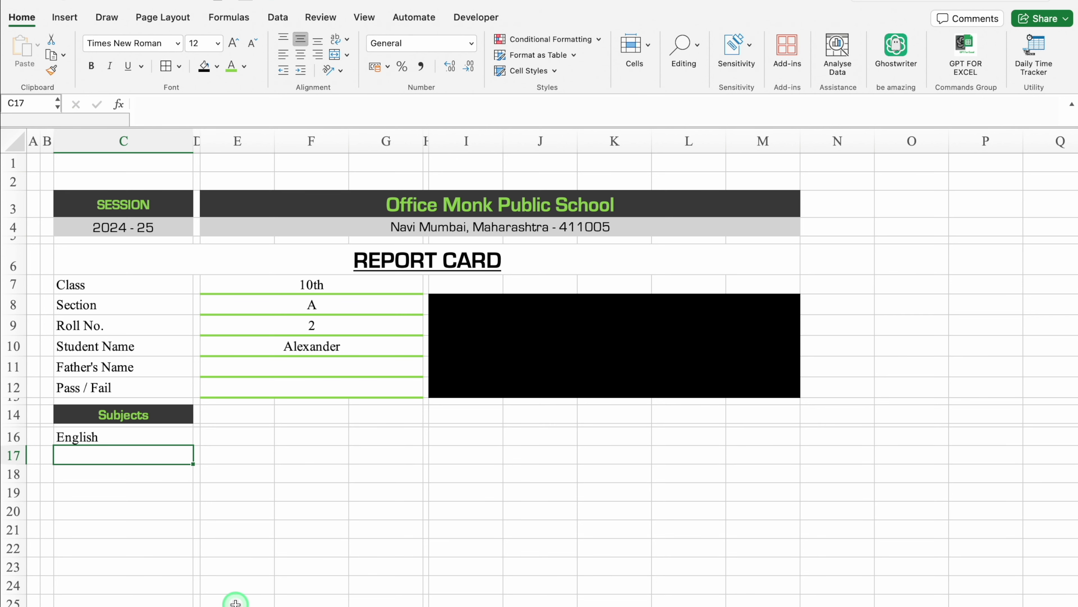
{"action": "type", "text": "Hindi"}
{"action": "key", "text": "Return"}
{"action": "type", "text": "Science"}
{"action": "key", "text": "Return"}
{"action": "type", "text": "Maths"}
{"action": "key", "text": "Return"}
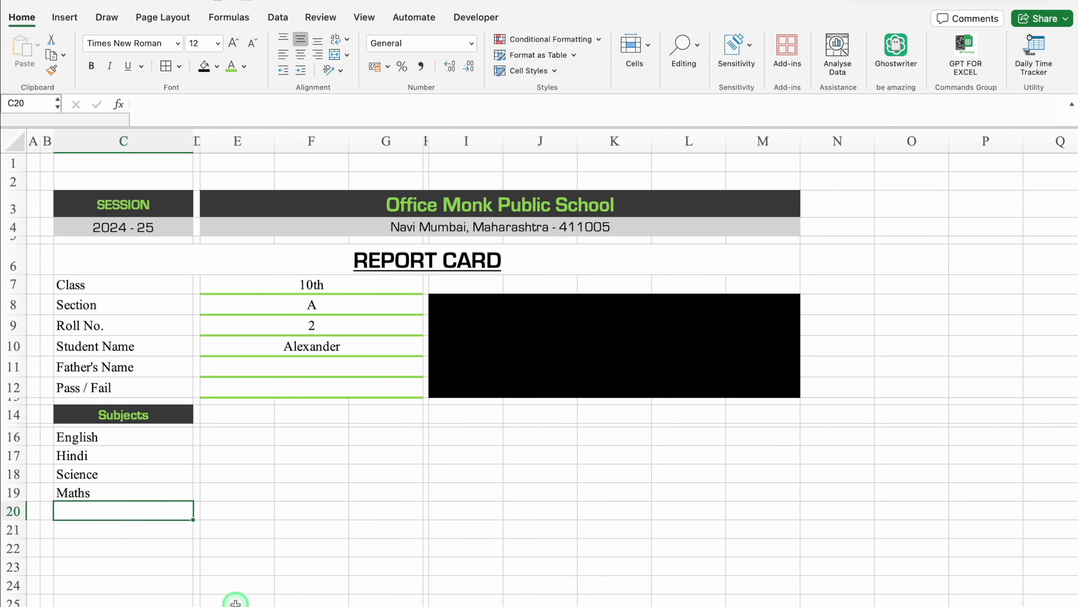
{"action": "type", "text": "Social Science"}
{"action": "key", "text": "Return"}
{"action": "type", "text": "Arts"}
{"action": "key", "text": "Return"}
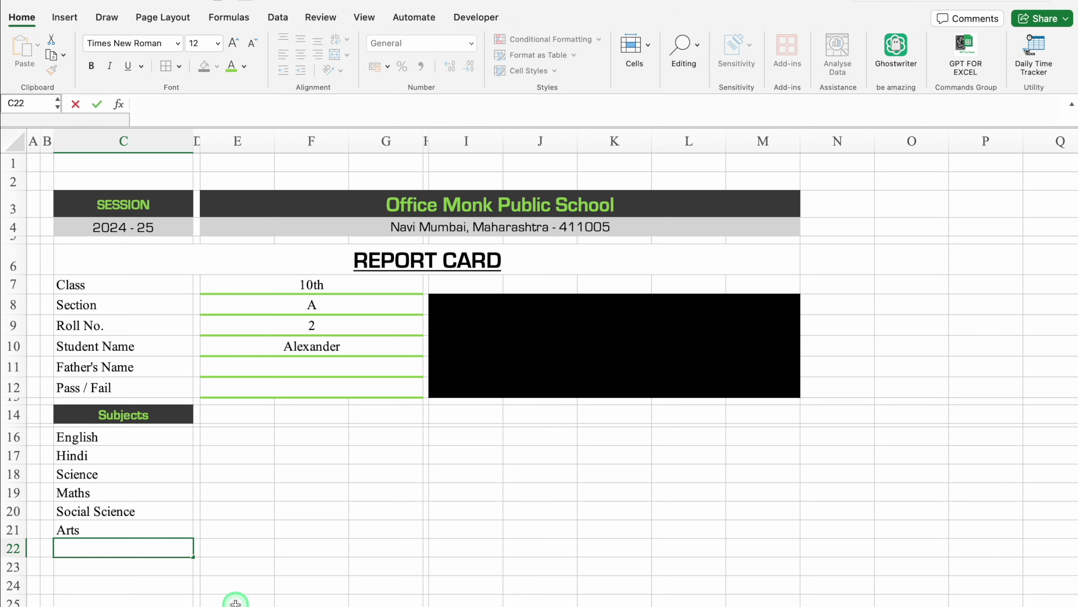
{"action": "type", "text": "Physical Education"}
{"action": "key", "text": "Return"}
Step: Shade the English, Science, Social Science and Physical Education cells with a medium gray fill
{"action": "left_click", "coordinate": [123, 437]}
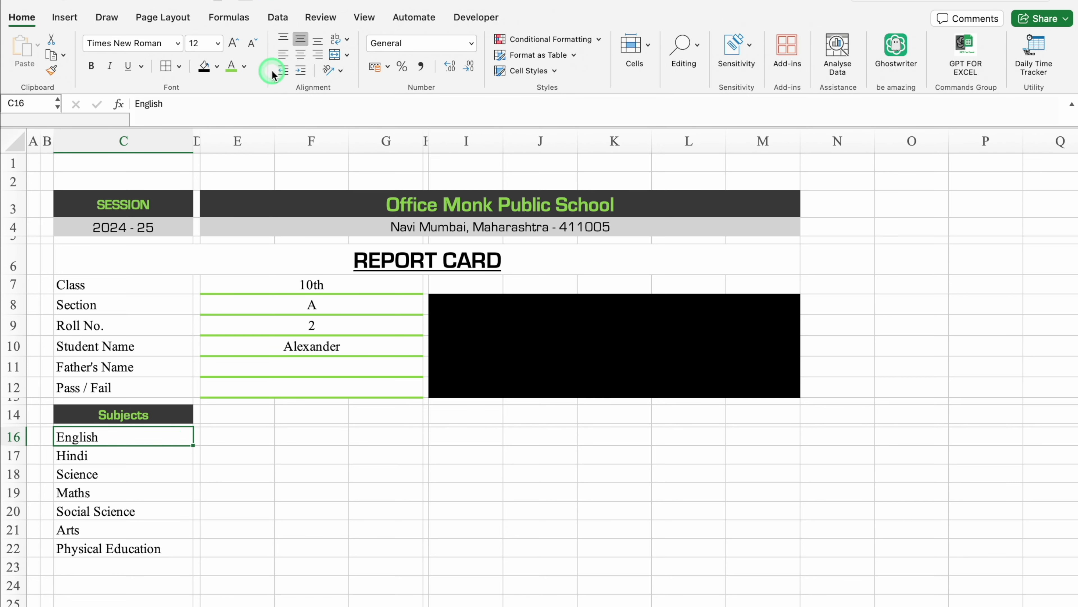
{"action": "left_click", "coordinate": [224, 71]}
{"action": "left_click", "coordinate": [209, 151]}
{"action": "key", "text": "Down"}
{"action": "key", "text": "Down"}
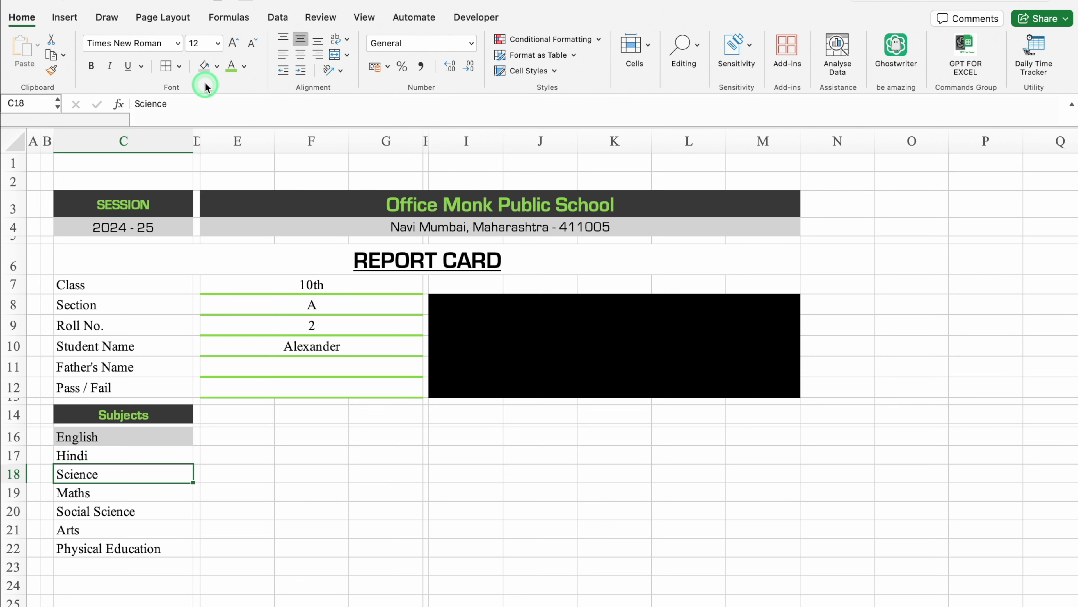
{"action": "key", "text": "super+y"}
{"action": "key", "text": "Down"}
{"action": "key", "text": "Down"}
{"action": "key", "text": "super+y"}
{"action": "left_click", "coordinate": [149, 545]}
{"action": "key", "text": "super+y"}
Step: Shade the remaining subject cells, Hindi, Maths and Arts, with a lighter gray fill
{"action": "left_click", "coordinate": [141, 455]}
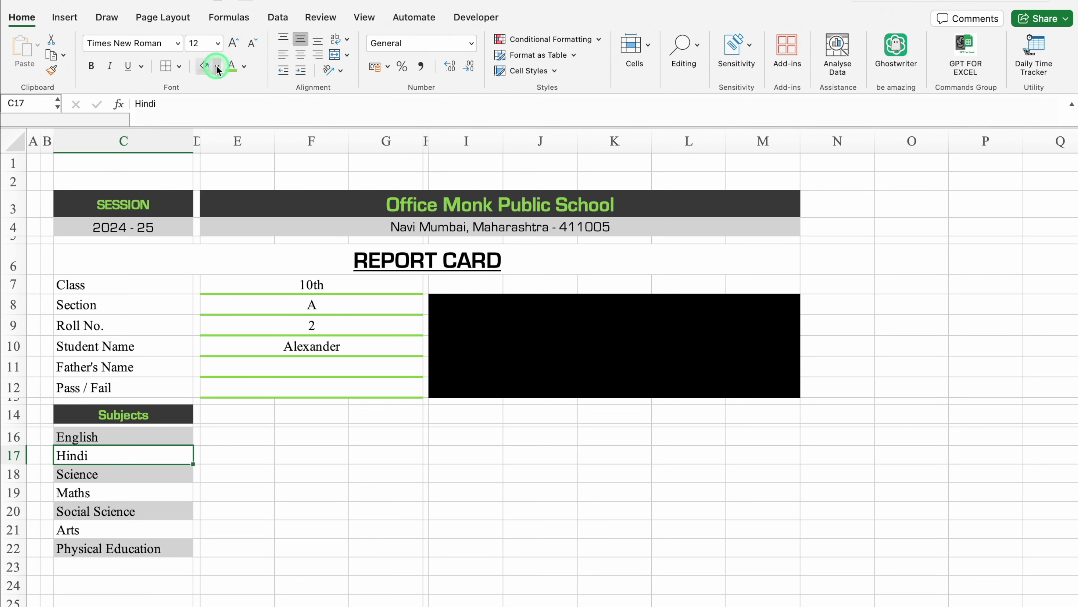
{"action": "left_click", "coordinate": [217, 66]}
{"action": "left_click", "coordinate": [208, 146]}
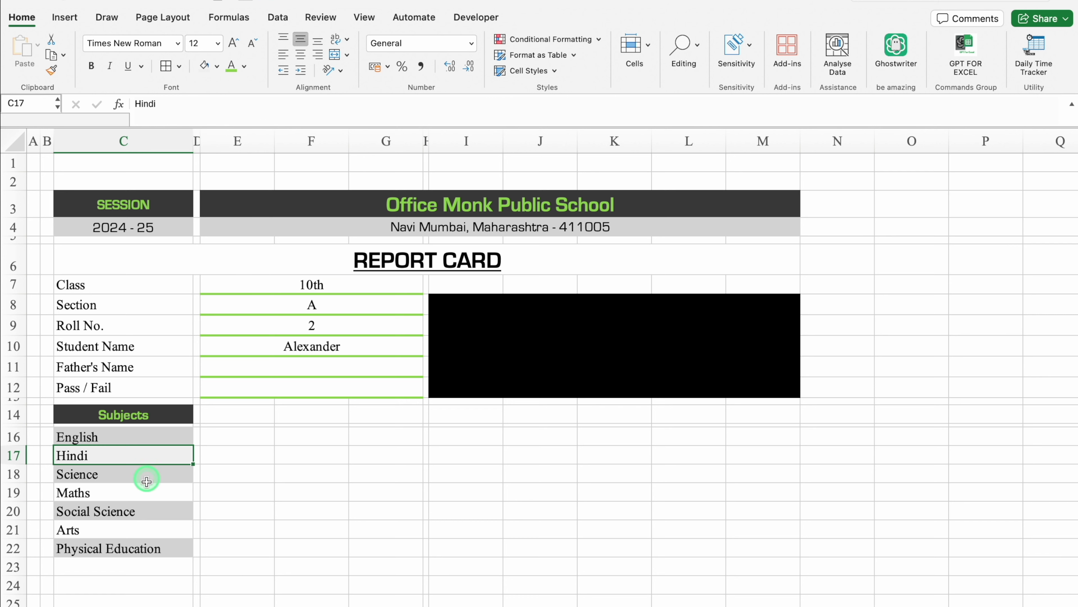
{"action": "key", "text": "Down"}
{"action": "key", "text": "Down"}
{"action": "key", "text": "super+y"}
{"action": "key", "text": "Down"}
{"action": "key", "text": "Down"}
{"action": "left_click", "coordinate": [205, 73]}
{"action": "left_click", "coordinate": [353, 462]}
Step: Enter the heading "Q1" in E14 and center it horizontally
{"action": "left_click", "coordinate": [242, 417]}
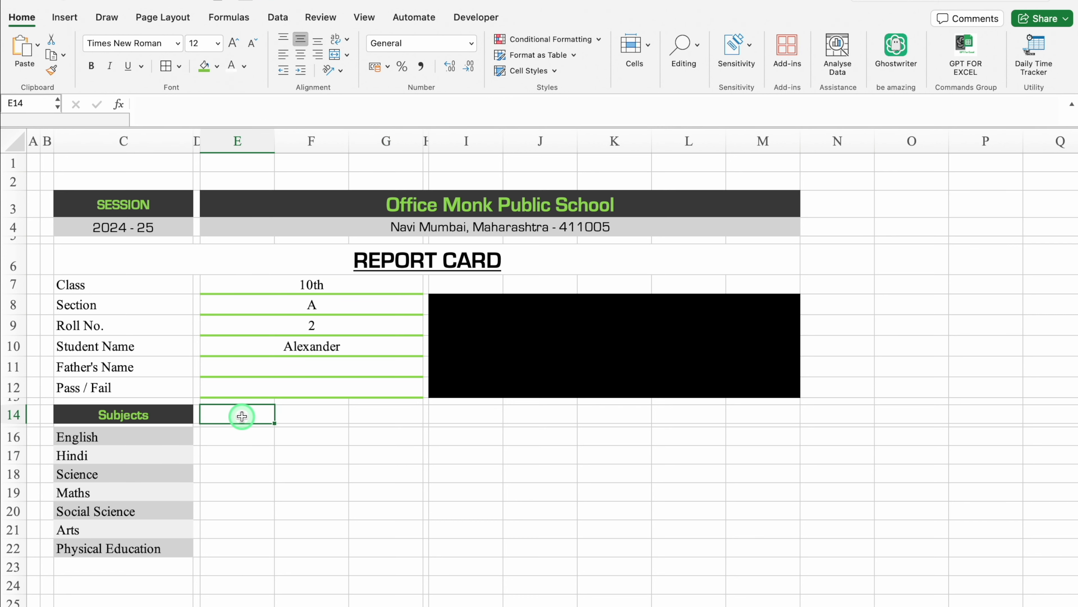
{"action": "type", "text": "Q1"}
{"action": "left_click", "coordinate": [318, 455]}
{"action": "left_click", "coordinate": [241, 412]}
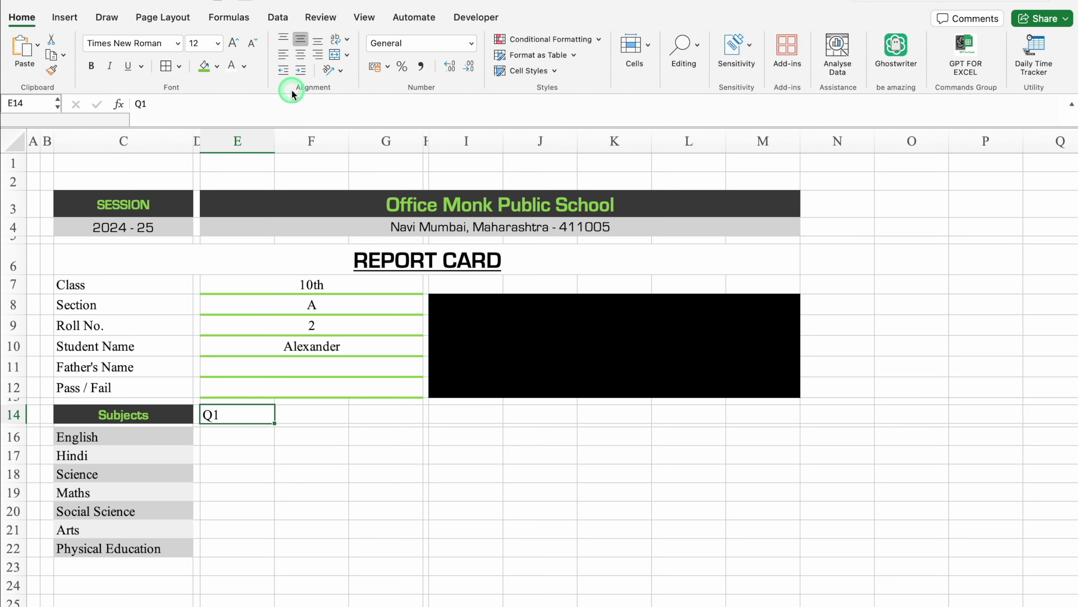
{"action": "left_click", "coordinate": [301, 57]}
Step: Set the font of row 14 to Eurostile and give the Q1 heading a green fill with white text
{"action": "left_click", "coordinate": [13, 414]}
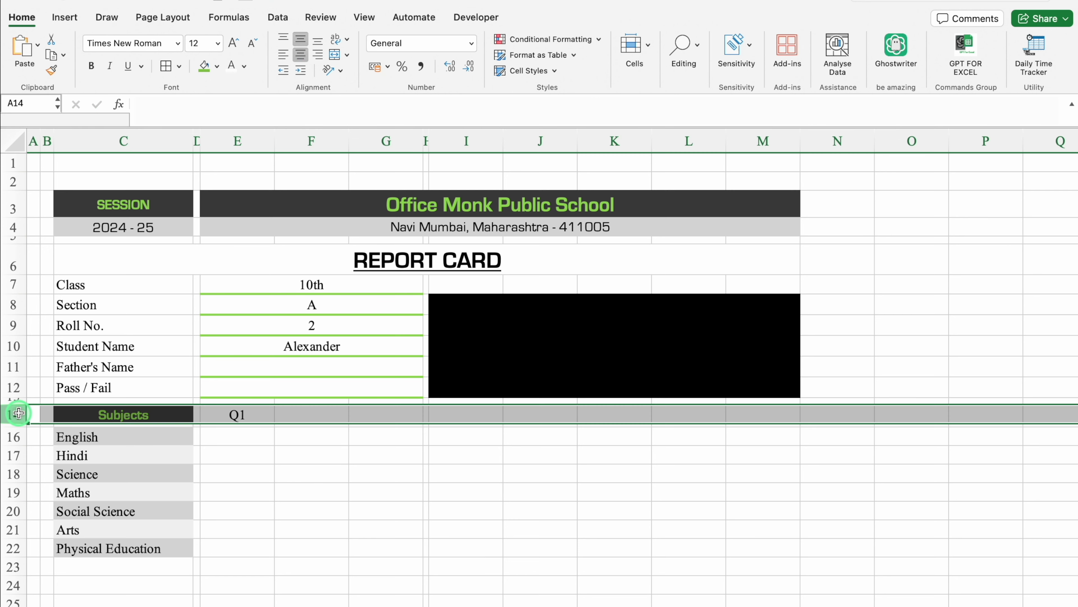
{"action": "left_click", "coordinate": [177, 43]}
{"action": "left_click", "coordinate": [255, 164]}
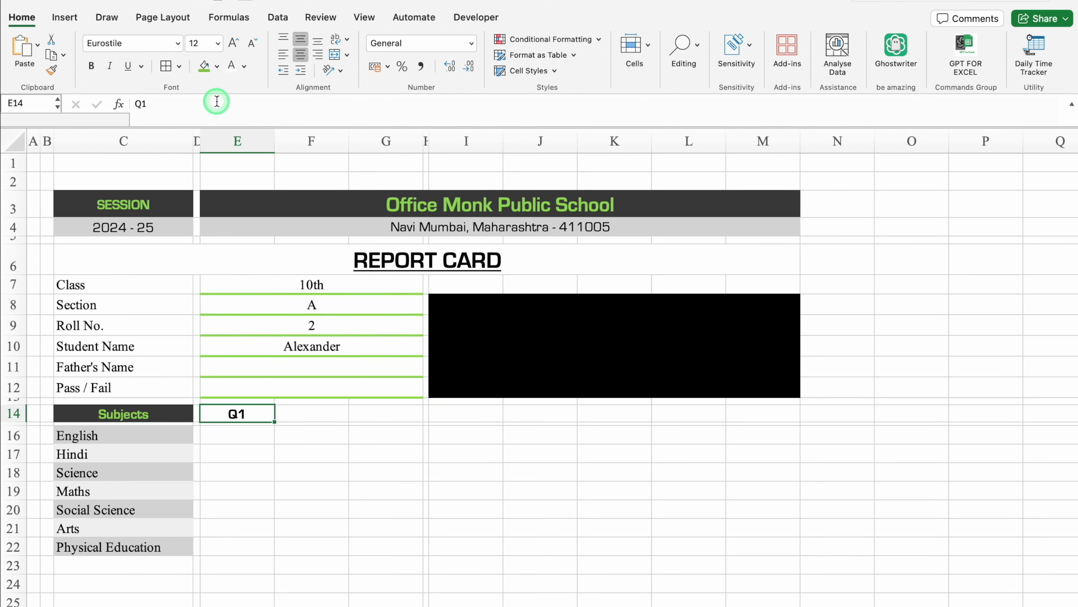
{"action": "left_click", "coordinate": [217, 66]}
{"action": "left_click", "coordinate": [209, 264]}
{"action": "left_click", "coordinate": [231, 67]}
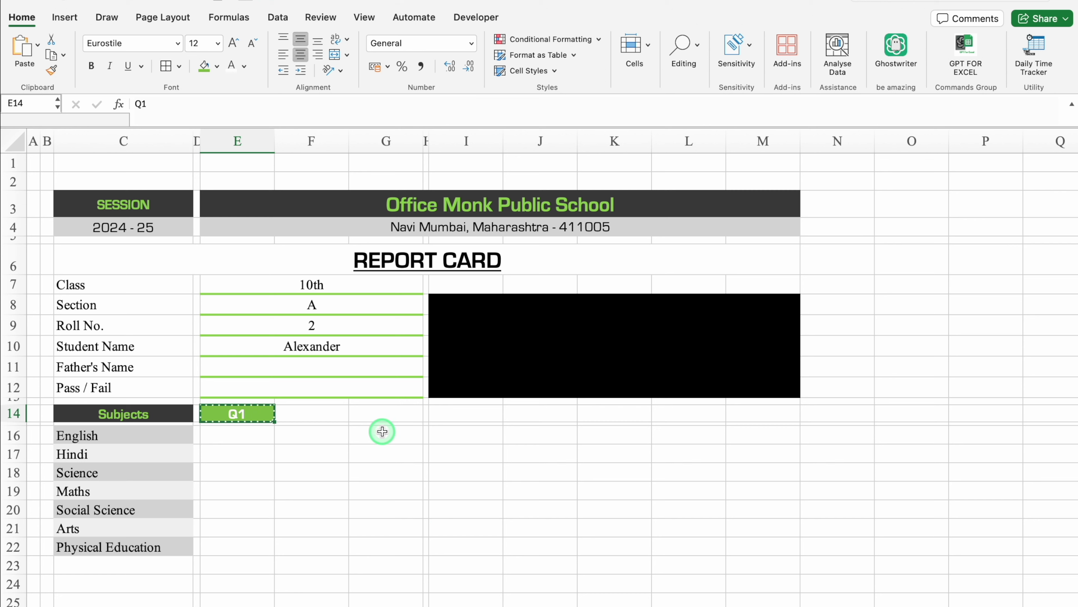
Step: Paste copies of the formatted Q1 heading into G14, I14 and K14
{"action": "left_click", "coordinate": [320, 411]}
{"action": "key", "text": "Right"}
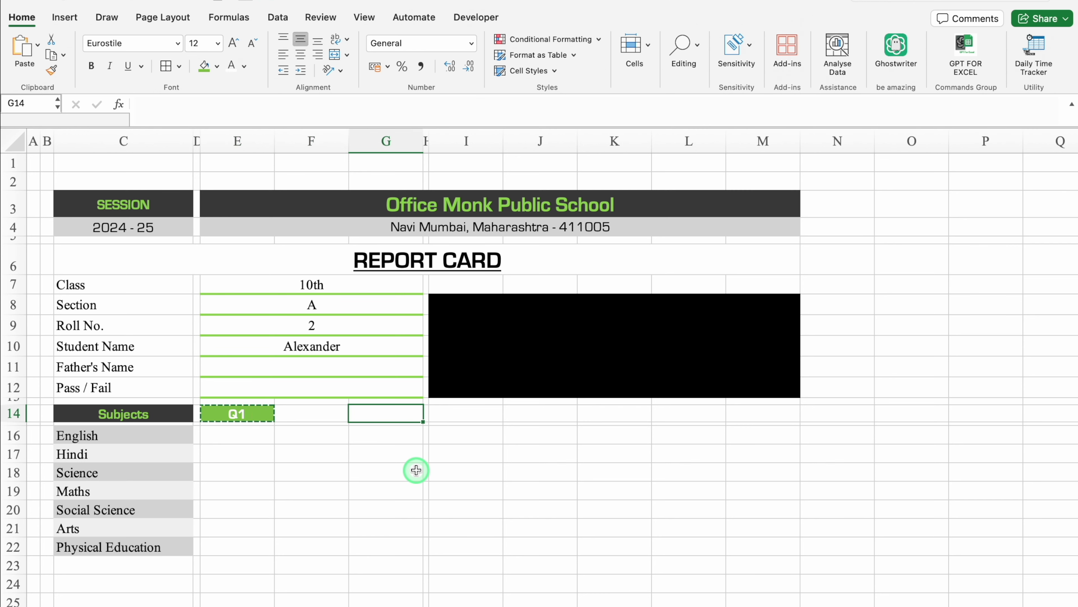
{"action": "key", "text": "super+v"}
{"action": "key", "text": "Right"}
{"action": "key", "text": "Right"}
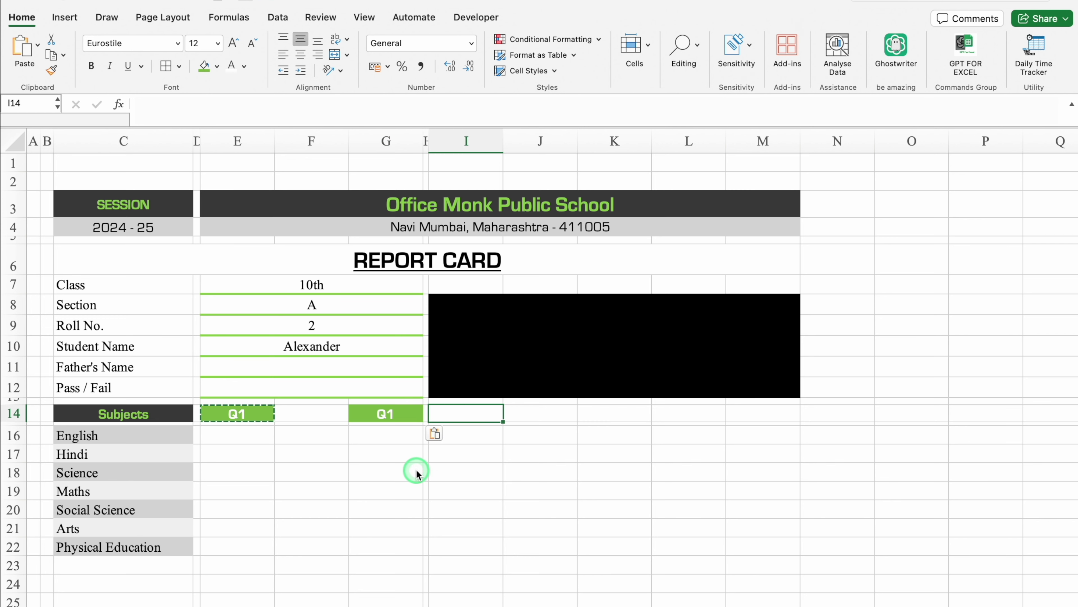
{"action": "key", "text": "super+v"}
{"action": "key", "text": "Right"}
{"action": "key", "text": "Right"}
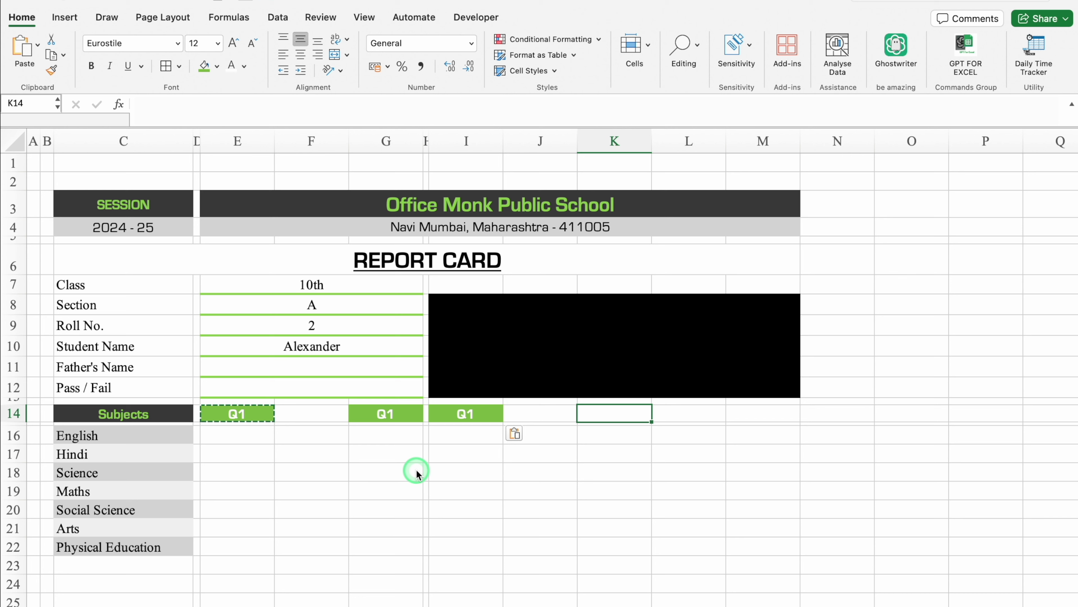
{"action": "key", "text": "super+v"}
Step: Rename the copied headings in G14, I14 and K14 to Q2, Q3 and Q4, and narrow columns F and J into spacers
{"action": "key", "text": "Left"}
{"action": "key", "text": "Left"}
{"action": "key", "text": "Left"}
{"action": "key", "text": "Left"}
{"action": "key", "text": "Escape"}
{"action": "type", "text": "Q2"}
{"action": "key", "text": "Right"}
{"action": "key", "text": "Right"}
{"action": "type", "text": "Q3"}
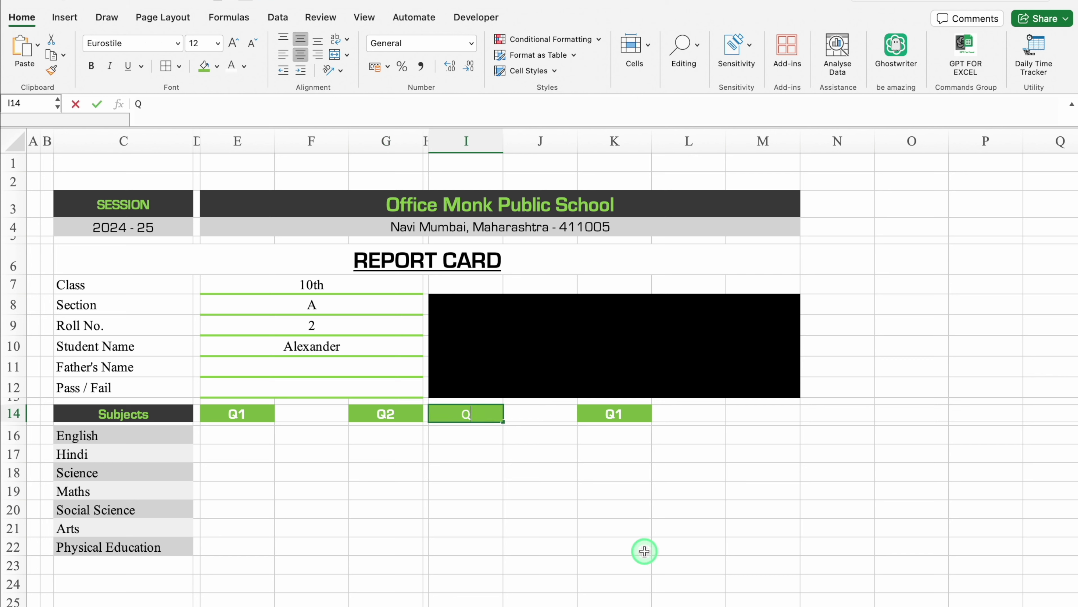
{"action": "key", "text": "Right"}
{"action": "key", "text": "Right"}
{"action": "type", "text": "Q"}
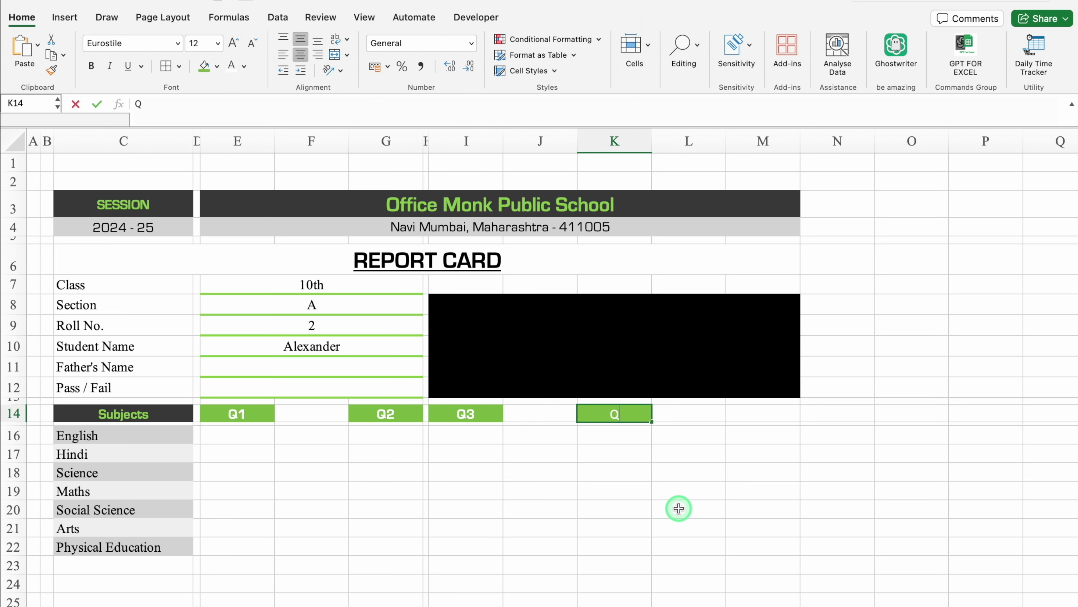
{"action": "type", "text": "4"}
{"action": "key", "text": "Return"}
{"action": "left_click_drag", "start_coordinate": [349, 141], "coordinate": [283, 165]}
{"action": "left_click_drag", "start_coordinate": [512, 140], "coordinate": [443, 140]}
Step: Copy the Subjects heading to M14, replace its text with "Average" and narrow column L into a spacer
{"action": "left_click", "coordinate": [123, 414]}
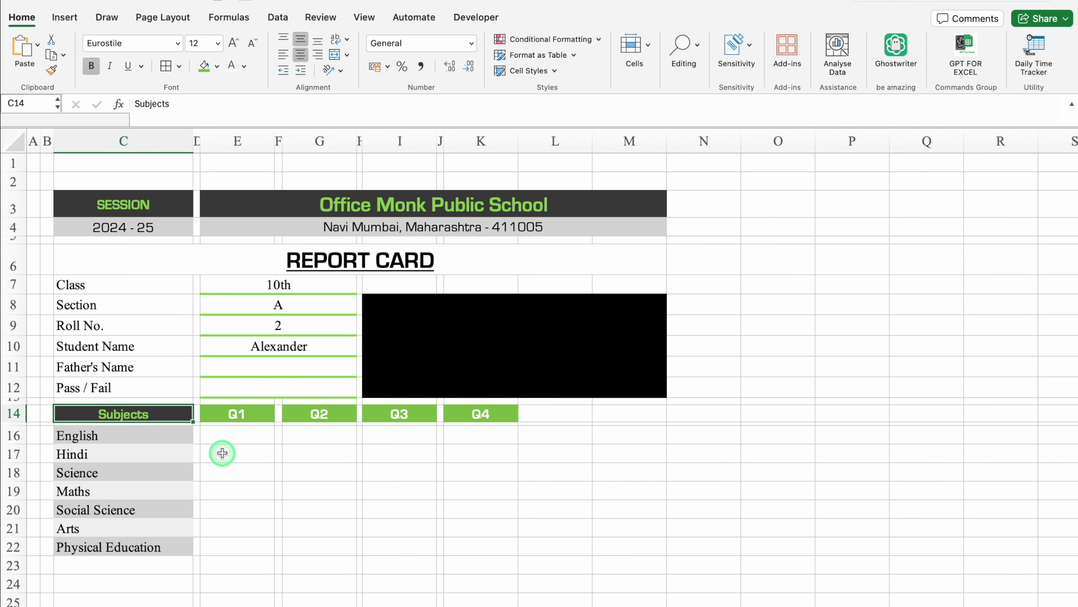
{"action": "key", "text": "super+c"}
{"action": "left_click", "coordinate": [620, 413]}
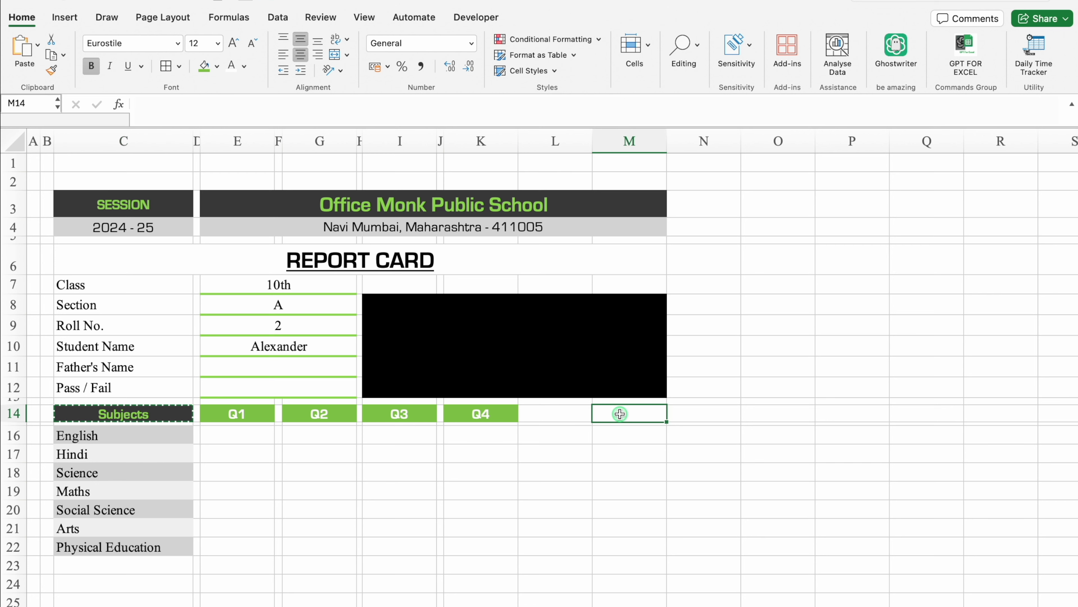
{"action": "key", "text": "super+v"}
{"action": "key", "text": "Delete"}
{"action": "type", "text": "Average"}
{"action": "key", "text": "Return"}
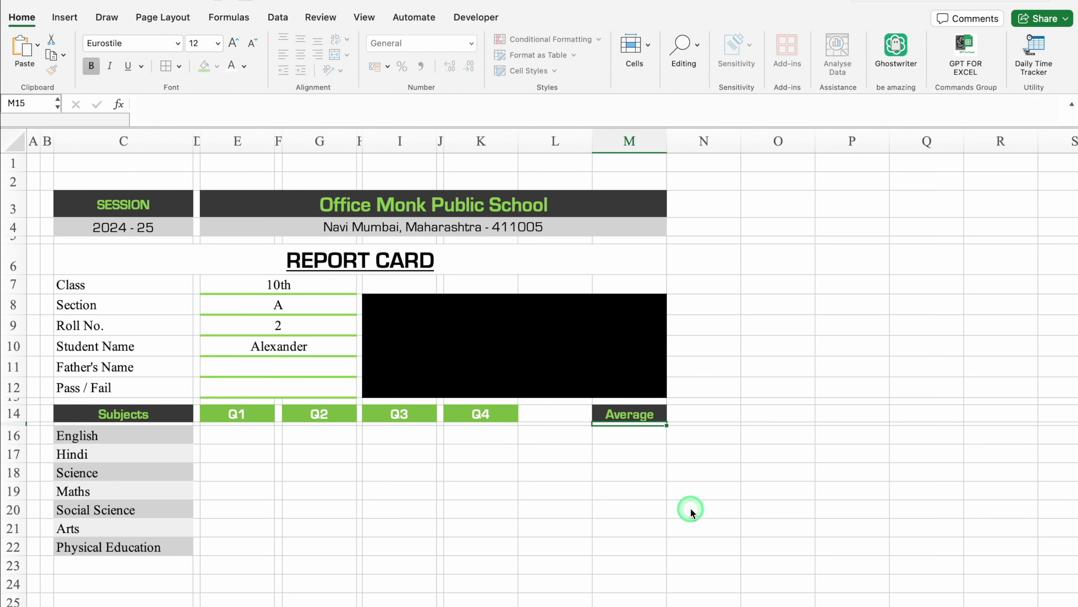
{"action": "left_click_drag", "start_coordinate": [592, 144], "coordinate": [526, 156]}
{"action": "left_click", "coordinate": [406, 493]}
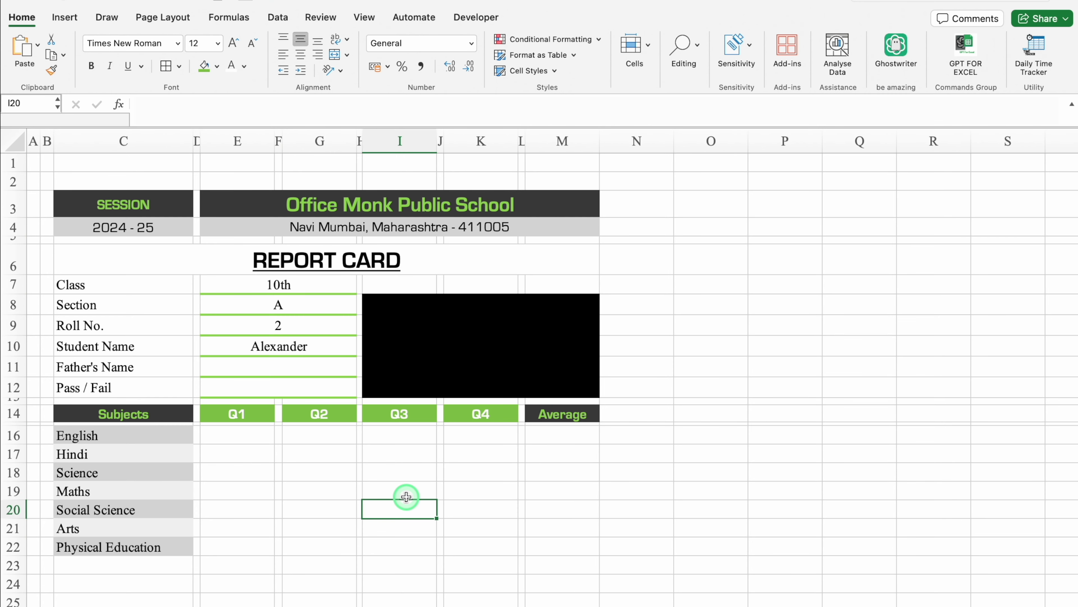
Step: Enter the row labels "Average" in C24 and "Grade" in C25, below the subject list
{"action": "scroll", "coordinate": [407, 496], "scroll_direction": "down", "scroll_amount": 5}
{"action": "left_click", "coordinate": [136, 323]}
{"action": "left_click", "coordinate": [128, 313]}
{"action": "left_click", "coordinate": [129, 330]}
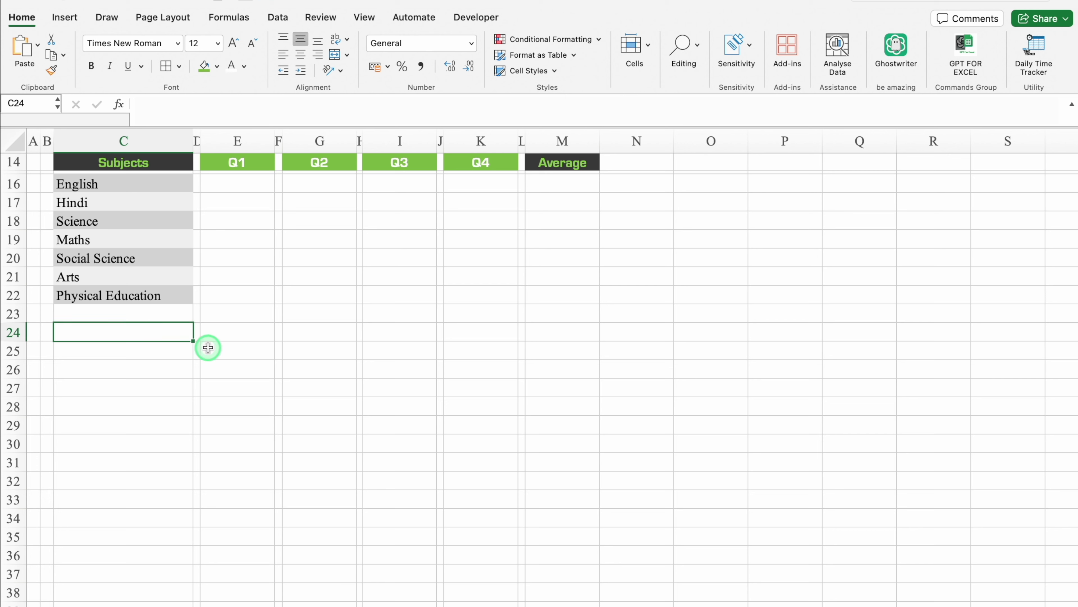
{"action": "type", "text": "Average"}
{"action": "key", "text": "Return"}
{"action": "type", "text": "Grade"}
{"action": "key", "text": "Return"}
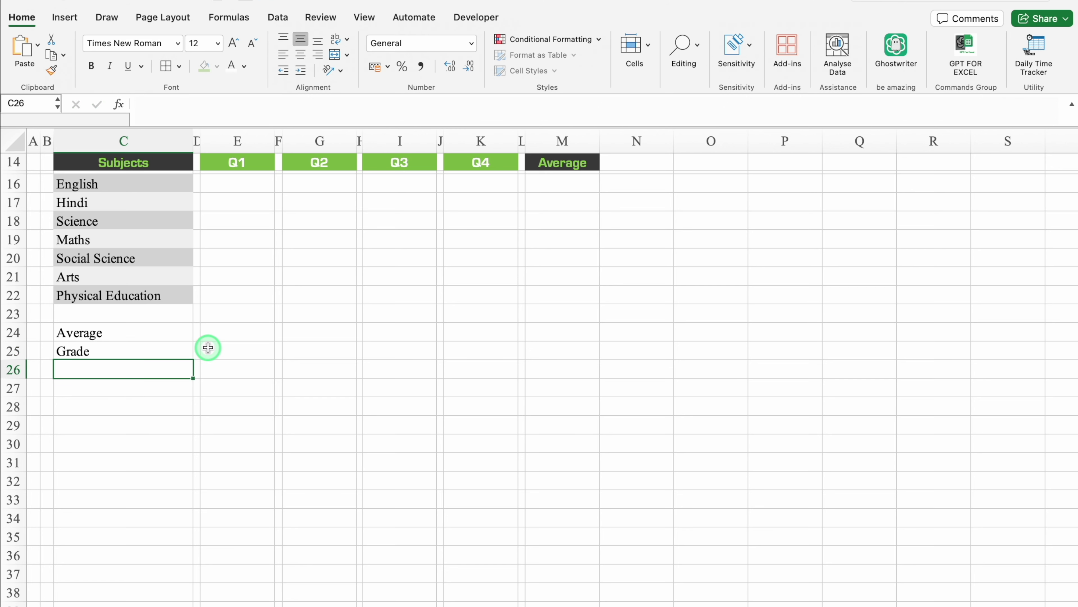
Step: Make row 26 a thin spacer and row 27 taller, and enter "Teacher's Remarks" in C27
{"action": "left_click_drag", "start_coordinate": [16, 376], "coordinate": [22, 403]}
{"action": "left_click", "coordinate": [100, 376]}
{"action": "left_click", "coordinate": [133, 380]}
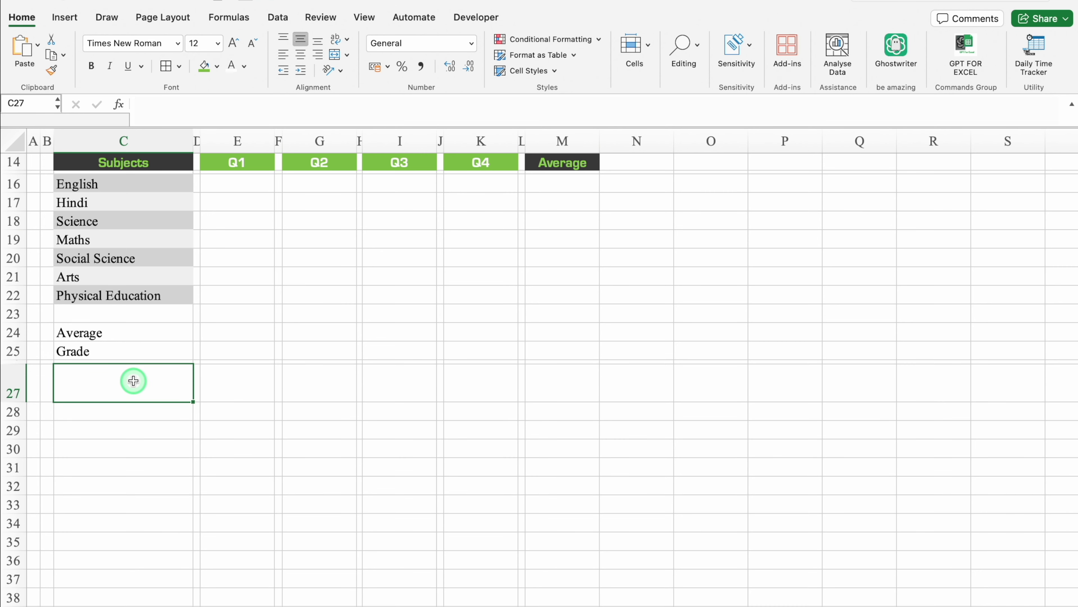
{"action": "type", "text": "Teacher"}
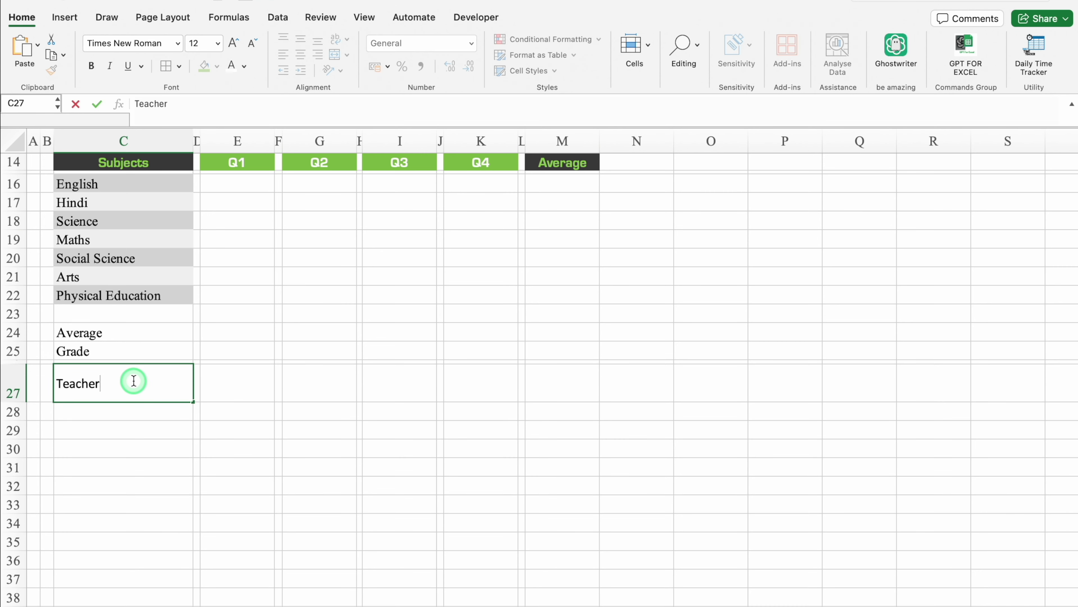
{"action": "type", "text": "'s Remarks"}
{"action": "key", "text": "Return"}
Step: Format the Teacher's Remarks cell with a green fill and white, centered Eurostile text
{"action": "left_click", "coordinate": [137, 383]}
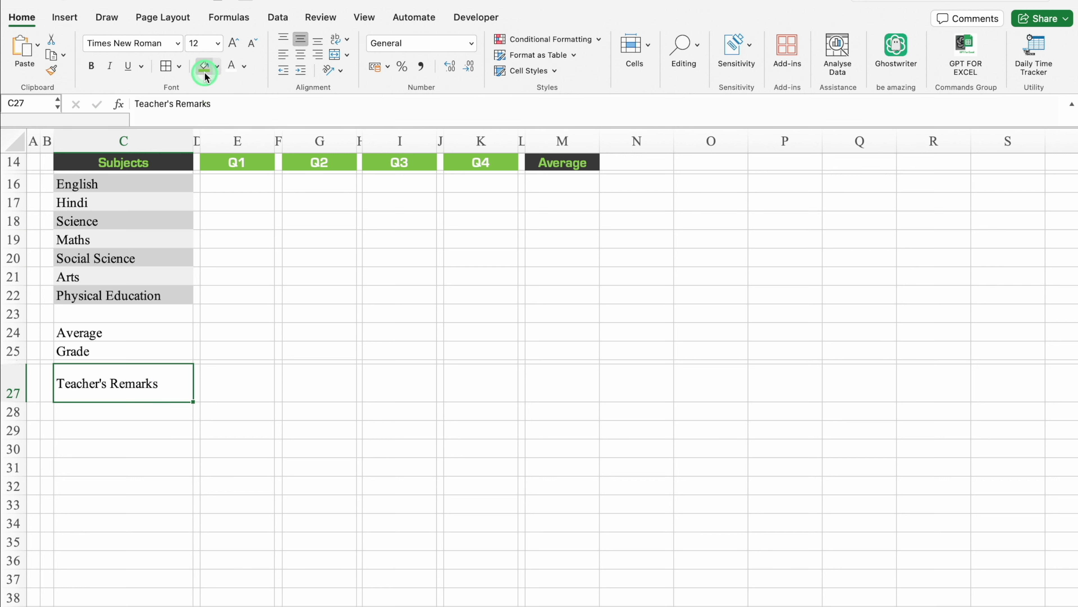
{"action": "left_click", "coordinate": [205, 73]}
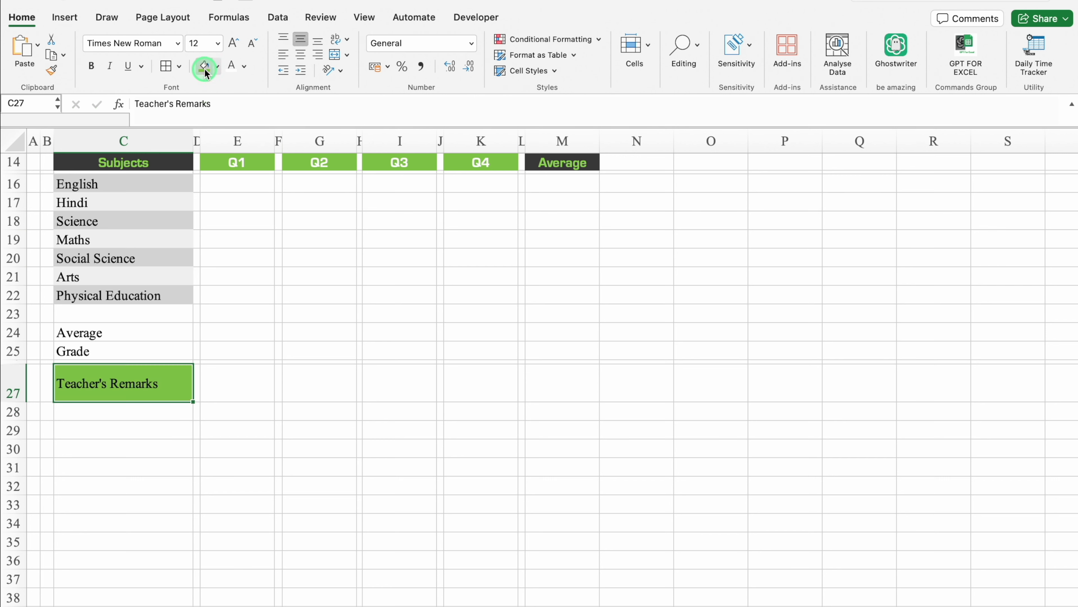
{"action": "left_click", "coordinate": [231, 68]}
{"action": "left_click", "coordinate": [178, 46]}
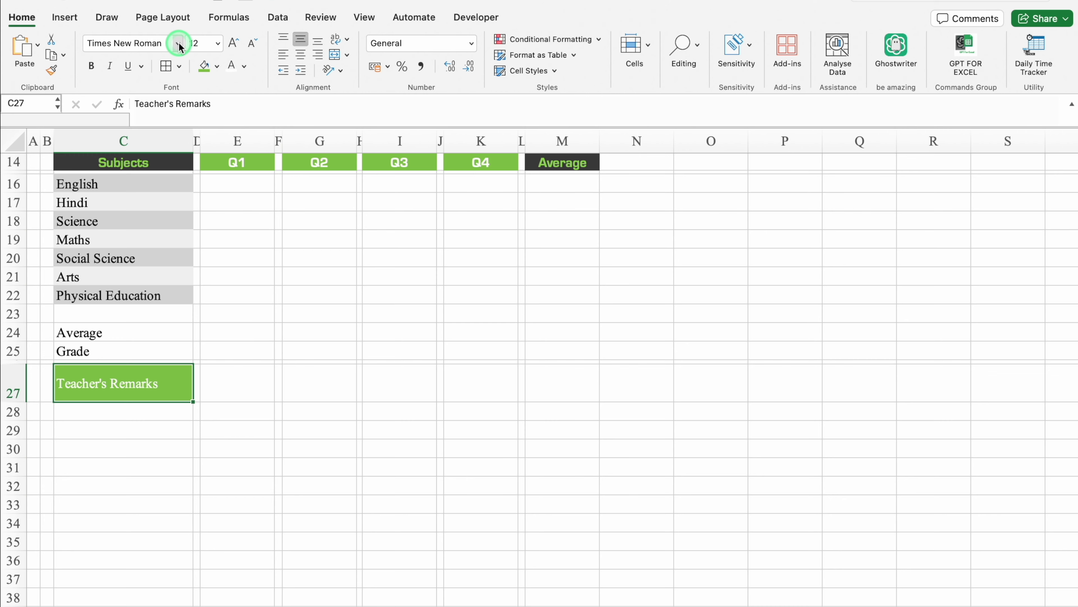
{"action": "left_click", "coordinate": [382, 193]}
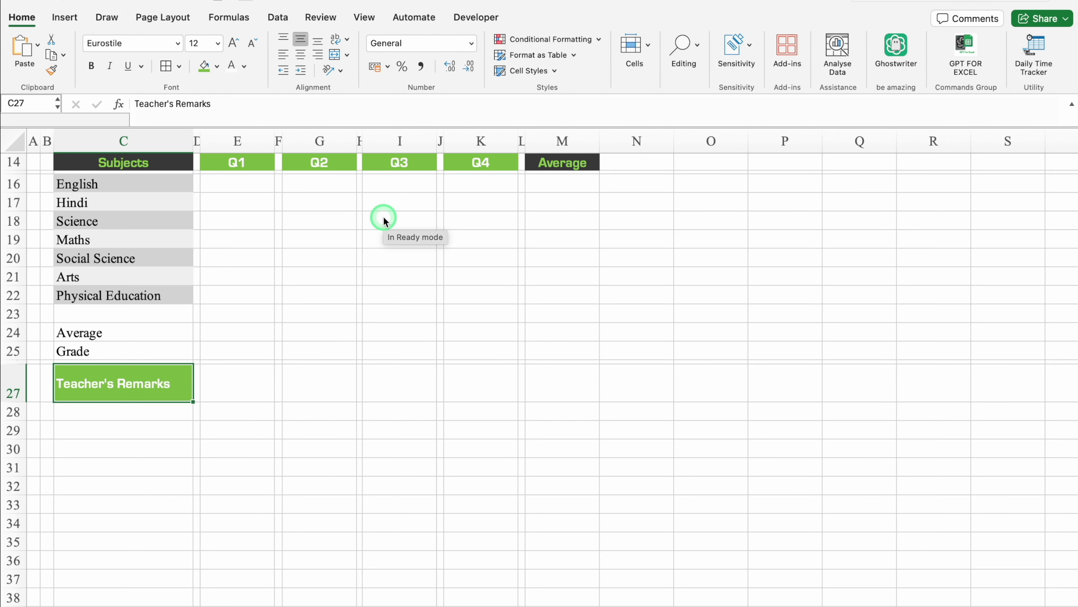
{"action": "left_click", "coordinate": [301, 55]}
Step: Merge cells E27 to M27 into one remarks box and fill it with gray
{"action": "left_click", "coordinate": [228, 384]}
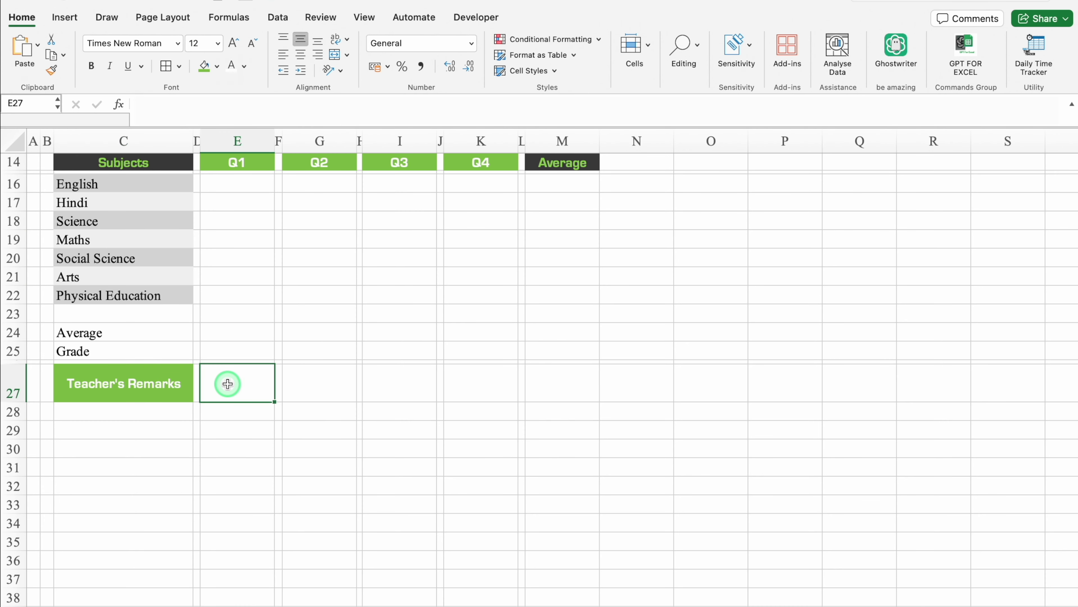
{"action": "left_click_drag", "start_coordinate": [228, 384], "coordinate": [562, 380]}
{"action": "left_click", "coordinate": [334, 54]}
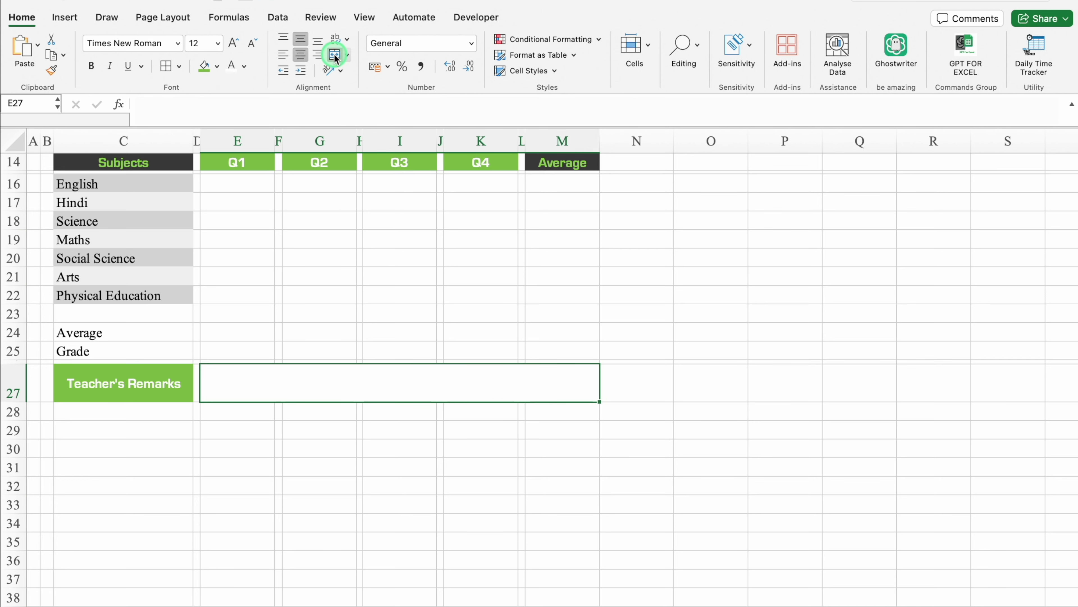
{"action": "left_click", "coordinate": [216, 66]}
{"action": "left_click", "coordinate": [209, 158]}
Step: Copy the dark Grading Scale block from the finished report card and paste it into the new card at B29
{"action": "left_click", "coordinate": [142, 427]}
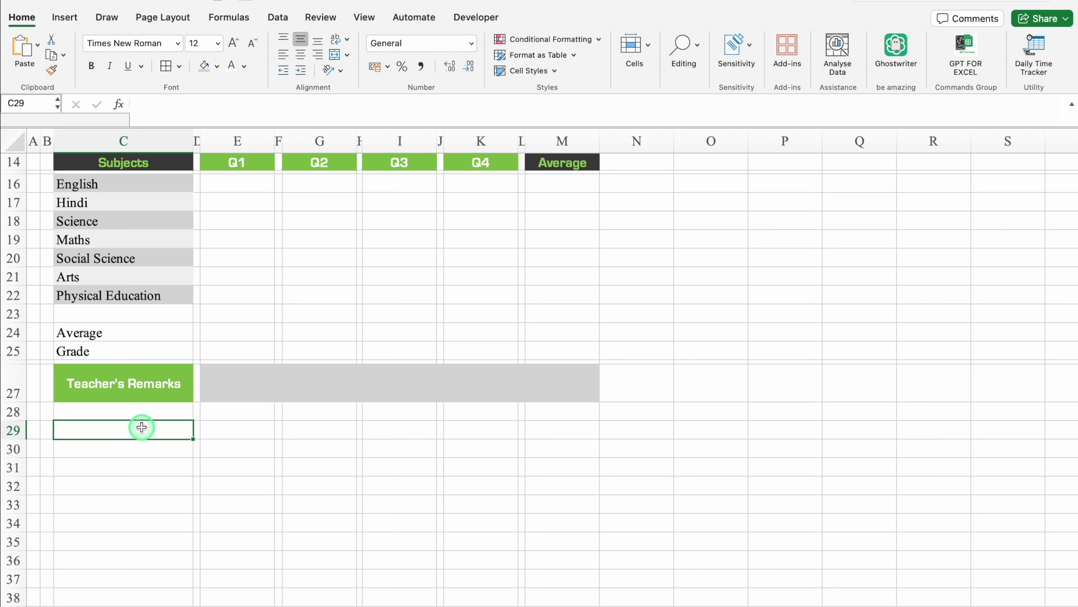
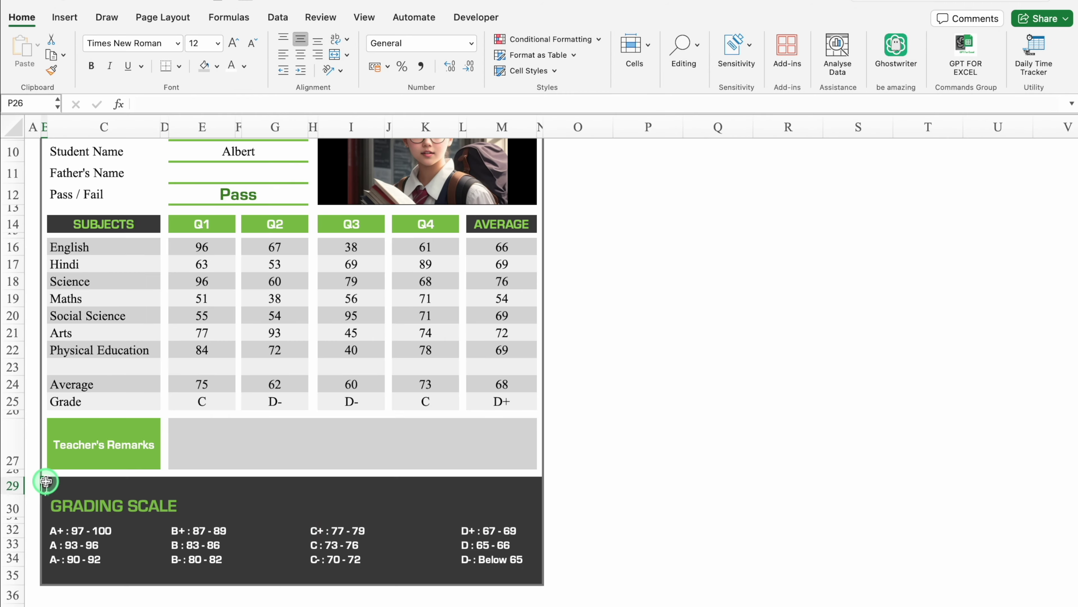
{"action": "left_click_drag", "start_coordinate": [44, 482], "coordinate": [481, 573]}
{"action": "key", "text": "super+c"}
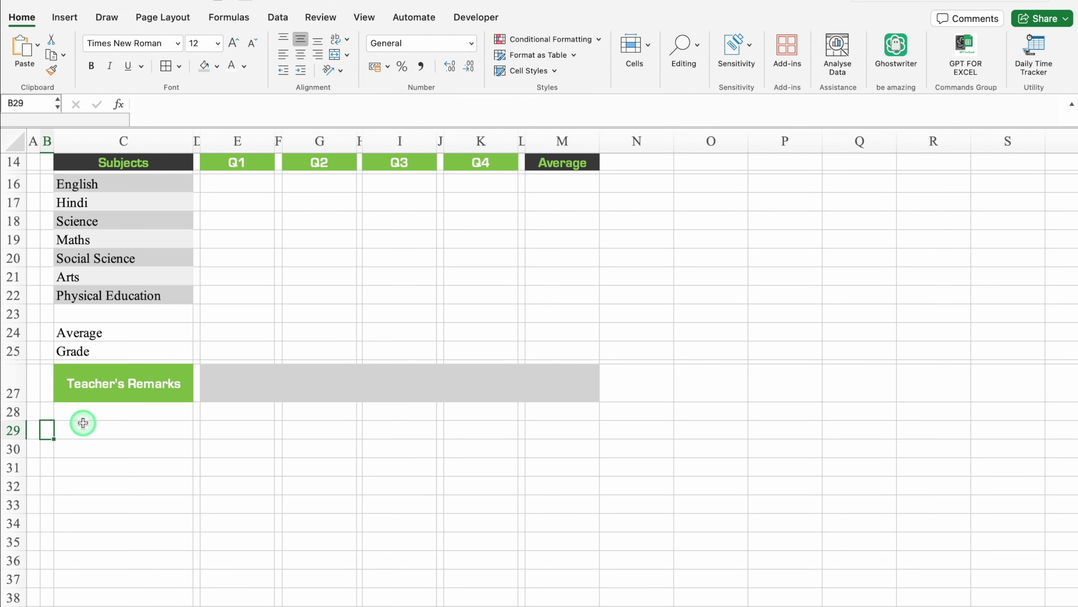
{"action": "key", "text": "super+v"}
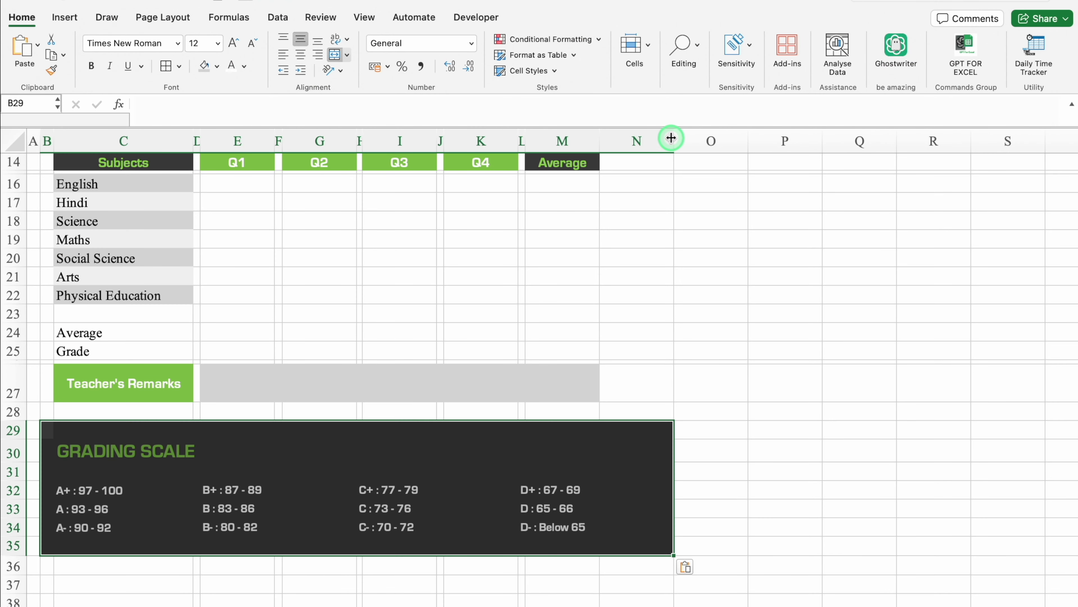
Step: Narrow column N and shrink row 28 into thin spacers around the grading scale
{"action": "left_click_drag", "start_coordinate": [674, 138], "coordinate": [607, 137]}
{"action": "left_click", "coordinate": [719, 276]}
{"action": "left_click_drag", "start_coordinate": [13, 420], "coordinate": [15, 407]}
Step: Apply a Thick Box Border around the whole report card, from B2 to N35
{"action": "scroll", "coordinate": [29, 340], "scroll_direction": "up", "scroll_amount": 10}
{"action": "left_click", "coordinate": [47, 180]}
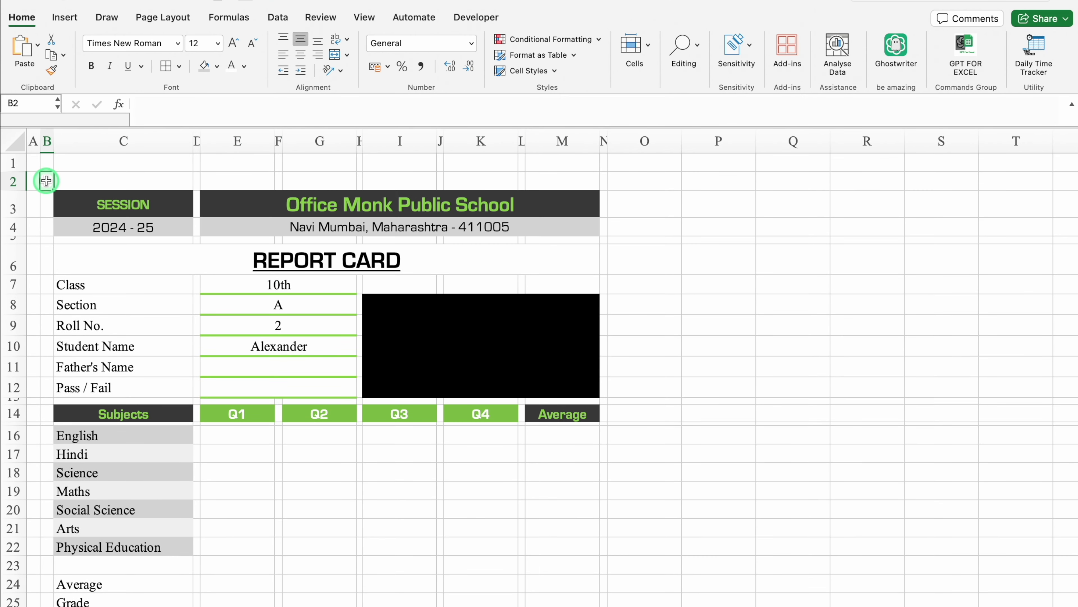
{"action": "left_click_drag", "start_coordinate": [46, 181], "coordinate": [605, 571]}
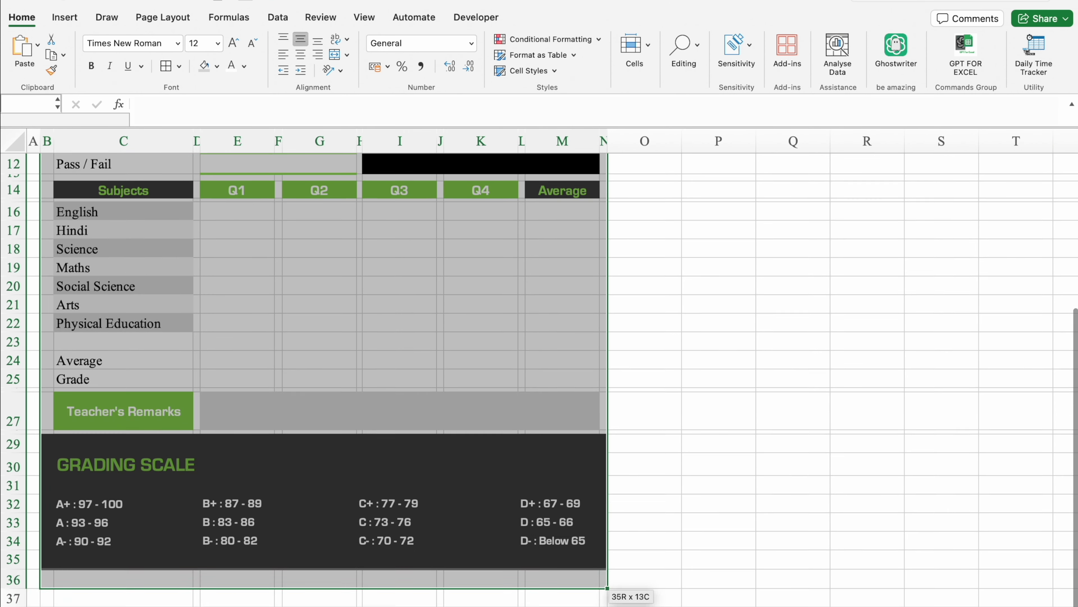
{"action": "left_click", "coordinate": [179, 66]}
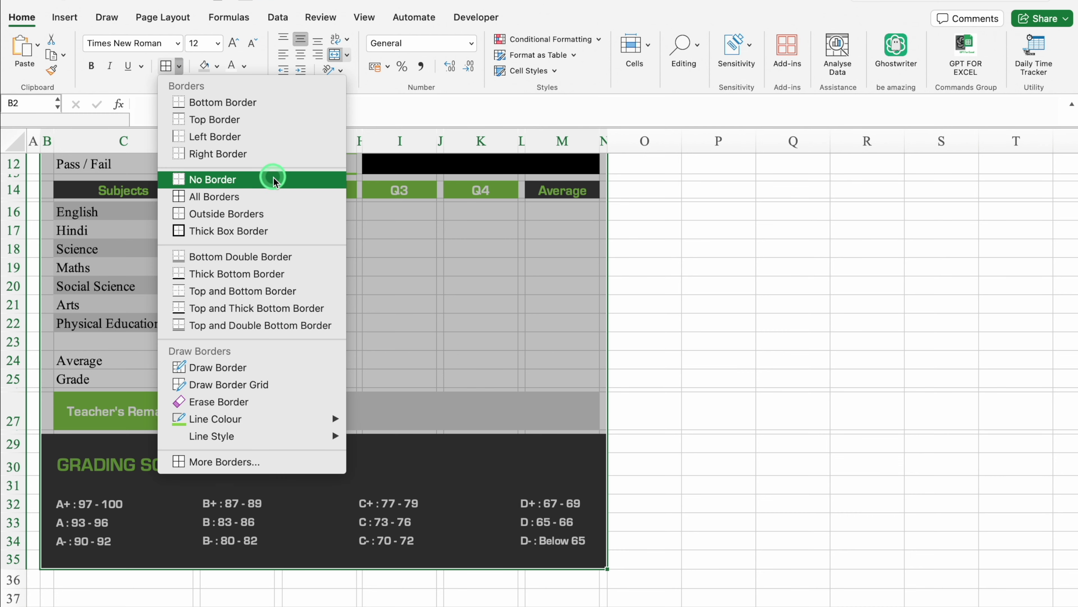
{"action": "left_click", "coordinate": [285, 230]}
{"action": "scroll", "coordinate": [673, 265], "scroll_direction": "up", "scroll_amount": 5}
{"action": "left_click", "coordinate": [673, 264]}
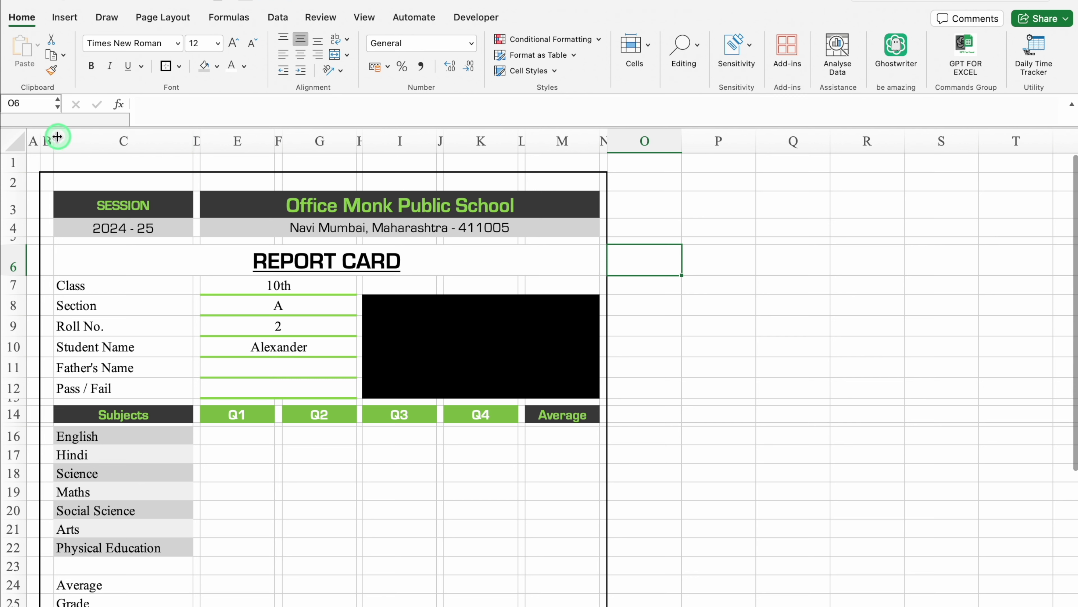
Step: Narrow column B and shrink row 2 into thin margins inside the report card border
{"action": "left_click_drag", "start_coordinate": [54, 139], "coordinate": [48, 139]}
{"action": "left_click_drag", "start_coordinate": [12, 190], "coordinate": [14, 178]}
{"action": "left_click", "coordinate": [718, 272]}
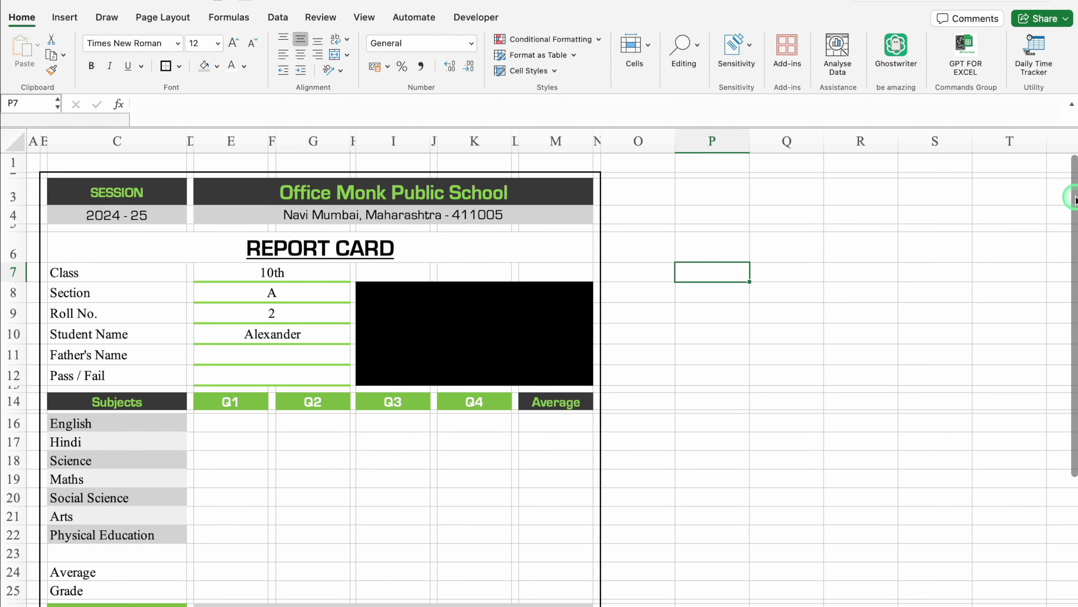
{"action": "left_click_drag", "start_coordinate": [1074, 199], "coordinate": [1068, 373]}
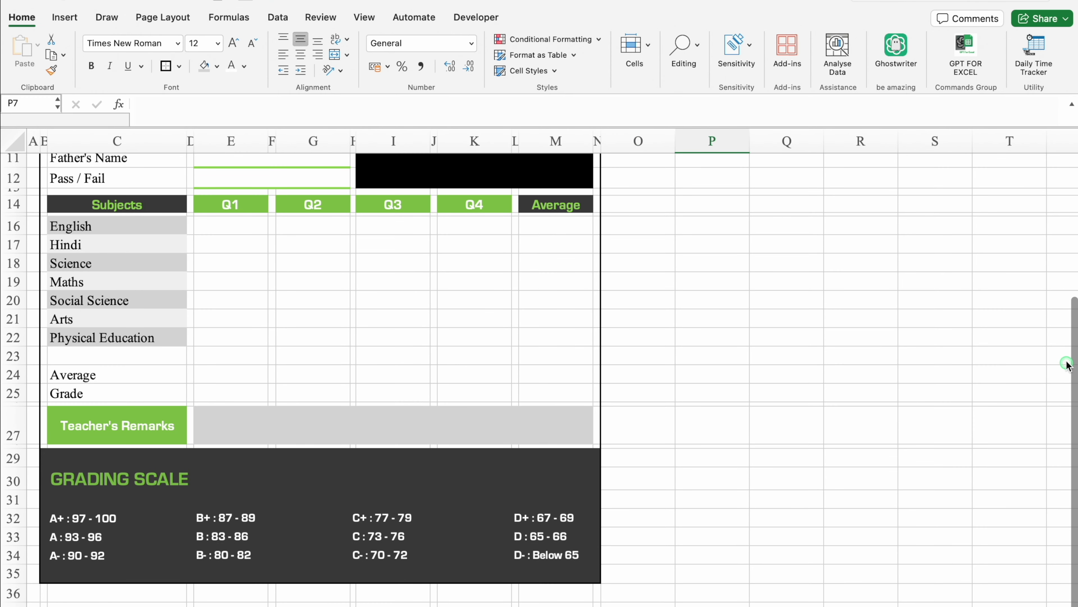
{"action": "scroll", "coordinate": [616, 164], "scroll_direction": "up", "scroll_amount": 5}
Step: In the black photo box at I8, build =VLOOKUP(E10,Data!G:H,2,0) to fetch the student's picture by name
{"action": "left_click", "coordinate": [447, 327]}
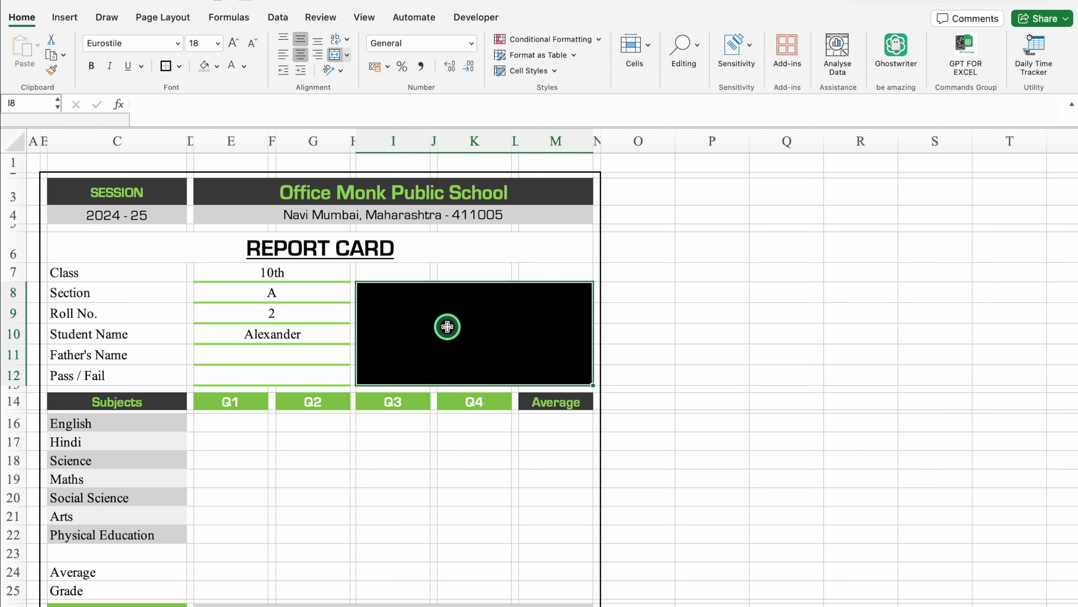
{"action": "type", "text": "="}
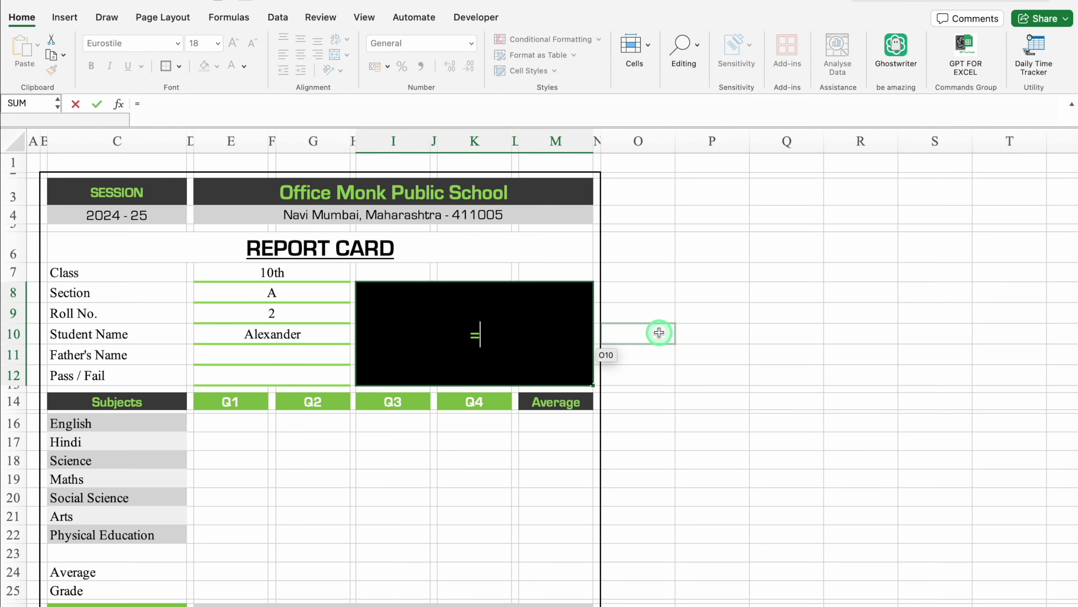
{"action": "type", "text": "vlo"}
{"action": "double_click", "coordinate": [395, 323]}
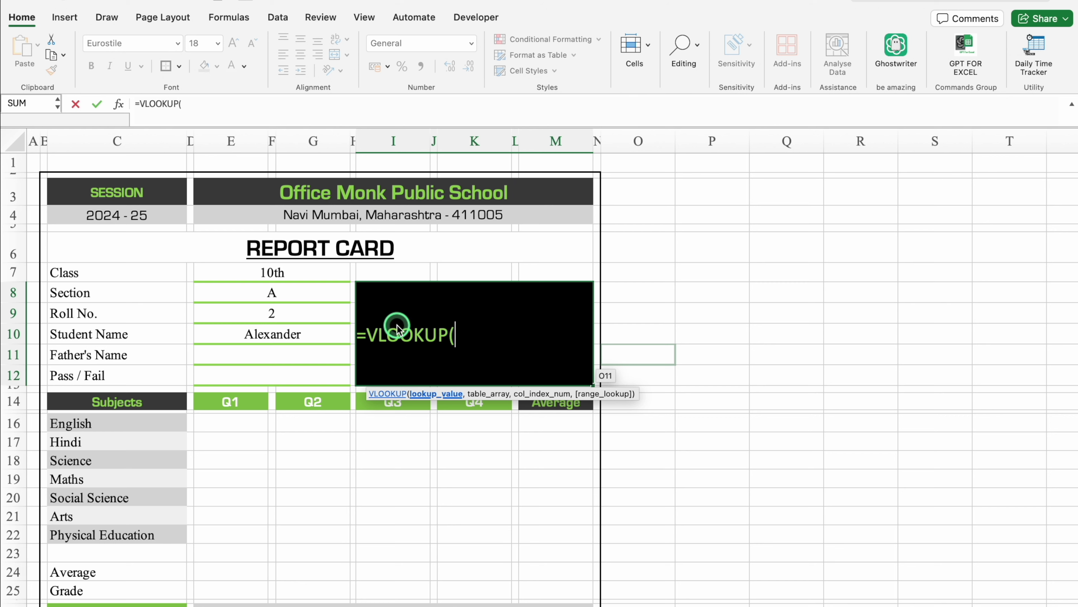
{"action": "left_click", "coordinate": [298, 331]}
{"action": "type", "text": ","}
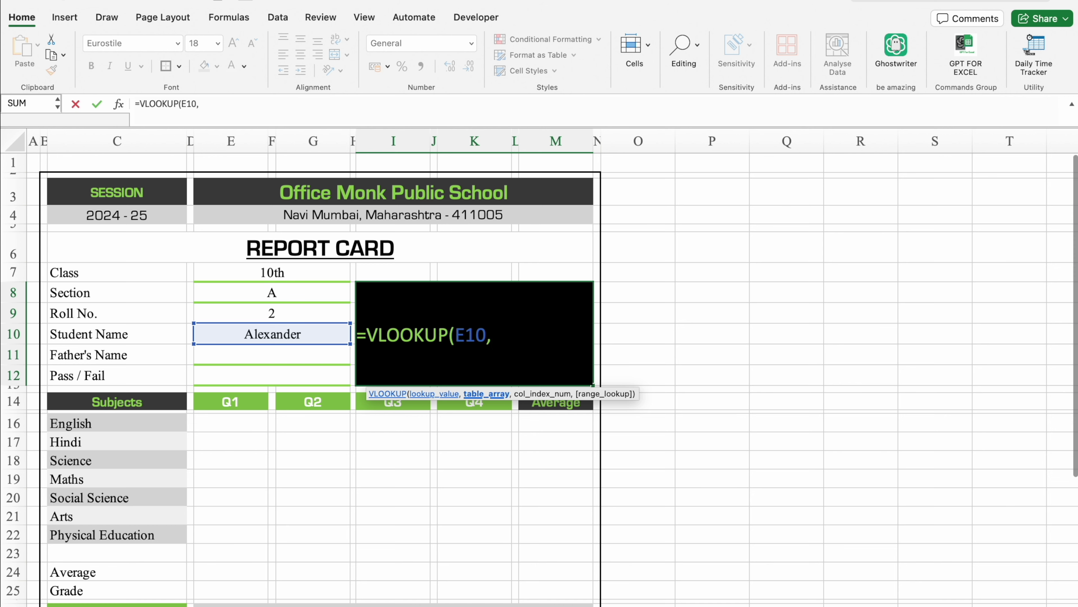
{"action": "left_click", "coordinate": [64, 606]}
{"action": "left_click", "coordinate": [338, 139]}
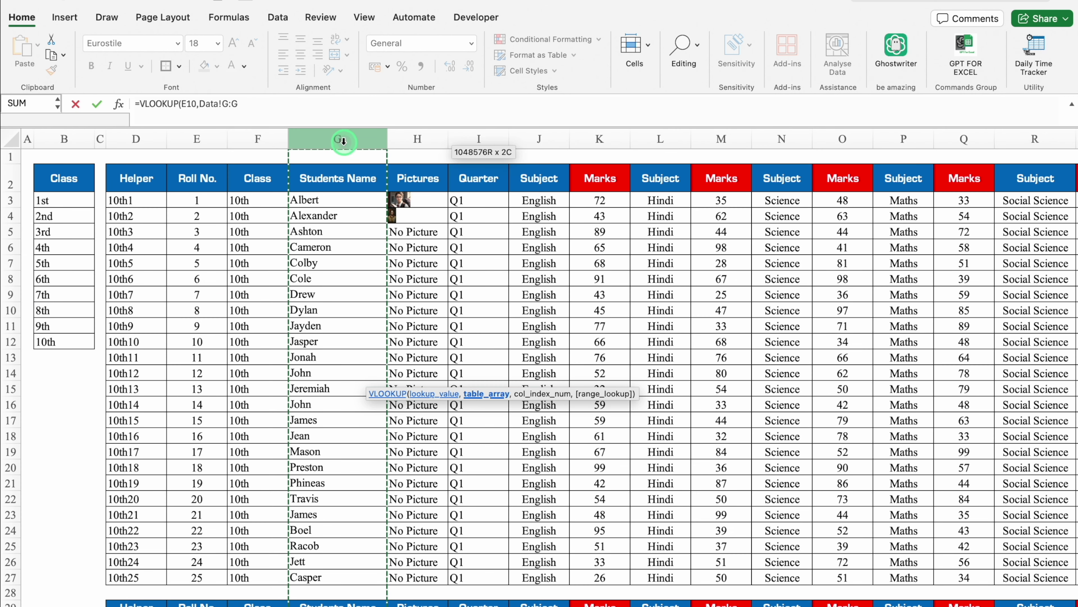
{"action": "left_click_drag", "start_coordinate": [339, 139], "coordinate": [407, 139]}
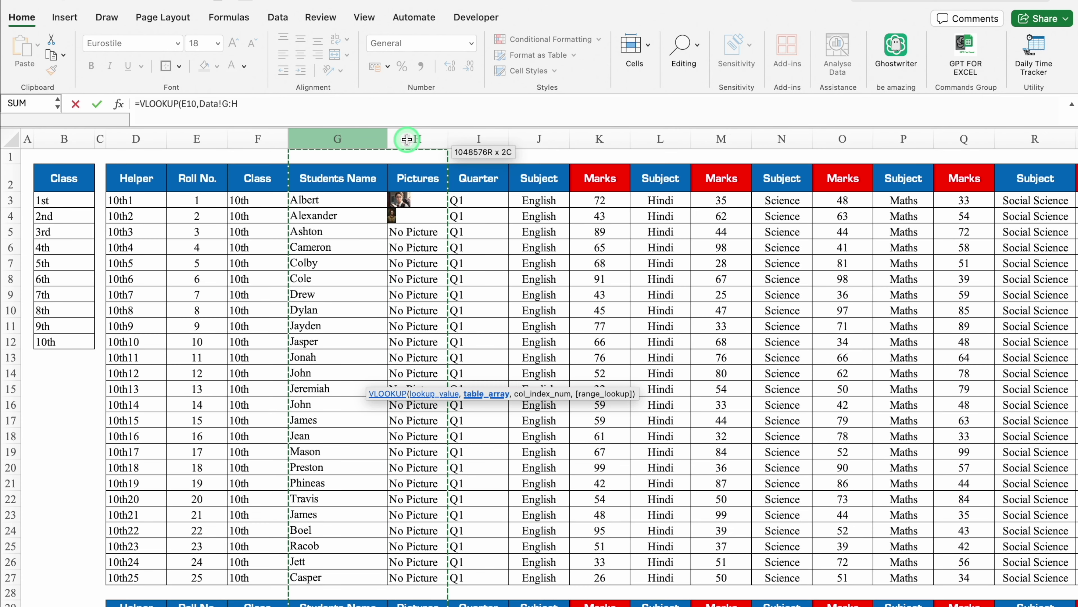
{"action": "type", "text": ","}
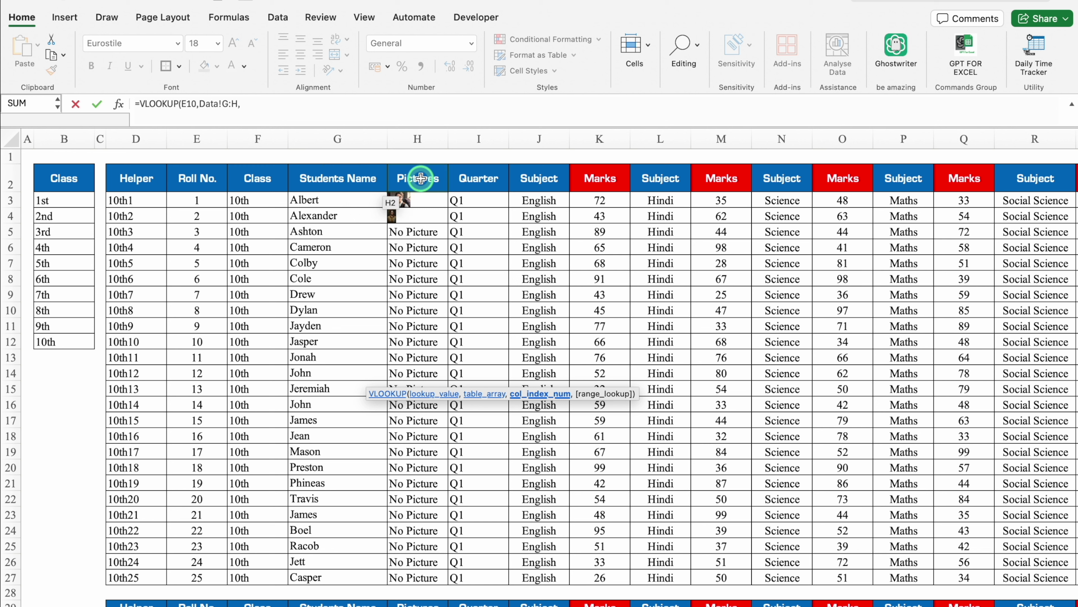
{"action": "type", "text": "2,0"}
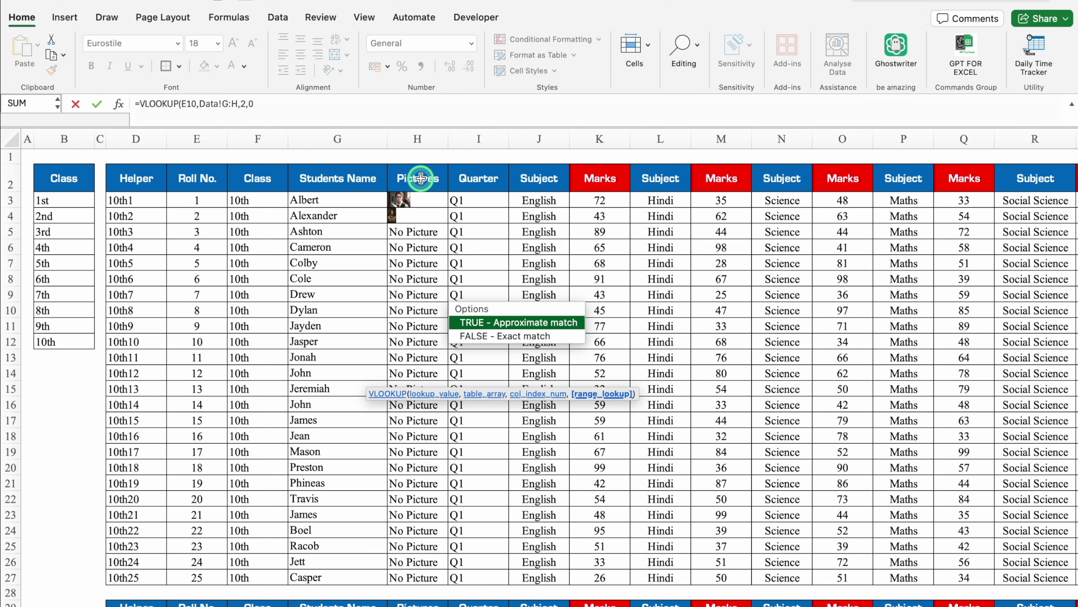
{"action": "type", "text": ")"}
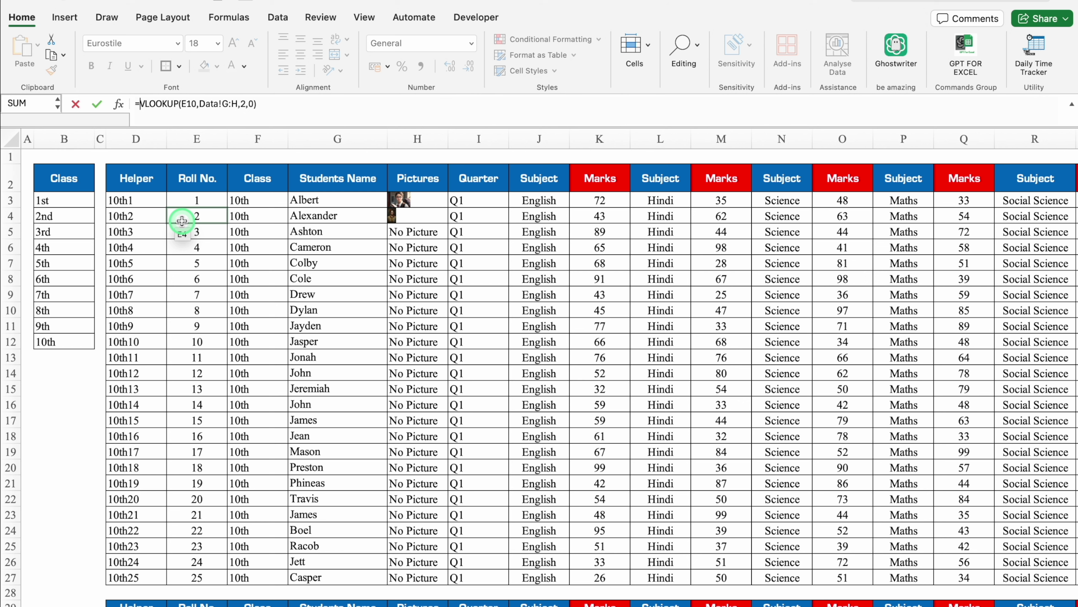
Step: Wrap the photo lookup in IFERROR with an empty string fallback and commit =IFERROR(VLOOKUP(E10,Data!G:H,2,0),"")
{"action": "type", "text": "IFERROR("}
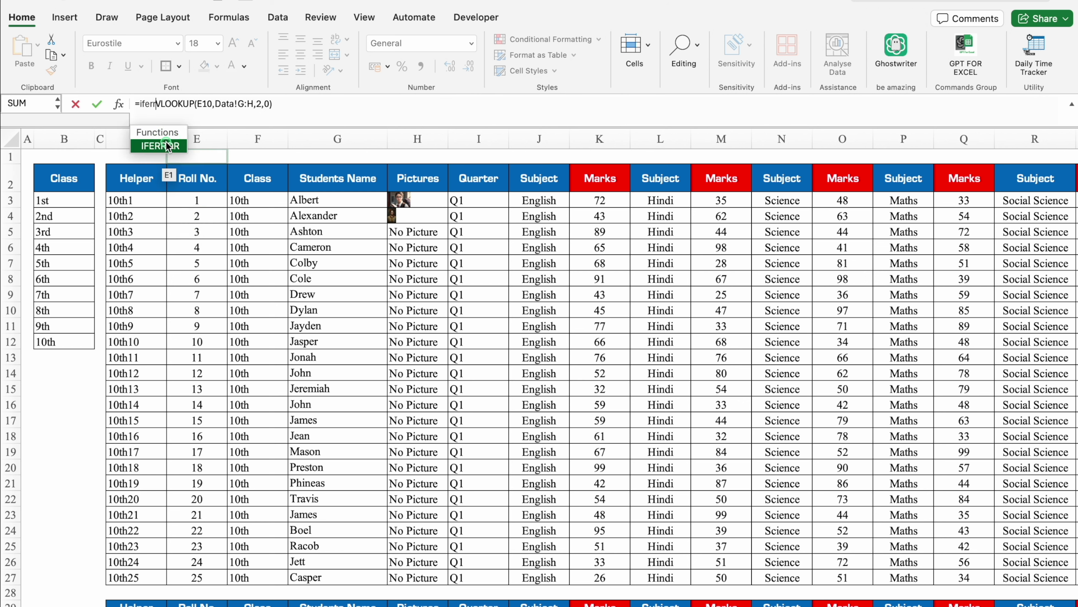
{"action": "left_click", "coordinate": [345, 101]}
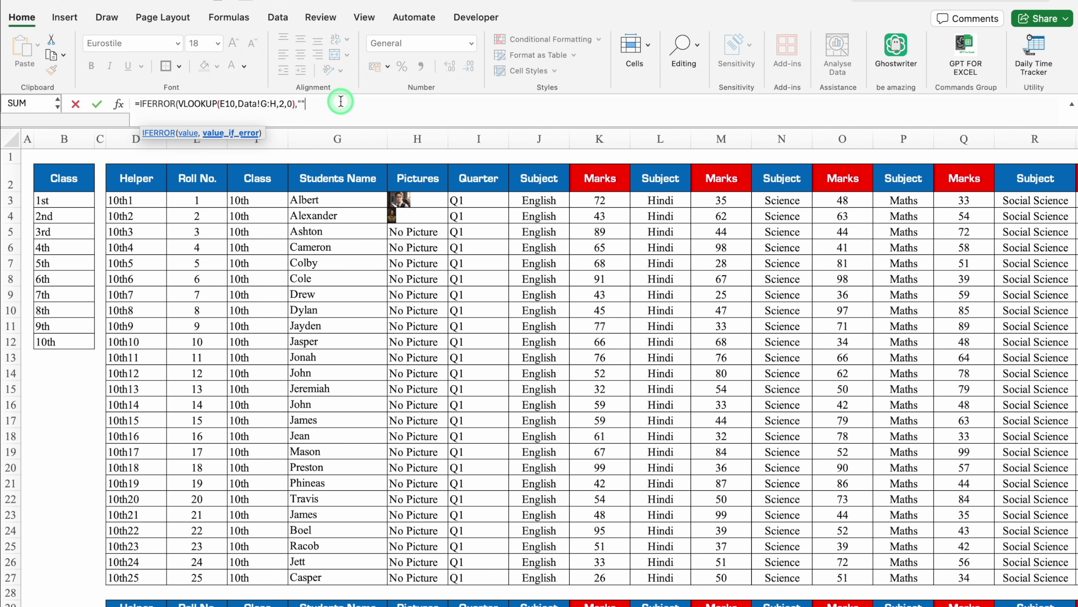
{"action": "type", "text": ",\"\")"}
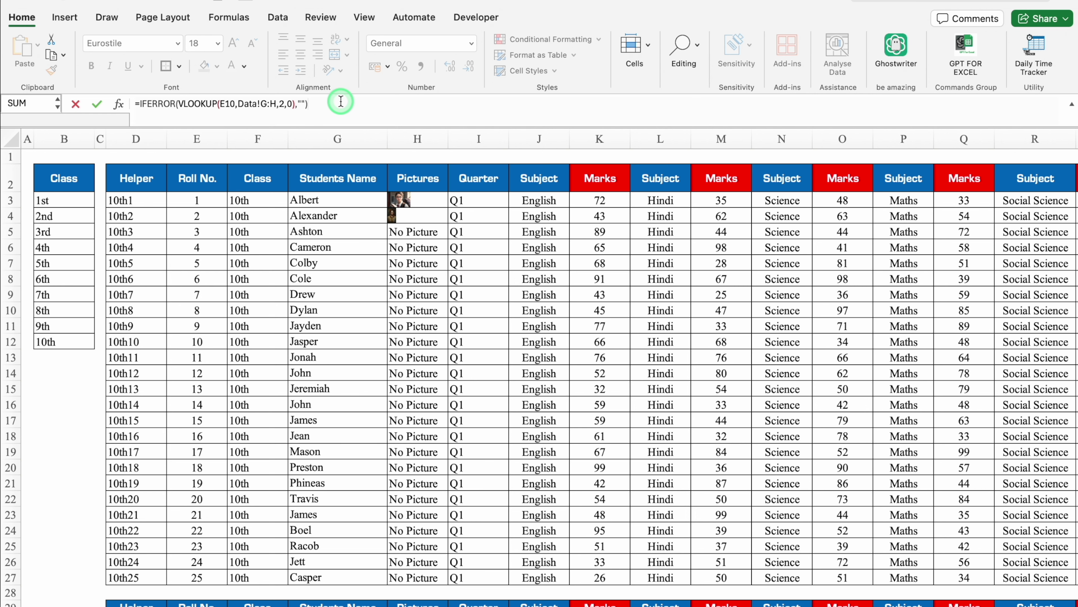
{"action": "key", "text": "Return"}
{"action": "left_click", "coordinate": [453, 321]}
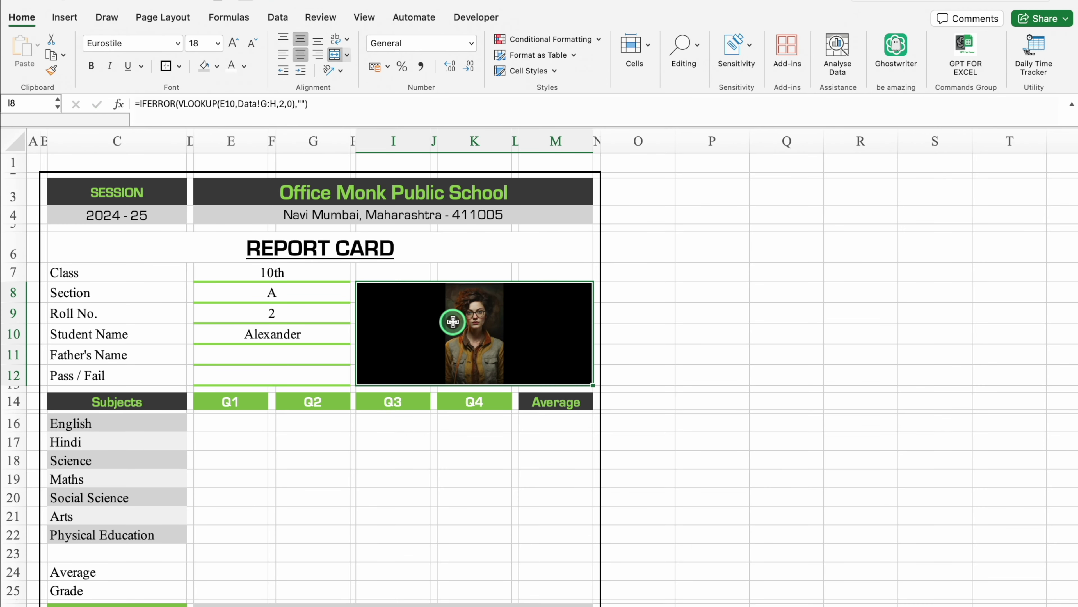
Step: Test the photo lookup by switching the roll number to 1, to 10, and back to 1
{"action": "left_click", "coordinate": [293, 314]}
{"action": "left_click", "coordinate": [356, 316]}
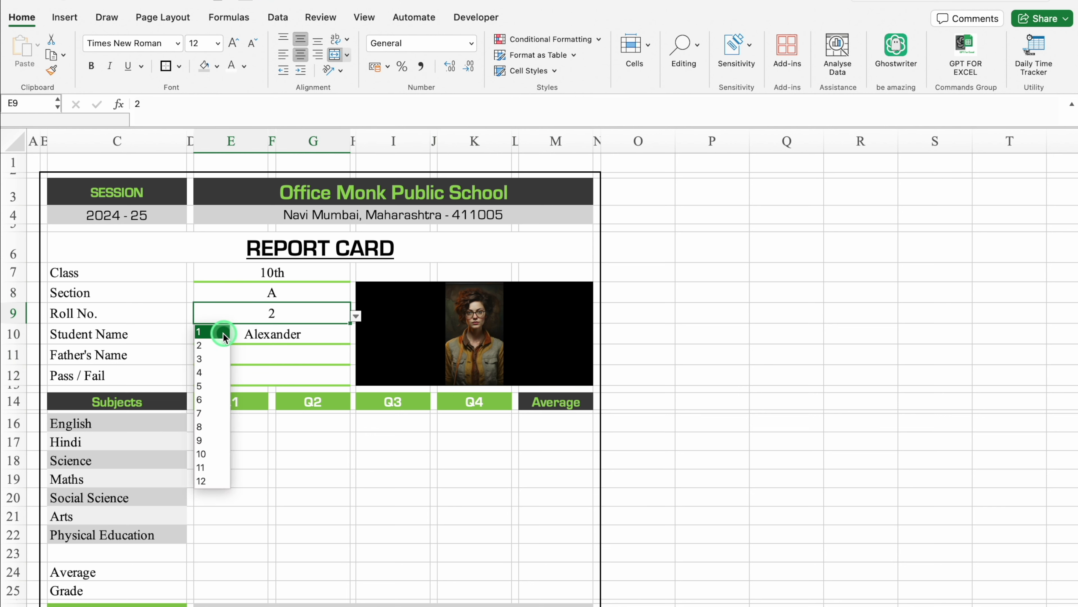
{"action": "left_click", "coordinate": [216, 333]}
{"action": "left_click", "coordinate": [356, 317]}
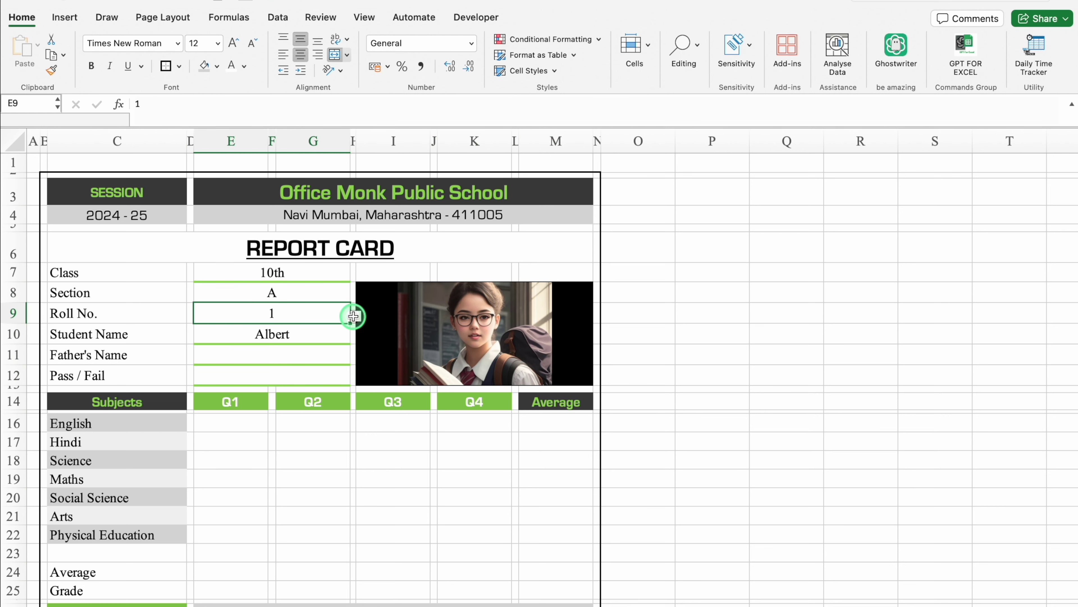
{"action": "left_click", "coordinate": [213, 454]}
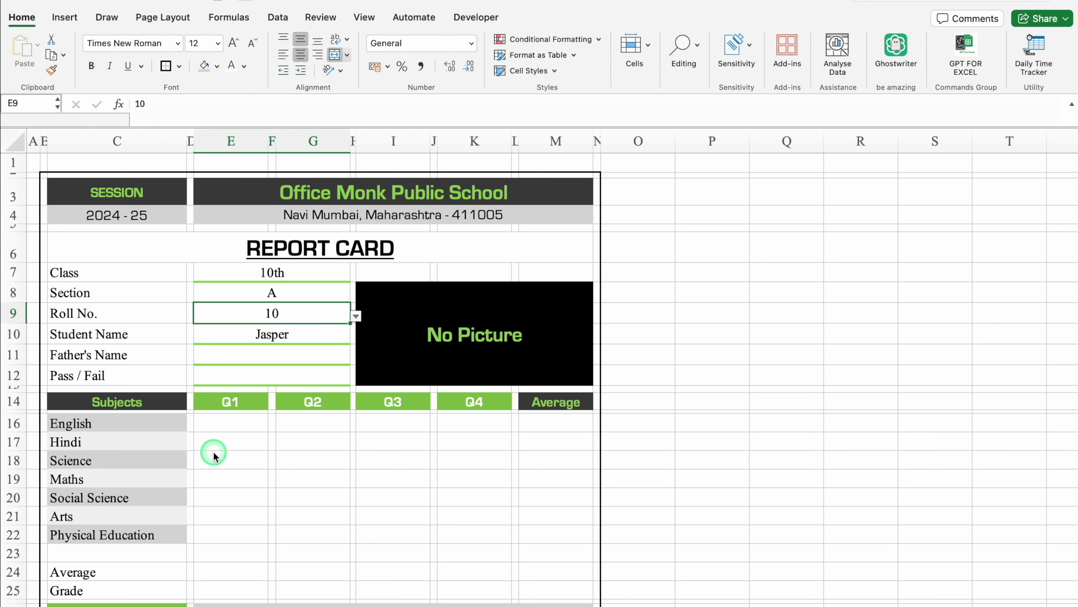
{"action": "left_click", "coordinate": [356, 315]}
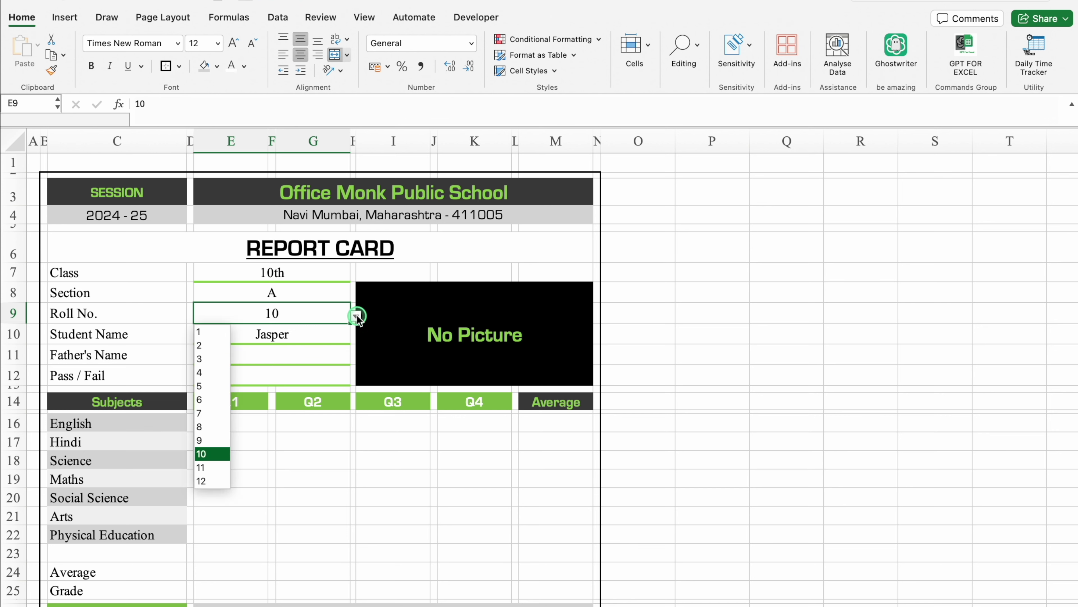
{"action": "left_click", "coordinate": [212, 334]}
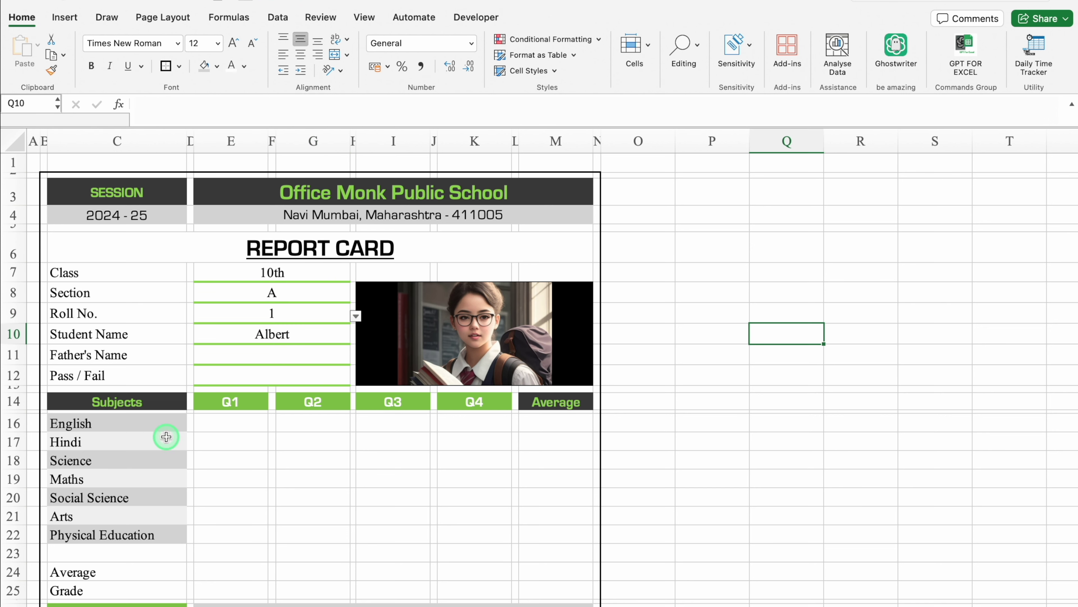
Step: Start a SUMIFS formula in the English Q1 cell E16 with the absolute Marks column Data!$K:$K as the sum range
{"action": "left_click", "coordinate": [231, 424]}
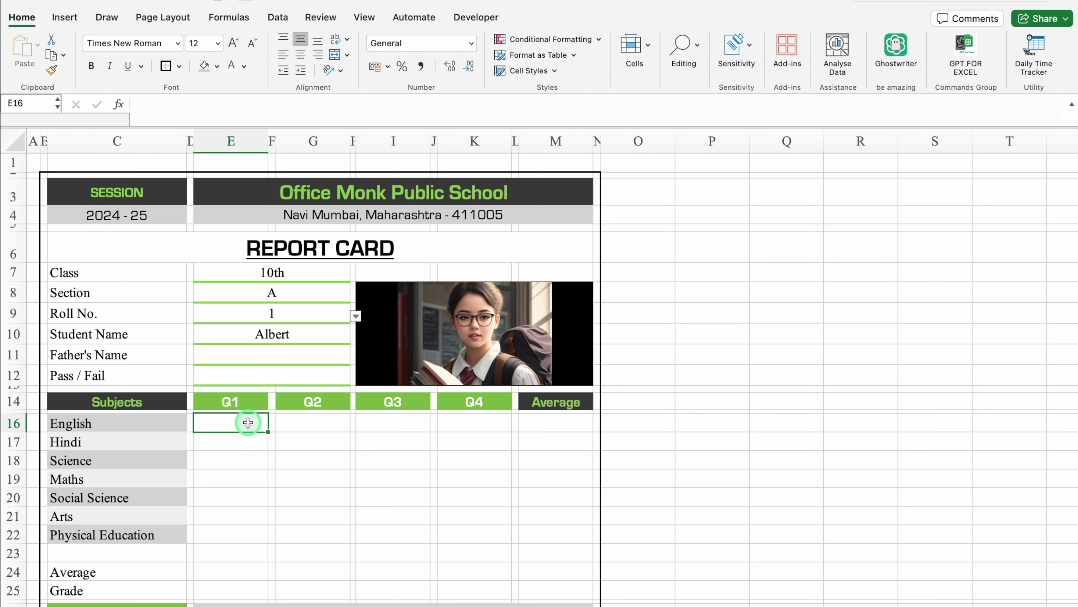
{"action": "type", "text": "="}
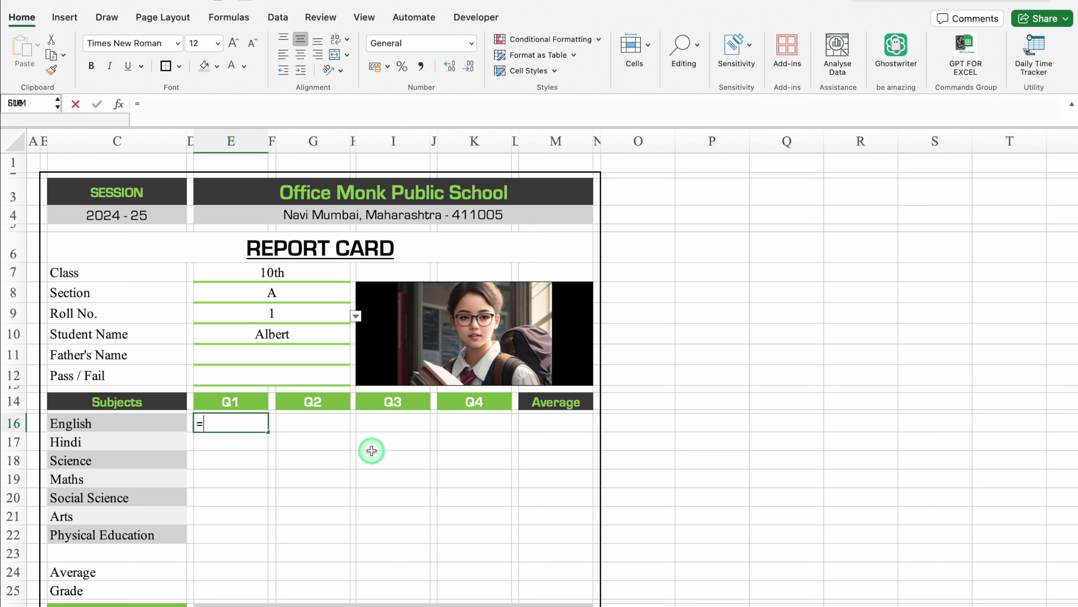
{"action": "type", "text": "sumifs"}
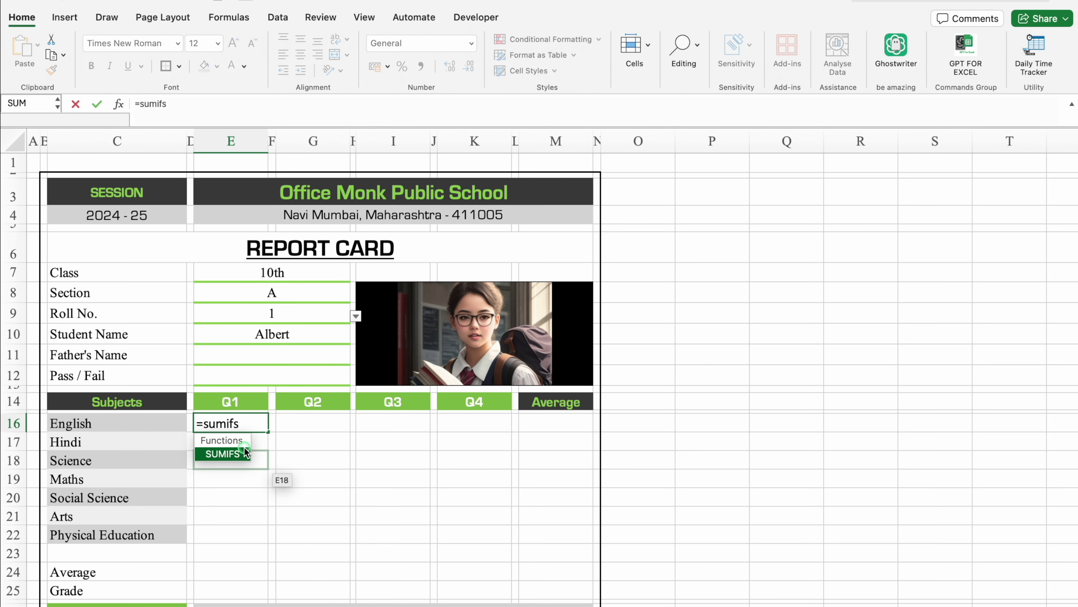
{"action": "double_click", "coordinate": [245, 451]}
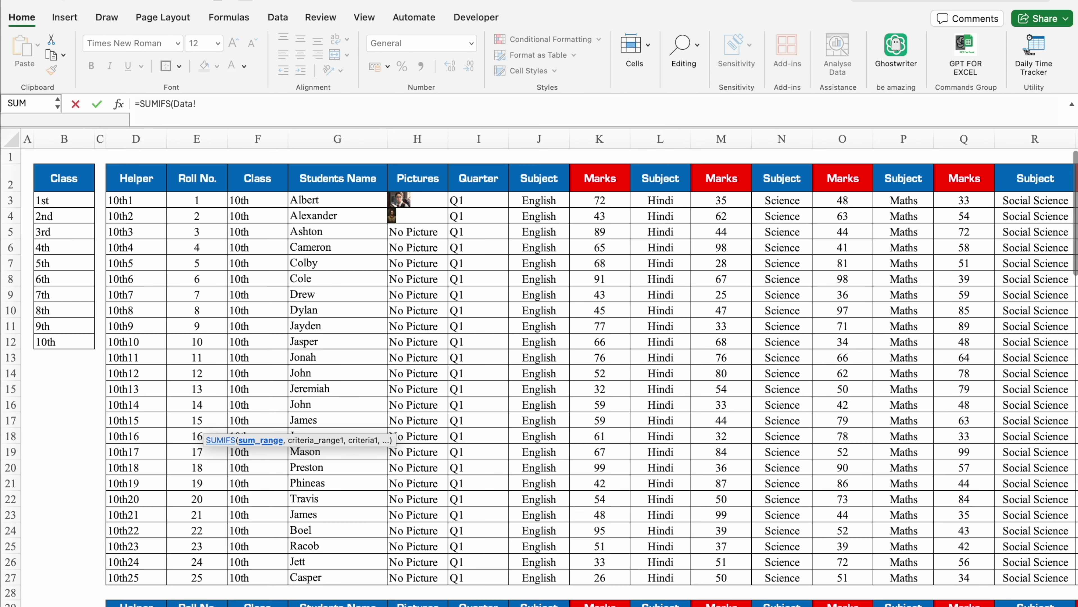
{"action": "left_click", "coordinate": [128, 605]}
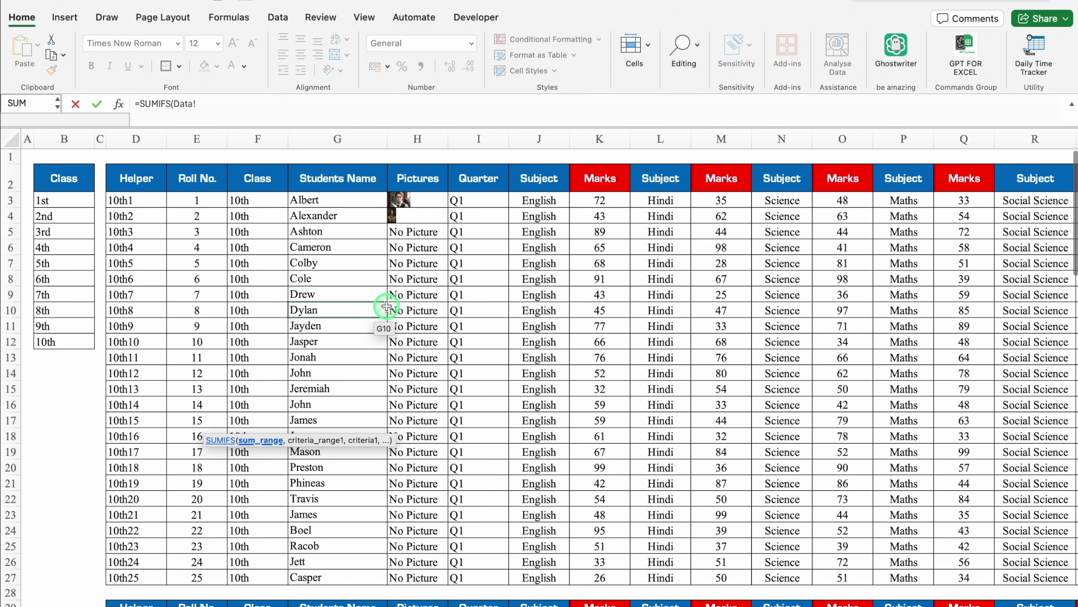
{"action": "left_click", "coordinate": [605, 136]}
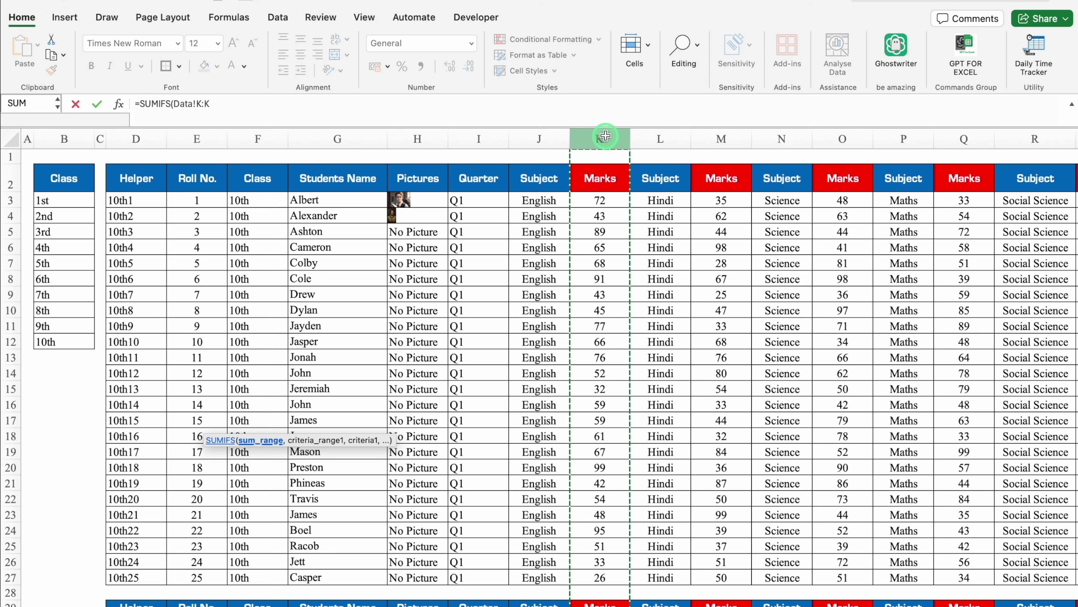
{"action": "key", "text": "F4"}
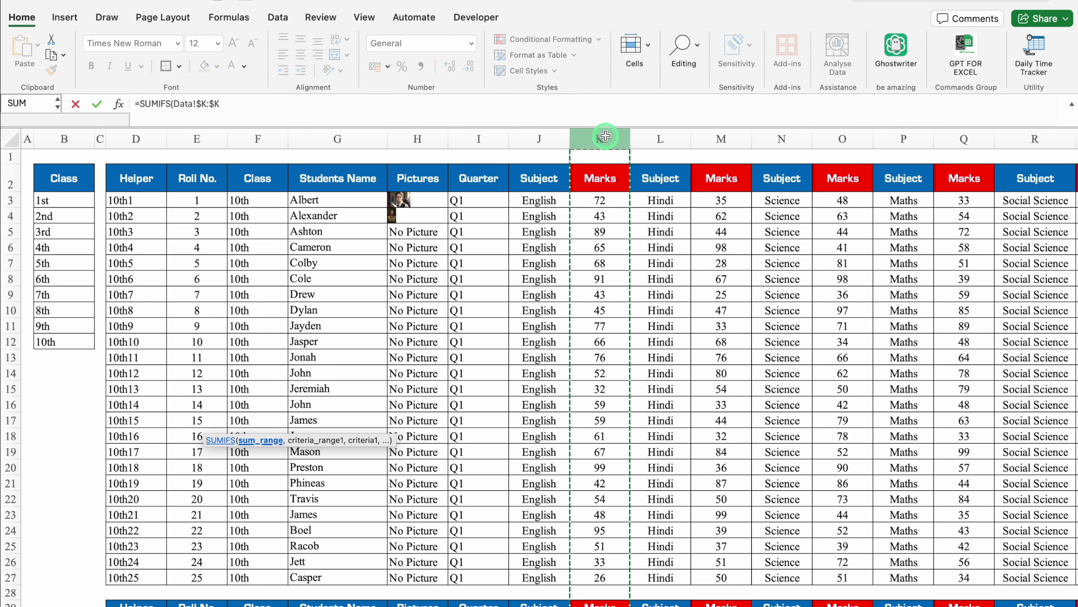
{"action": "type", "text": ","}
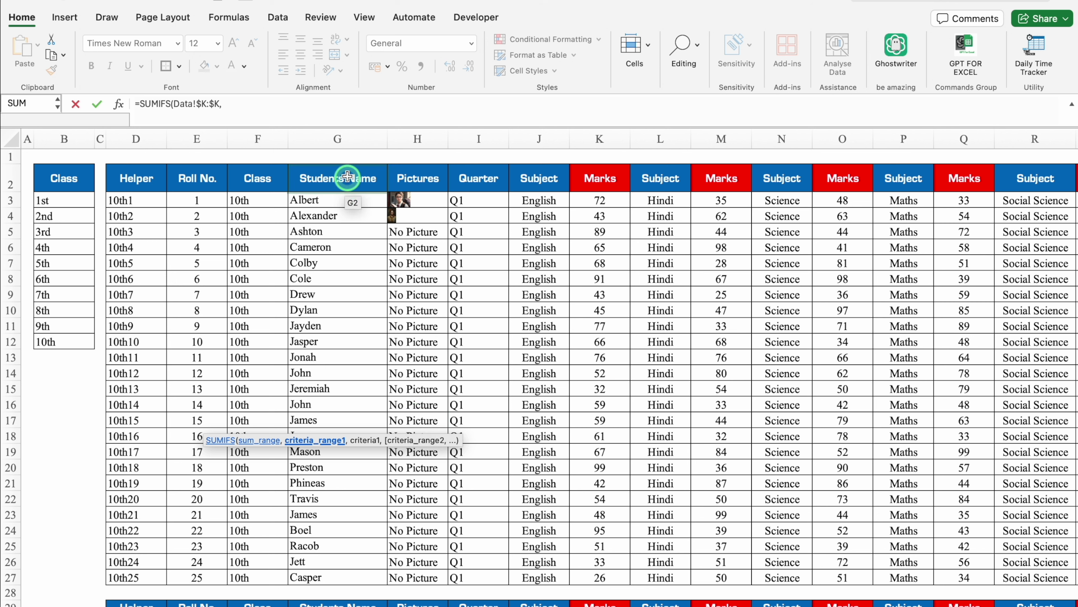
Step: Add the first SUMIFS criterion, matching the student name column Data!$G:$G to the absolute report card cell 'Report Card'!$E$10
{"action": "left_click", "coordinate": [342, 133]}
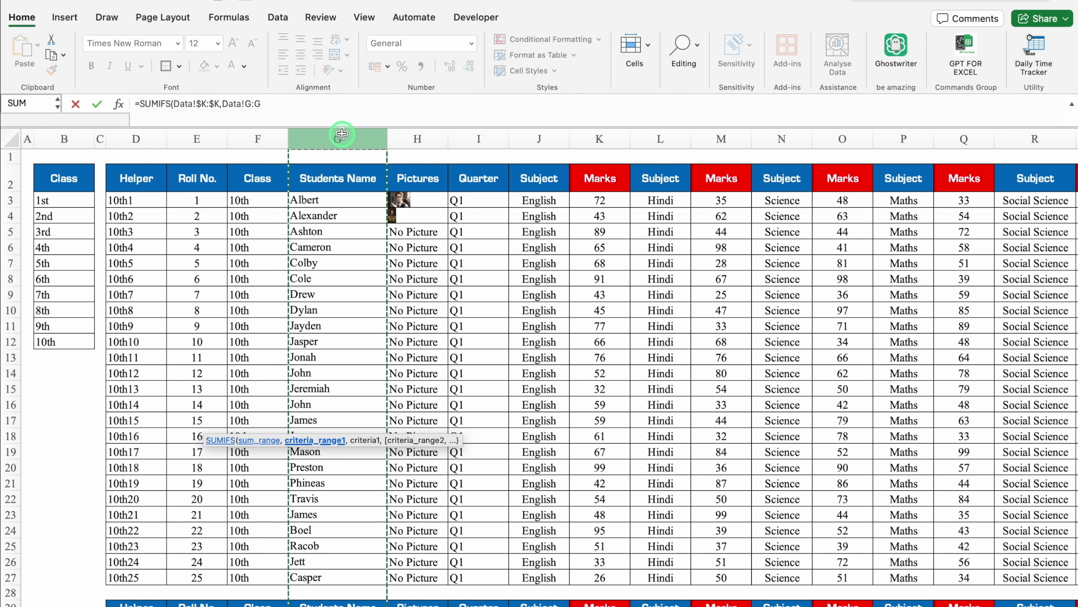
{"action": "key", "text": "F4"}
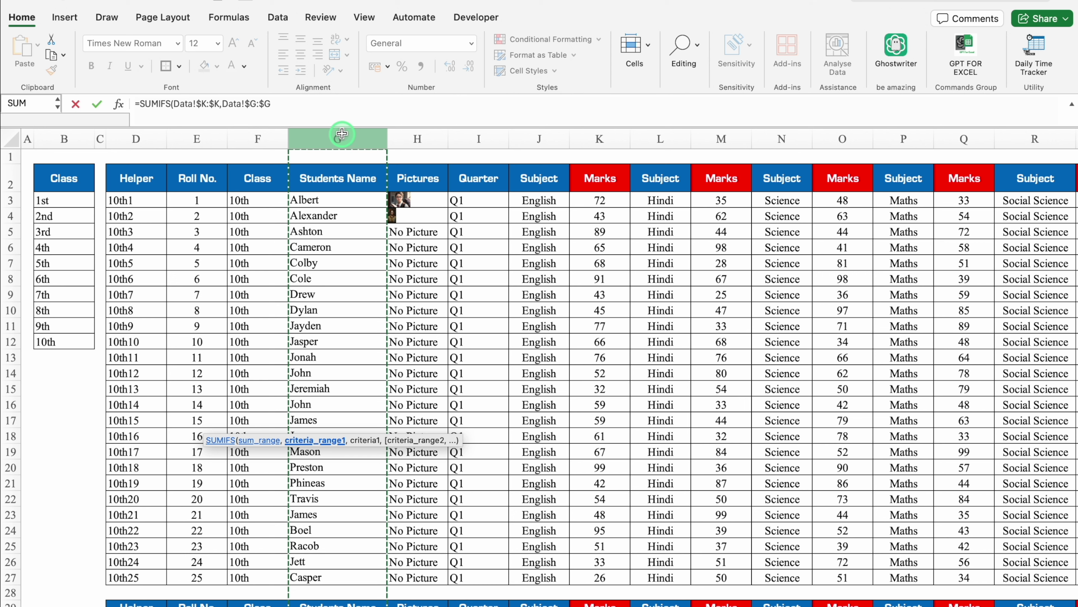
{"action": "type", "text": ","}
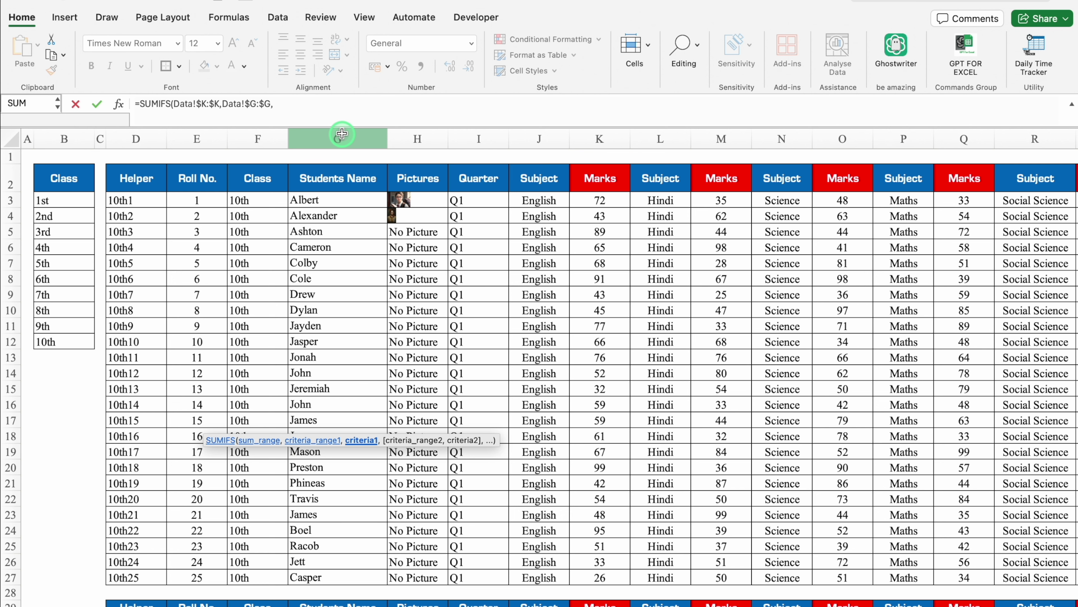
{"action": "left_click", "coordinate": [136, 603]}
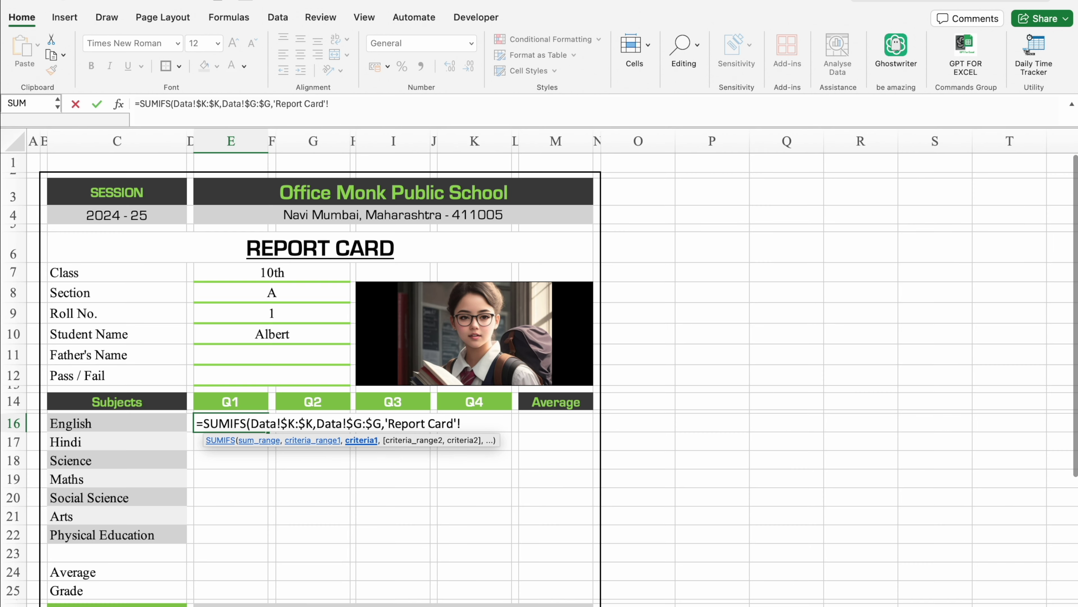
{"action": "left_click", "coordinate": [257, 336]}
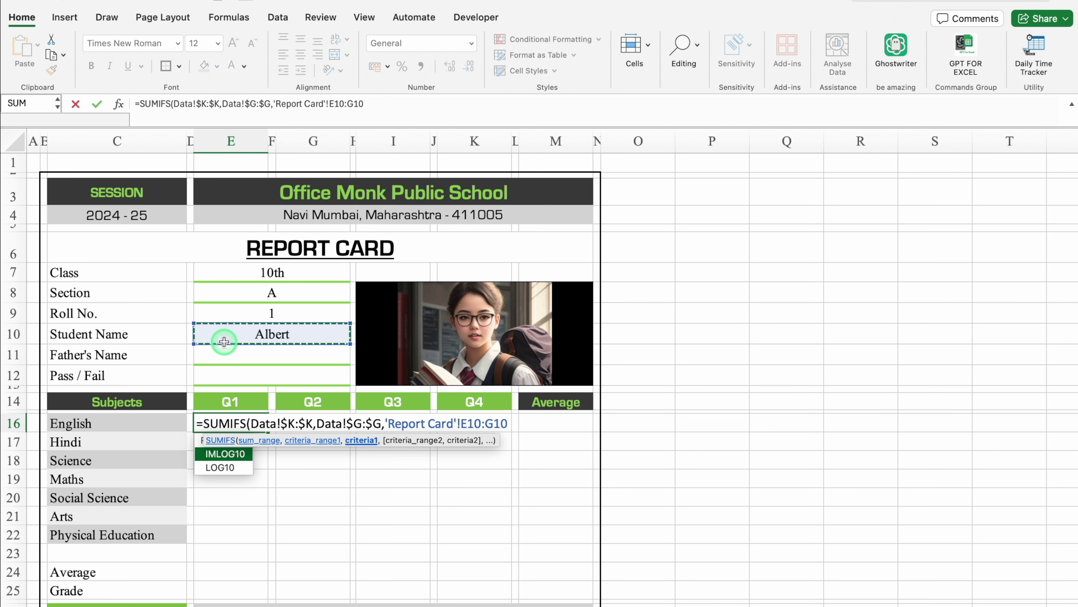
{"action": "left_click", "coordinate": [397, 103]}
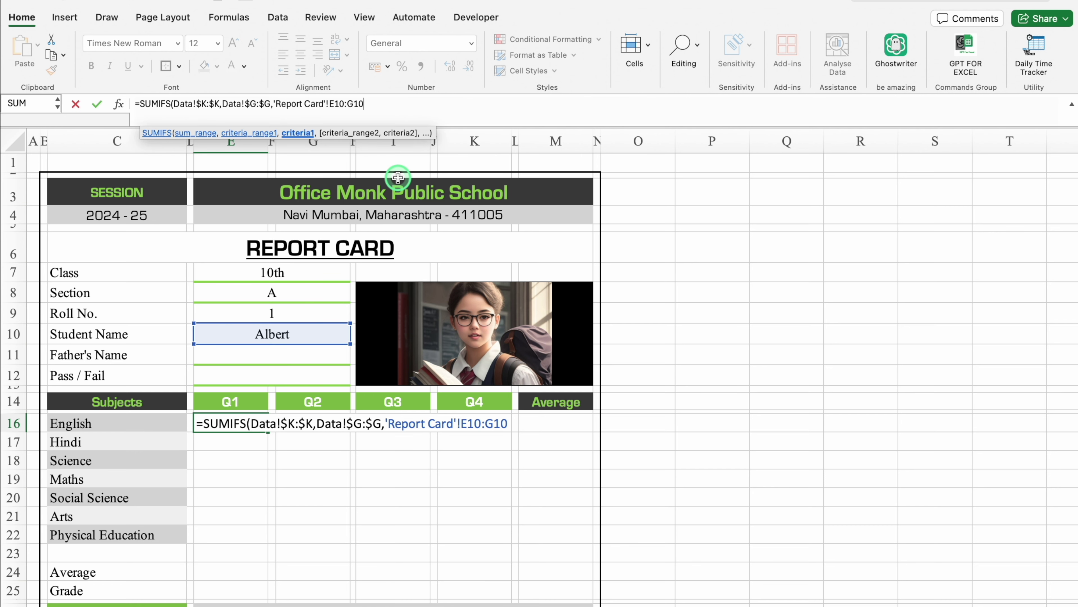
{"action": "key", "text": "BackSpace"}
{"action": "key", "text": "BackSpace"}
{"action": "key", "text": "BackSpace"}
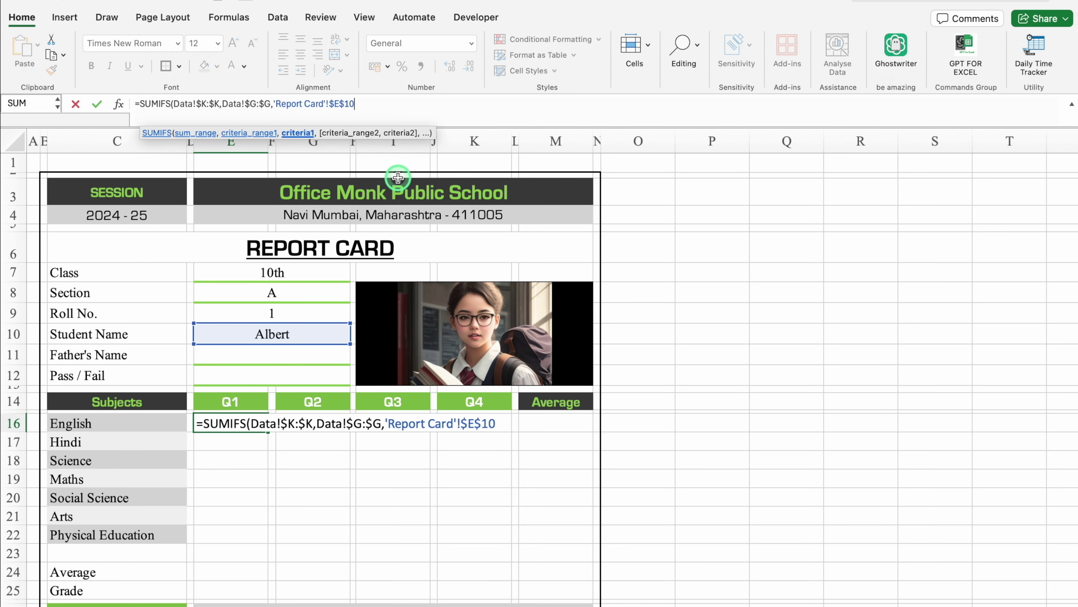
{"action": "type", "text": ","}
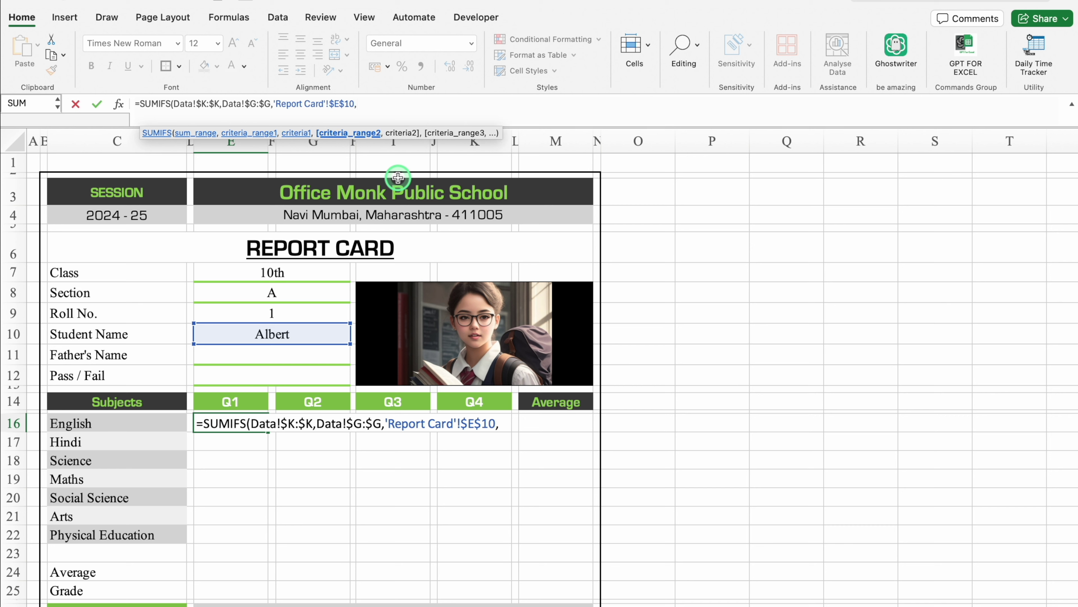
Step: Add the second SUMIFS criterion, matching the subject column Data!$J:$J to 'Report Card'!$C16 with only its column locked
{"action": "left_click", "coordinate": [104, 604]}
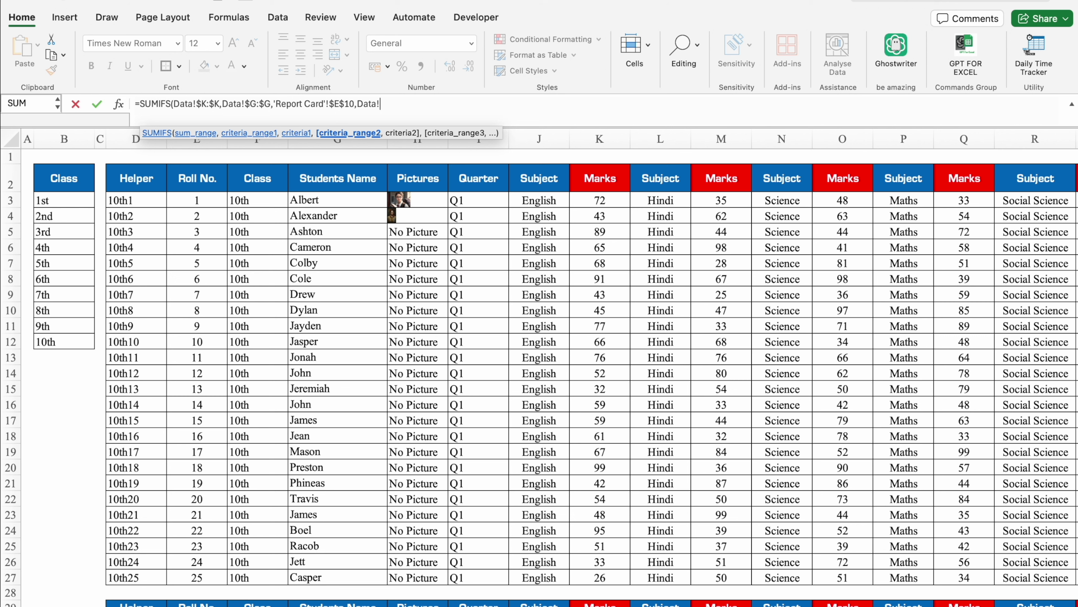
{"action": "left_click", "coordinate": [540, 139]}
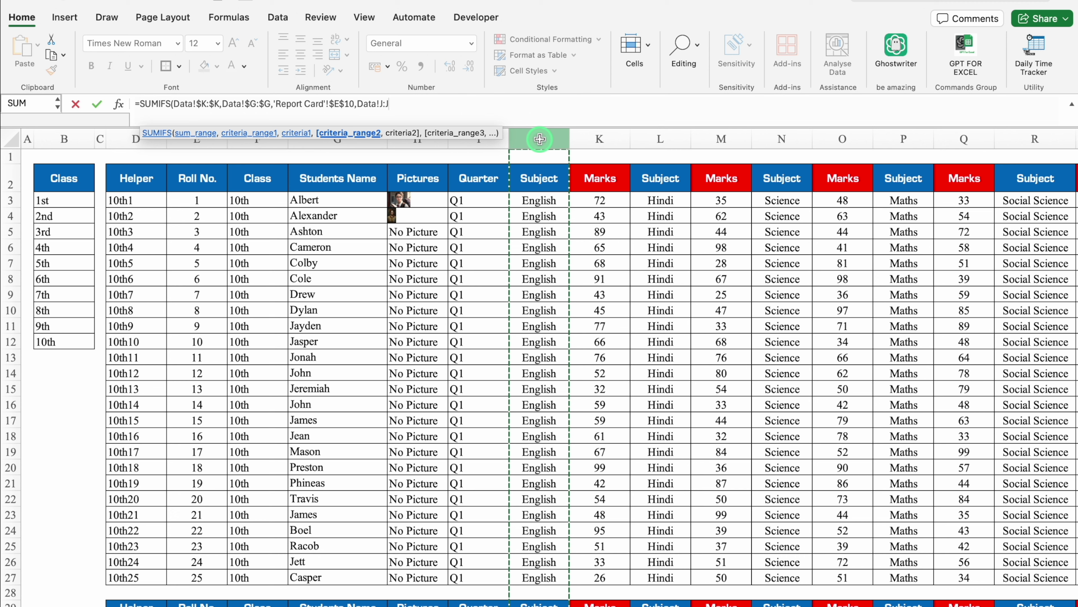
{"action": "key", "text": "F4"}
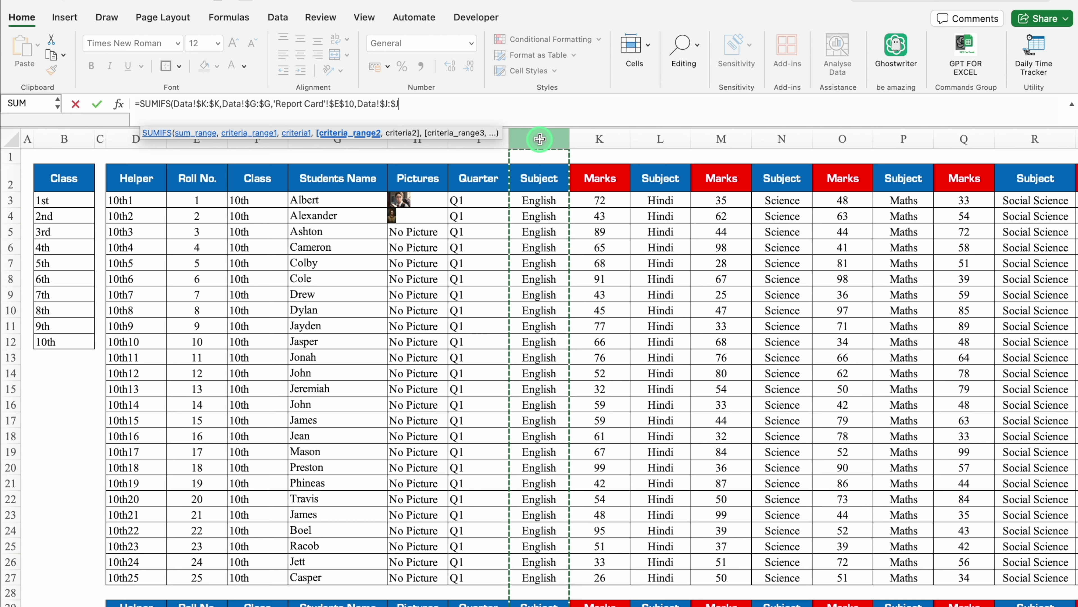
{"action": "type", "text": ","}
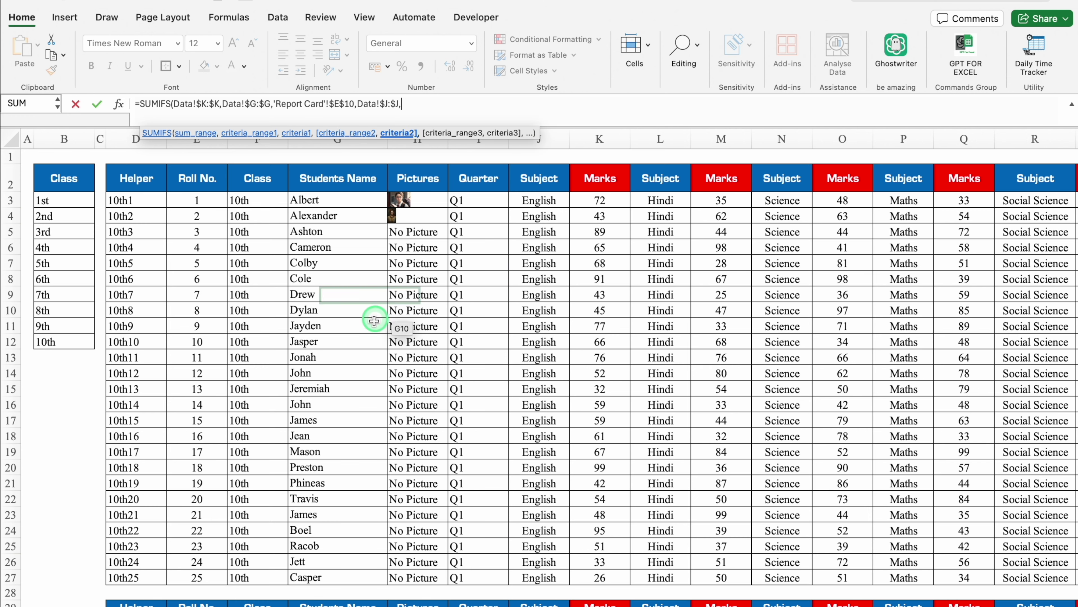
{"action": "left_click", "coordinate": [136, 605]}
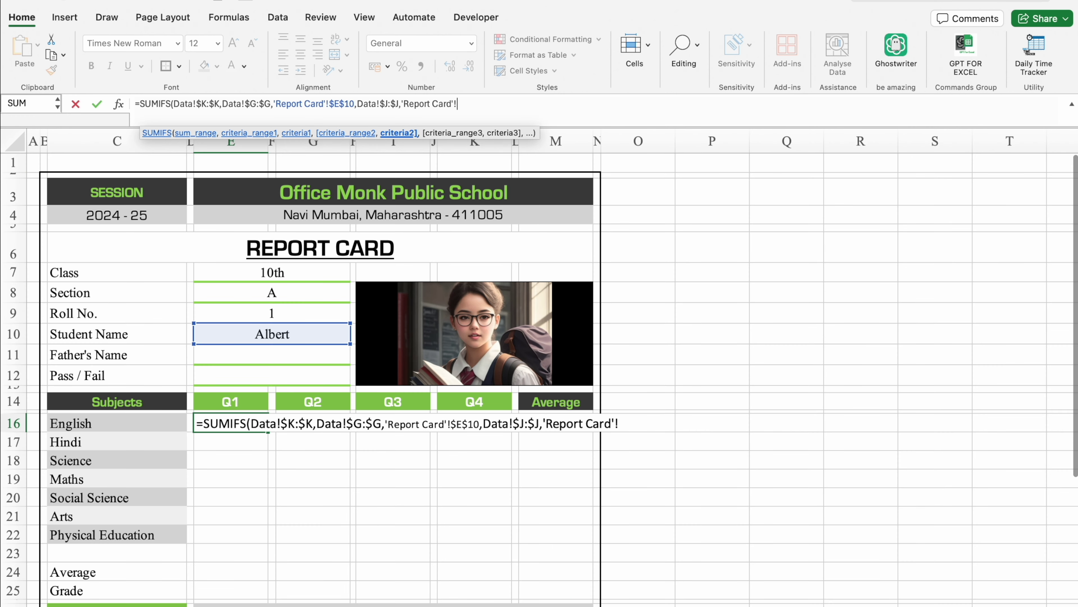
{"action": "left_click", "coordinate": [145, 417]}
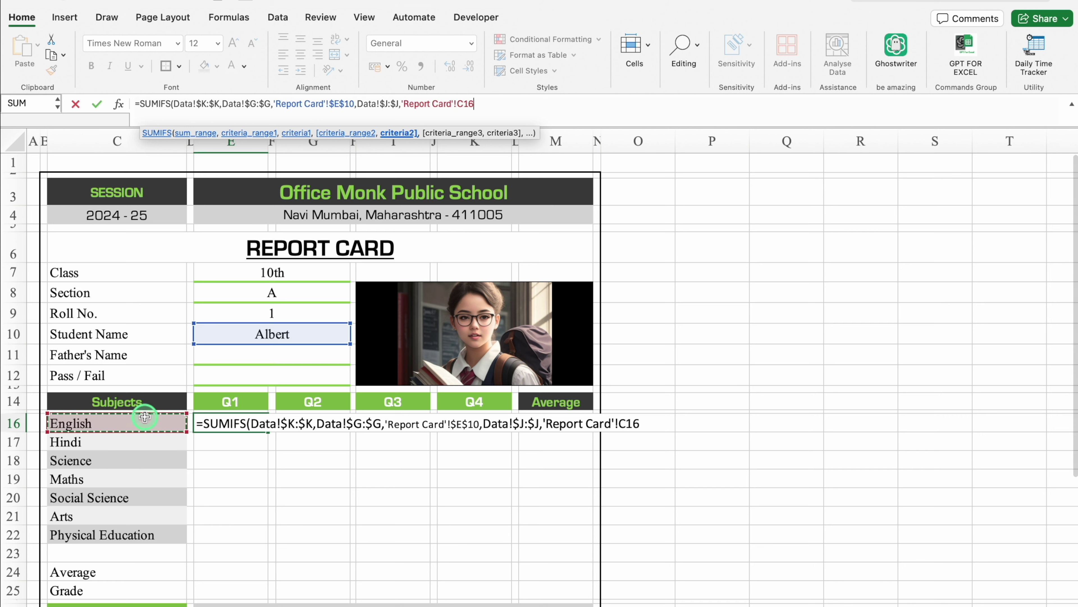
{"action": "key", "text": "F4"}
{"action": "key", "text": "F4"}
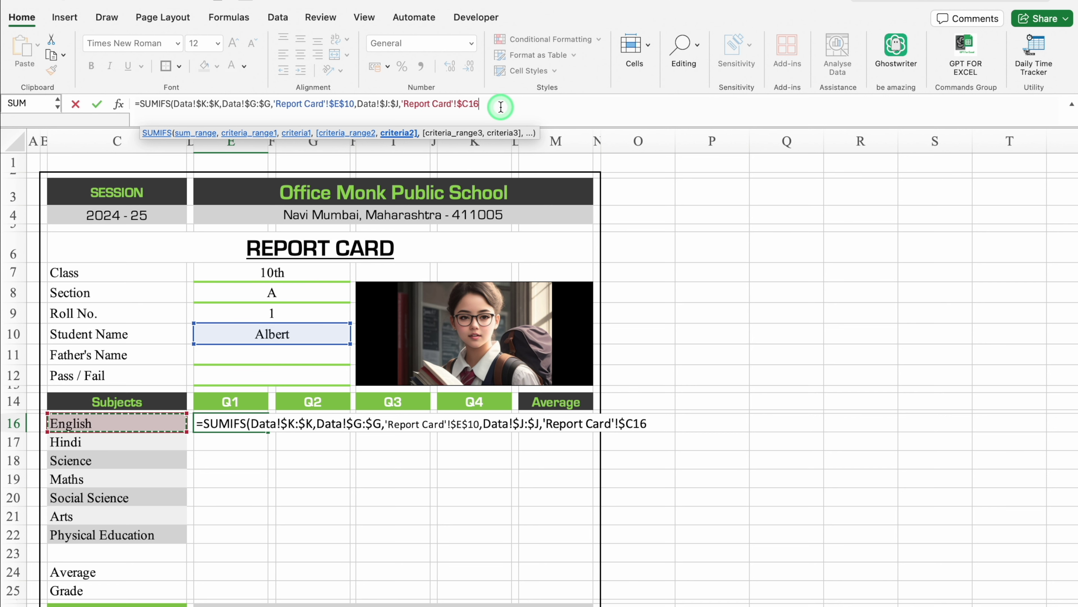
{"action": "type", "text": ","}
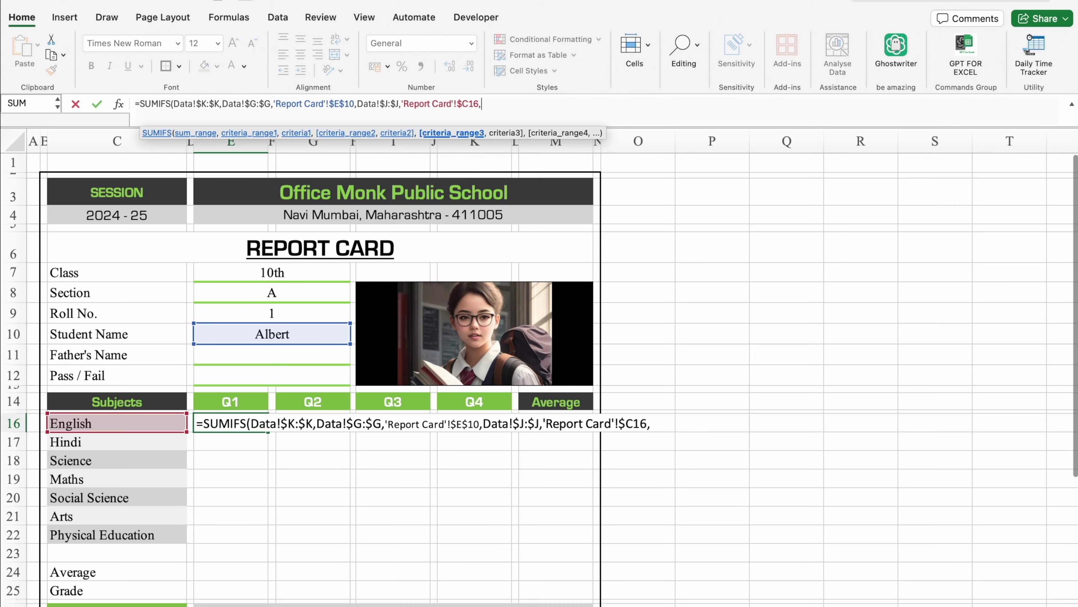
Step: Add the third SUMIFS criterion, matching the quarter column Data!$I:$I to 'Report Card'!E14, and commit the formula
{"action": "left_click", "coordinate": [183, 605]}
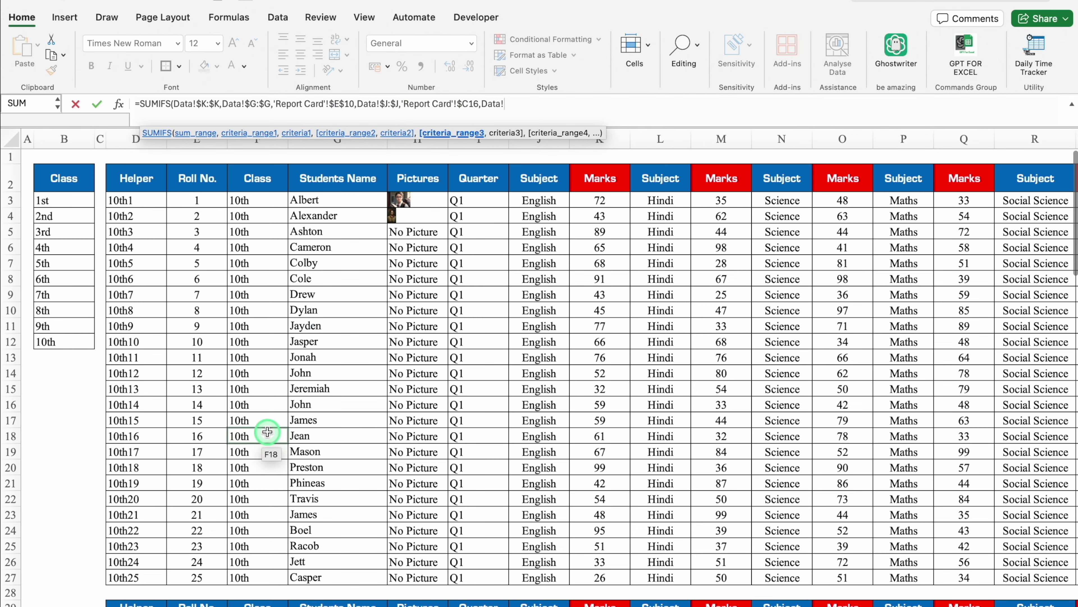
{"action": "left_click", "coordinate": [476, 146]}
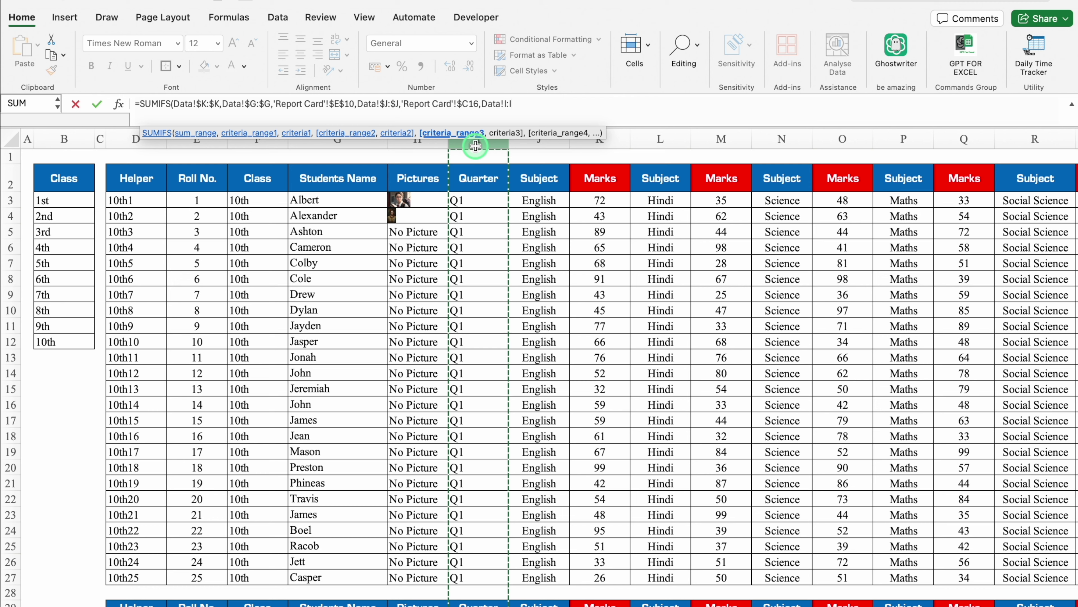
{"action": "key", "text": "F4"}
{"action": "type", "text": ","}
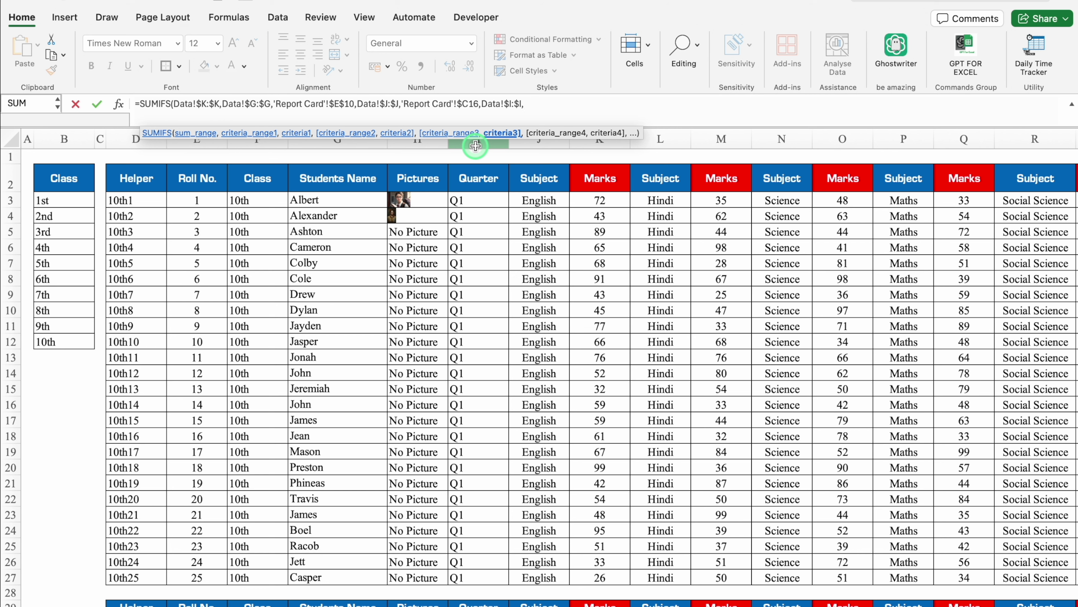
{"action": "left_click", "coordinate": [148, 604]}
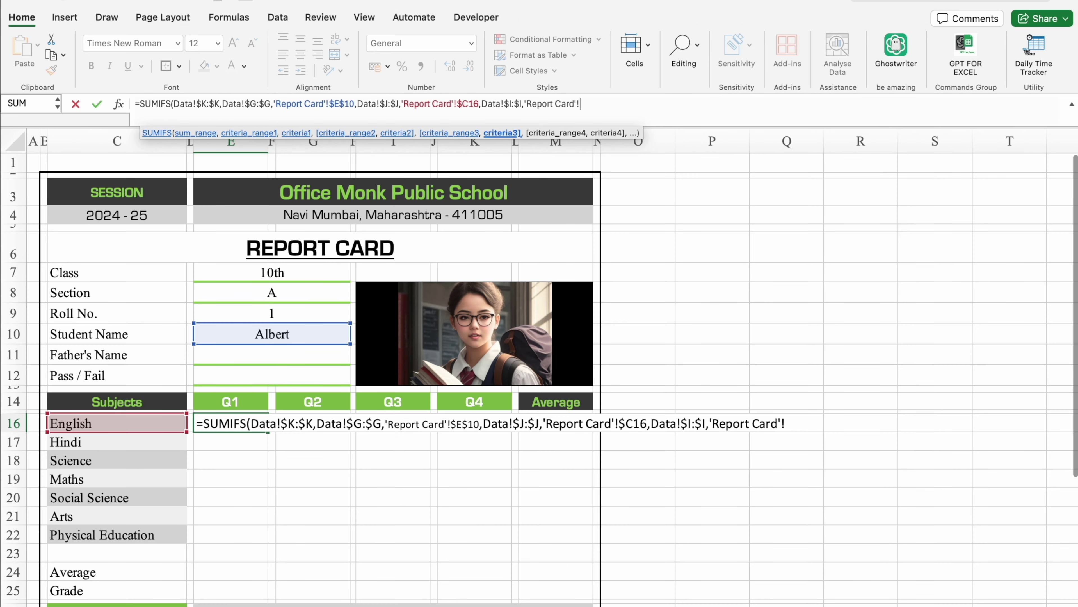
{"action": "left_click", "coordinate": [243, 403]}
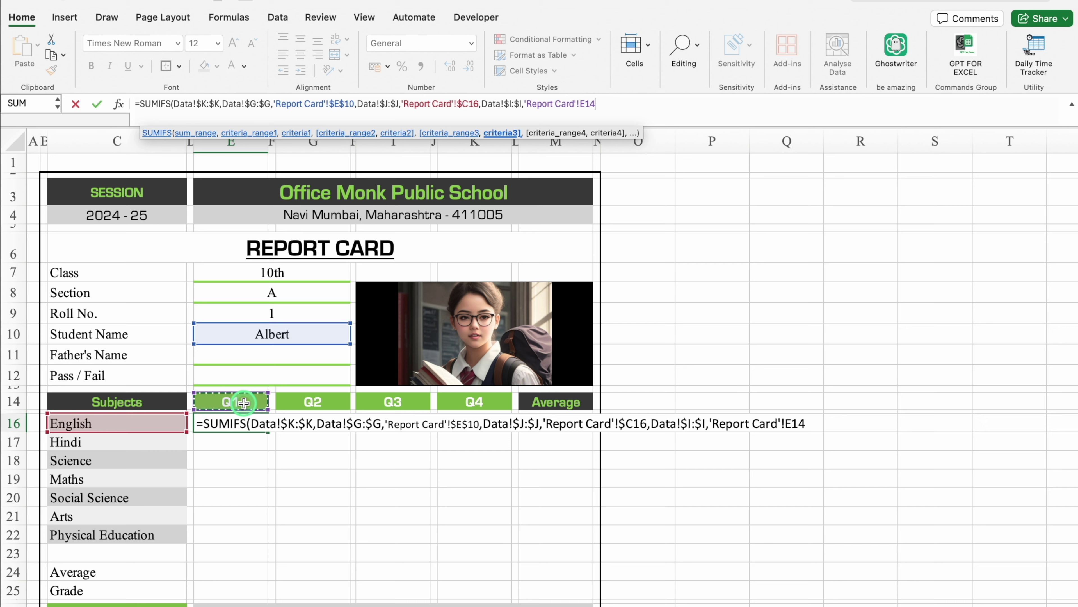
{"action": "type", "text": ")"}
{"action": "key", "text": "Return"}
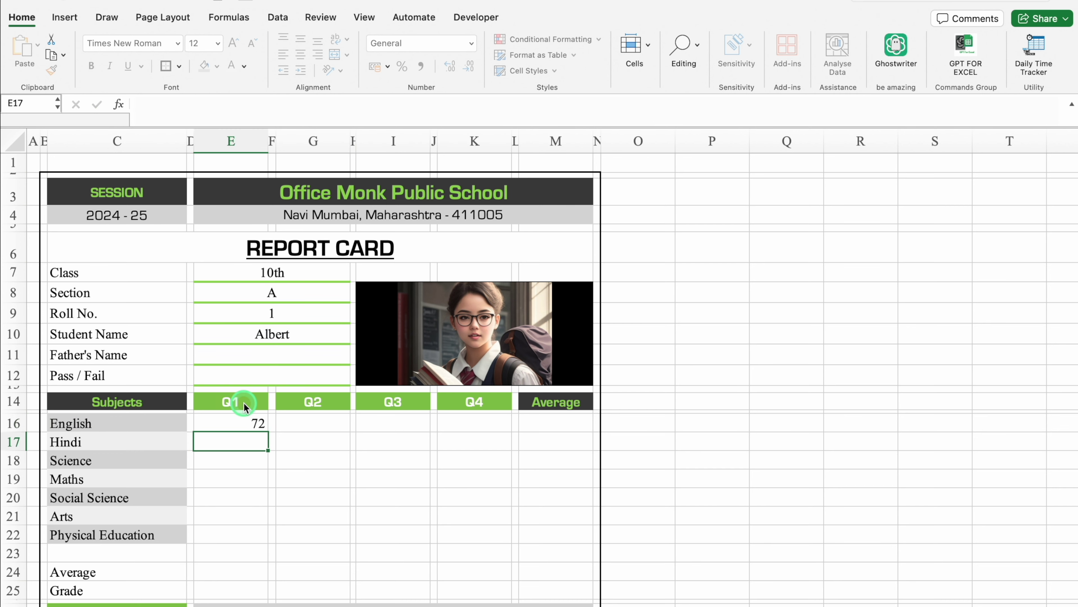
Step: Center the contents of the marks area E16:M25 horizontally
{"action": "left_click_drag", "start_coordinate": [255, 422], "coordinate": [527, 598]}
{"action": "left_click", "coordinate": [306, 60]}
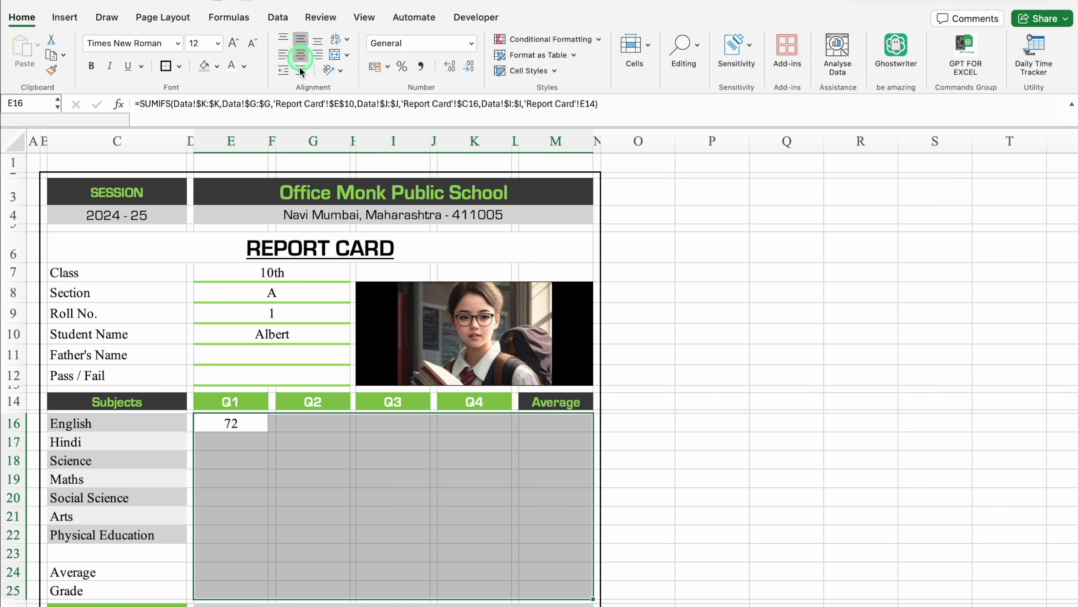
{"action": "left_click", "coordinate": [326, 493]}
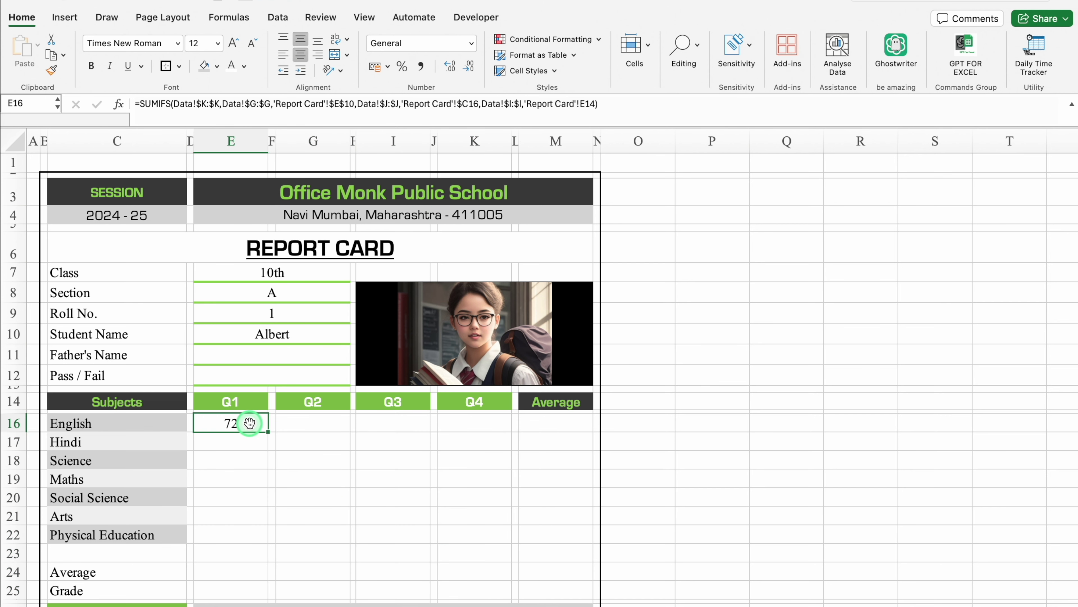
Step: Compare the Q1 English mark with roll number 1's row on the Data sheet, and set the report card's roll number to 10
{"action": "left_click", "coordinate": [127, 603]}
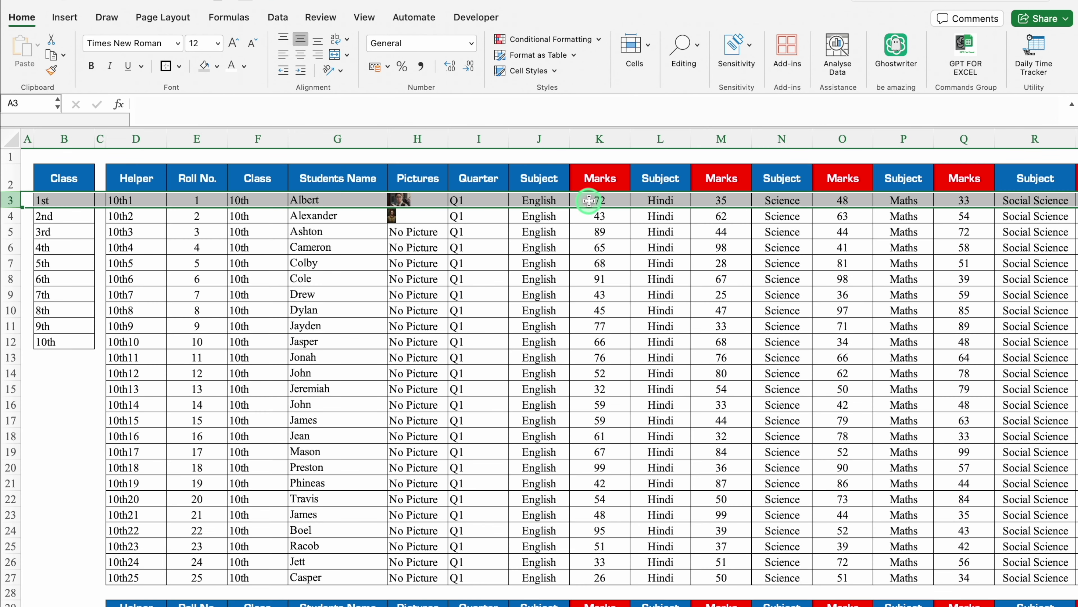
{"action": "left_click", "coordinate": [136, 605]}
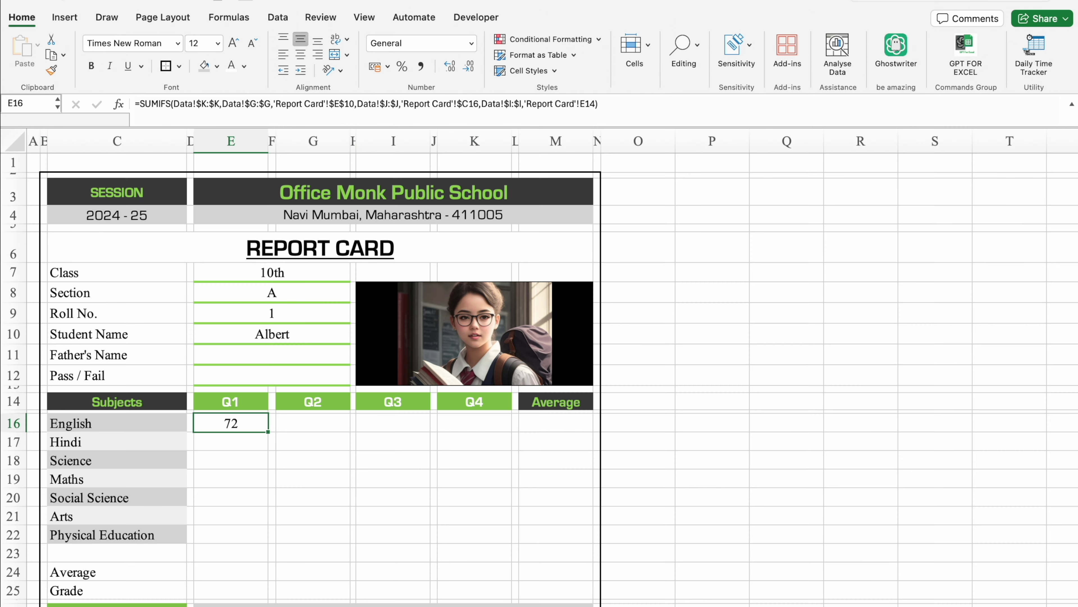
{"action": "left_click", "coordinate": [276, 313]}
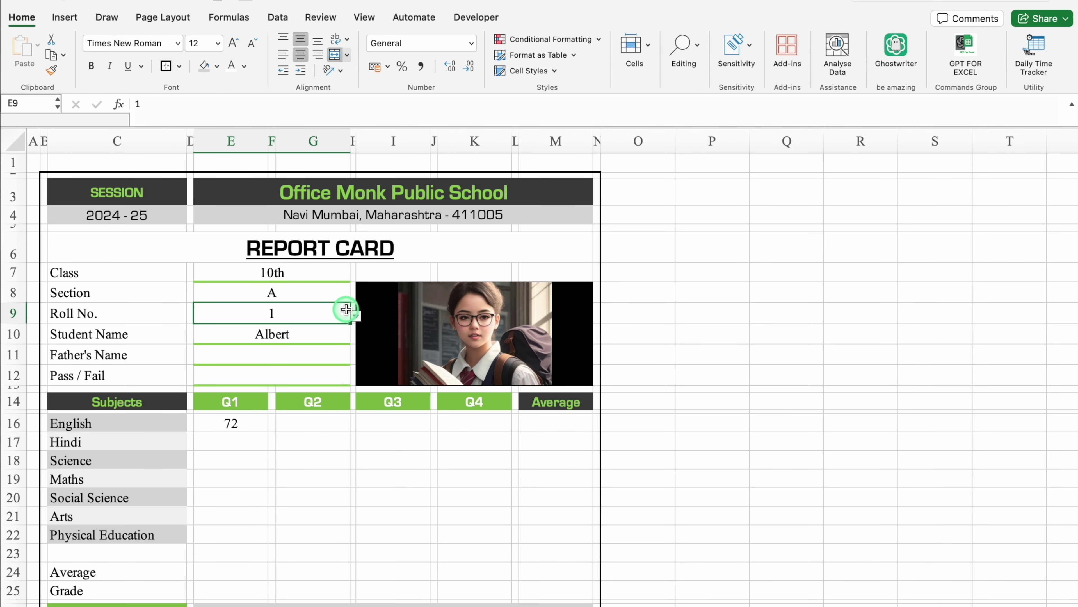
{"action": "left_click", "coordinate": [357, 315]}
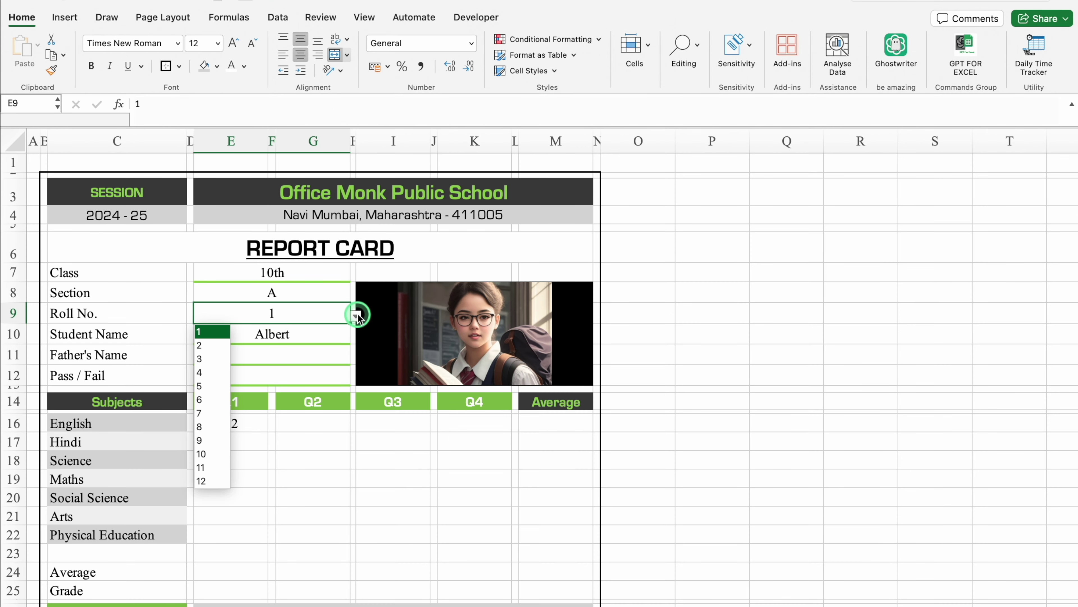
{"action": "left_click", "coordinate": [220, 453]}
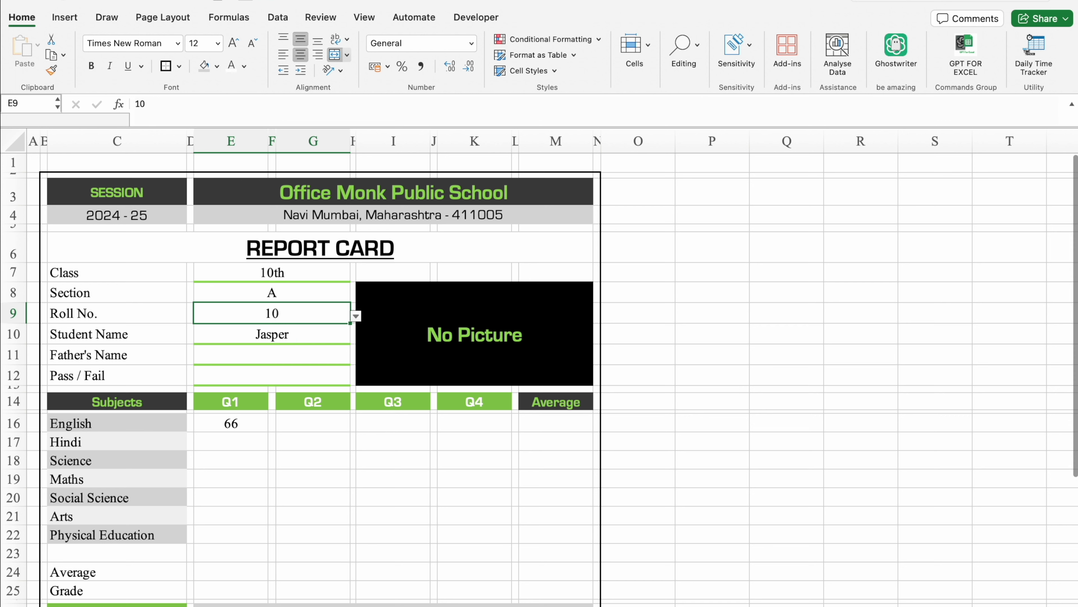
Step: Check roll number 10's row on the Data sheet against the Q1 English mark on the report card
{"action": "key", "text": "ctrl+Page_Down"}
{"action": "left_click", "coordinate": [7, 341]}
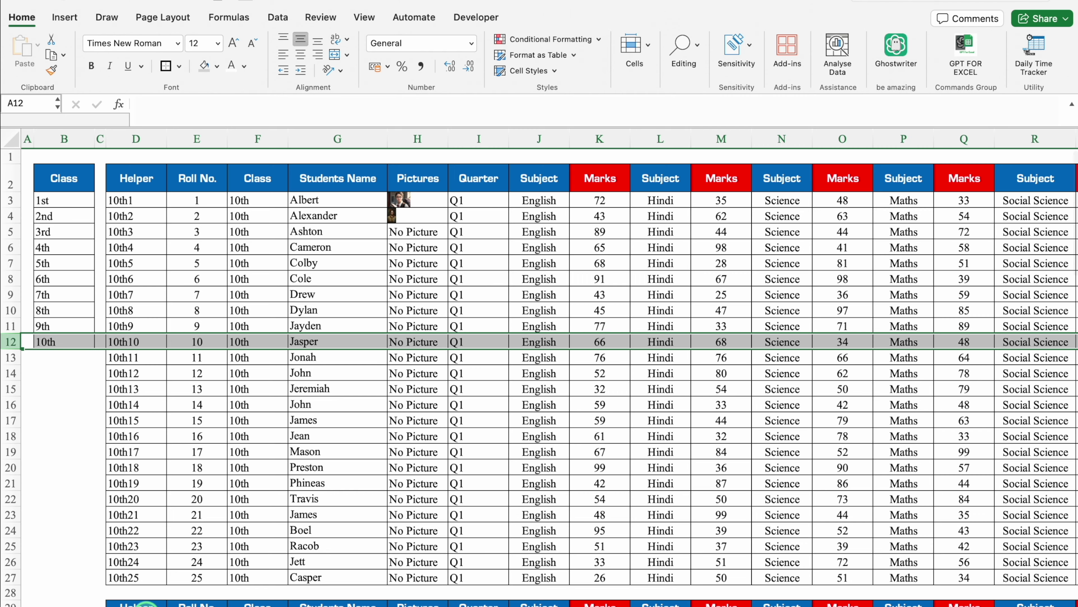
{"action": "key", "text": "ctrl+Page_Up"}
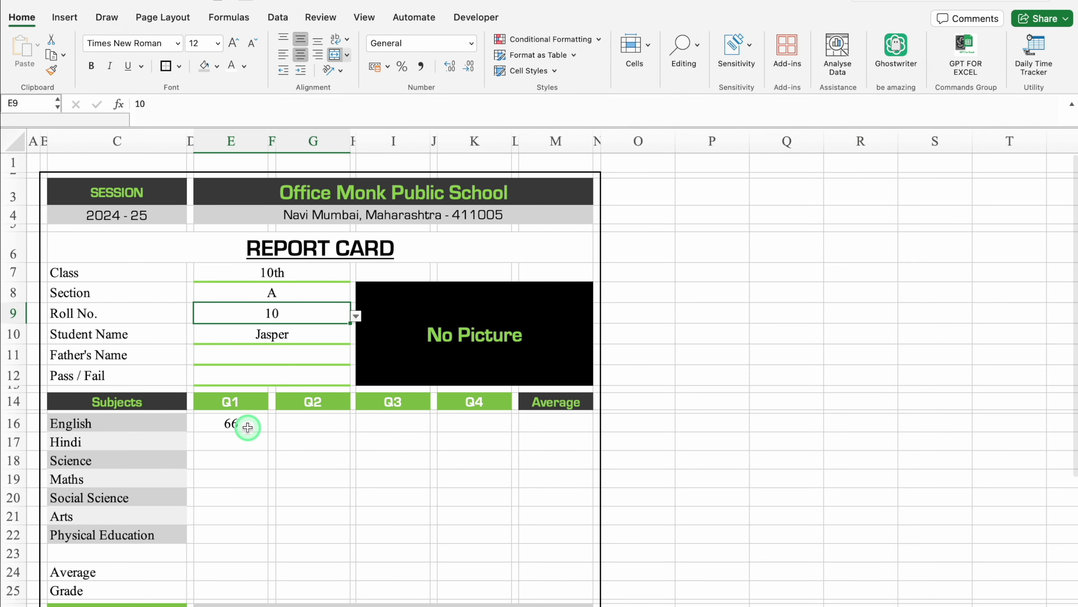
Step: Examine the SUMIFS formula in E16 and the separate English, Hindi and Science marks columns K, M and O on the Data sheet
{"action": "left_click", "coordinate": [248, 427]}
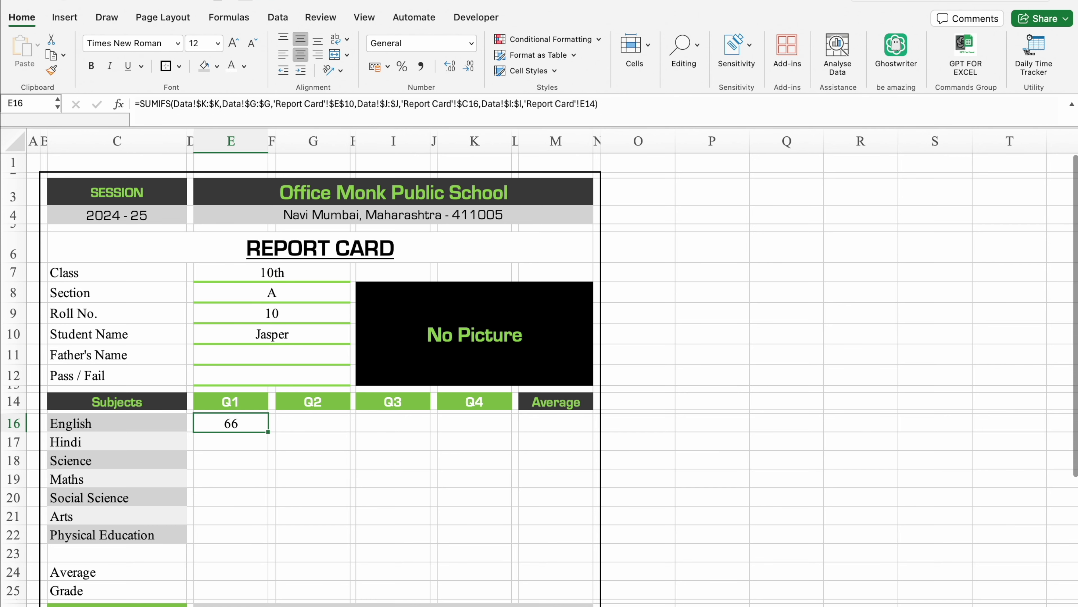
{"action": "key", "text": "ctrl+Page_Down"}
{"action": "left_click", "coordinate": [598, 135]}
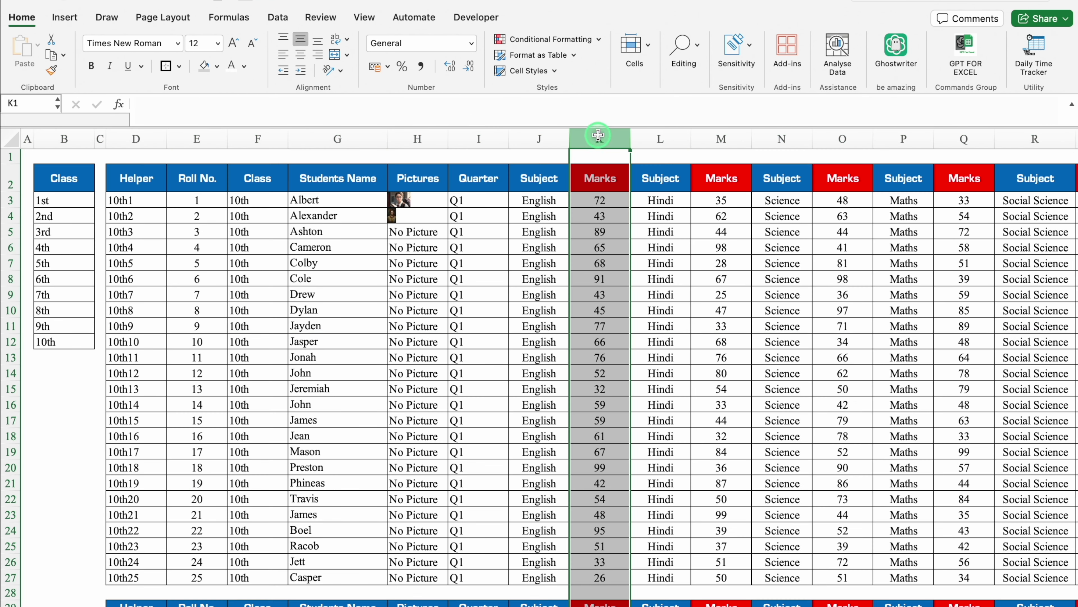
{"action": "left_click", "coordinate": [716, 137]}
{"action": "left_click", "coordinate": [837, 136]}
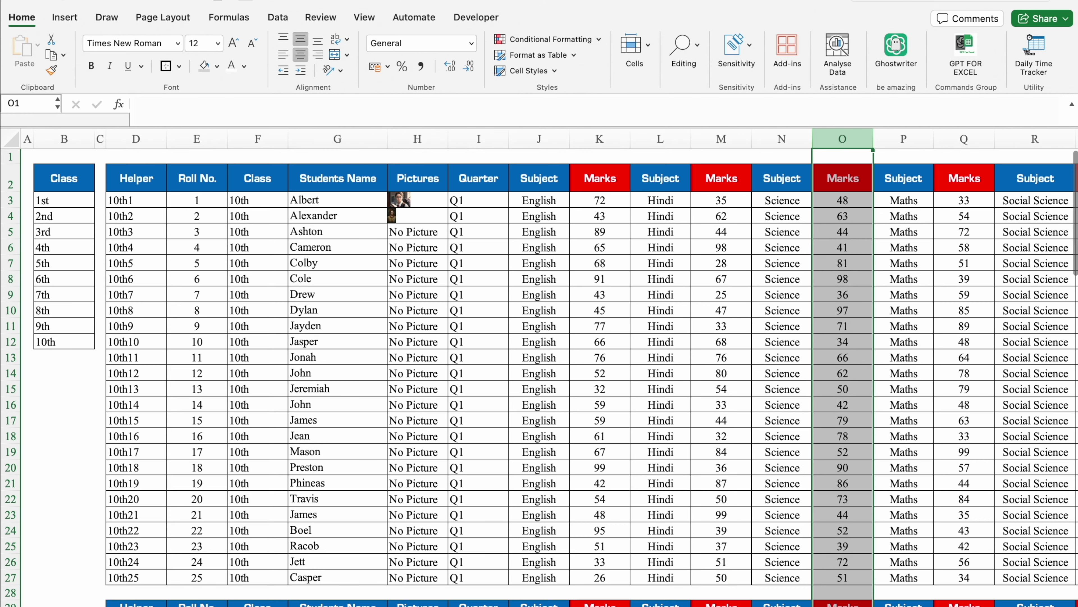
{"action": "key", "text": "ctrl+Page_Up"}
{"action": "left_click", "coordinate": [248, 415]}
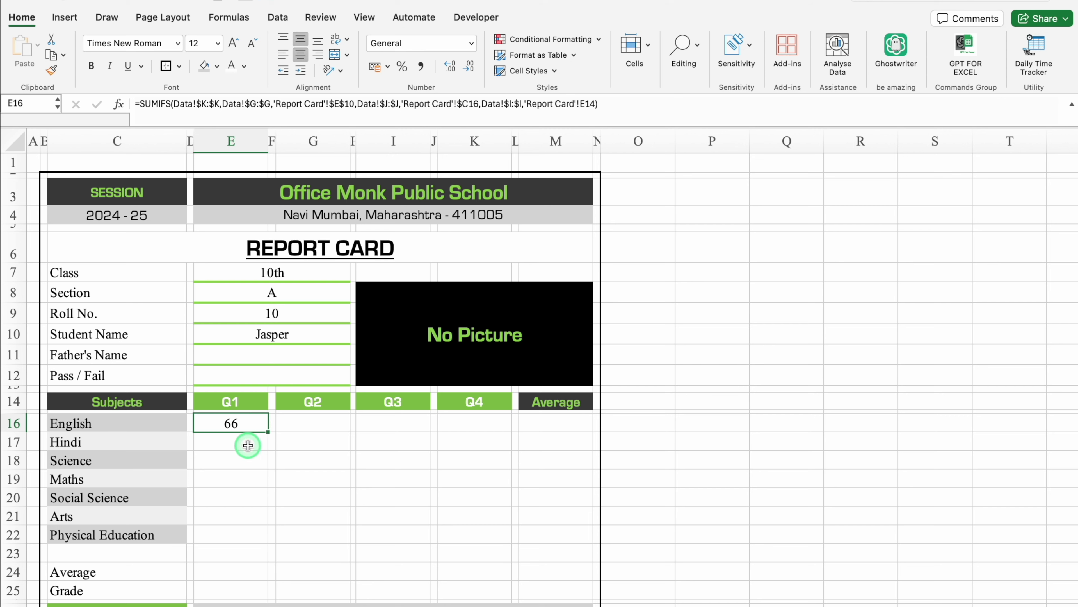
Step: Start a SUMIFS formula in the Hindi Q1 cell E17 with the absolute Hindi marks column Data!$M:$M as sum range
{"action": "left_click", "coordinate": [245, 444]}
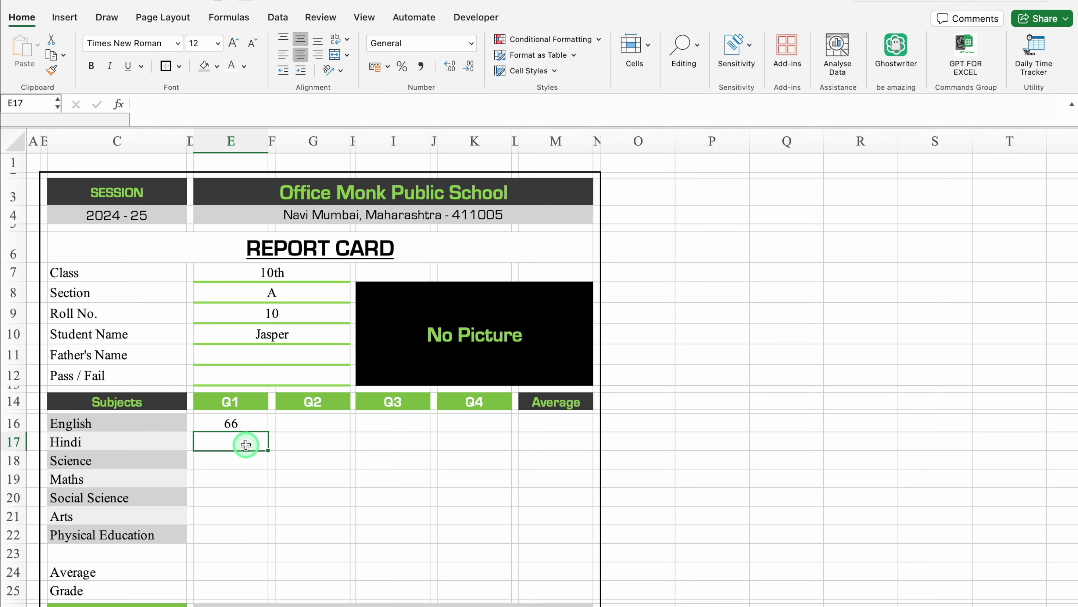
{"action": "type", "text": "="}
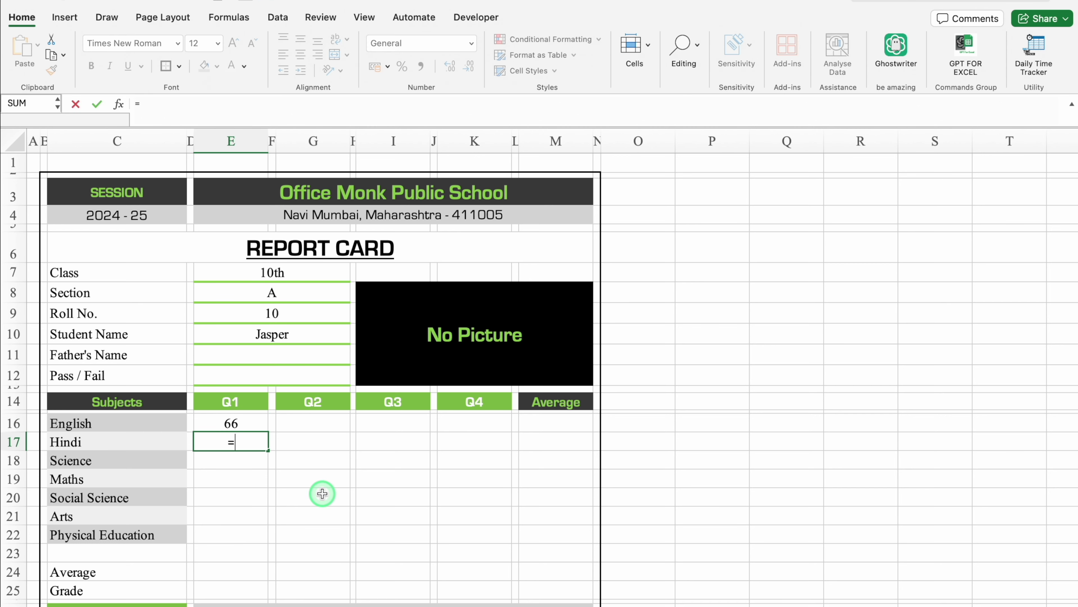
{"action": "type", "text": "sumifs"}
{"action": "double_click", "coordinate": [233, 472]}
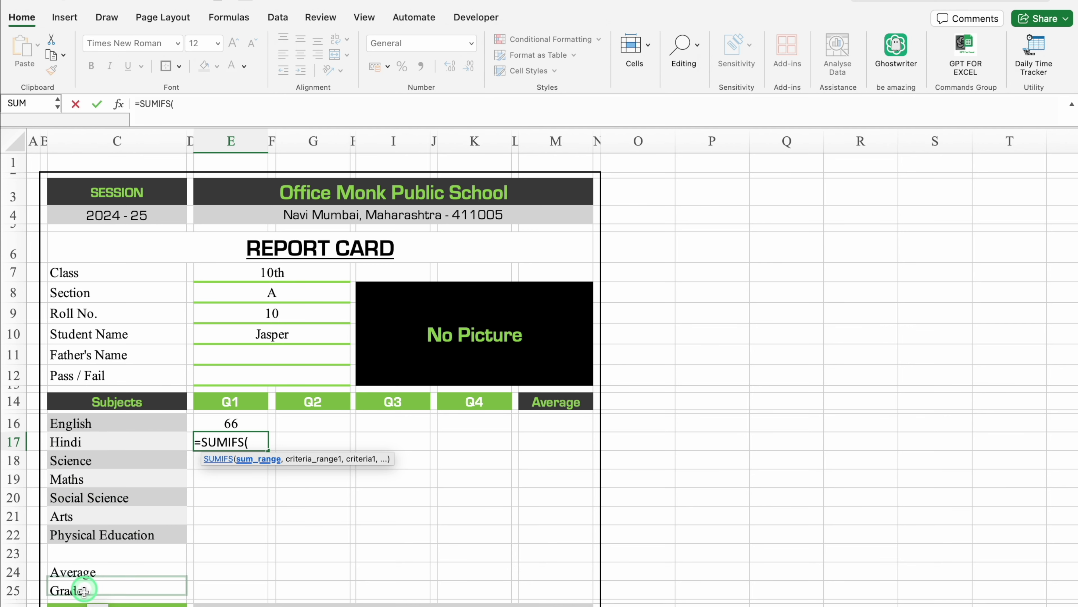
{"action": "left_click", "coordinate": [76, 603]}
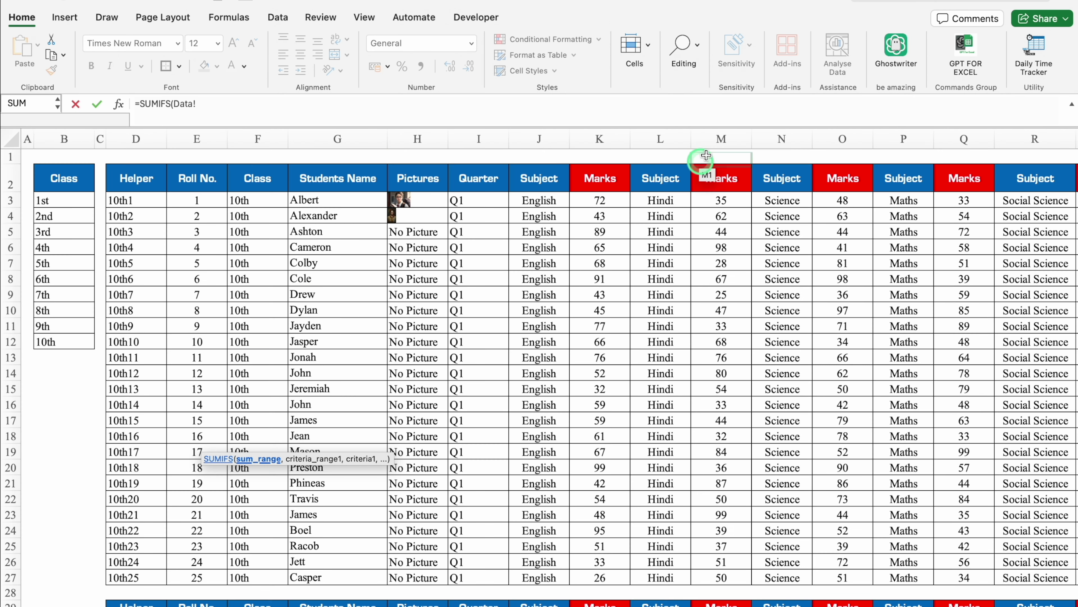
{"action": "left_click", "coordinate": [725, 138]}
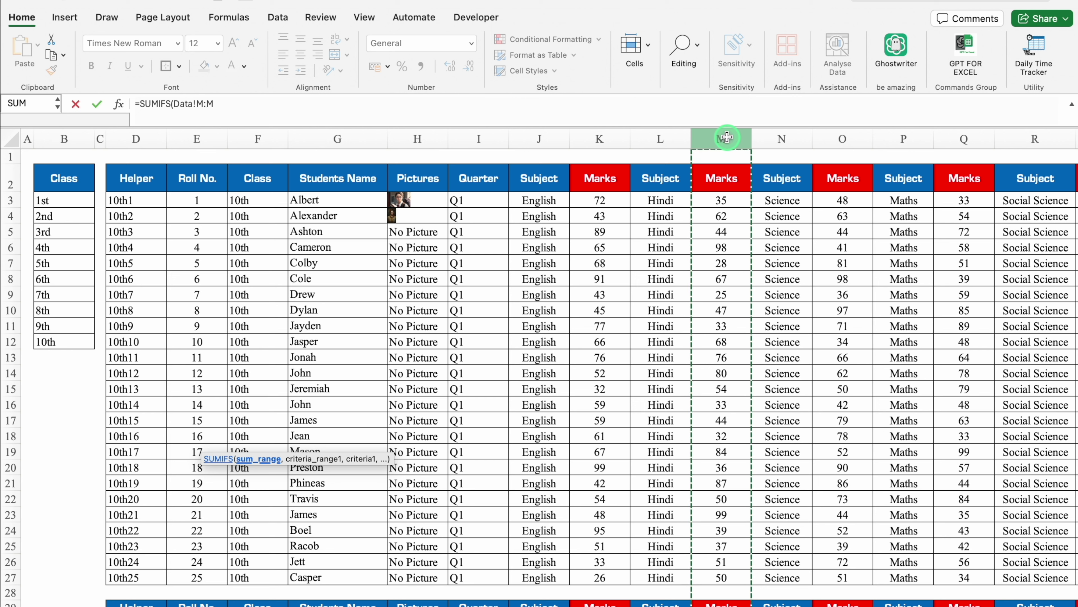
{"action": "key", "text": "F4"}
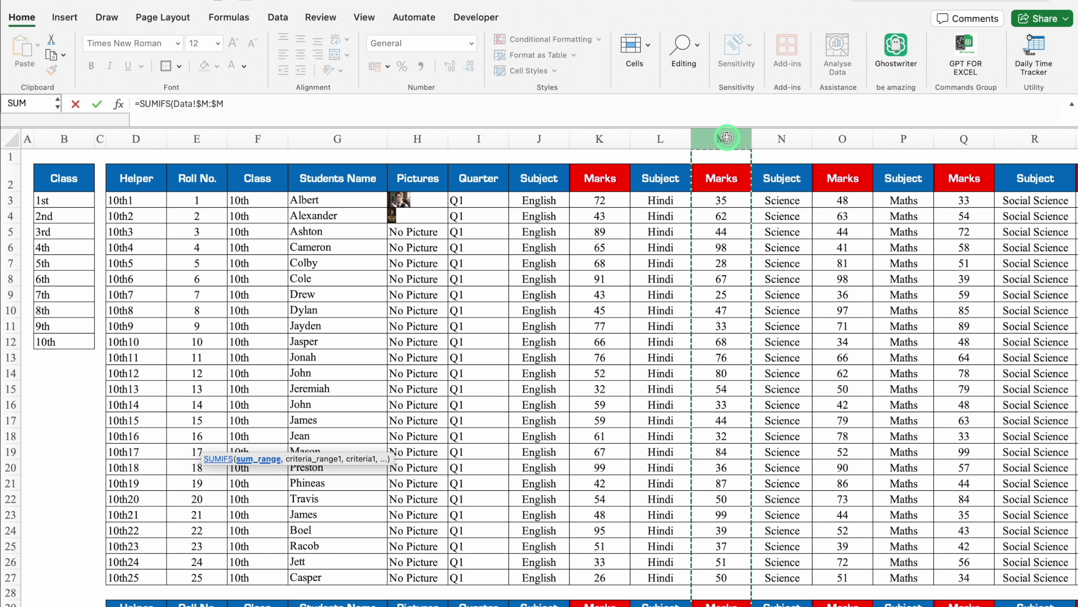
Step: Add the first criterion to the Hindi formula, matching student name column Data!$G:$G to the absolute cell 'Report Card'!$E$10
{"action": "type", "text": ","}
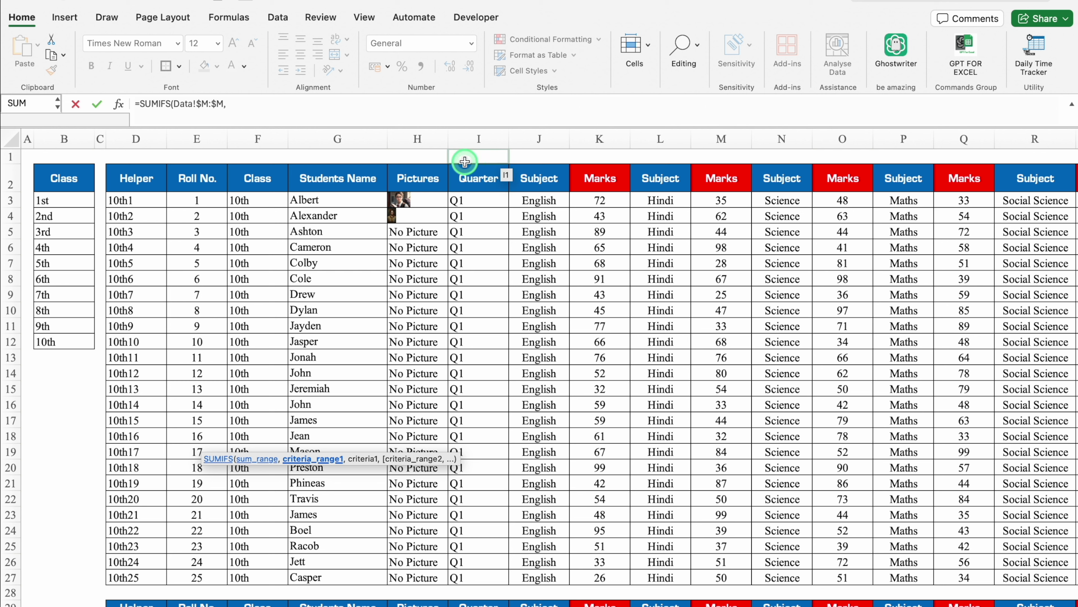
{"action": "left_click", "coordinate": [347, 140]}
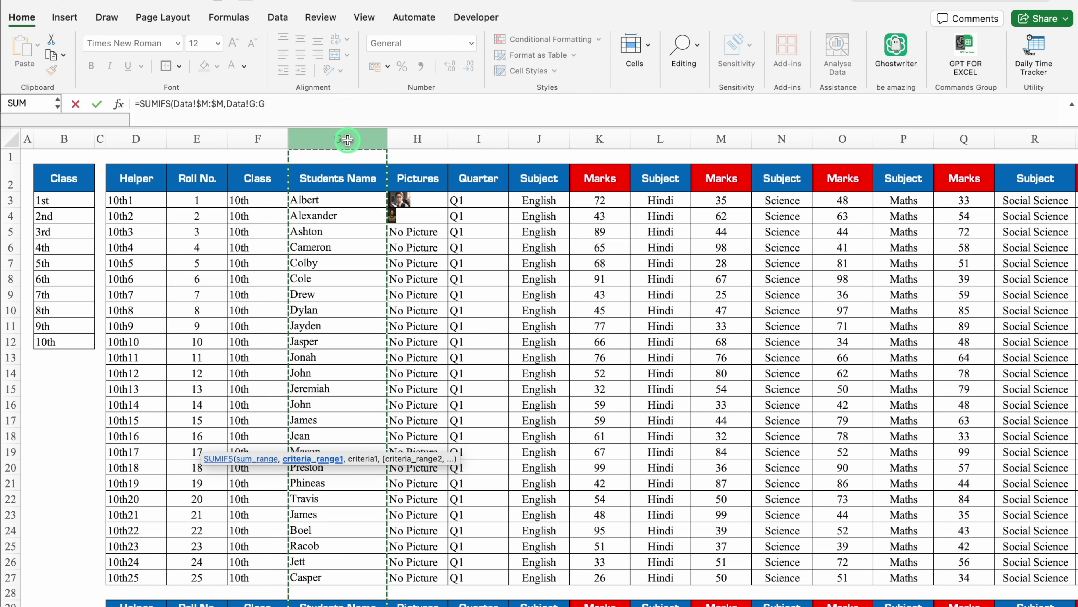
{"action": "key", "text": "F4"}
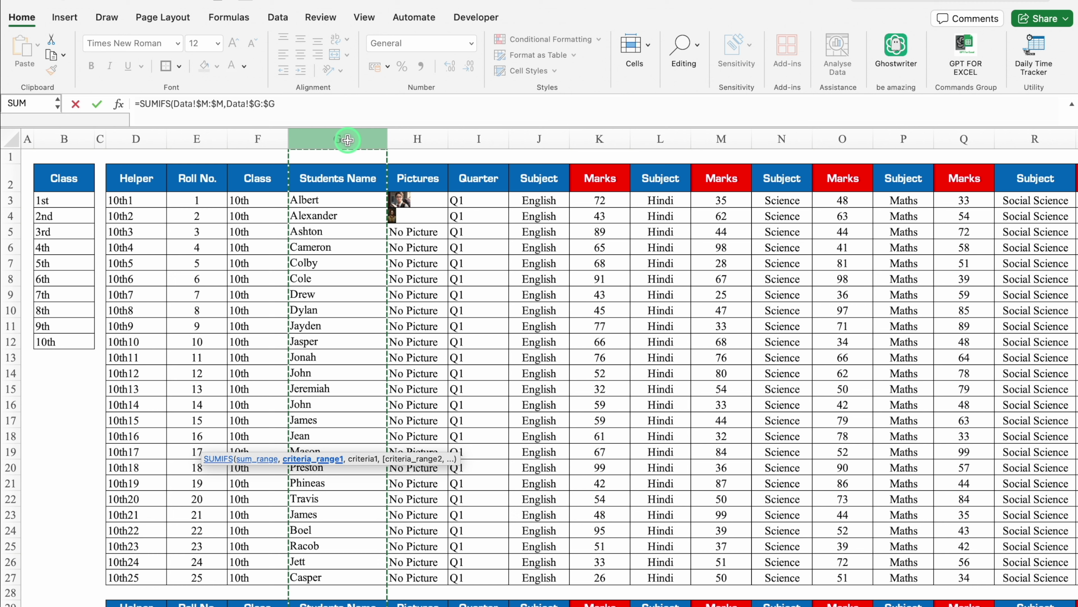
{"action": "type", "text": ","}
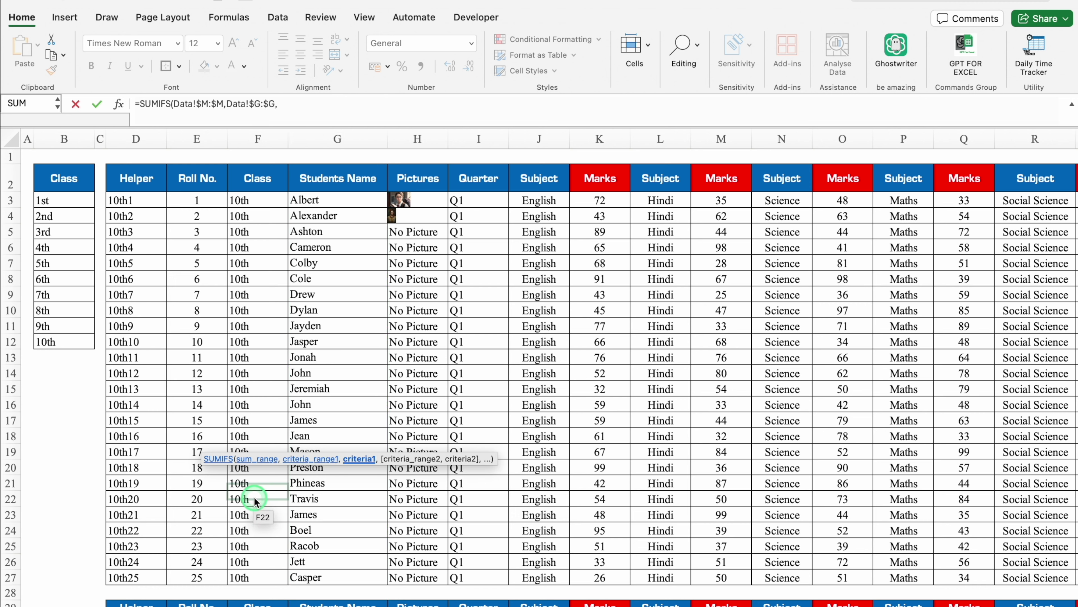
{"action": "left_click", "coordinate": [149, 603]}
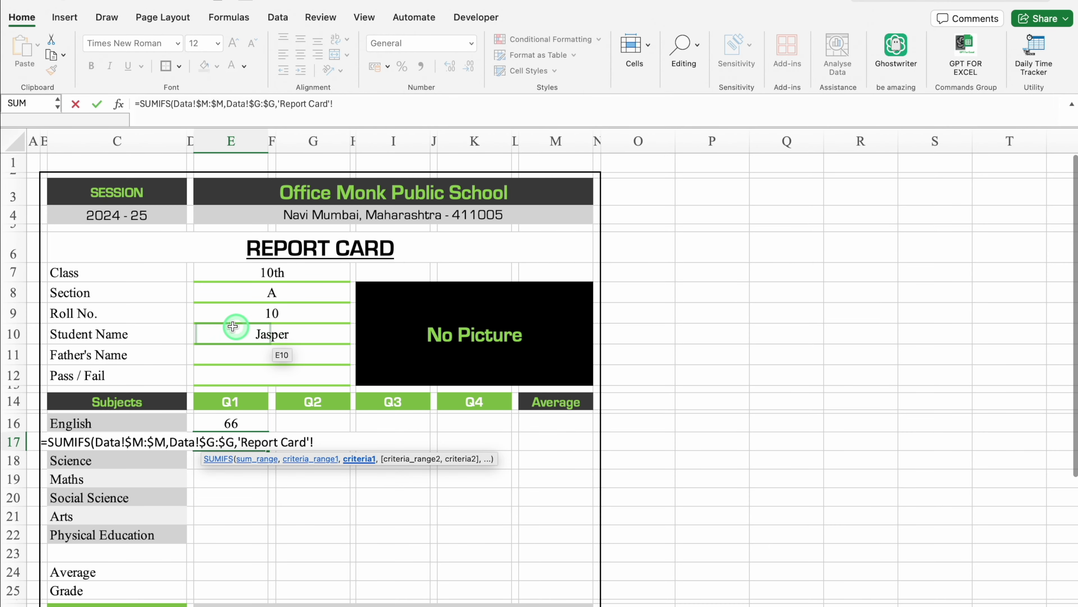
{"action": "left_click", "coordinate": [272, 331]}
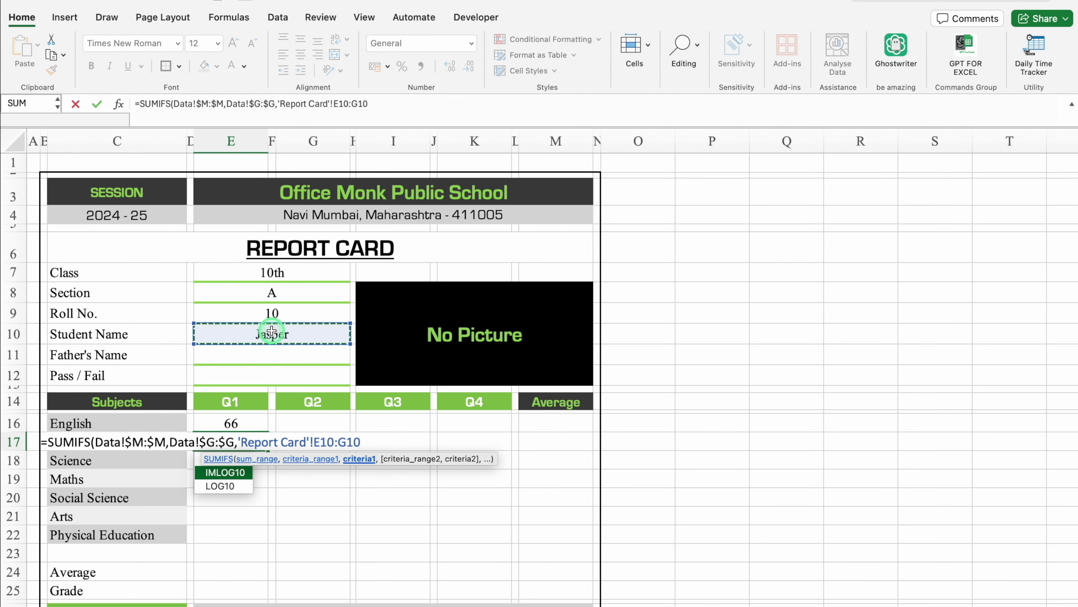
{"action": "key", "text": "F4"}
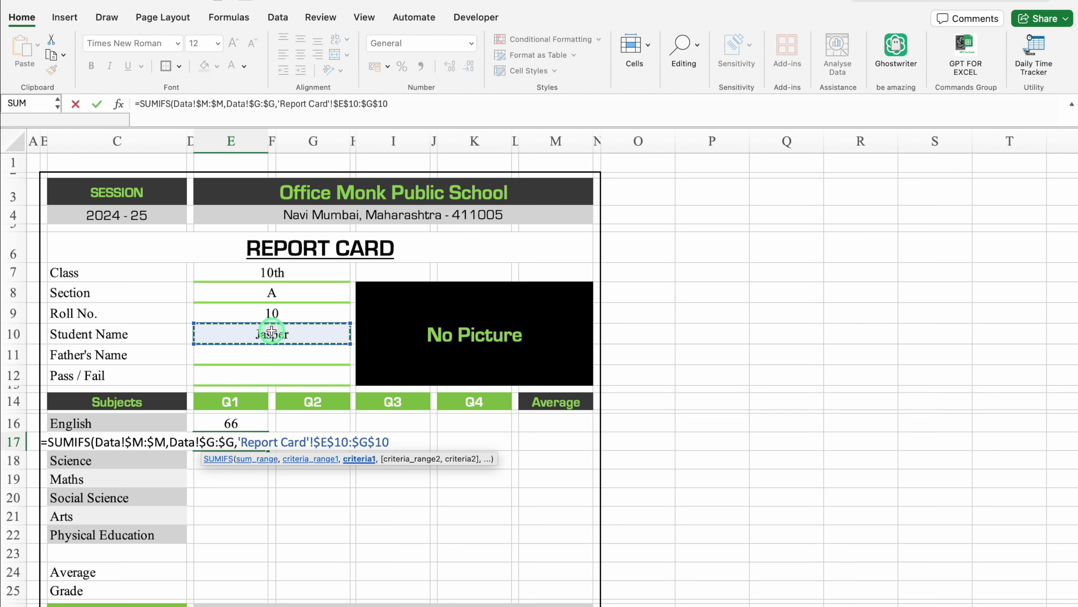
{"action": "left_click", "coordinate": [413, 106]}
{"action": "key", "text": "BackSpace"}
{"action": "key", "text": "BackSpace"}
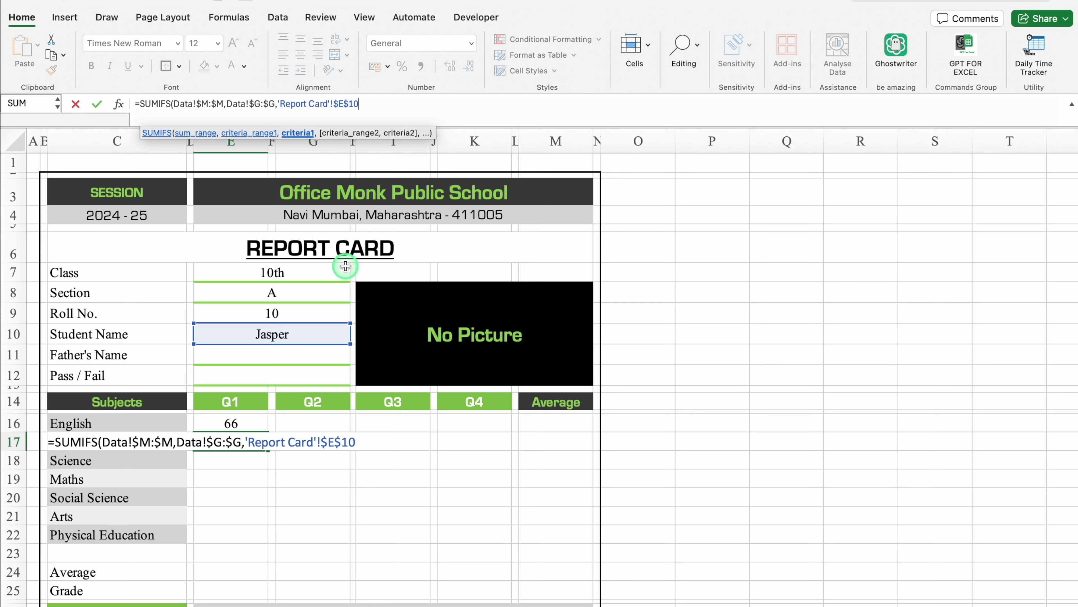
Step: Add the second criterion to the Hindi formula, matching subject column Data!$L:$L to 'Report Card'!$C17 with only its column locked
{"action": "type", "text": ",Data!"}
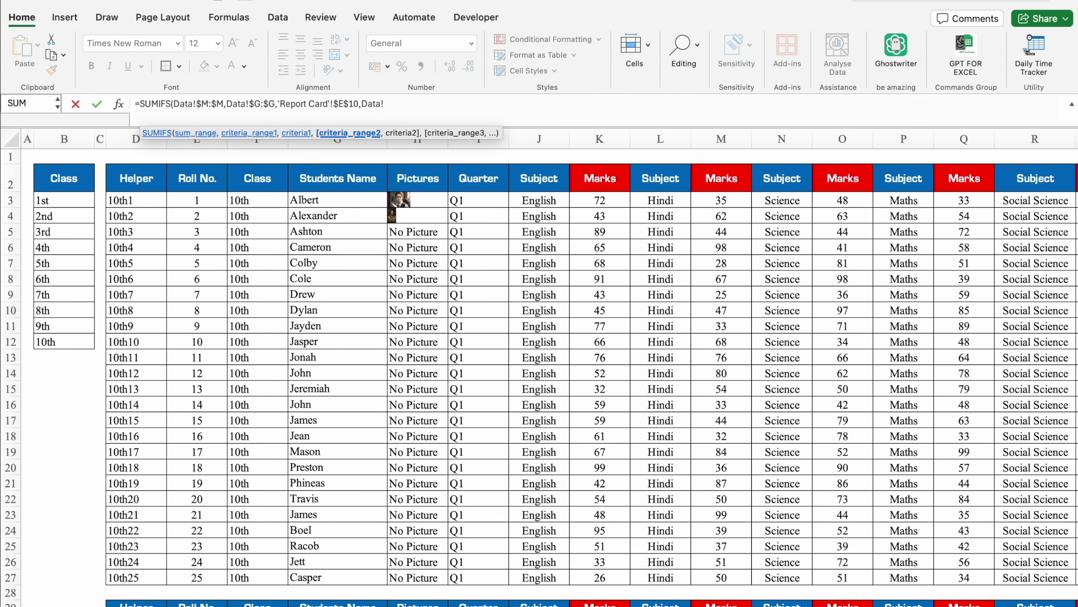
{"action": "left_click", "coordinate": [662, 138]}
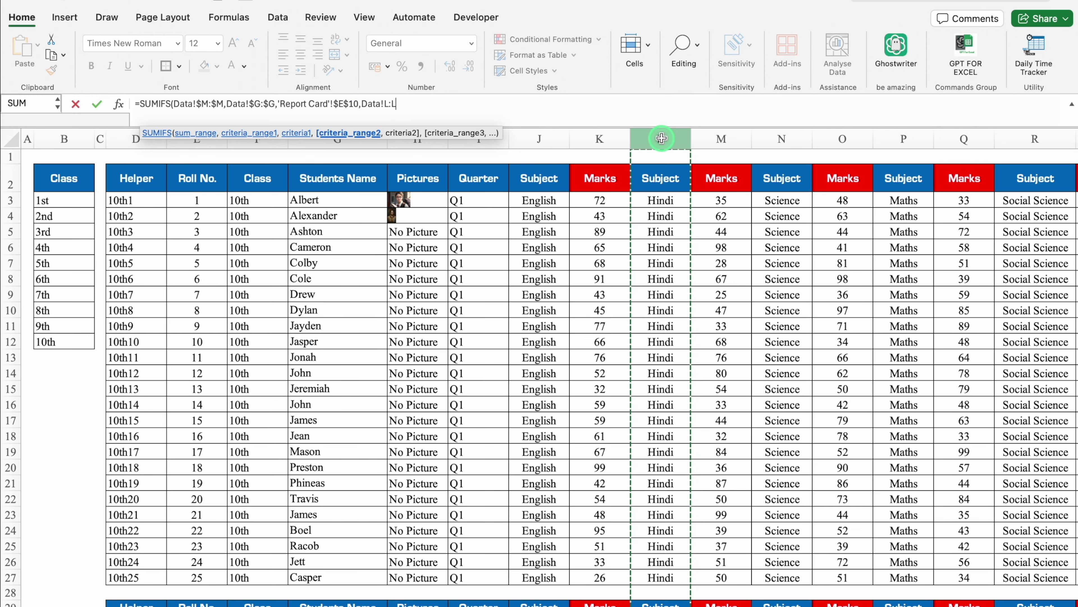
{"action": "key", "text": "F4"}
{"action": "type", "text": ","}
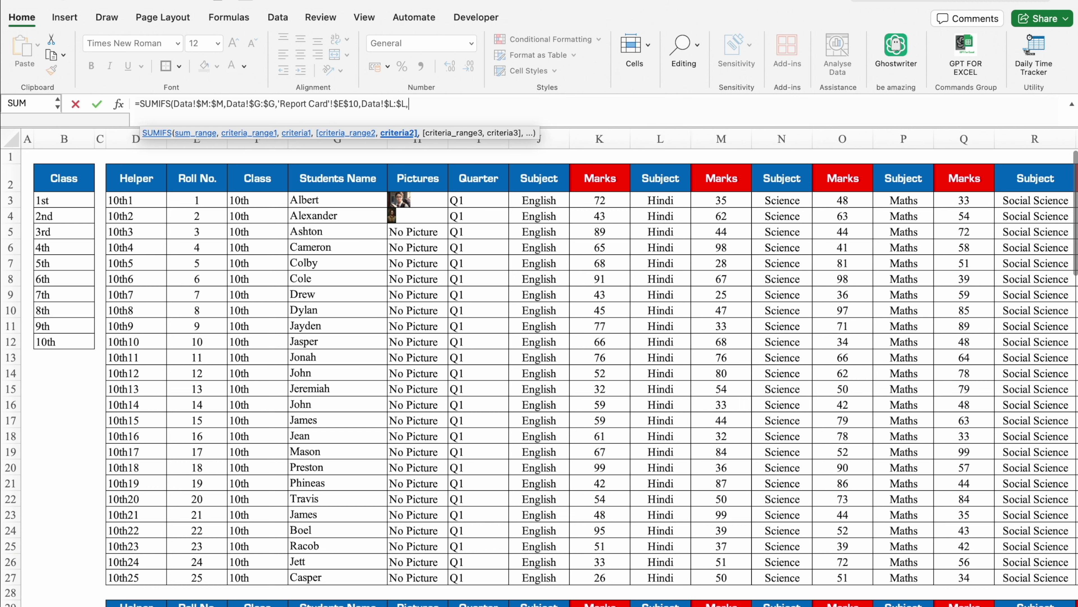
{"action": "left_click", "coordinate": [166, 603]}
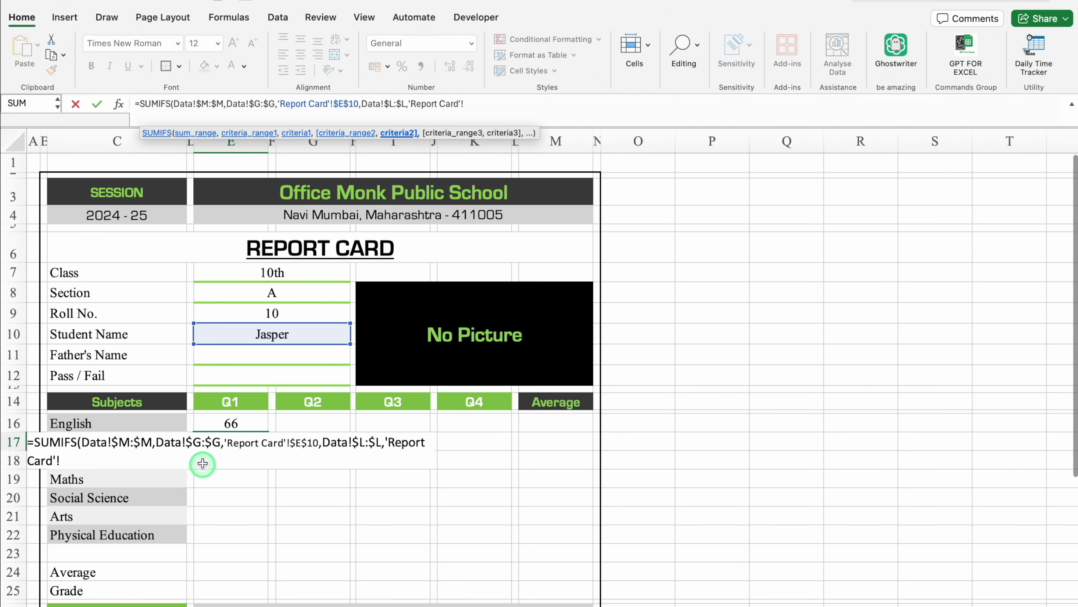
{"action": "left_click", "coordinate": [160, 479]}
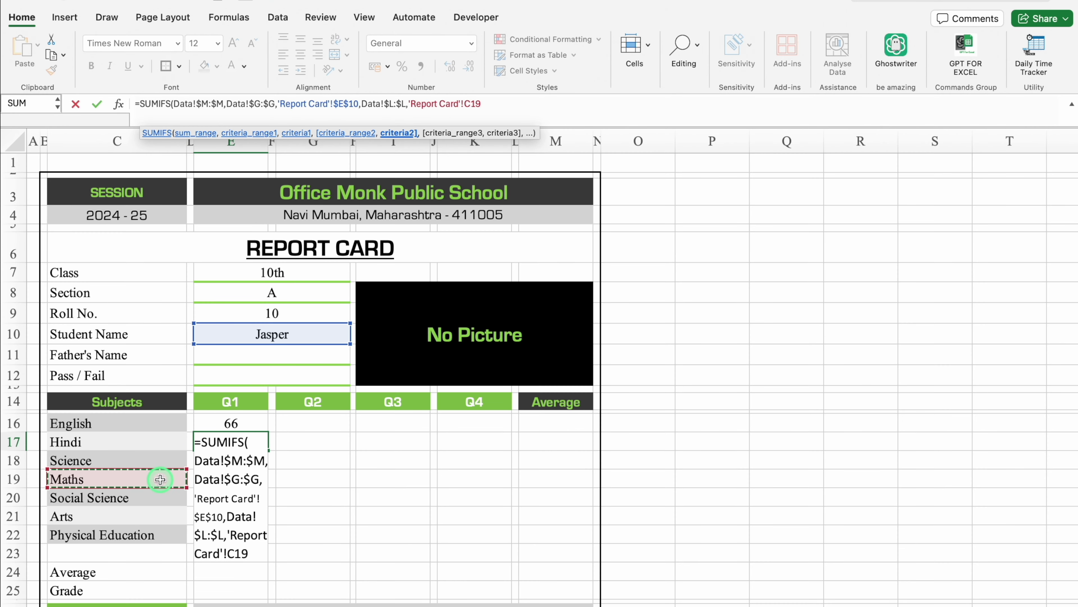
{"action": "key", "text": "Up"}
{"action": "key", "text": "Up"}
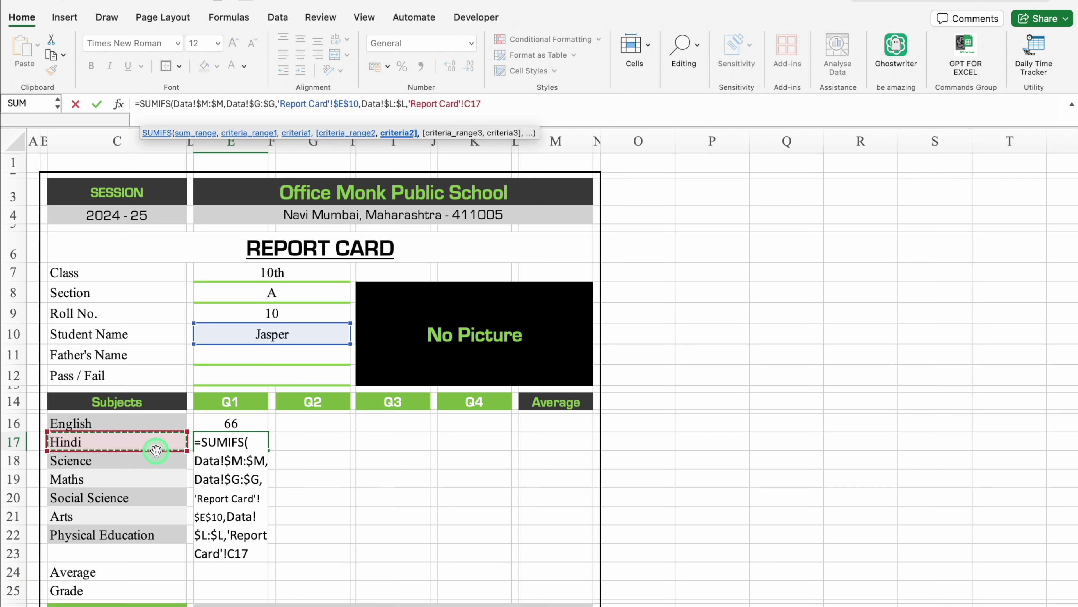
{"action": "key", "text": "F4"}
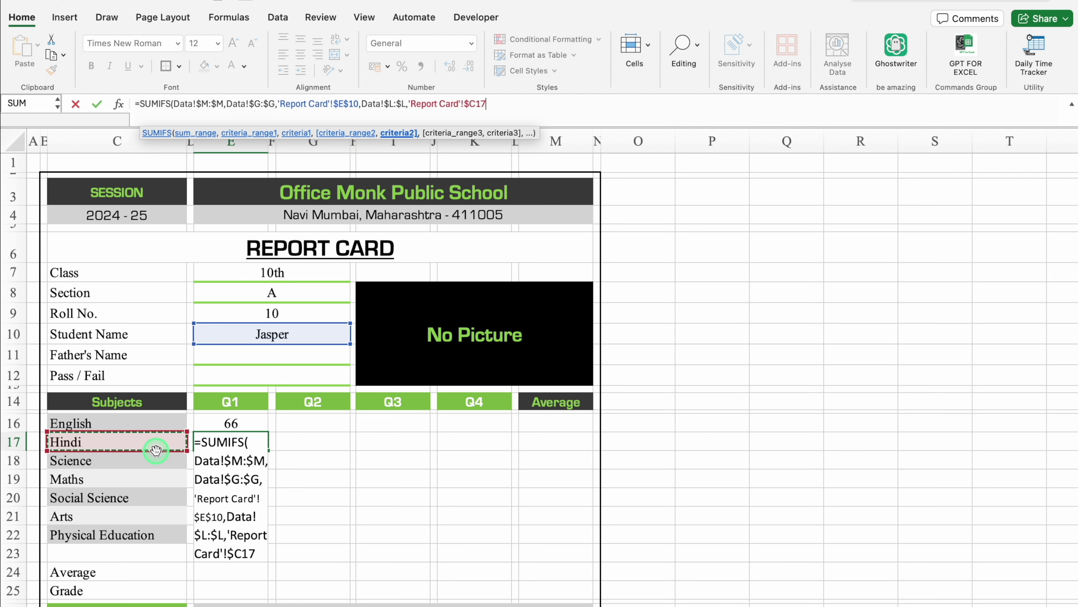
Step: Add the third criterion to the Hindi formula, matching quarter column Data!$I:$I to the relative cell 'Report Card'!E14, and complete the formula
{"action": "type", "text": ","}
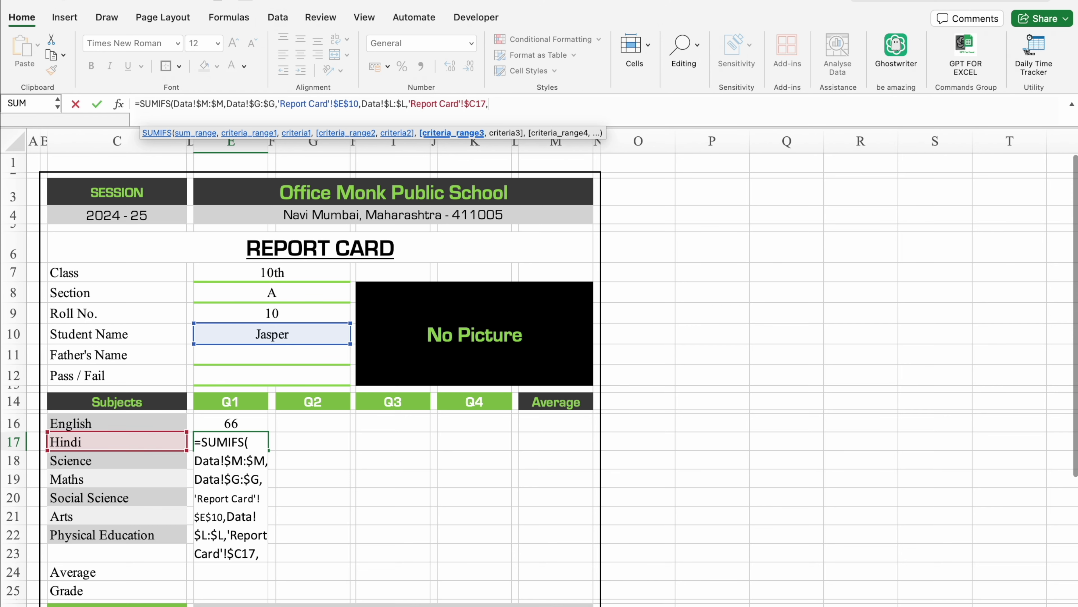
{"action": "left_click", "coordinate": [128, 605]}
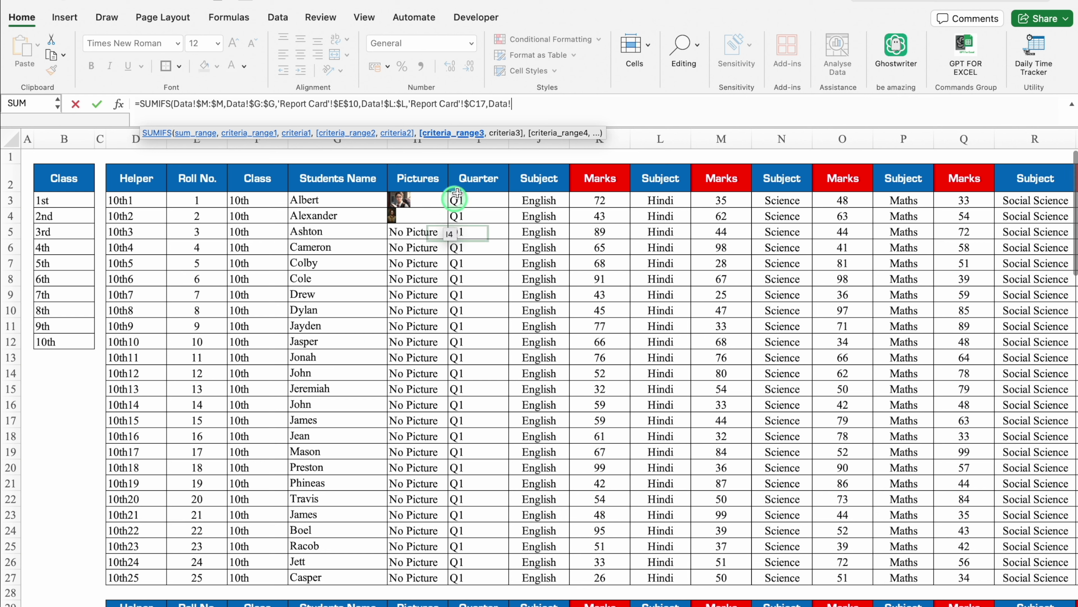
{"action": "left_click", "coordinate": [472, 142]}
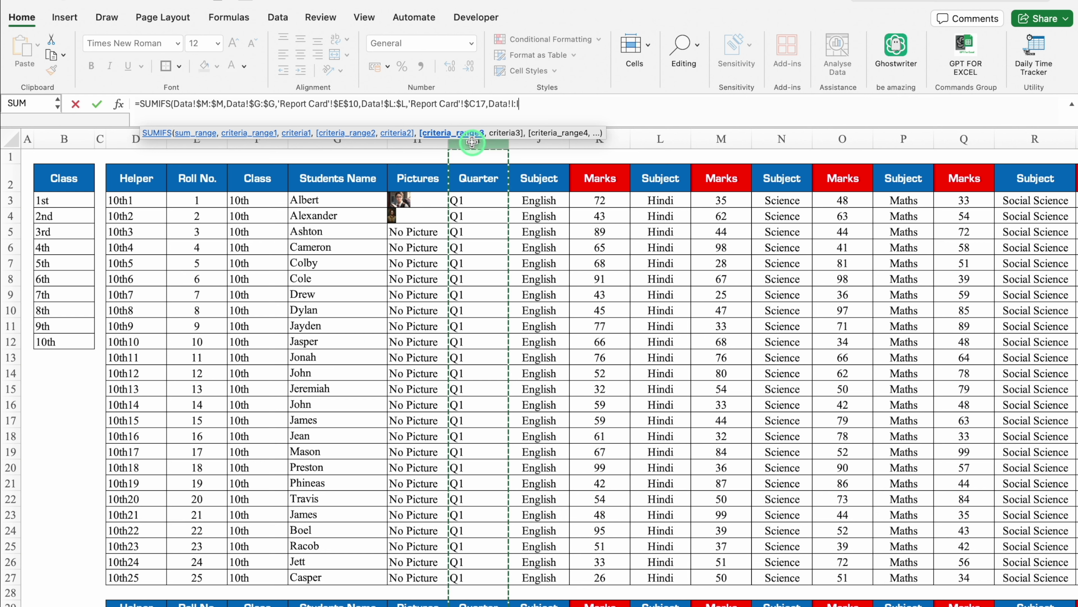
{"action": "key", "text": "F4"}
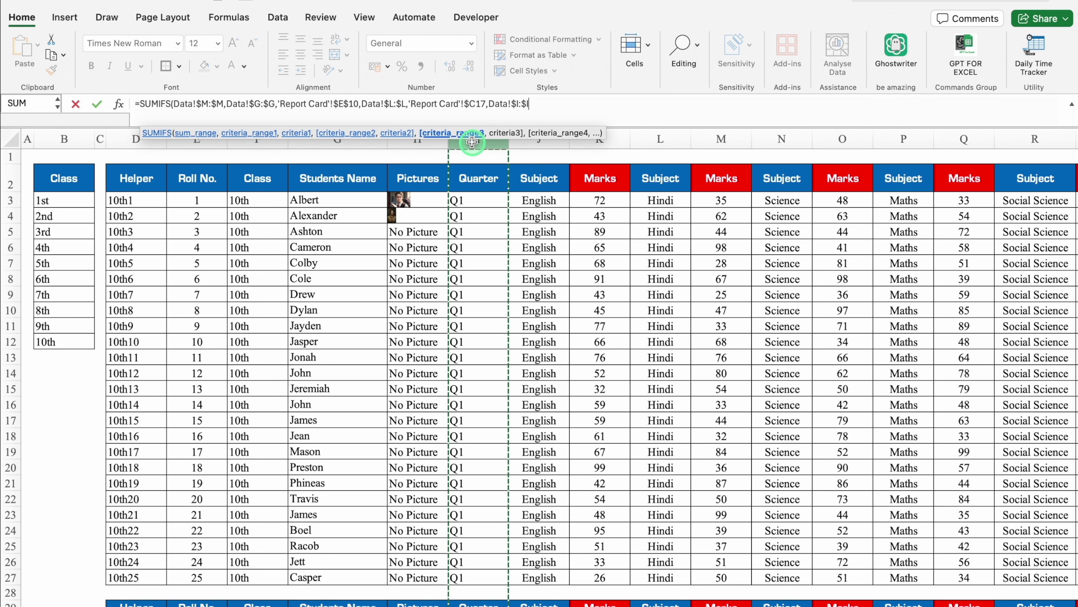
{"action": "type", "text": ","}
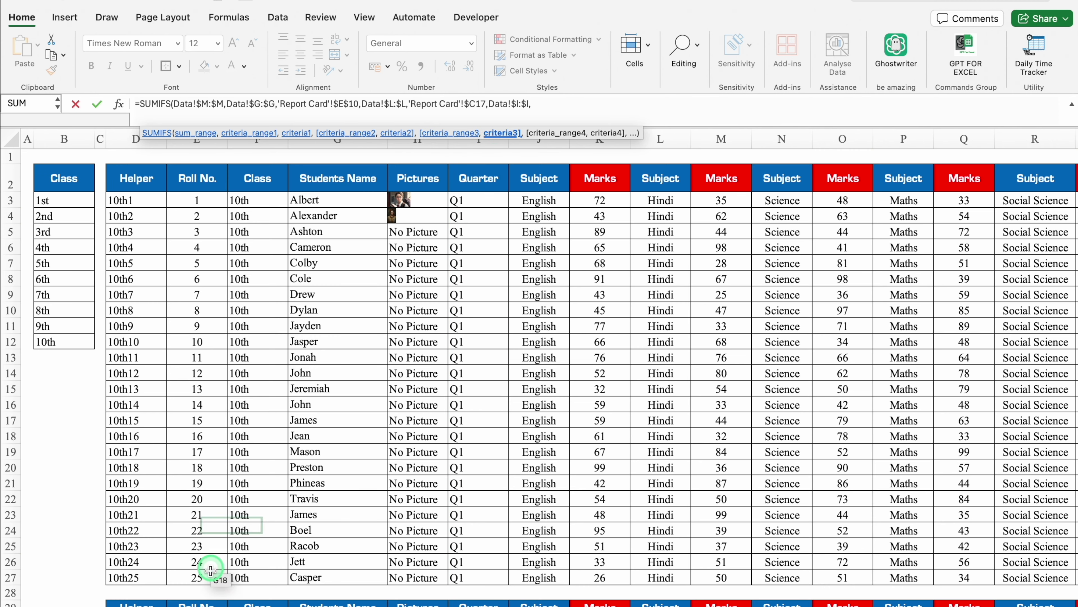
{"action": "left_click", "coordinate": [200, 601]}
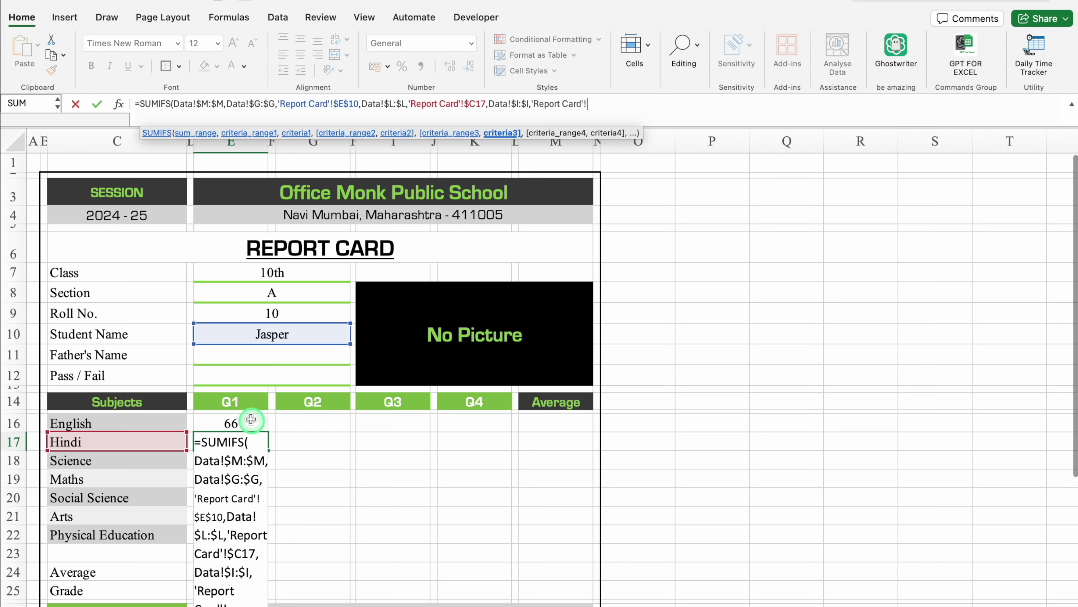
{"action": "left_click", "coordinate": [243, 403]}
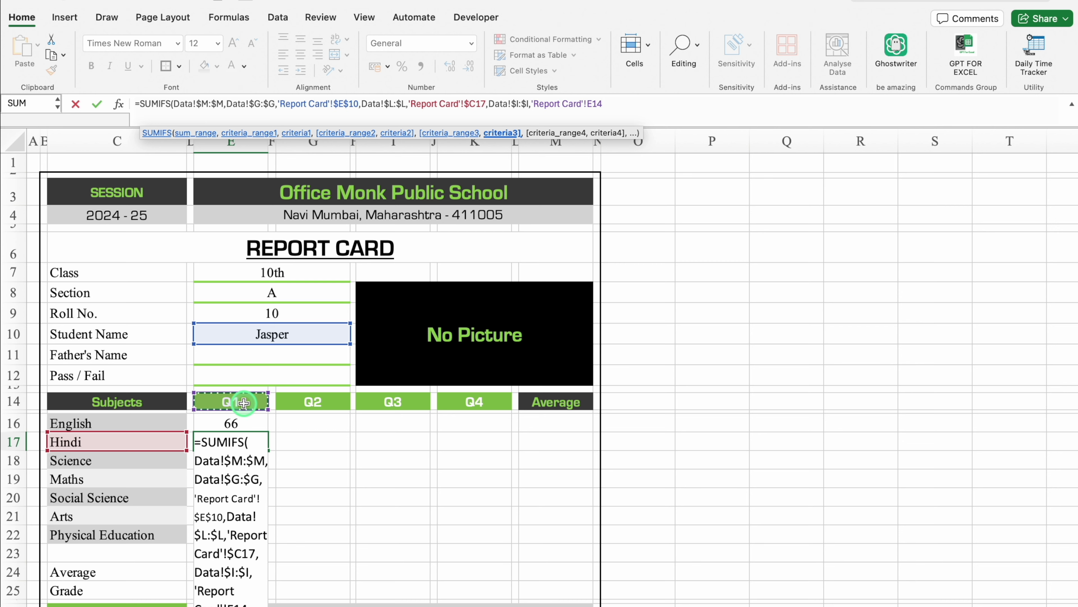
{"action": "type", "text": ")"}
{"action": "key", "text": "Return"}
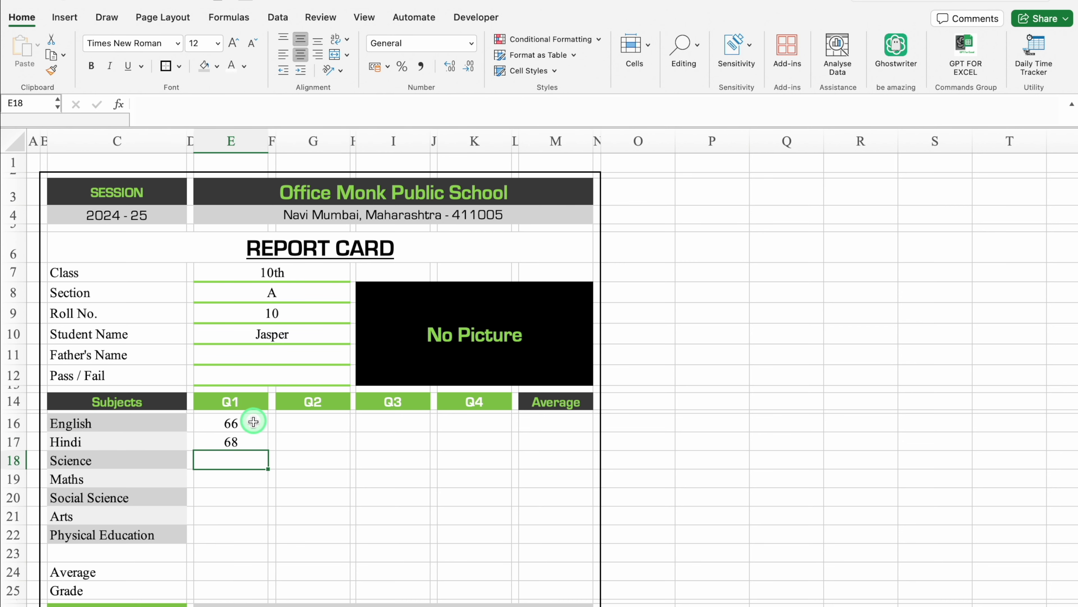
{"action": "left_click", "coordinate": [248, 438]}
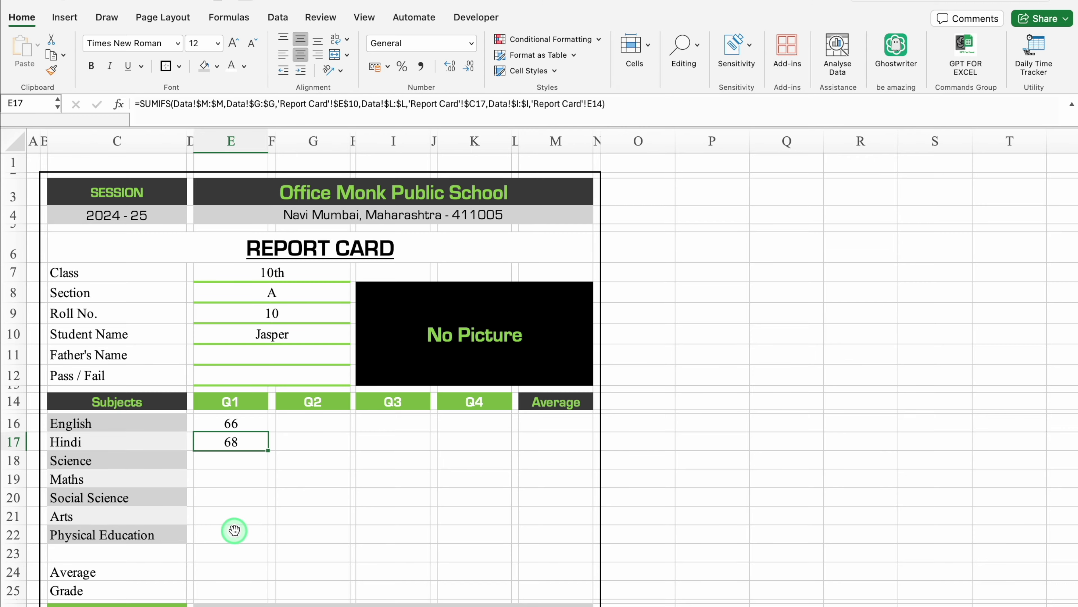
Step: Enter the Science Q1 SUMIFS formula in E18, summing the Science marks column O of the Data sheet by student name, subject and quarter
{"action": "left_click", "coordinate": [231, 461]}
{"action": "type", "text": "=SUMIFS("}
{"action": "left_click", "coordinate": [848, 138]}
{"action": "key", "text": "F4"}
{"action": "type", "text": ","}
{"action": "left_click", "coordinate": [335, 139]}
{"action": "left_click", "coordinate": [267, 336]}
{"action": "left_click", "coordinate": [136, 461]}
{"action": "left_click", "coordinate": [231, 402]}
{"action": "type", "text": ")"}
{"action": "key", "text": "Return"}
Step: Fill the Science formula down to E22 and adapt the copies for Maths, Social Science and Arts to their own Data columns and quarter header E14
{"action": "left_click_drag", "start_coordinate": [268, 469], "coordinate": [265, 537]}
{"action": "left_click", "coordinate": [231, 479]}
{"action": "left_click", "coordinate": [220, 105]}
{"action": "left_click", "coordinate": [393, 105]}
{"action": "left_click", "coordinate": [230, 498]}
{"action": "left_click", "coordinate": [603, 104]}
{"action": "key", "text": "BackSpace"}
{"action": "type", "text": "4"}
{"action": "key", "text": "Return"}
Step: Correct the Physical Education formula in E22, which sums Data!$W:$W, to use its own subject column and the Q1 header
{"action": "left_click", "coordinate": [205, 104]}
{"action": "left_click", "coordinate": [221, 104]}
{"action": "left_click", "coordinate": [605, 105]}
{"action": "key", "text": "Return"}
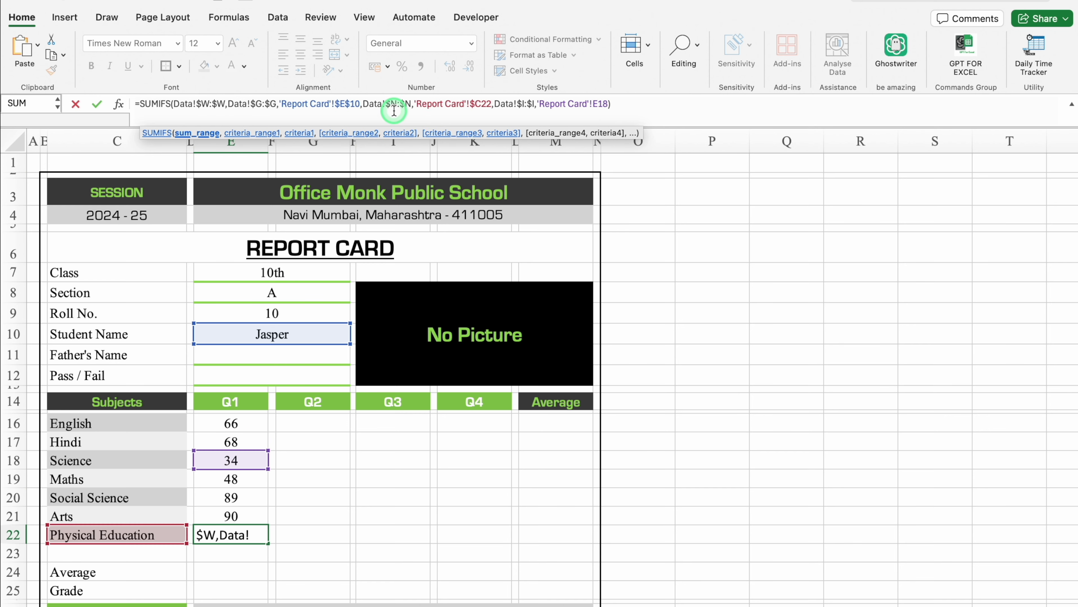
{"action": "key", "text": "Return"}
Step: Copy the Q1 mark formulas E16:E22 into the Q2, Q3 and Q4 columns starting at G16, I16 and K16
{"action": "left_click", "coordinate": [303, 484]}
{"action": "left_click_drag", "start_coordinate": [257, 421], "coordinate": [256, 537]}
{"action": "key", "text": "super+c"}
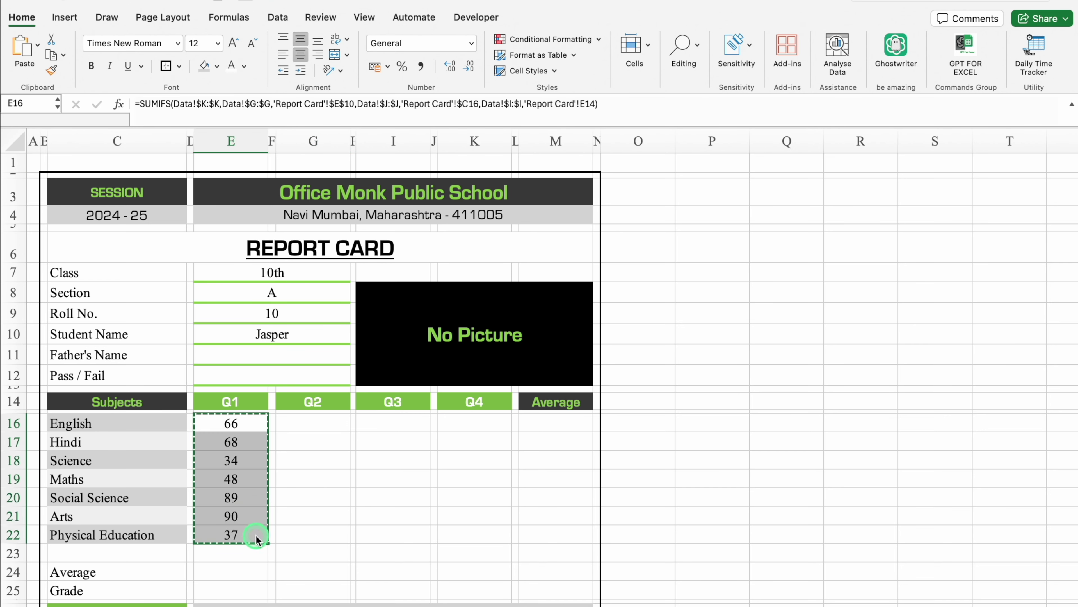
{"action": "left_click", "coordinate": [314, 422]}
{"action": "key", "text": "super+v"}
{"action": "left_click", "coordinate": [397, 425]}
{"action": "key", "text": "super+v"}
{"action": "left_click", "coordinate": [461, 429]}
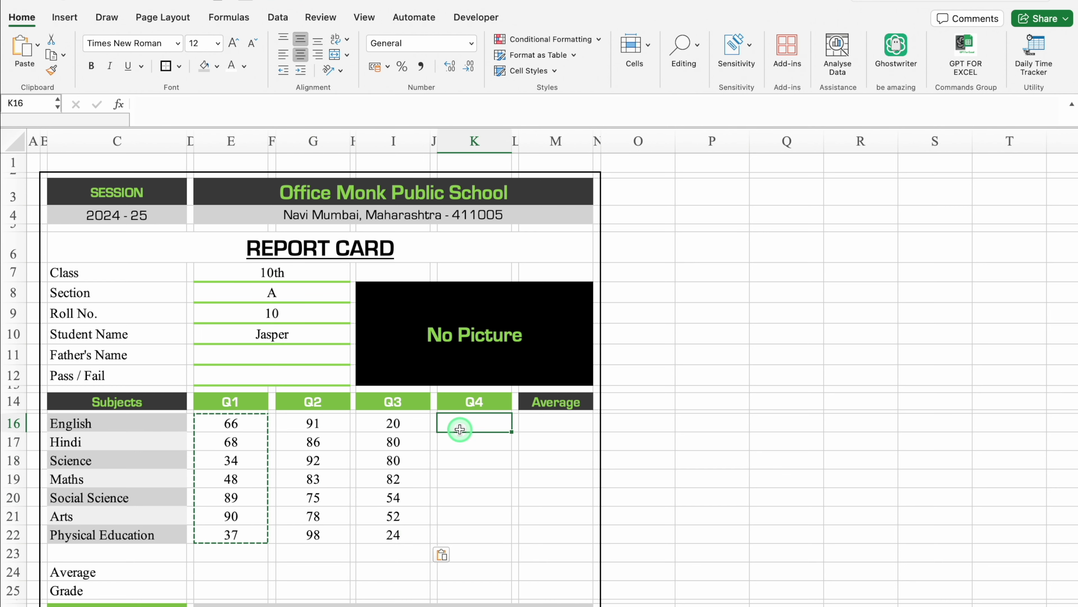
{"action": "key", "text": "super+v"}
{"action": "key", "text": "Escape"}
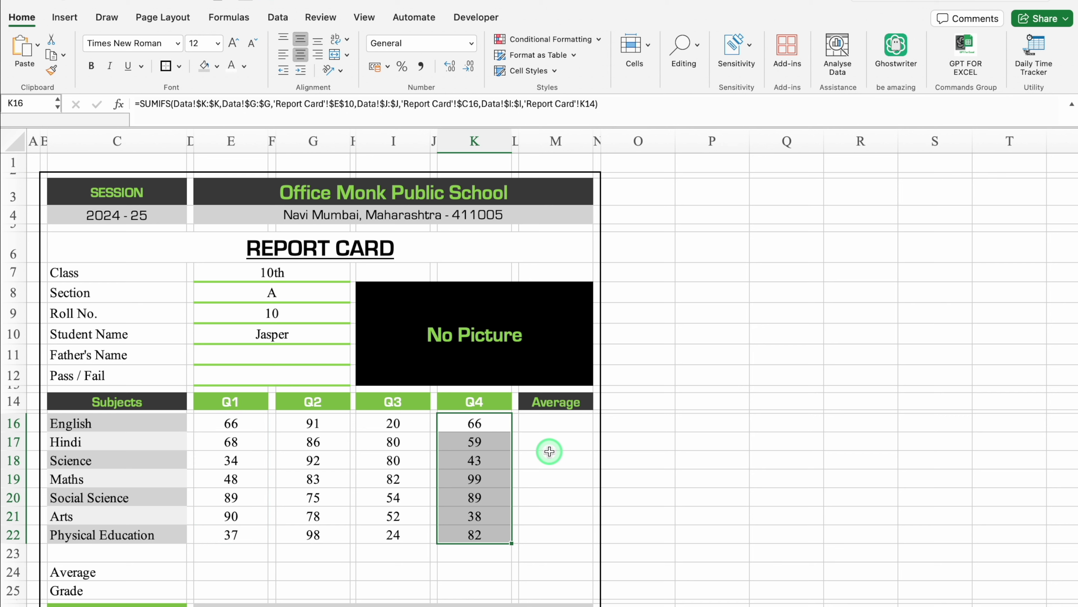
{"action": "left_click", "coordinate": [689, 354]}
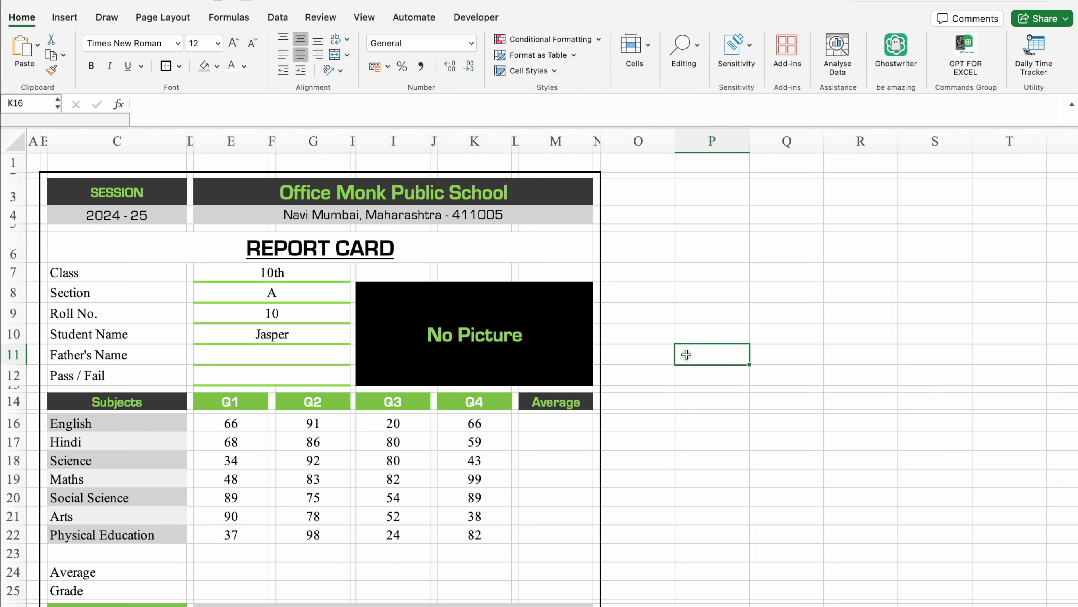
Step: Compare the selected student's quarterly marks on the report card, such as Hindi Q4 in K17, with the student's rows on the Data sheet
{"action": "left_click", "coordinate": [477, 441]}
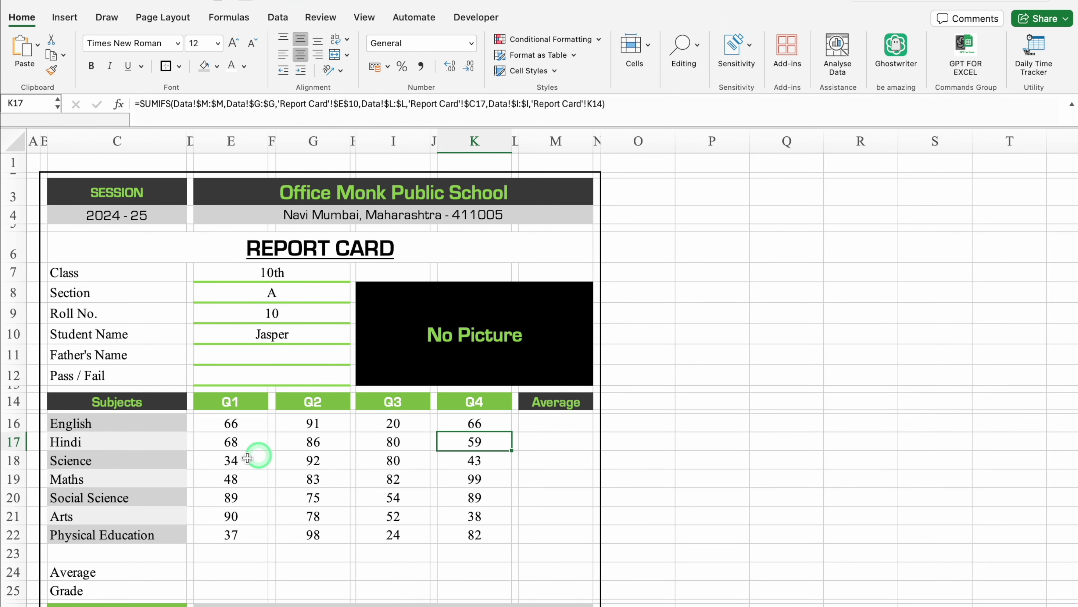
{"action": "left_click", "coordinate": [107, 599]}
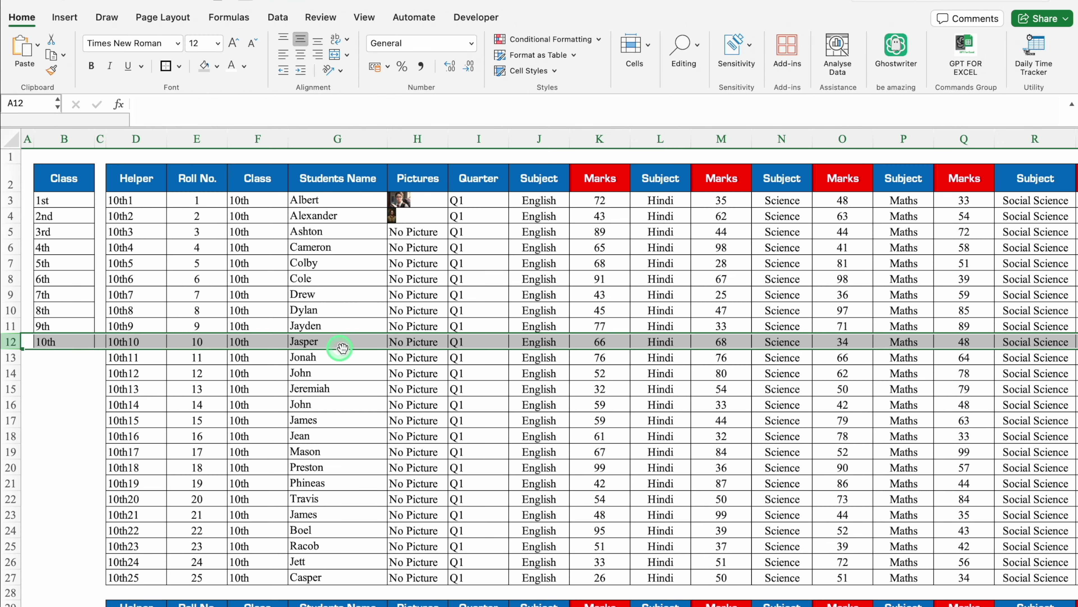
{"action": "left_click_drag", "start_coordinate": [1074, 212], "coordinate": [1073, 429]}
{"action": "left_click", "coordinate": [10, 362]}
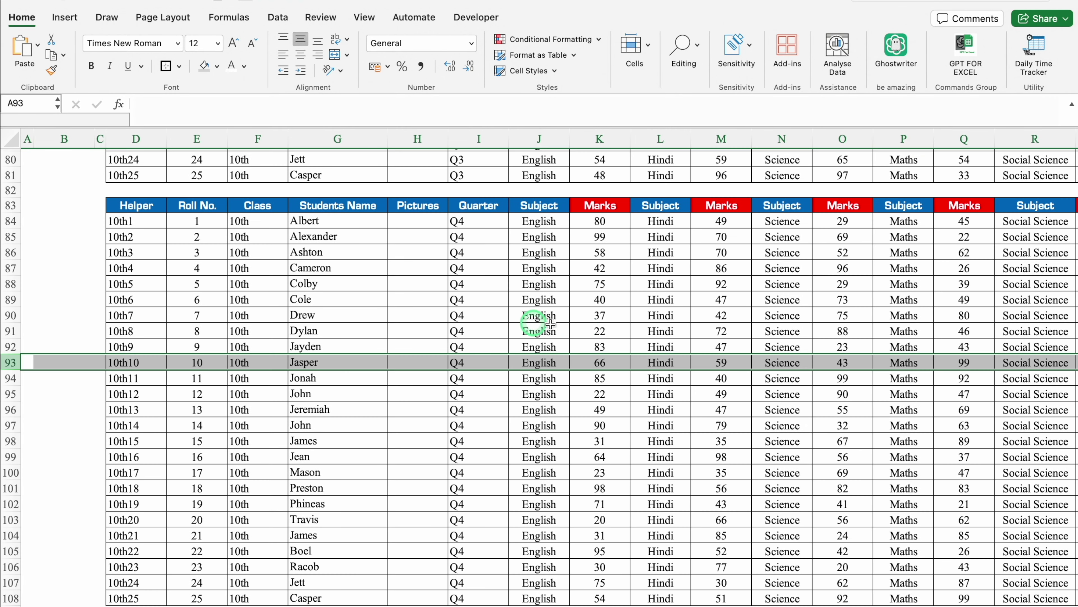
{"action": "left_click", "coordinate": [738, 362]}
{"action": "left_click", "coordinate": [316, 603]}
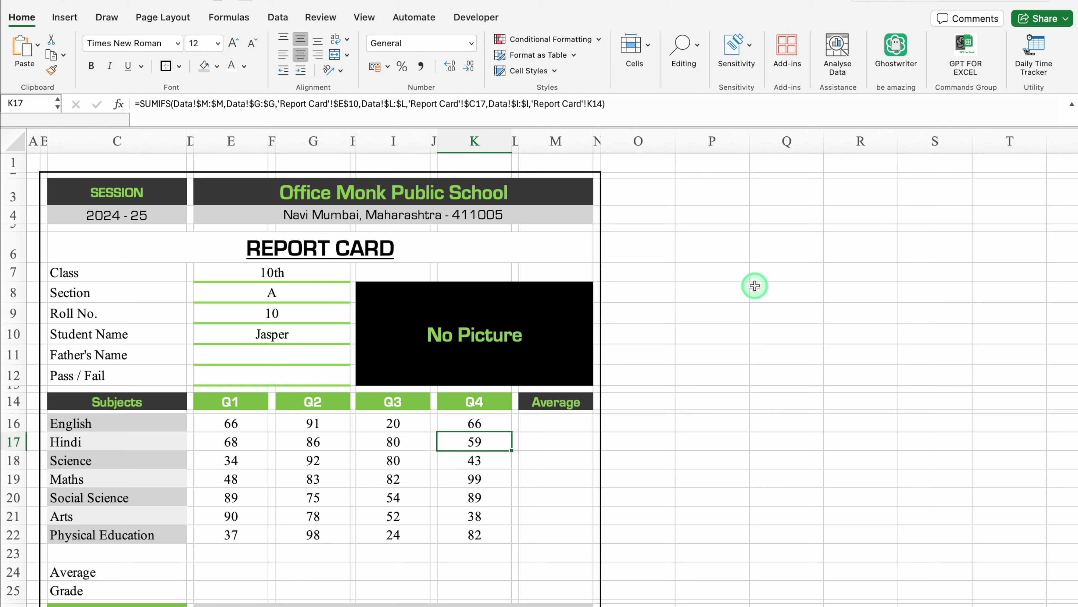
{"action": "left_click", "coordinate": [252, 426]}
{"action": "left_click_drag", "start_coordinate": [252, 427], "coordinate": [251, 527]}
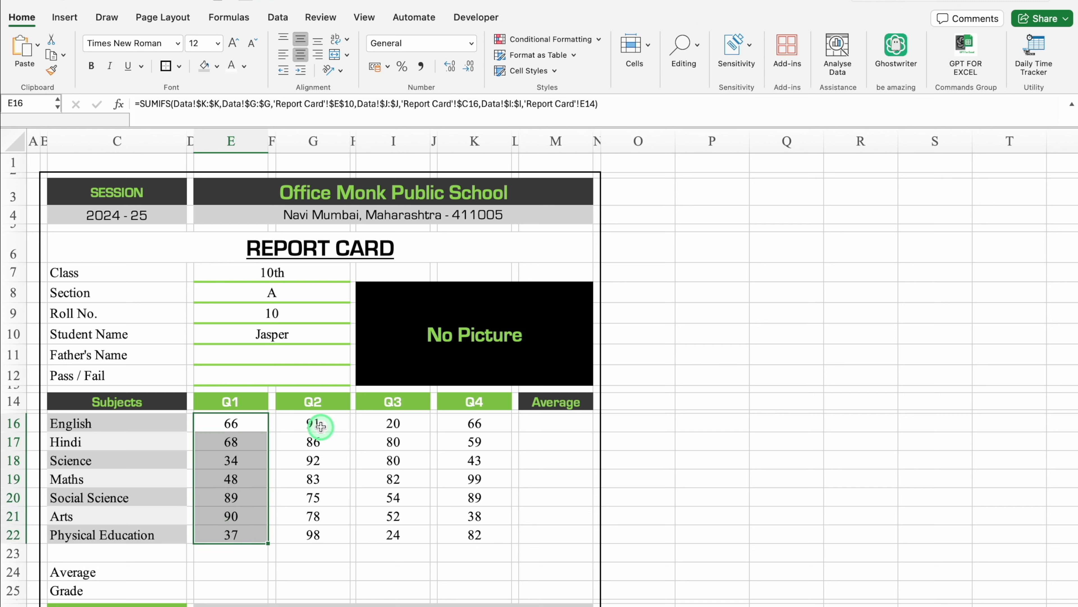
Step: Enter an AVERAGE formula over E16:K16 in the English Average cell M16
{"action": "left_click", "coordinate": [547, 424]}
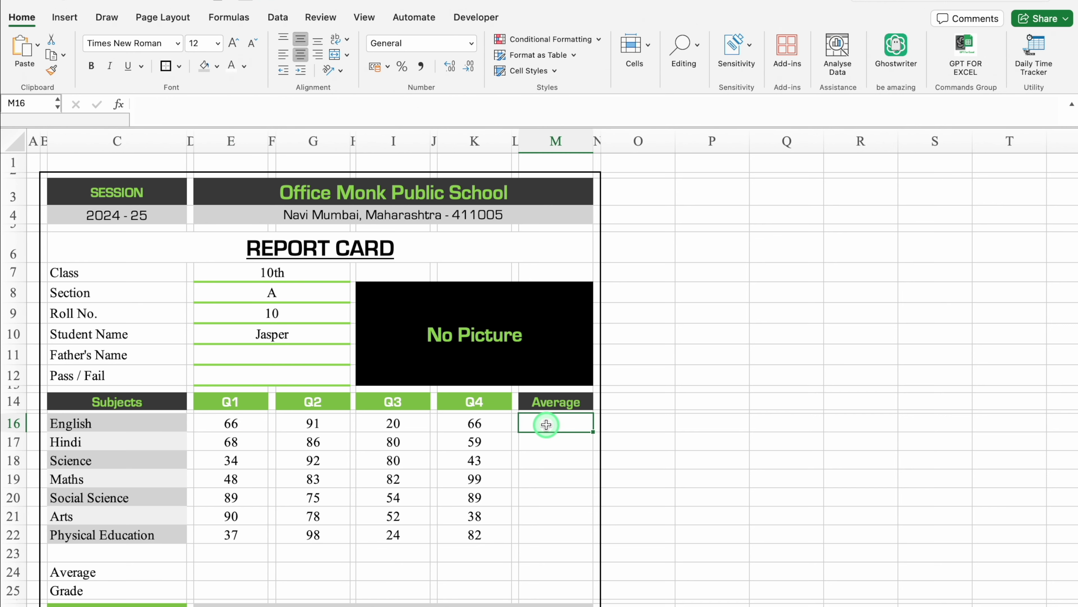
{"action": "type", "text": "="}
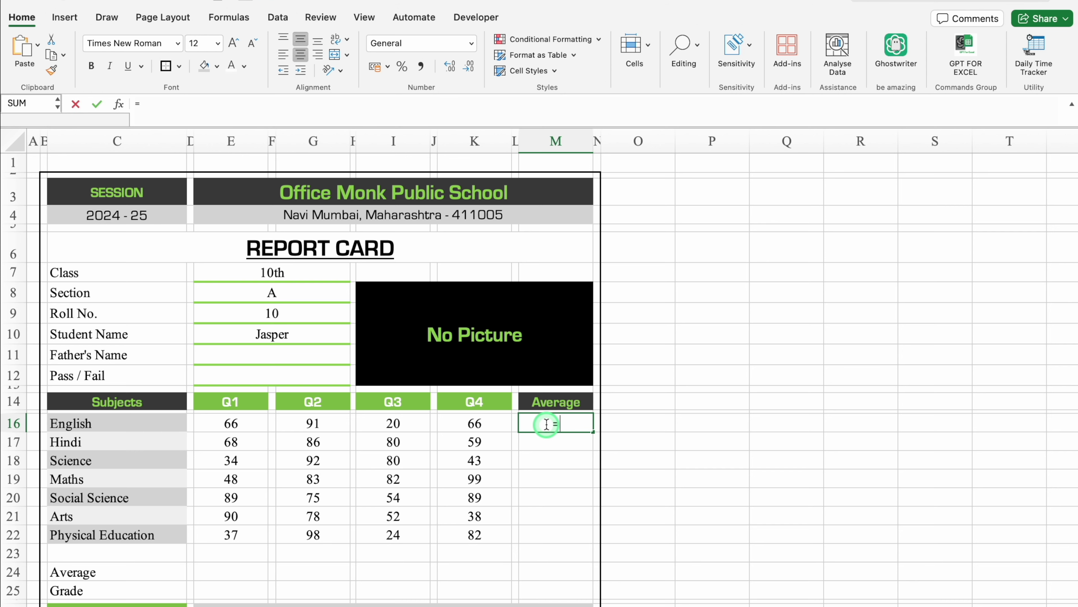
{"action": "type", "text": "aver"}
{"action": "double_click", "coordinate": [566, 450]}
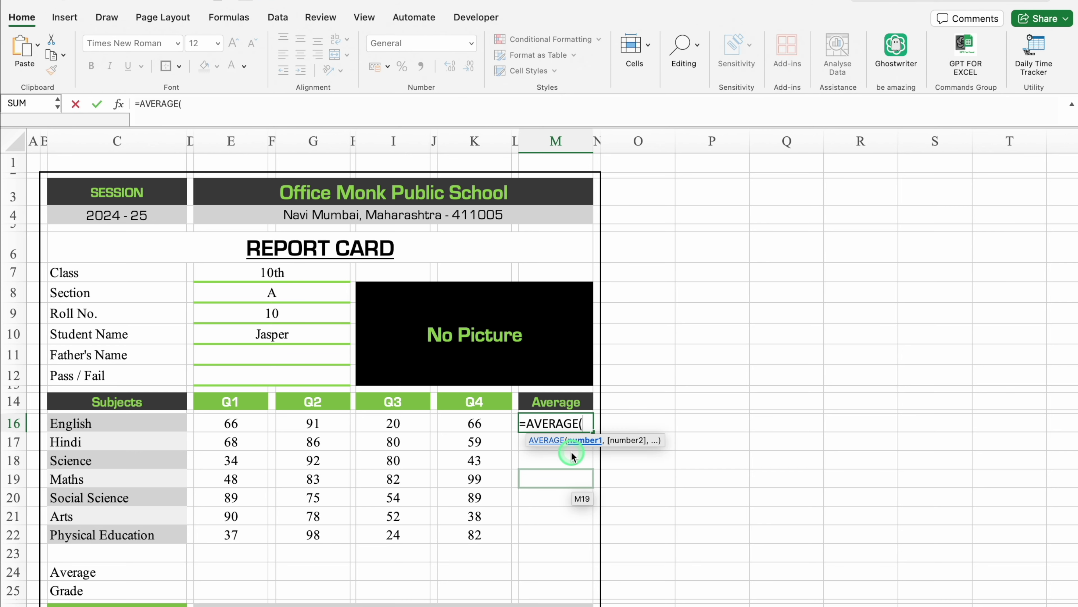
{"action": "left_click_drag", "start_coordinate": [231, 424], "coordinate": [470, 424]}
{"action": "type", "text": ")"}
{"action": "key", "text": "Return"}
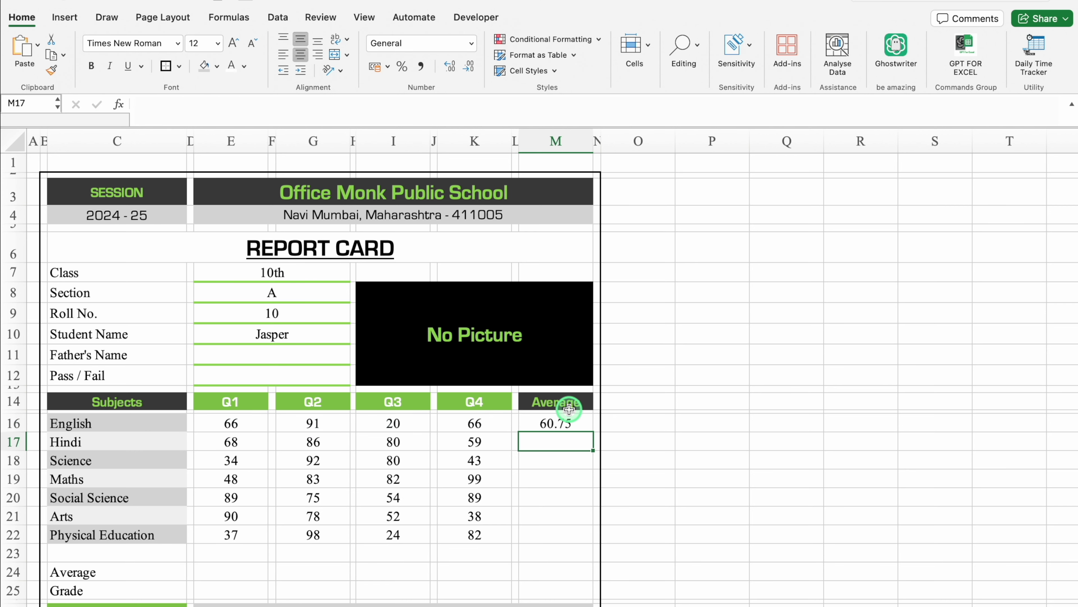
Step: Wrap the English average in M16 in IFERROR so that errors return an empty string
{"action": "left_click", "coordinate": [566, 422]}
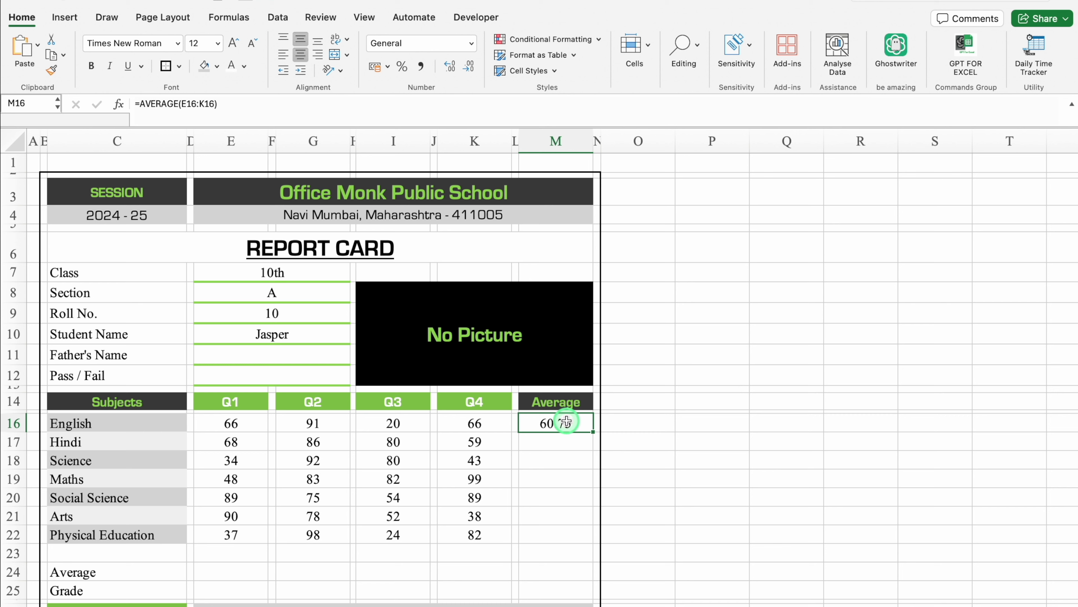
{"action": "left_click", "coordinate": [140, 103]}
{"action": "type", "text": "iferr"}
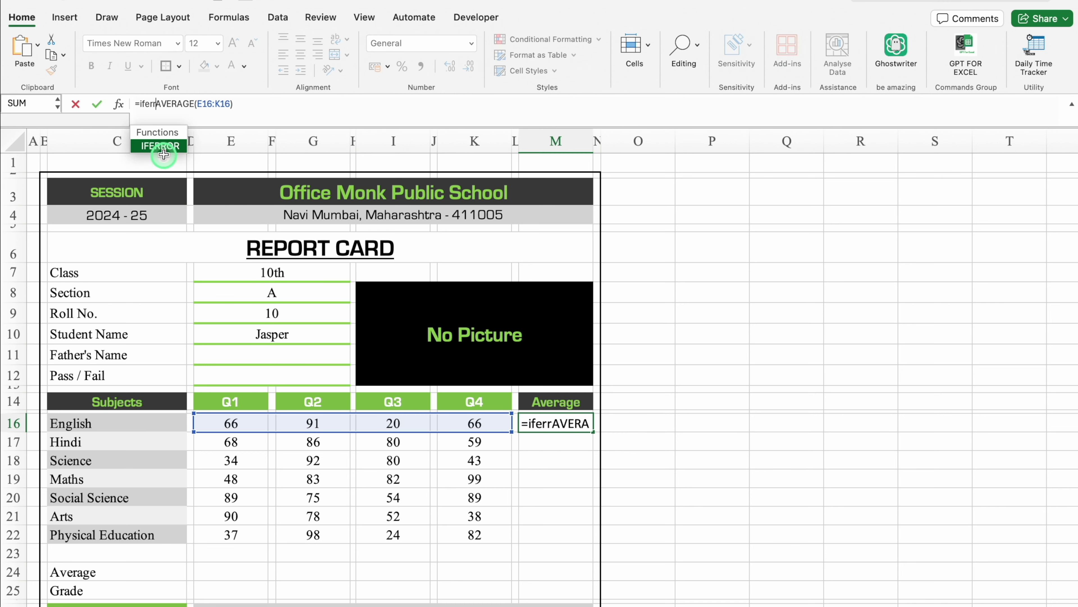
{"action": "double_click", "coordinate": [160, 145]}
{"action": "left_click", "coordinate": [273, 103]}
{"action": "type", "text": ","}
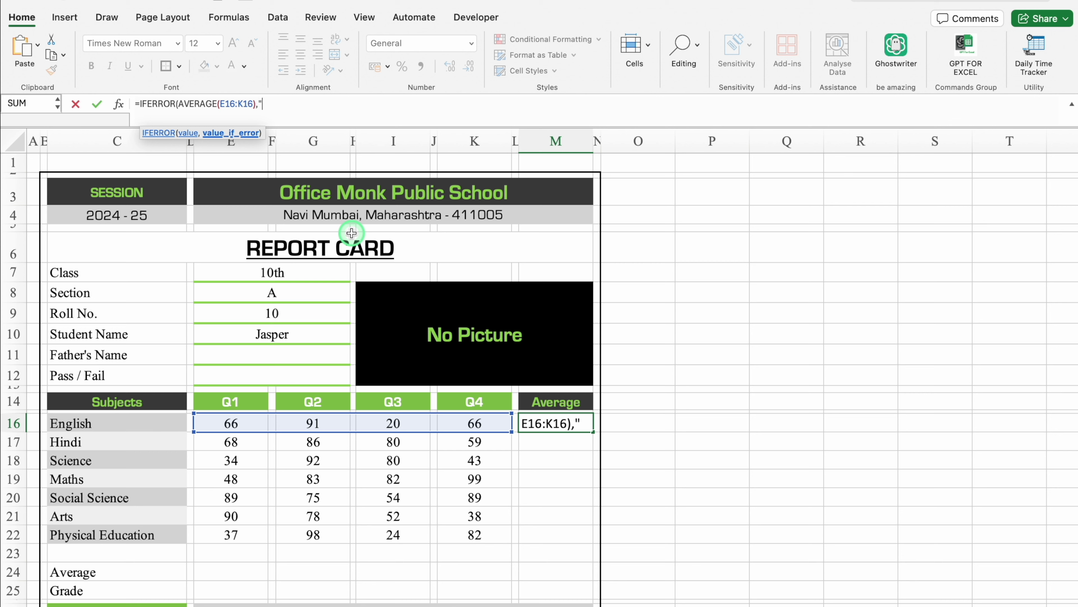
{"action": "type", "text": "\"\")"}
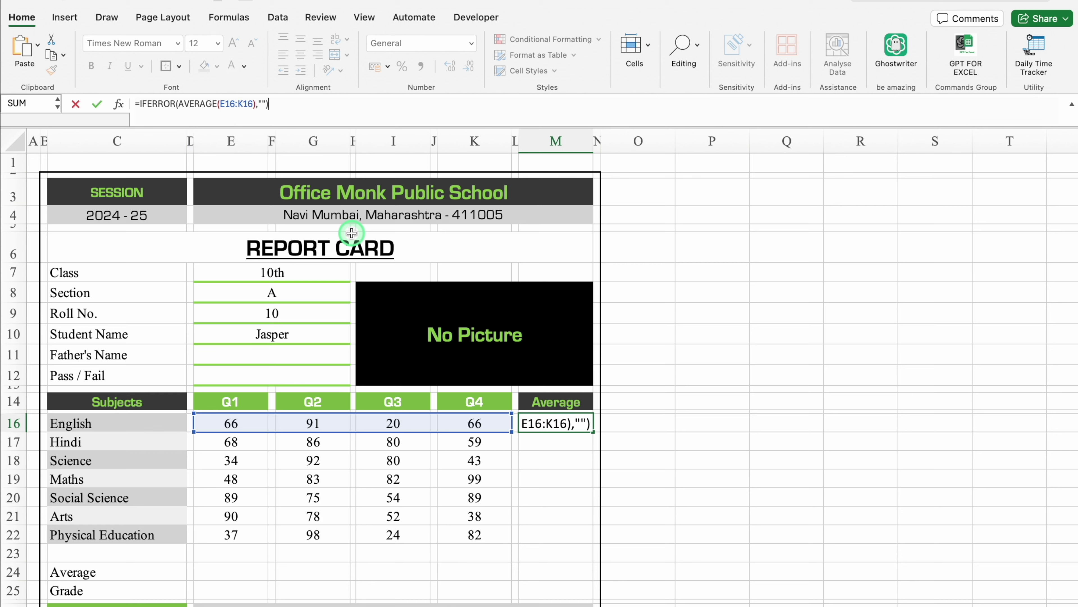
{"action": "key", "text": "Return"}
{"action": "key", "text": "Up"}
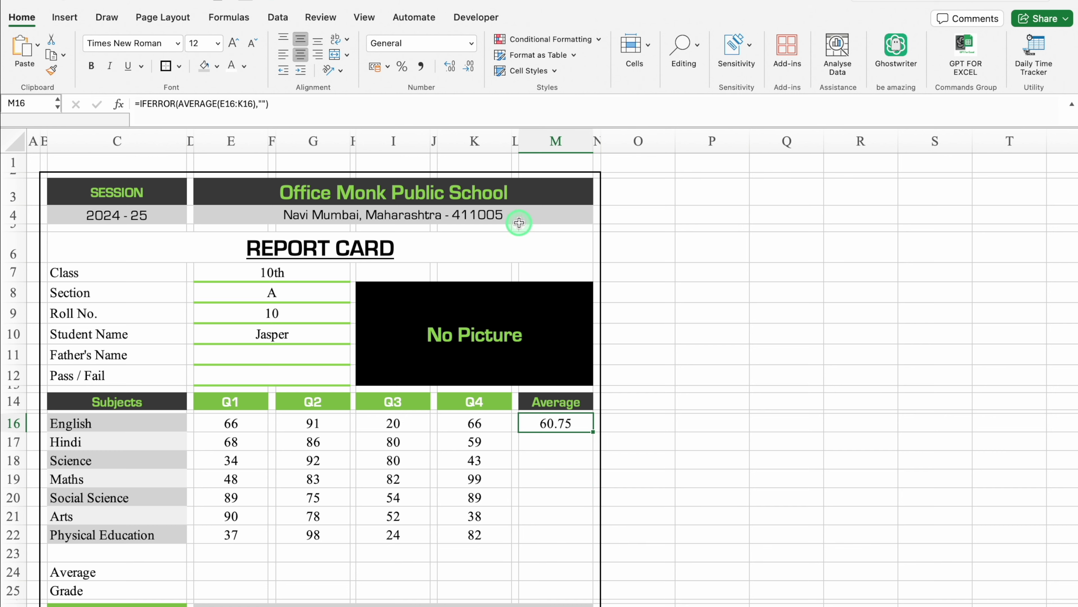
Step: Show the English average without decimals and fill its formula down to M22 for all subjects
{"action": "left_click", "coordinate": [469, 65]}
{"action": "left_click", "coordinate": [468, 66]}
{"action": "left_click_drag", "start_coordinate": [593, 431], "coordinate": [594, 544]}
{"action": "left_click", "coordinate": [571, 550]}
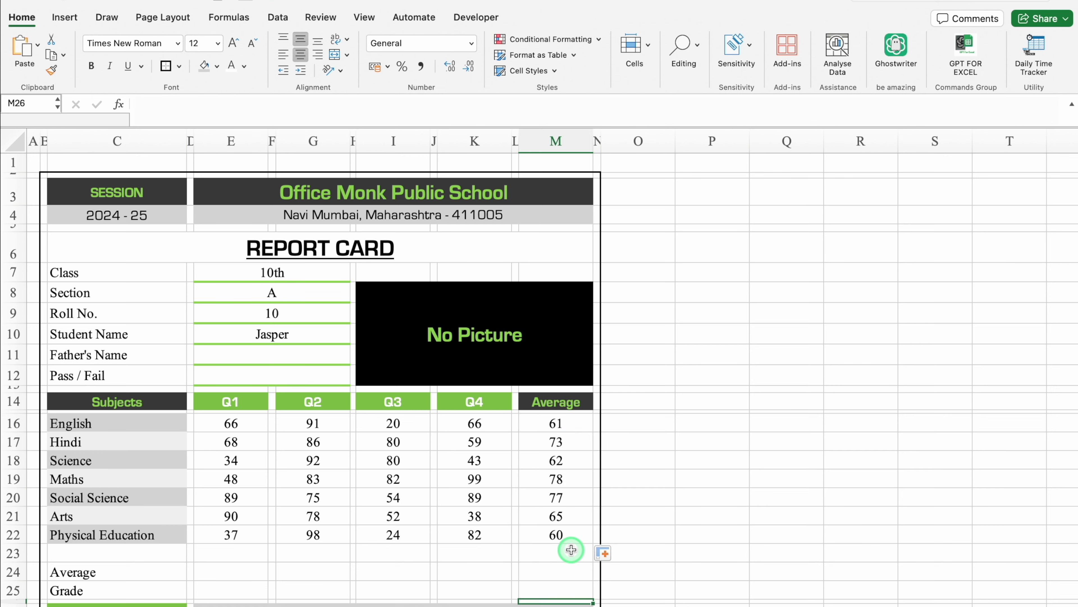
Step: Fill the Q1 cells of English, Science, Social Science and Physical Education with the same darker grey as their subject labels
{"action": "scroll", "coordinate": [571, 549], "scroll_direction": "down", "scroll_amount": 1}
{"action": "scroll", "coordinate": [571, 549], "scroll_direction": "down", "scroll_amount": 1}
{"action": "left_click", "coordinate": [260, 352]}
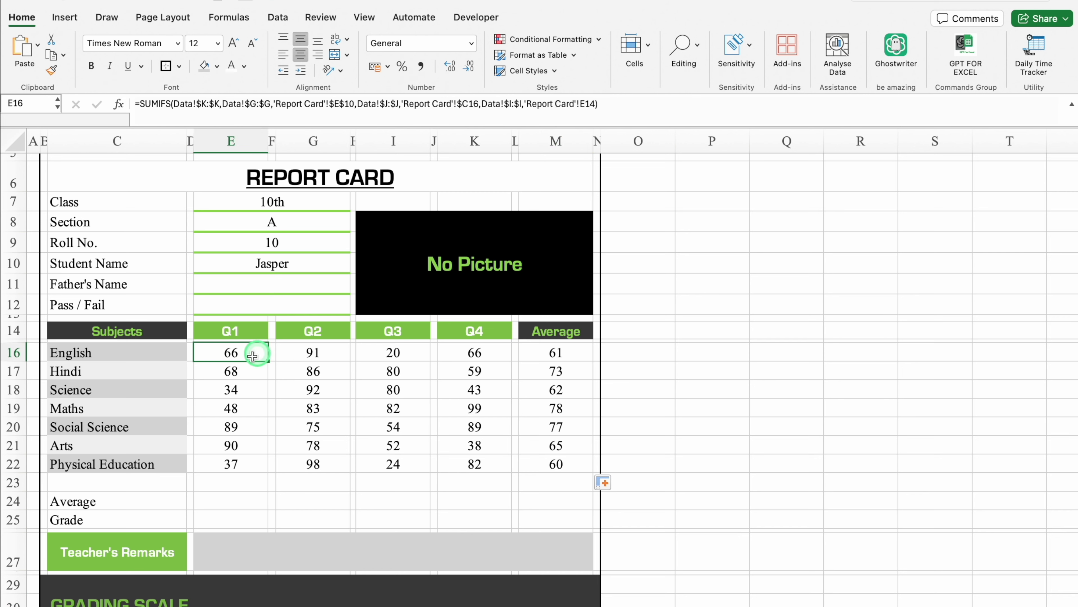
{"action": "left_click", "coordinate": [217, 67]}
{"action": "left_click", "coordinate": [233, 138]}
{"action": "left_click", "coordinate": [231, 390]}
{"action": "left_click", "coordinate": [205, 66]}
{"action": "left_click", "coordinate": [231, 427]}
{"action": "left_click", "coordinate": [205, 66]}
{"action": "left_click", "coordinate": [231, 463]}
{"action": "left_click", "coordinate": [205, 66]}
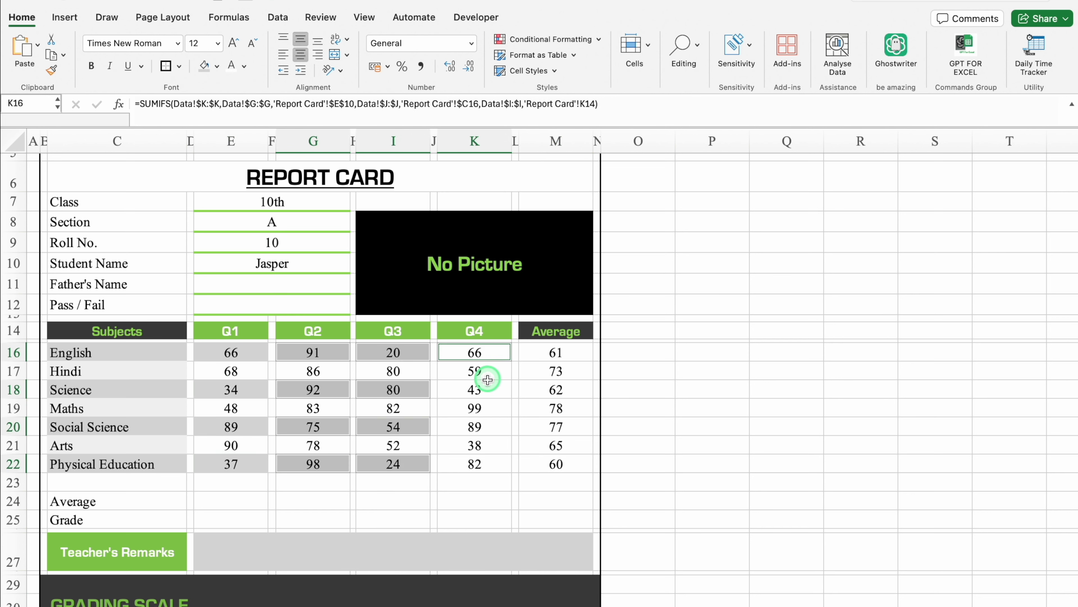
Step: Extend the darker grey fill across the remaining quarter and Average cells of rows 16, 18, 20 and 22
{"action": "left_click", "coordinate": [484, 389], "text": "super"}
{"action": "left_click", "coordinate": [481, 427], "text": "super"}
{"action": "left_click", "coordinate": [481, 464], "text": "super"}
{"action": "left_click", "coordinate": [555, 352], "text": "super"}
{"action": "left_click", "coordinate": [556, 389], "text": "super"}
{"action": "left_click", "coordinate": [556, 427], "text": "super"}
{"action": "left_click", "coordinate": [556, 464], "text": "super"}
{"action": "left_click", "coordinate": [204, 66]}
Step: Fill the quarter and Average cells of the Hindi, Maths and Arts rows with the lightest grey theme colour
{"action": "left_click", "coordinate": [245, 372]}
{"action": "left_click", "coordinate": [251, 407], "text": "super"}
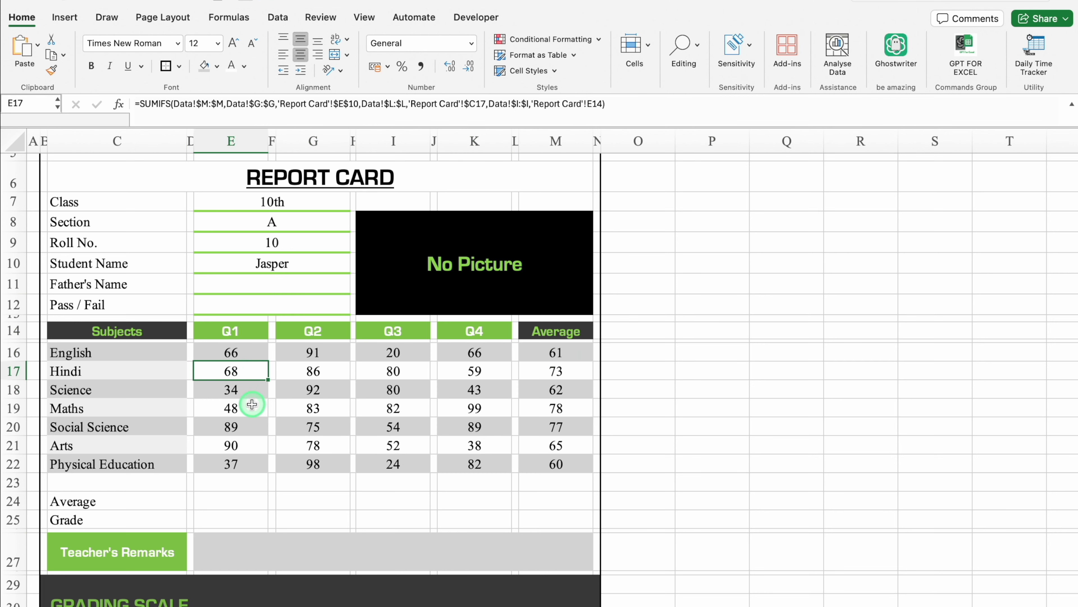
{"action": "left_click", "coordinate": [247, 446], "text": "super"}
{"action": "left_click", "coordinate": [308, 368], "text": "super"}
{"action": "left_click", "coordinate": [313, 445], "text": "super"}
{"action": "left_click", "coordinate": [394, 445], "text": "super"}
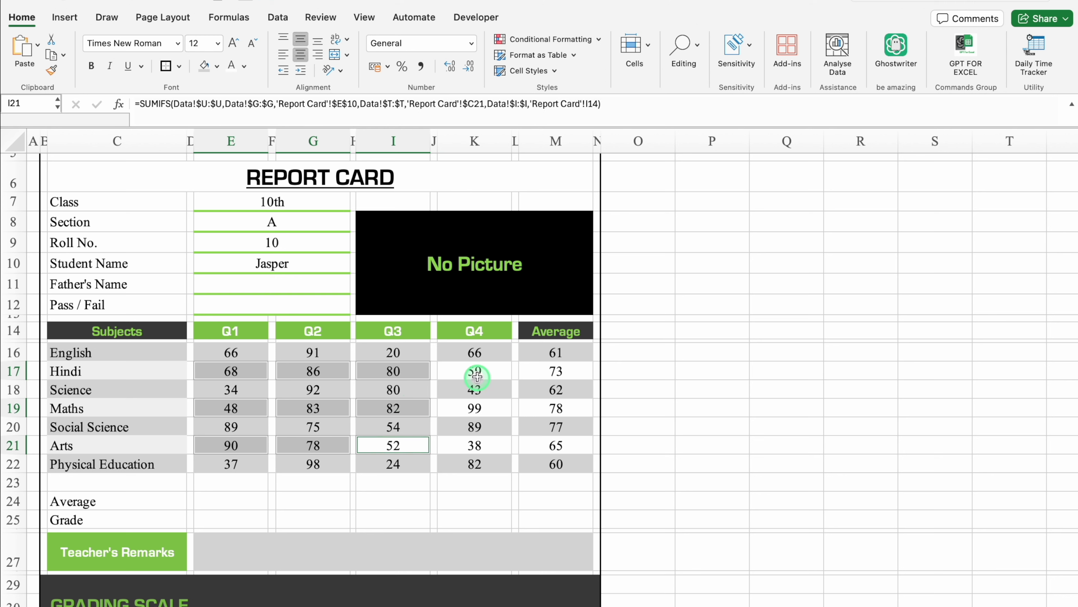
{"action": "left_click", "coordinate": [474, 371], "text": "super"}
{"action": "left_click", "coordinate": [475, 445], "text": "super"}
{"action": "left_click", "coordinate": [556, 371], "text": "super"}
{"action": "left_click", "coordinate": [556, 446], "text": "super"}
{"action": "left_click", "coordinate": [216, 65]}
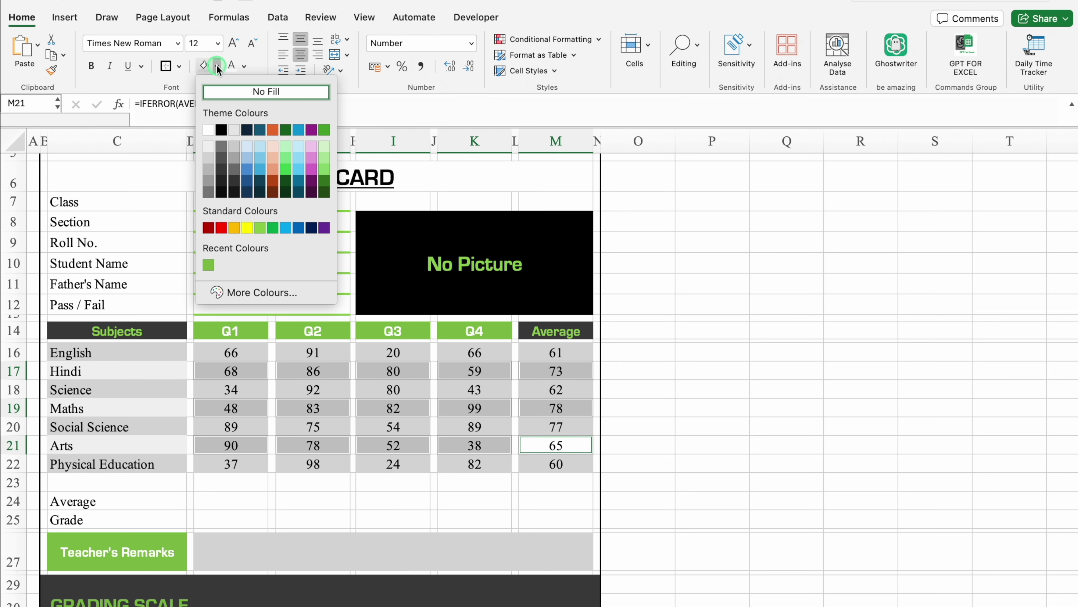
{"action": "left_click", "coordinate": [211, 145]}
{"action": "left_click", "coordinate": [712, 304]}
Step: Enter =AVERAGE(E16:E22) in the Average row's Q1 cell, E24
{"action": "left_click", "coordinate": [231, 498]}
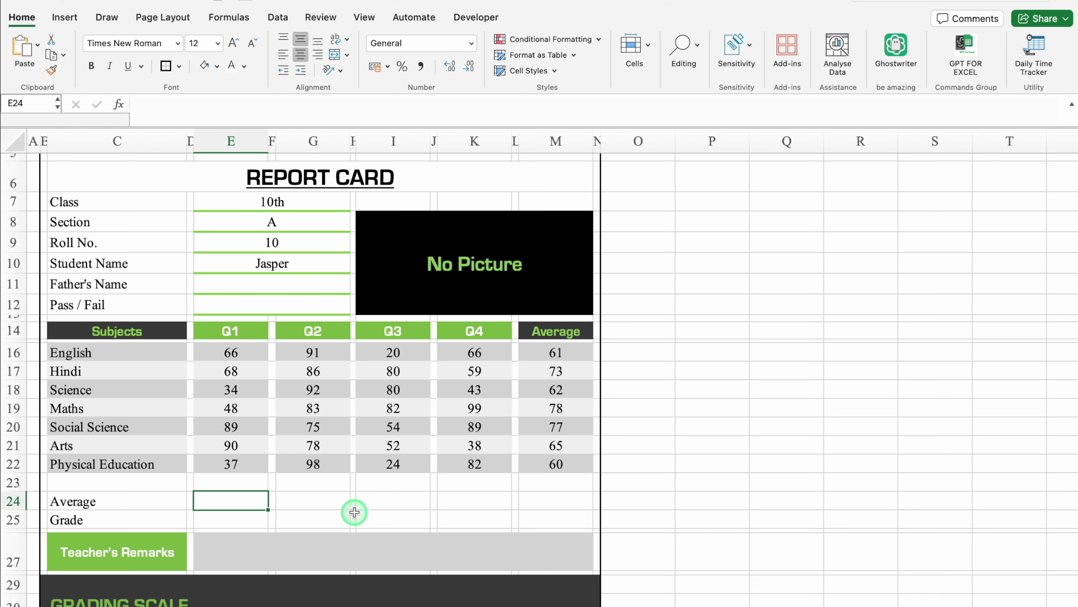
{"action": "type", "text": "="}
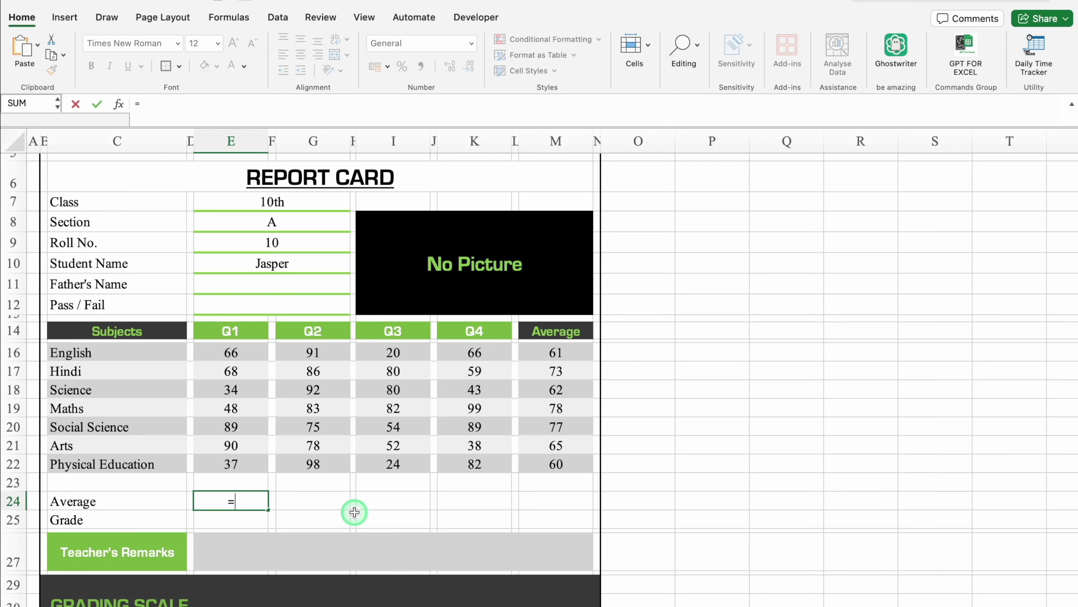
{"action": "type", "text": "Average"}
{"action": "key", "text": "Tab"}
{"action": "left_click_drag", "start_coordinate": [251, 352], "coordinate": [254, 473]}
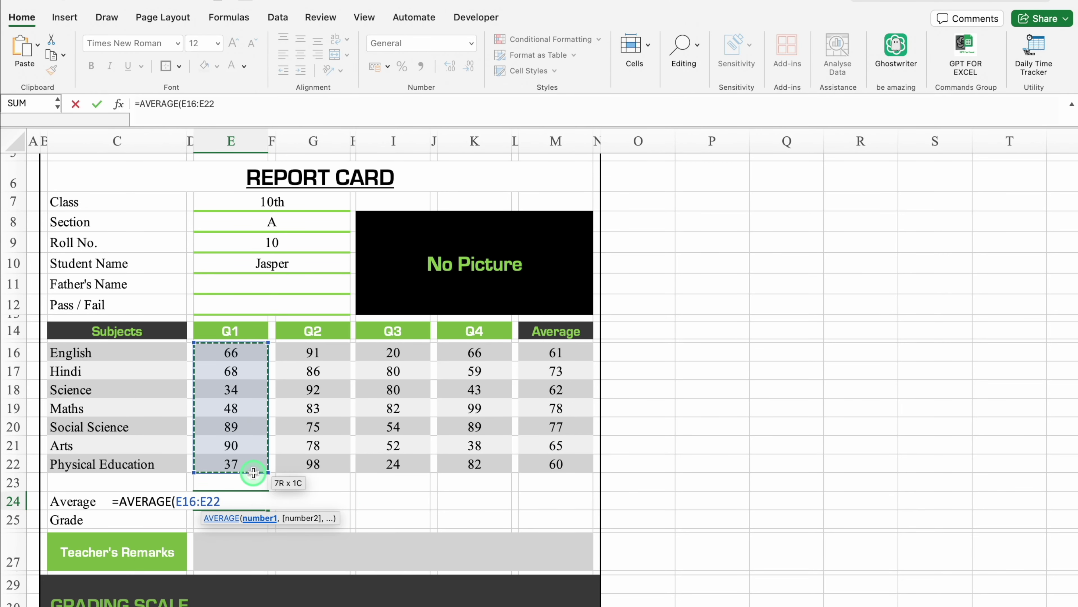
{"action": "type", "text": ")"}
{"action": "key", "text": "Return"}
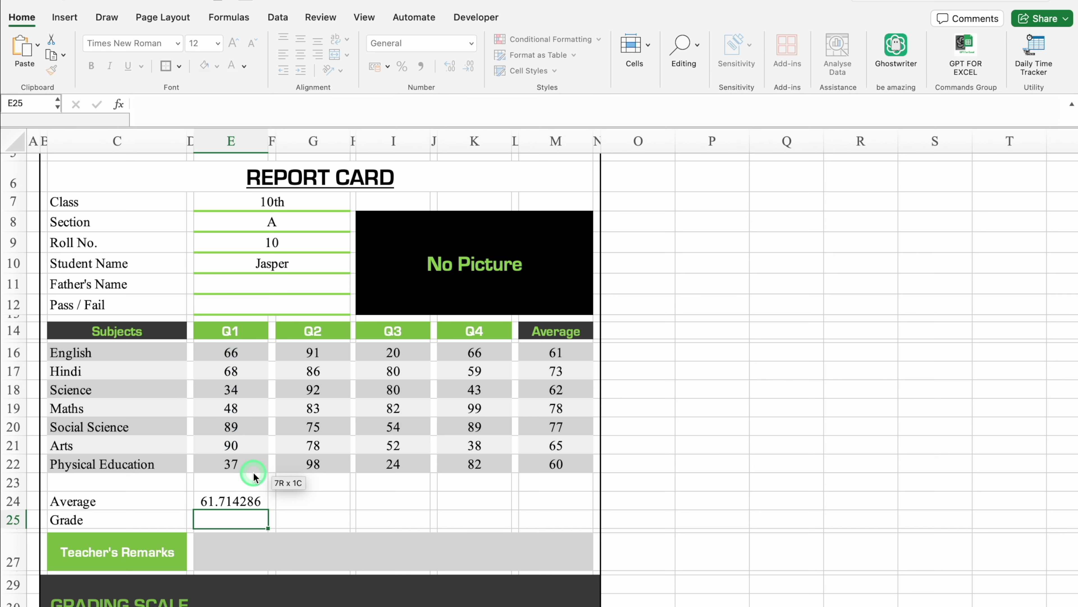
Step: Show the Q1 average in E24 without decimals
{"action": "key", "text": "Up"}
{"action": "left_click", "coordinate": [469, 68]}
{"action": "left_click", "coordinate": [469, 68]}
{"action": "left_click", "coordinate": [470, 68]}
{"action": "left_click", "coordinate": [470, 68]}
{"action": "left_click", "coordinate": [469, 68]}
{"action": "left_click", "coordinate": [469, 68]}
Step: Copy the Q1 average formula from E24 into the Q2, Q3 and Q4 cells G24, I24 and K24
{"action": "key", "text": "super+c"}
{"action": "left_click", "coordinate": [322, 497]}
{"action": "key", "text": "super+v"}
{"action": "left_click", "coordinate": [404, 499]}
{"action": "key", "text": "super+v"}
{"action": "left_click", "coordinate": [462, 498]}
{"action": "key", "text": "super+v"}
Step: Enter =AVERAGE(E24:K24) in M24 to calculate the overall average
{"action": "left_click", "coordinate": [545, 500]}
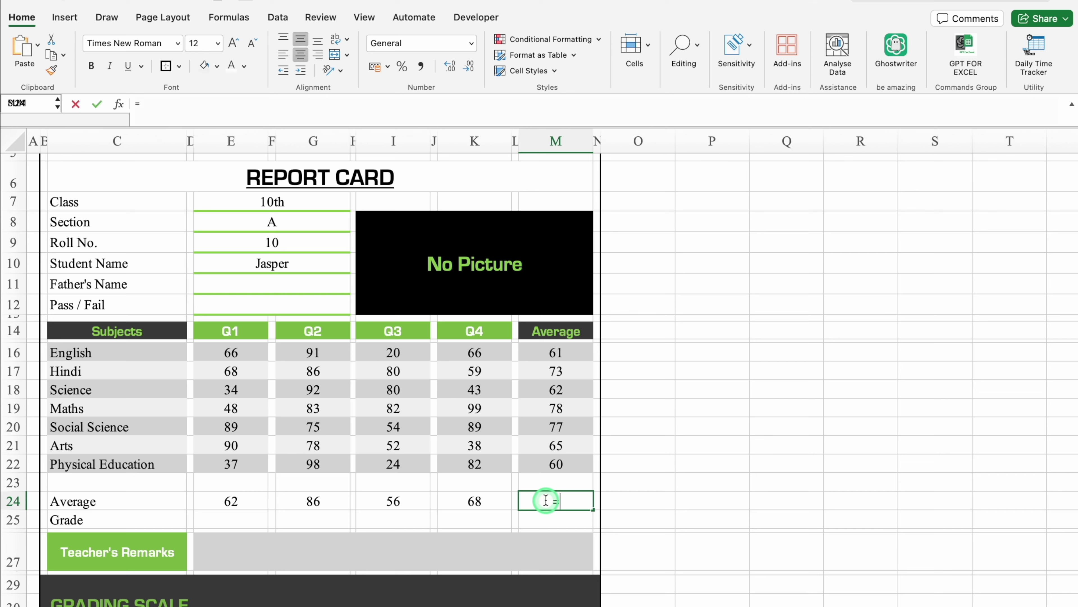
{"action": "type", "text": "=ave"}
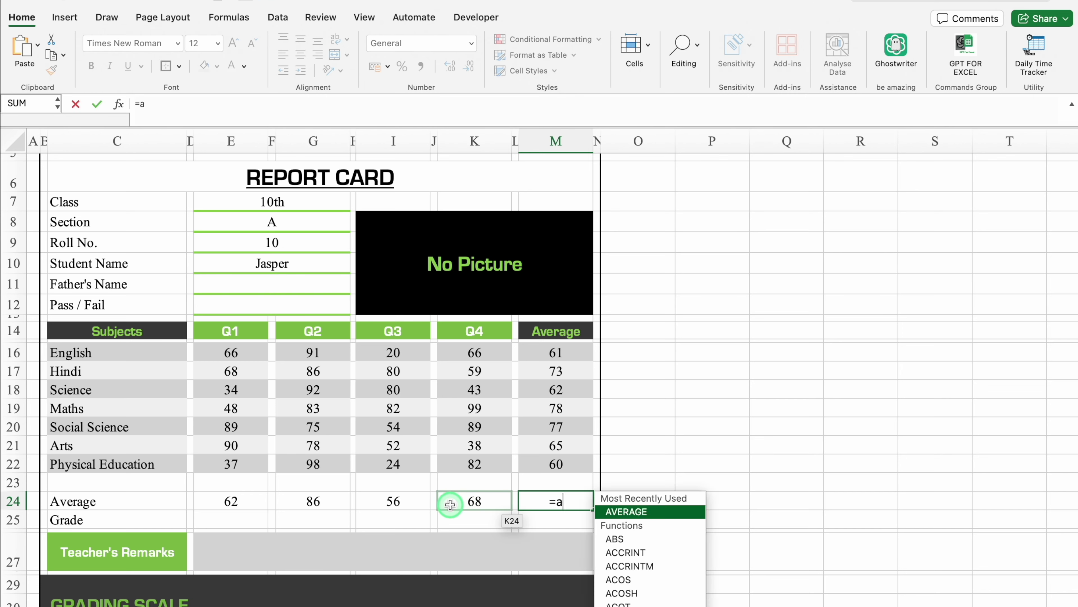
{"action": "double_click", "coordinate": [587, 532]}
{"action": "left_click_drag", "start_coordinate": [257, 507], "coordinate": [453, 502]}
{"action": "type", "text": ")"}
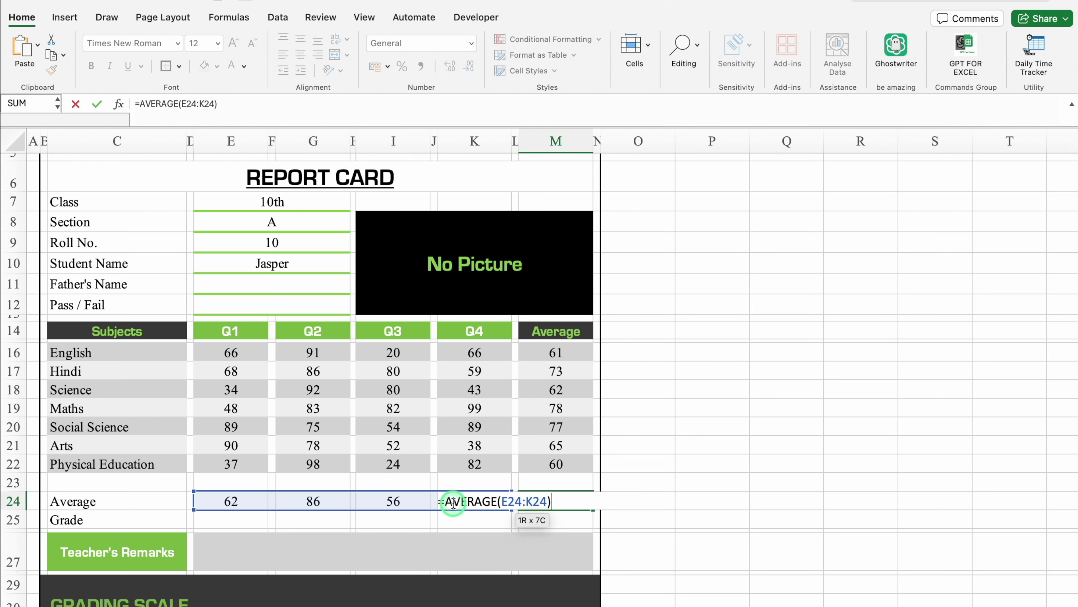
{"action": "key", "text": "Return"}
Step: Fill the Average label, its quarter cells and M24 in row 24 with the darker grey used on alternate subject rows
{"action": "left_click", "coordinate": [127, 497]}
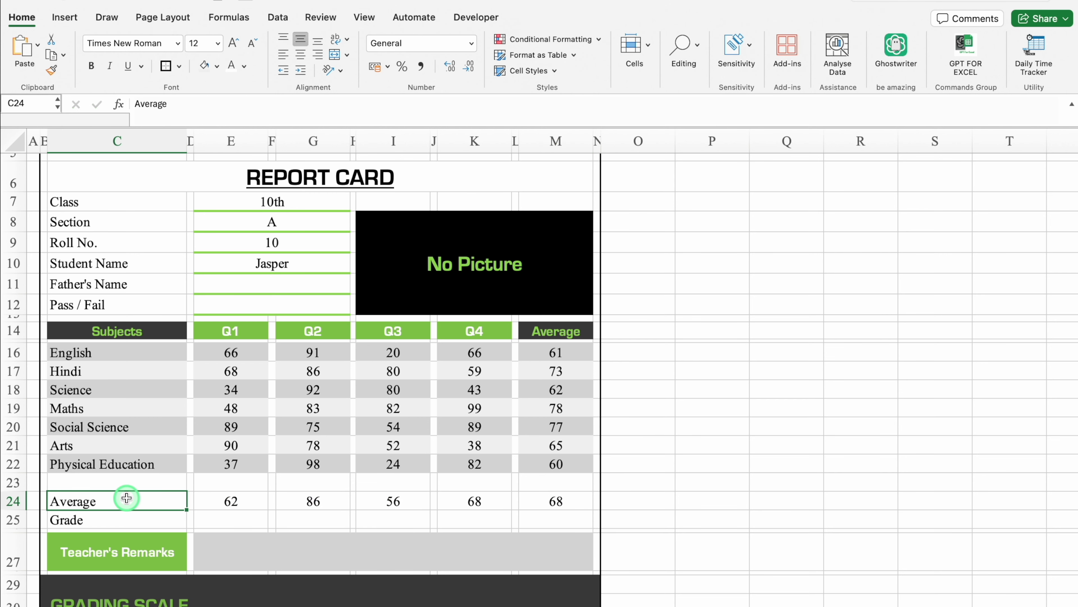
{"action": "left_click", "coordinate": [222, 502], "text": "super"}
{"action": "left_click", "coordinate": [306, 499], "text": "super"}
{"action": "left_click", "coordinate": [397, 498], "text": "super"}
{"action": "left_click", "coordinate": [480, 495], "text": "super"}
{"action": "left_click", "coordinate": [552, 500], "text": "super"}
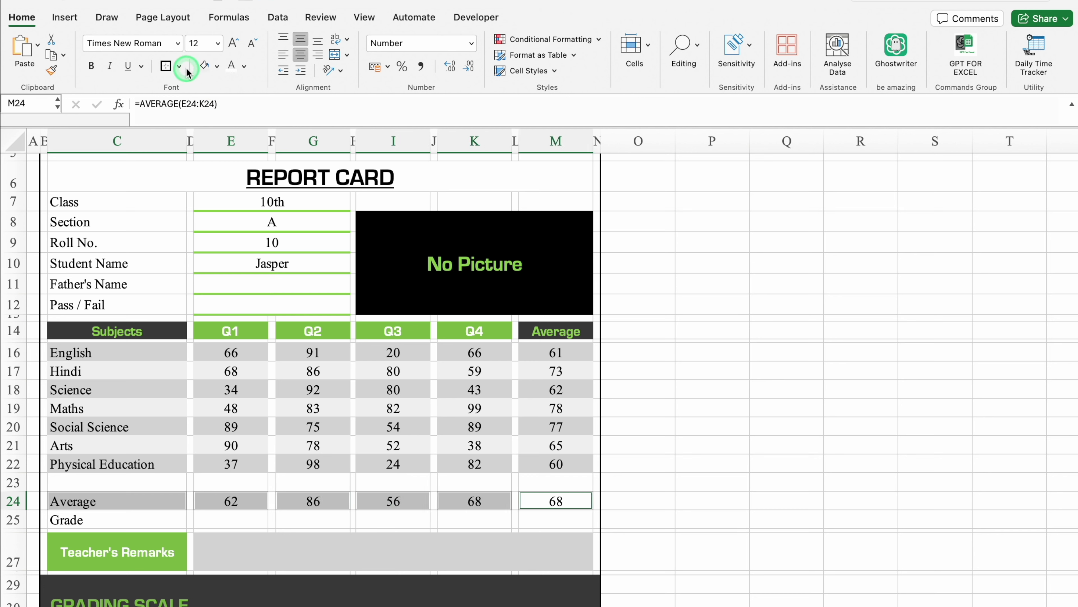
{"action": "left_click", "coordinate": [217, 66]}
{"action": "left_click", "coordinate": [208, 158]}
Step: Fill the Grade label, its quarter cells and M25 in row 25 with the lightest grey theme colour
{"action": "left_click", "coordinate": [117, 519]}
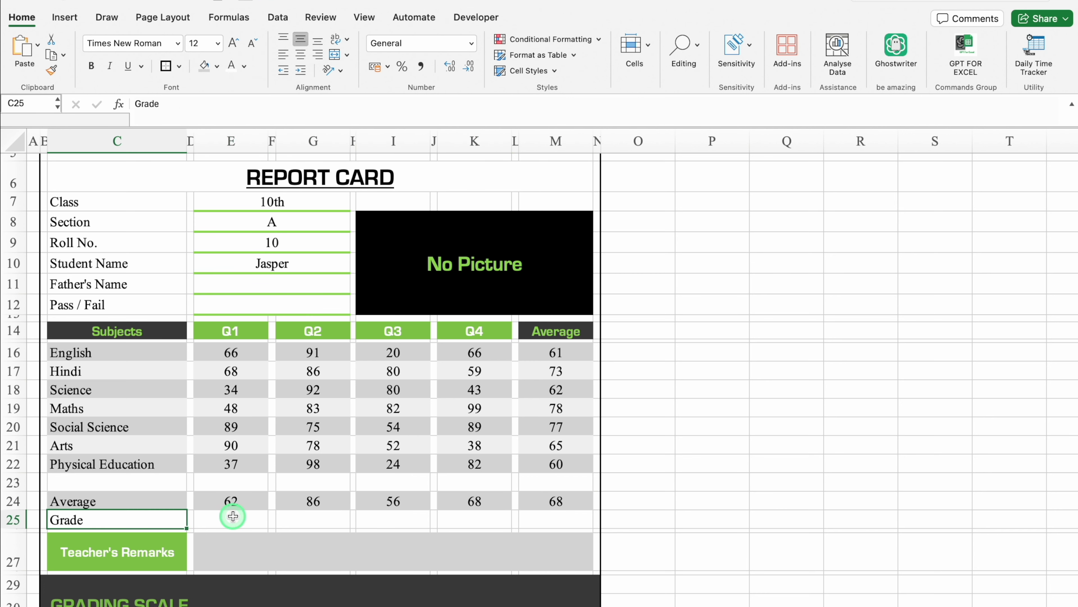
{"action": "left_click", "coordinate": [231, 519], "text": "super"}
{"action": "left_click", "coordinate": [312, 519], "text": "super"}
{"action": "left_click", "coordinate": [394, 519], "text": "super"}
{"action": "left_click", "coordinate": [474, 519], "text": "super"}
{"action": "left_click", "coordinate": [554, 519], "text": "super"}
{"action": "left_click", "coordinate": [217, 65]}
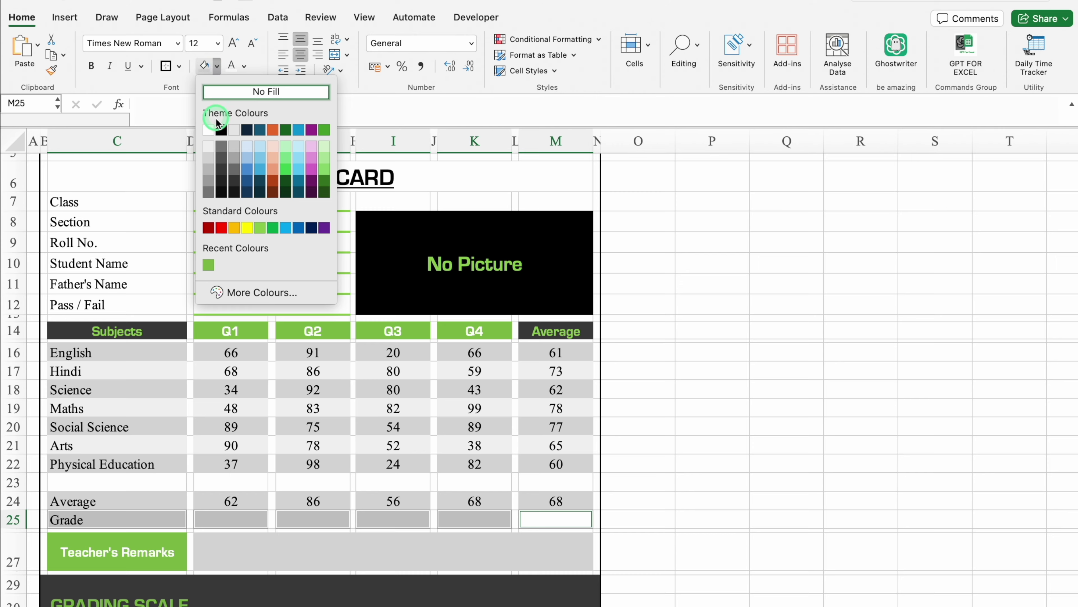
{"action": "left_click", "coordinate": [208, 157]}
Step: Enter =IF(M24>=65,"Pass","Fail") in the Pass / Fail cell, E12
{"action": "scroll", "coordinate": [306, 323], "scroll_direction": "up", "scroll_amount": 1}
{"action": "left_click", "coordinate": [306, 329]}
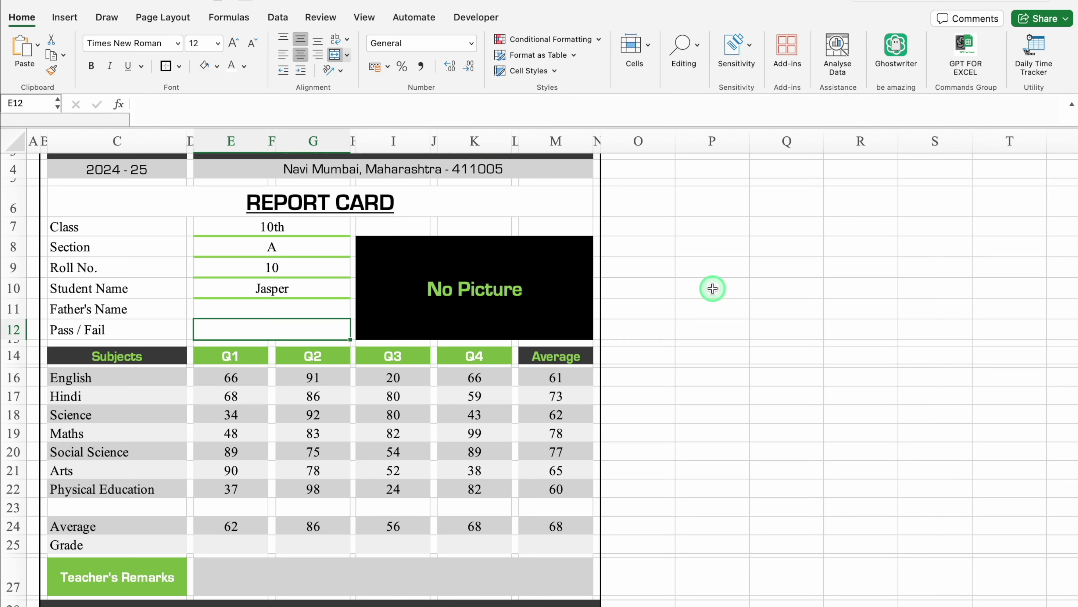
{"action": "type", "text": "="}
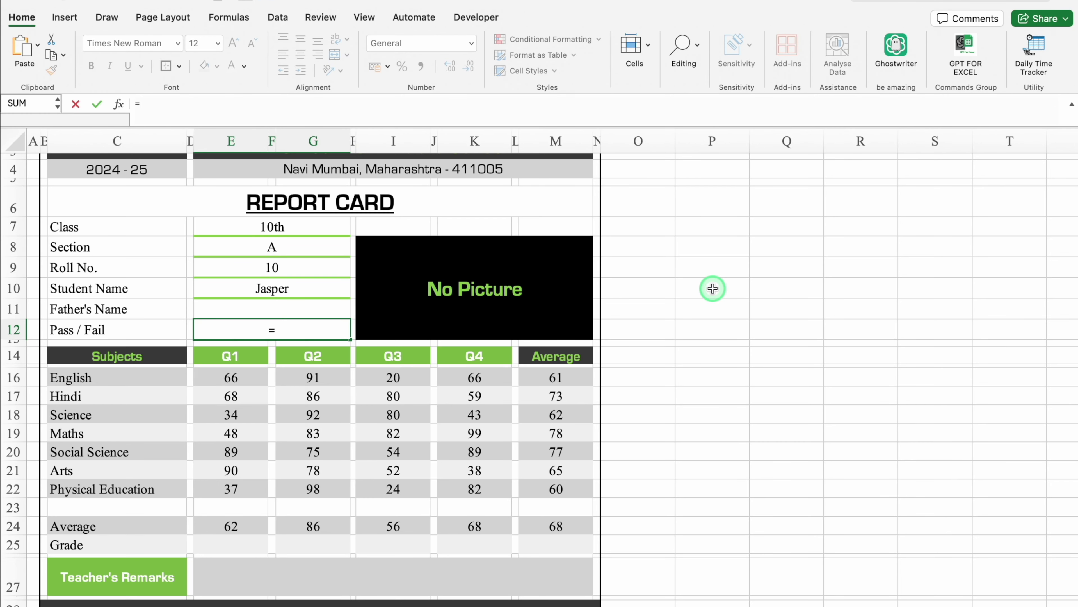
{"action": "type", "text": "if"}
{"action": "double_click", "coordinate": [257, 366]}
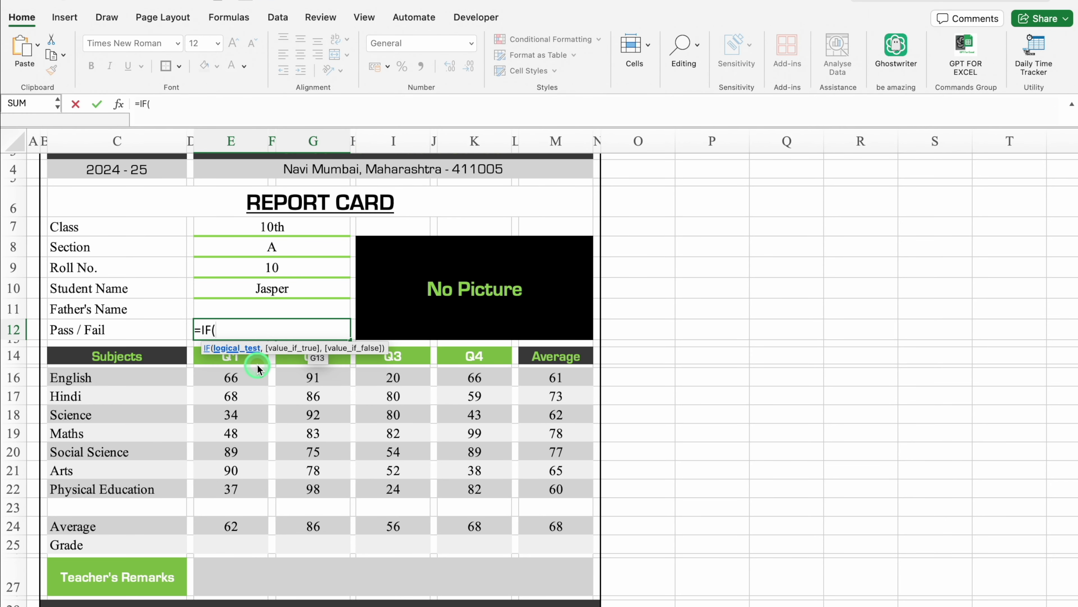
{"action": "left_click", "coordinate": [573, 529]}
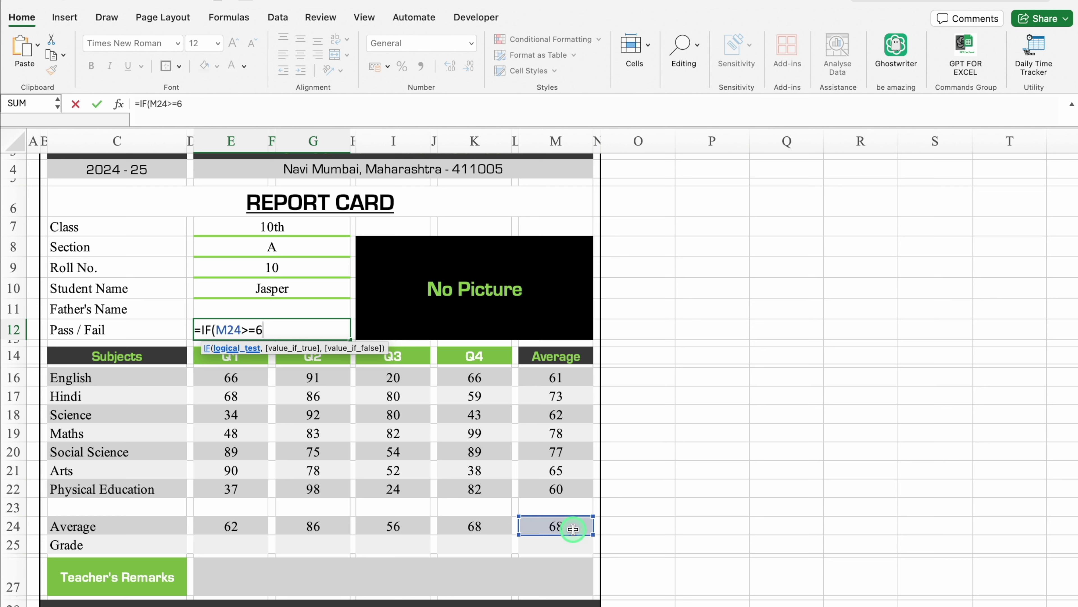
{"action": "type", "text": ">=65,\"Pass"}
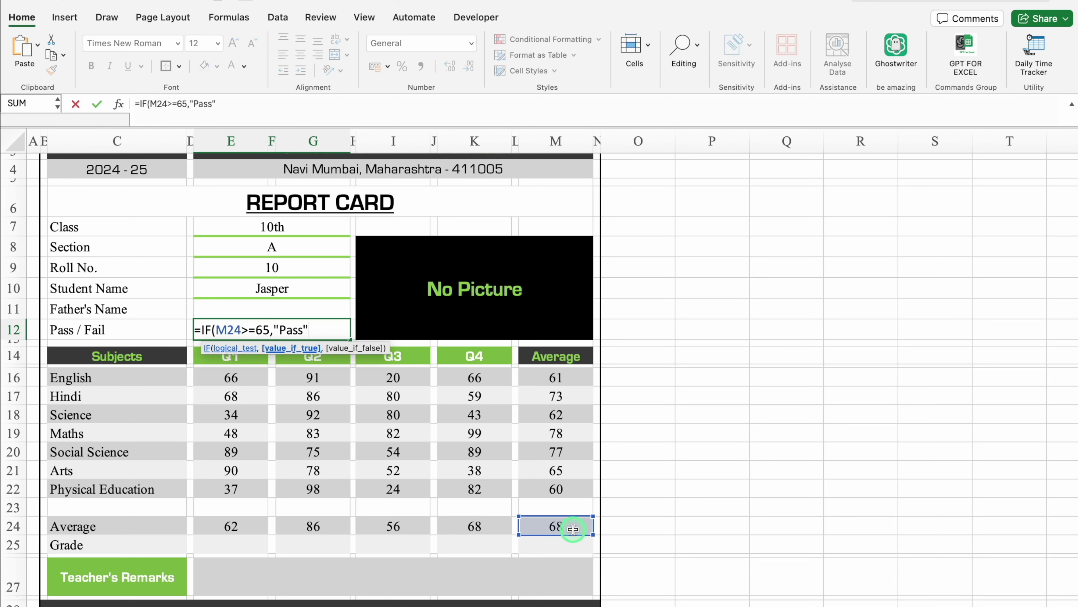
{"action": "type", "text": ","}
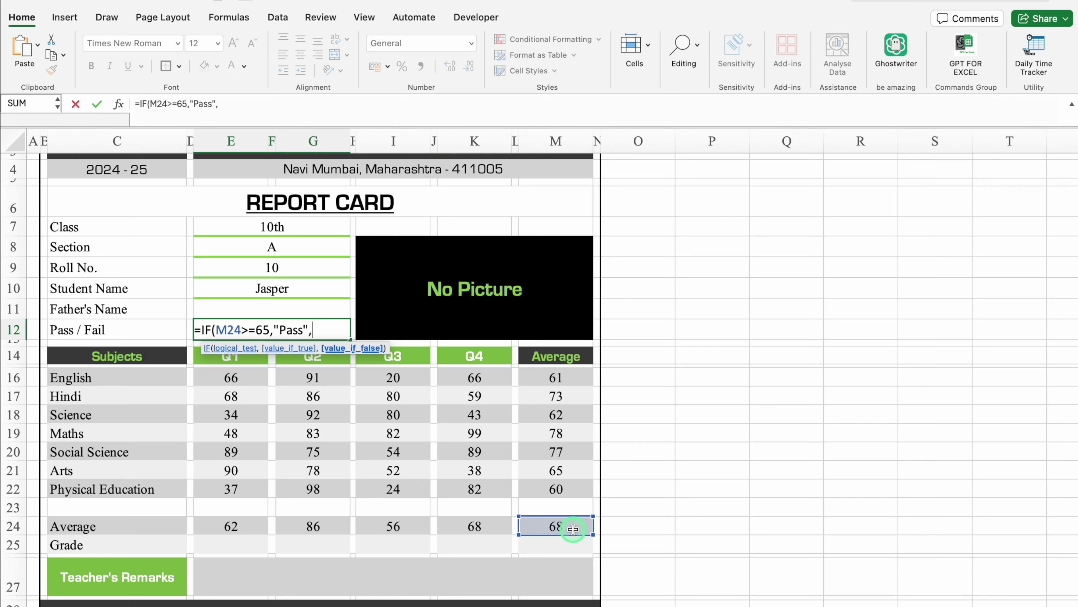
{"action": "type", "text": "\"Fail\")"}
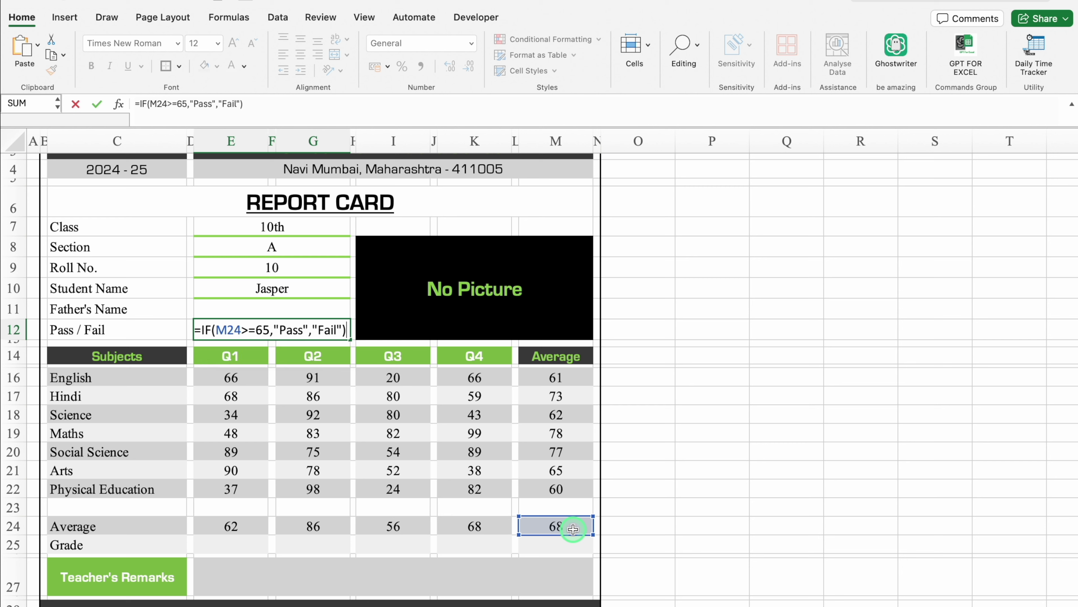
{"action": "key", "text": "Return"}
Step: Wrap the Pass / Fail formula in a blank-name check: =IF(E10="","",IF(M24>=65,"Pass","Fail"))
{"action": "left_click", "coordinate": [307, 330]}
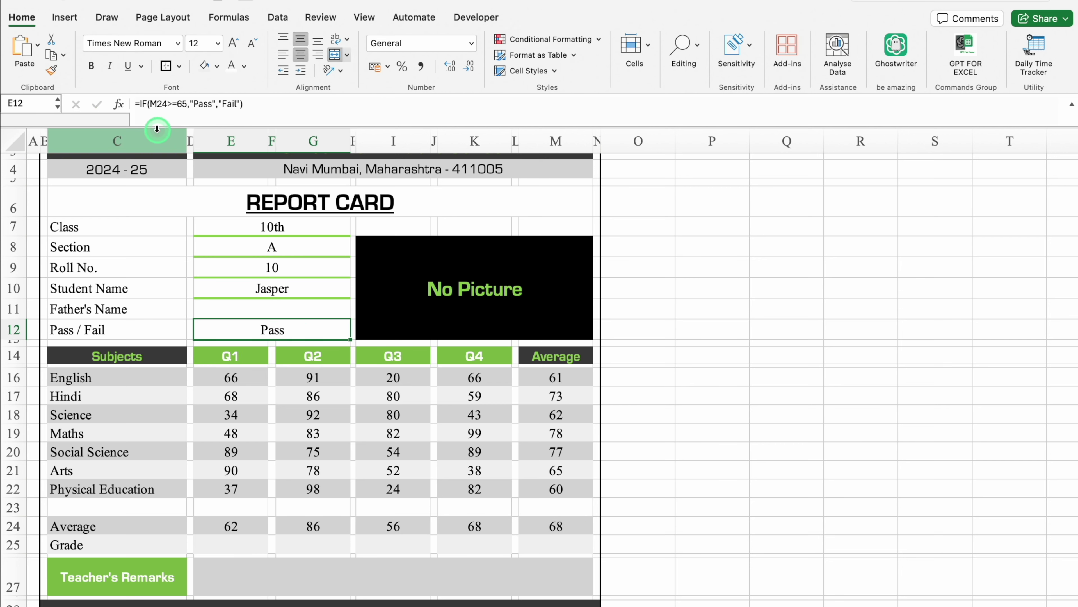
{"action": "left_click", "coordinate": [139, 104]}
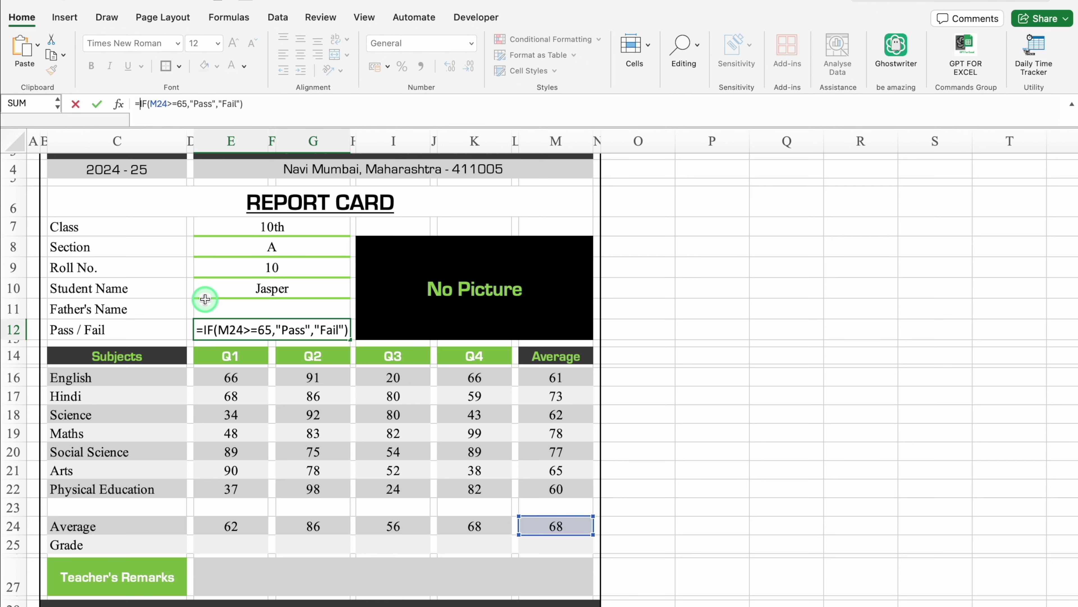
{"action": "type", "text": "if"}
{"action": "double_click", "coordinate": [198, 146]}
{"action": "left_click", "coordinate": [282, 289]}
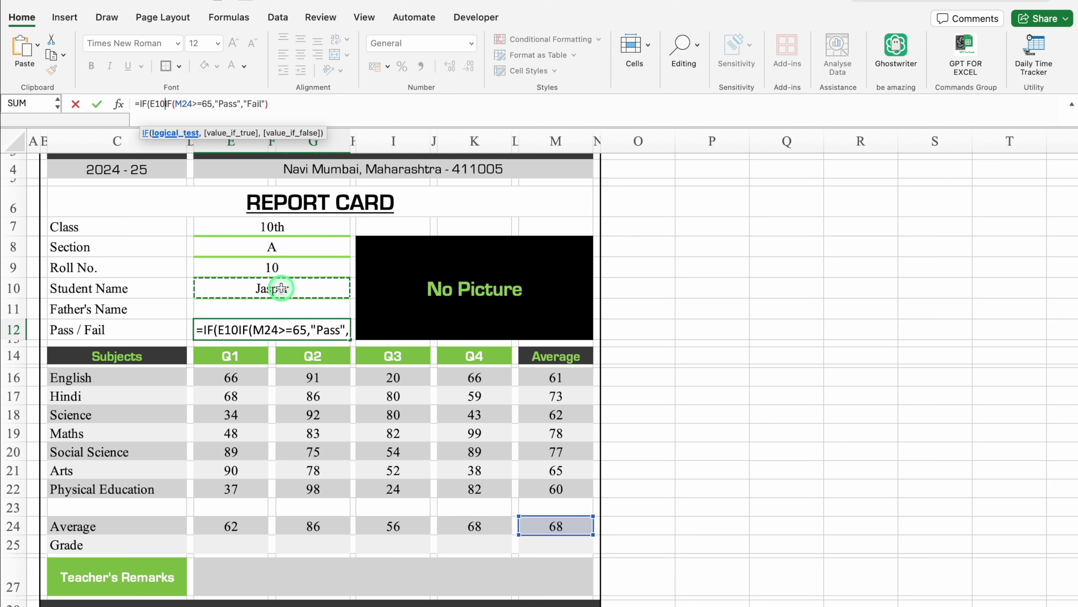
{"action": "type", "text": "=\"\""}
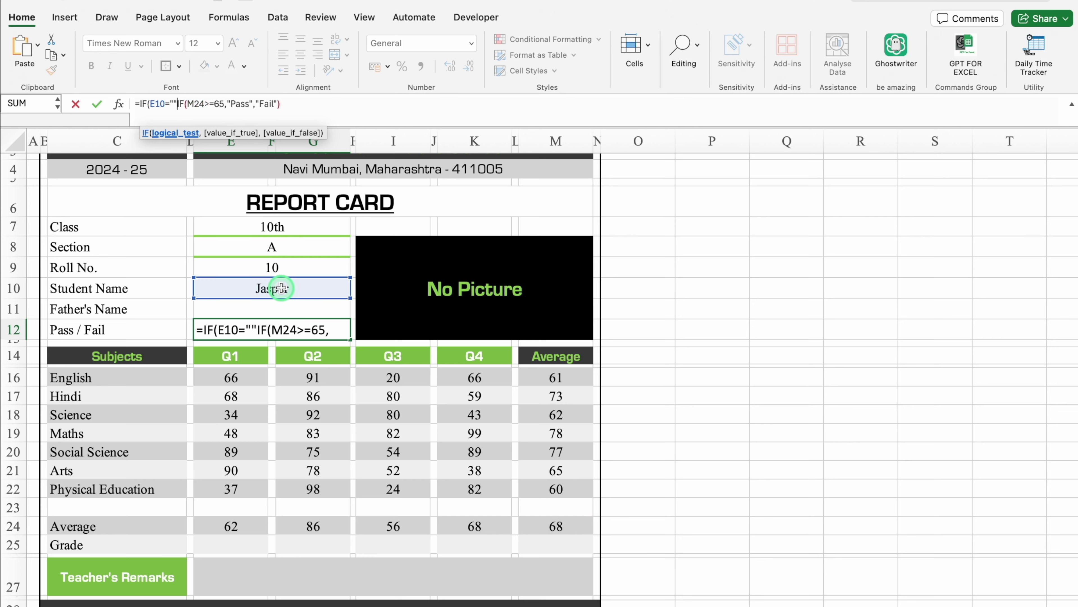
{"action": "type", "text": ","}
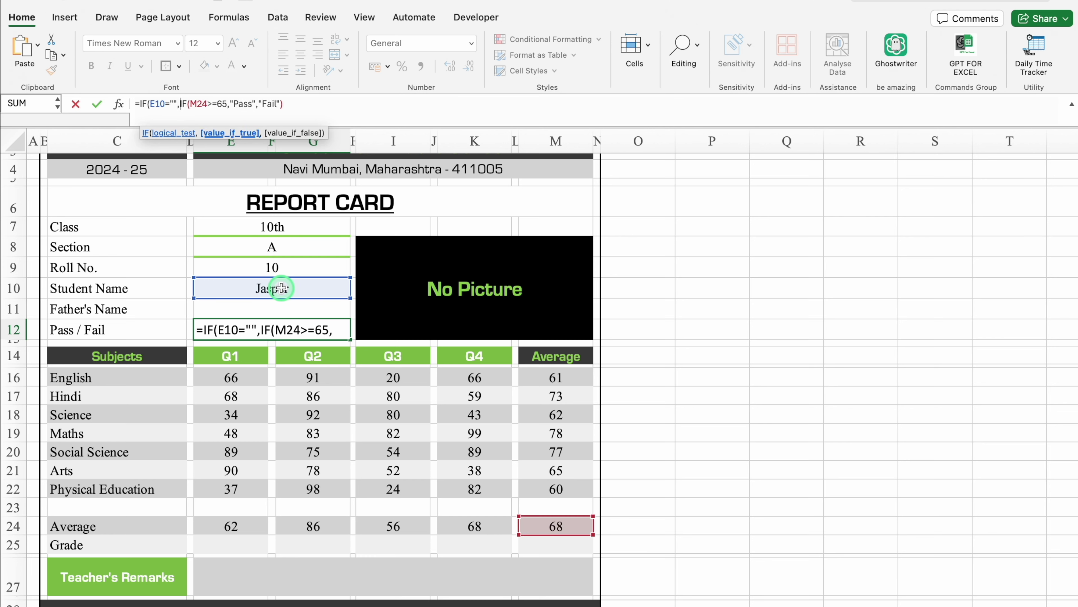
{"action": "type", "text": "\"\""}
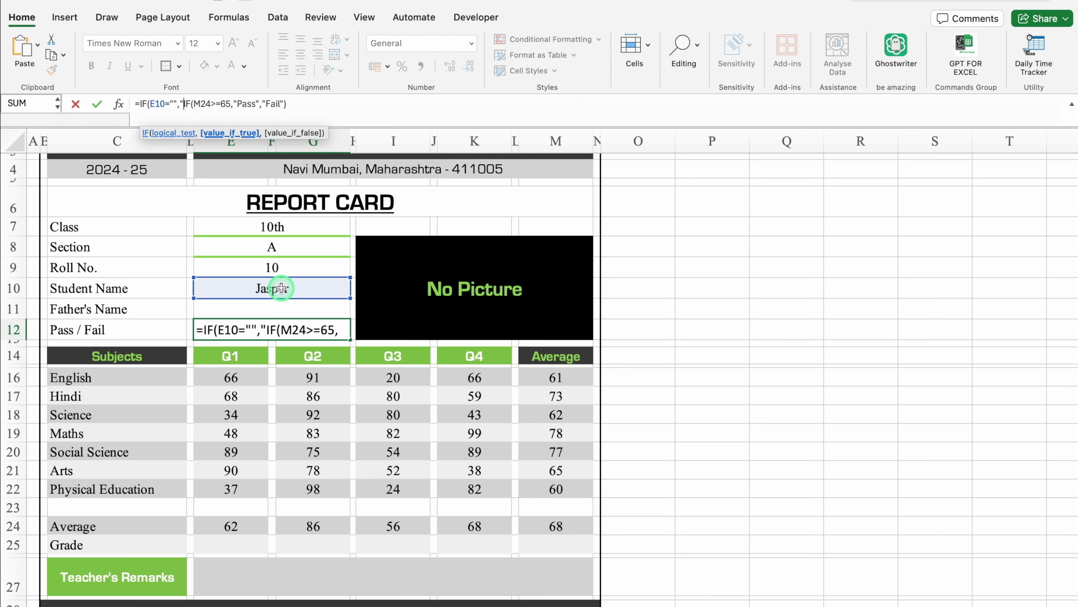
{"action": "type", "text": ","}
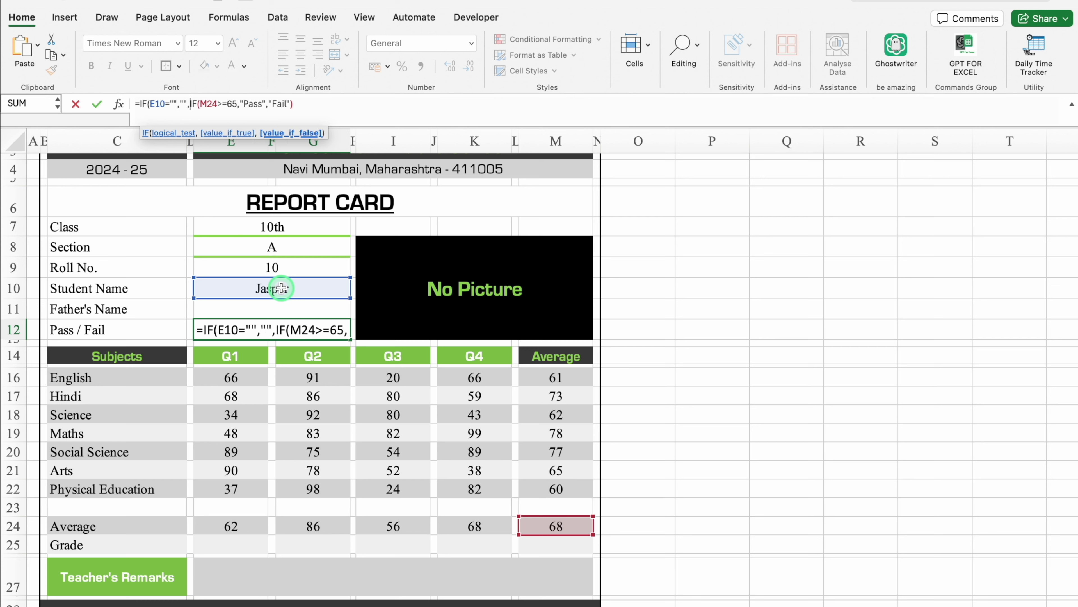
{"action": "left_click", "coordinate": [315, 104]}
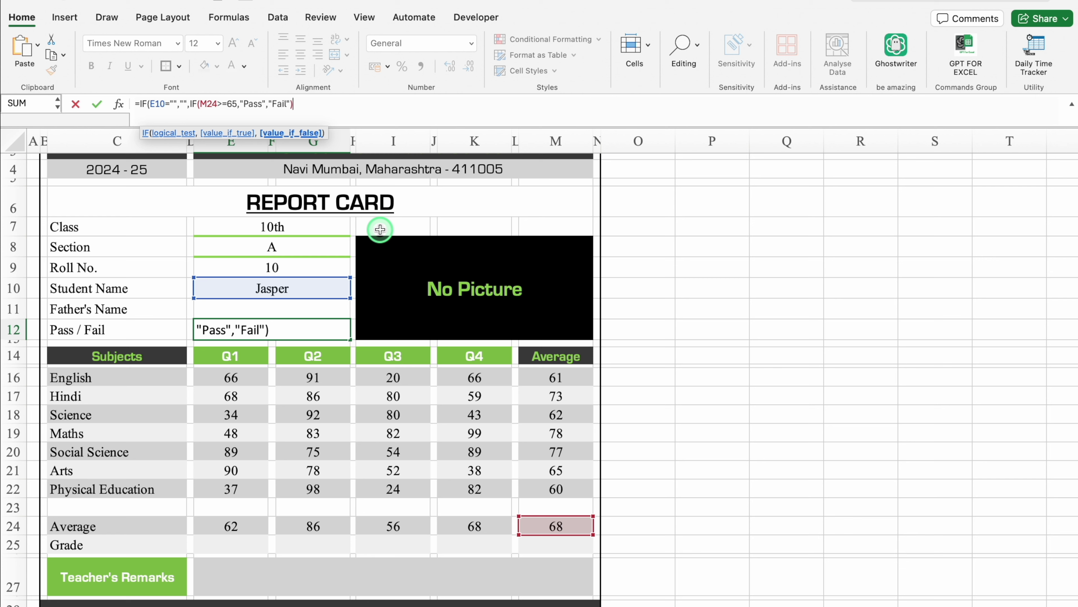
{"action": "type", "text": ")"}
{"action": "left_click", "coordinate": [380, 230]}
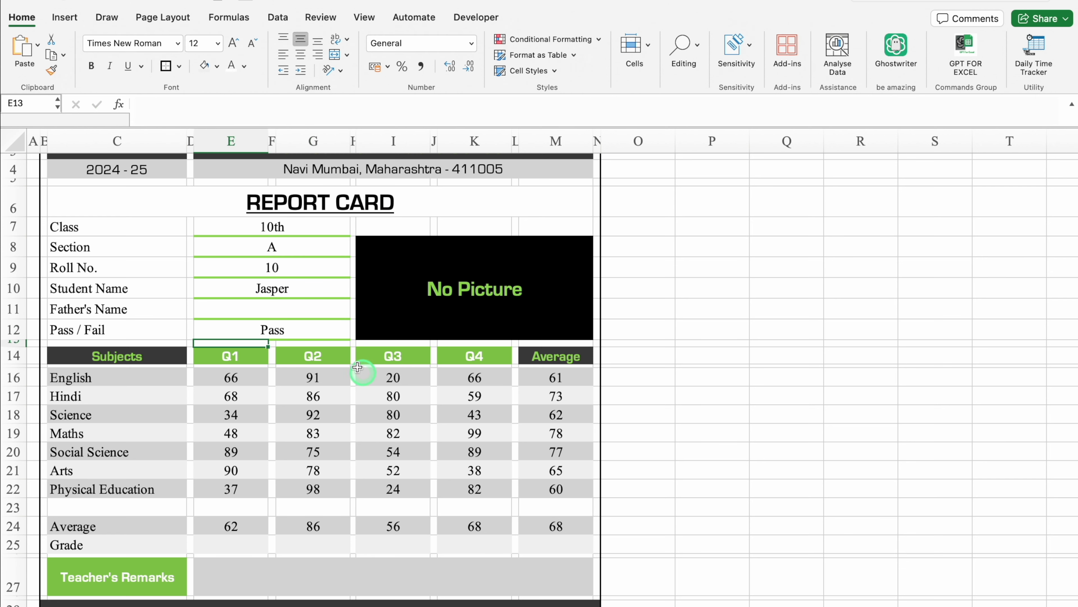
Step: Set up a conditional formatting rule on E12 for cell values equal to Pass
{"action": "left_click", "coordinate": [306, 323]}
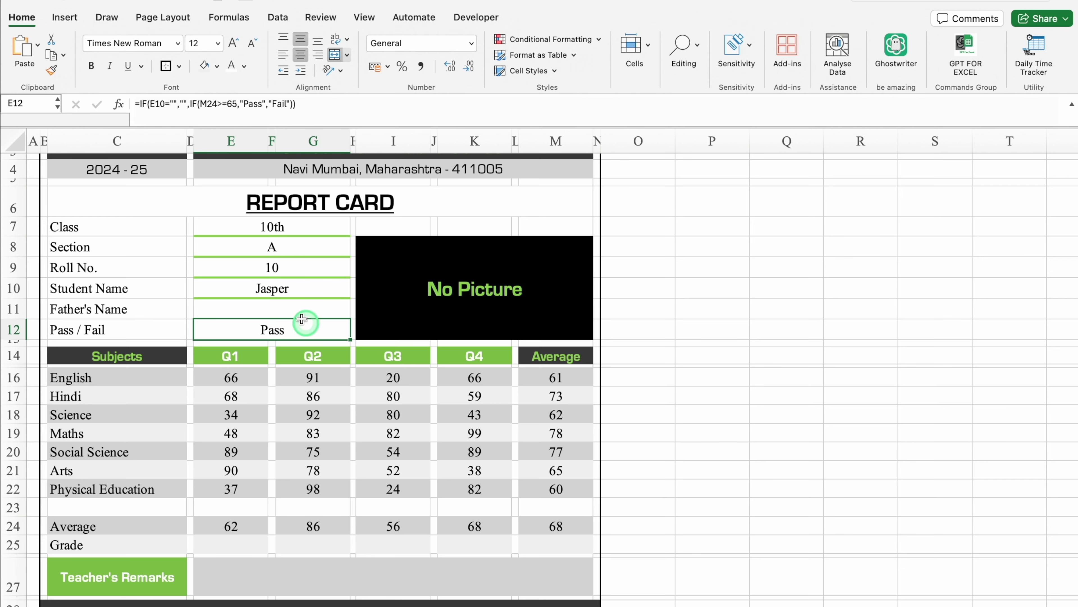
{"action": "left_click", "coordinate": [574, 42]}
{"action": "mouse_move", "coordinate": [628, 57]}
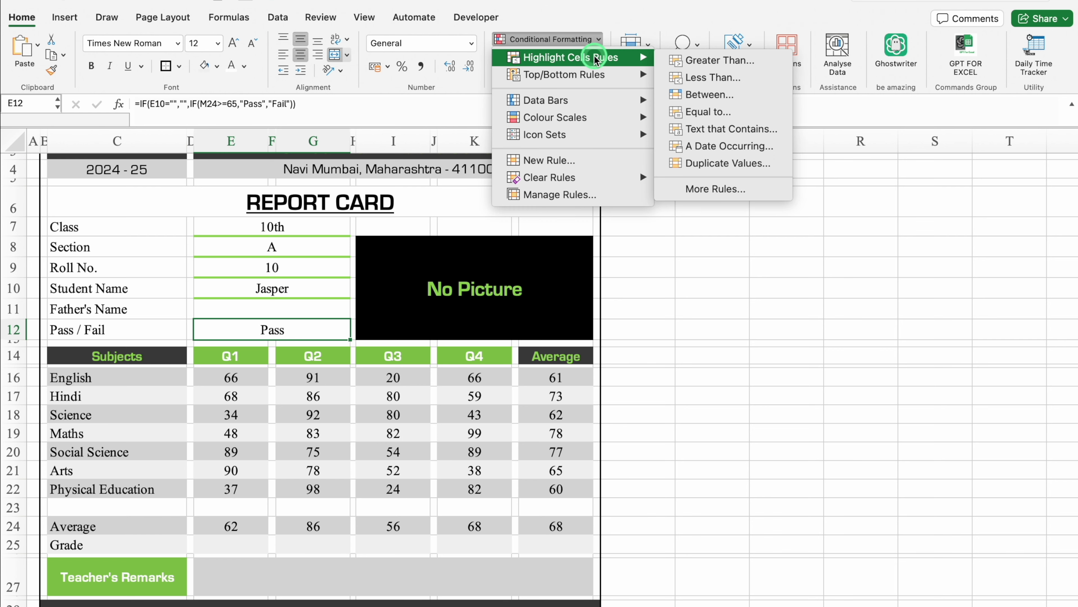
{"action": "left_click", "coordinate": [684, 111]}
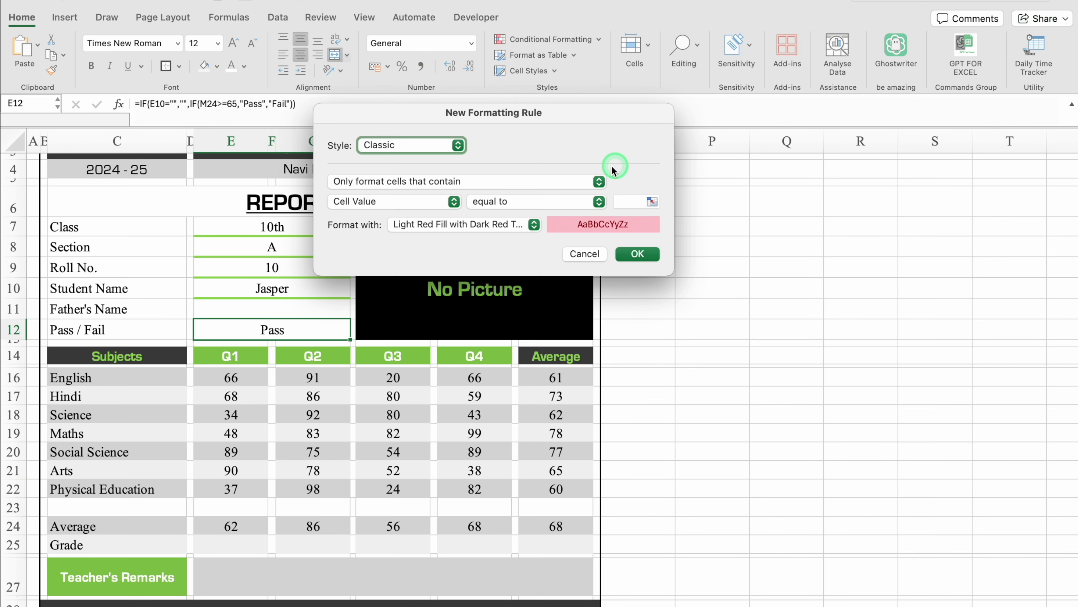
{"action": "left_click", "coordinate": [634, 209]}
{"action": "type", "text": "Pass"}
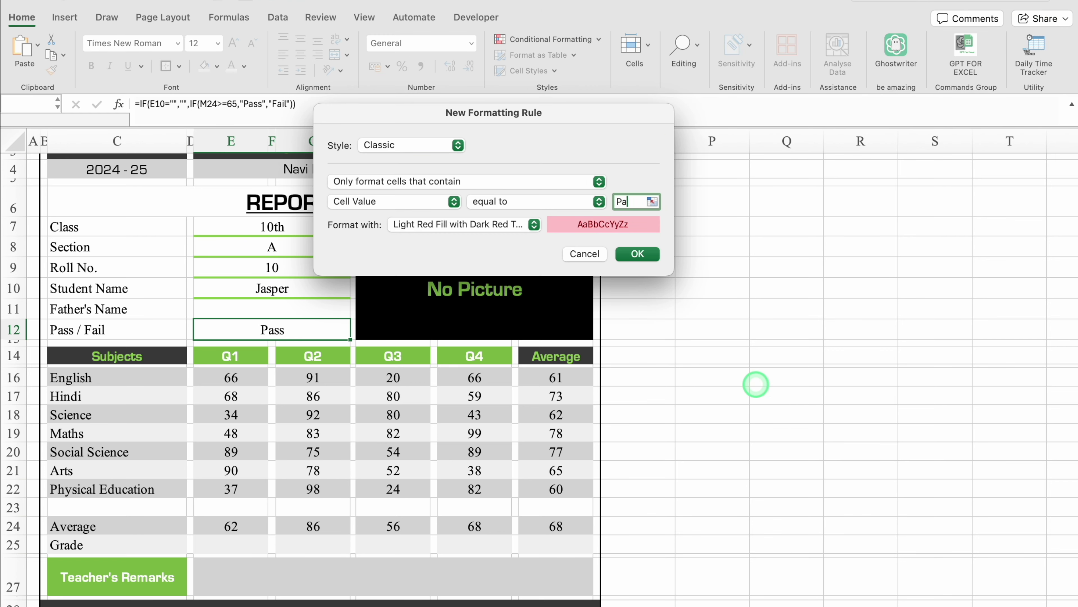
Step: Give the Pass rule a customised format with bold text in standard green, and apply the rule
{"action": "left_click", "coordinate": [533, 225]}
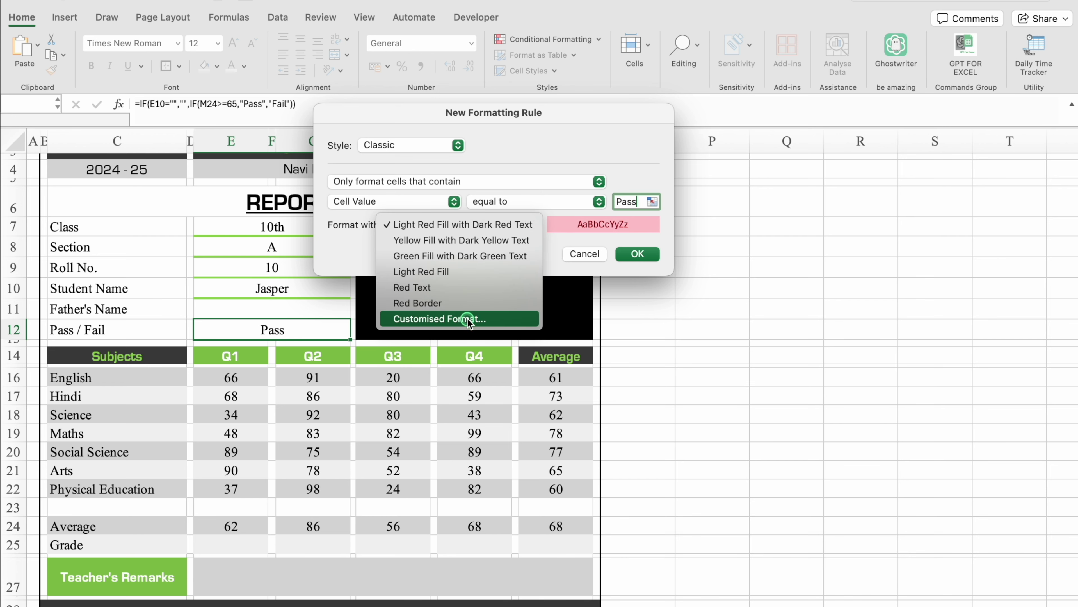
{"action": "left_click", "coordinate": [437, 319]}
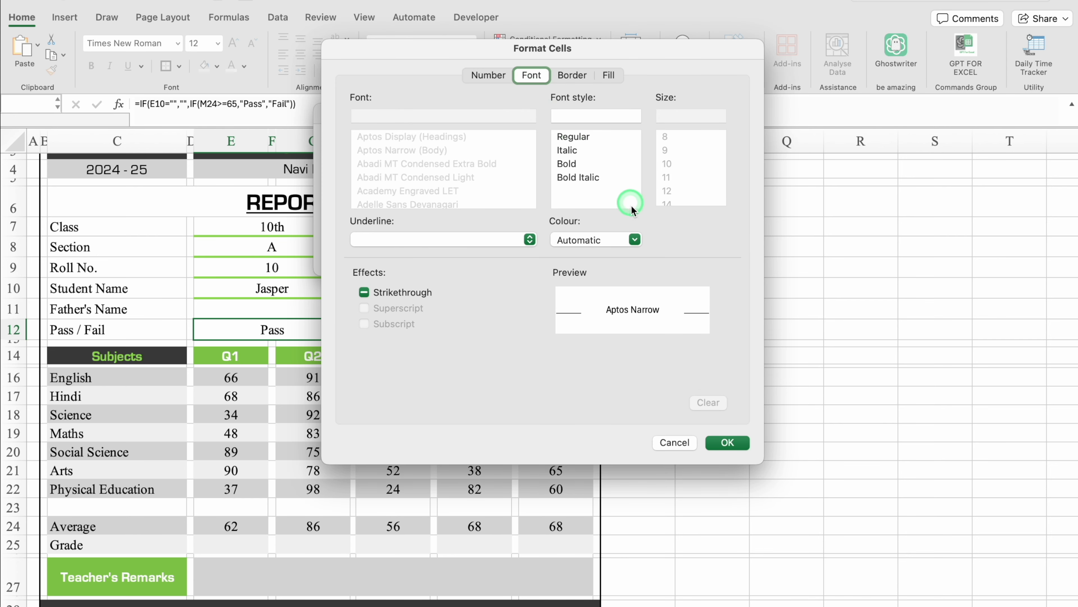
{"action": "left_click", "coordinate": [635, 239]}
{"action": "left_click", "coordinate": [628, 401]}
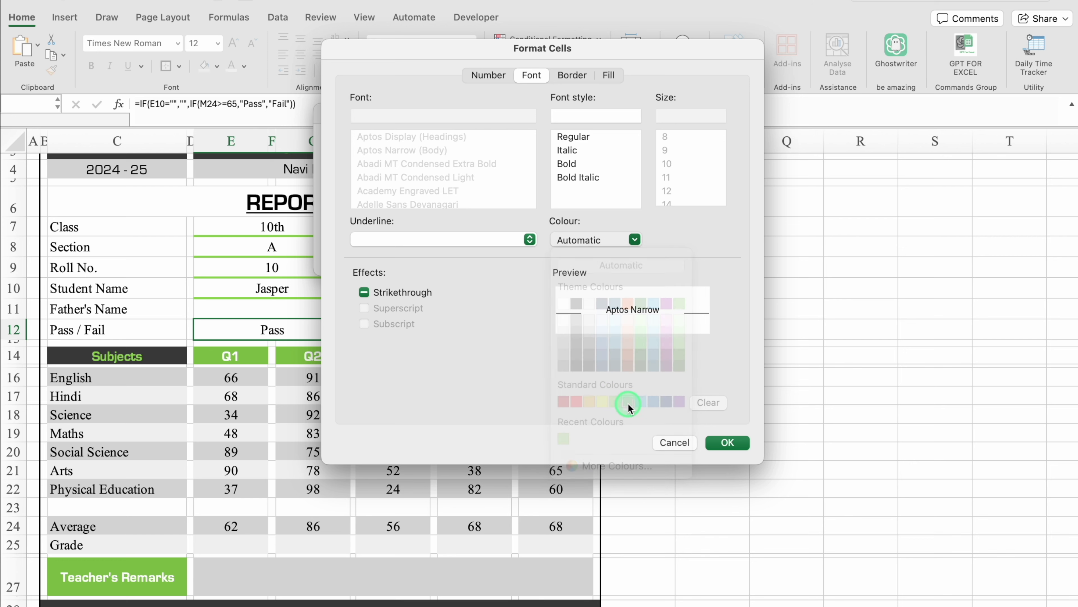
{"action": "left_click", "coordinate": [579, 165]}
{"action": "left_click", "coordinate": [728, 441]}
{"action": "left_click", "coordinate": [637, 254]}
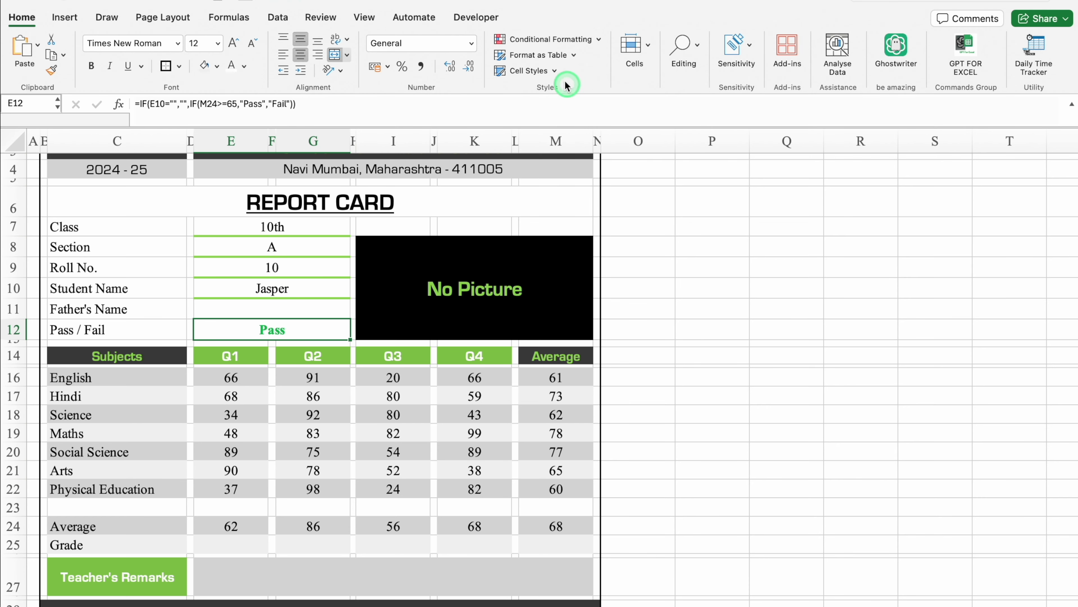
Step: Set up a second conditional formatting rule on E12 for cell values equal to Fail
{"action": "left_click", "coordinate": [548, 39]}
{"action": "mouse_move", "coordinate": [581, 62]}
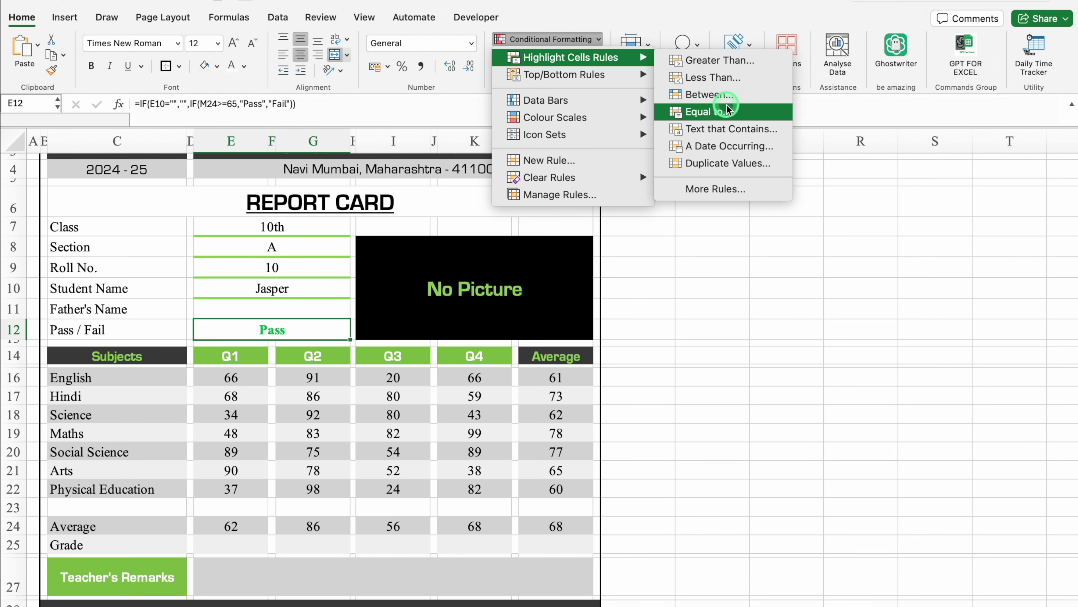
{"action": "left_click", "coordinate": [722, 111]}
{"action": "left_click", "coordinate": [625, 203]}
{"action": "left_click", "coordinate": [724, 299]}
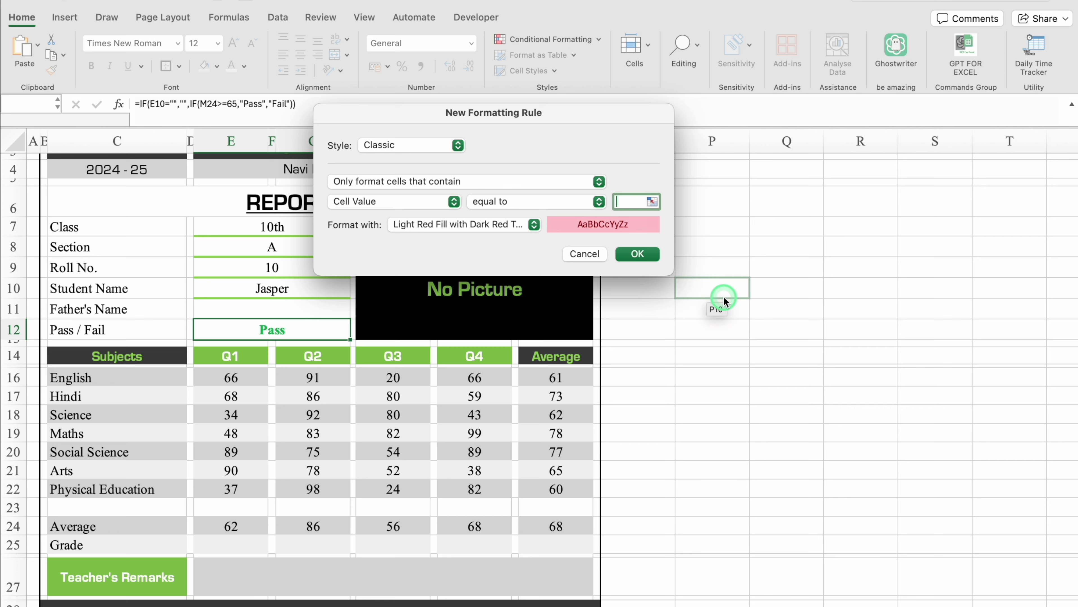
{"action": "type", "text": "Fail"}
Step: Give the Fail rule a customised format with bold text in standard red, and apply the rule
{"action": "left_click", "coordinate": [533, 225]}
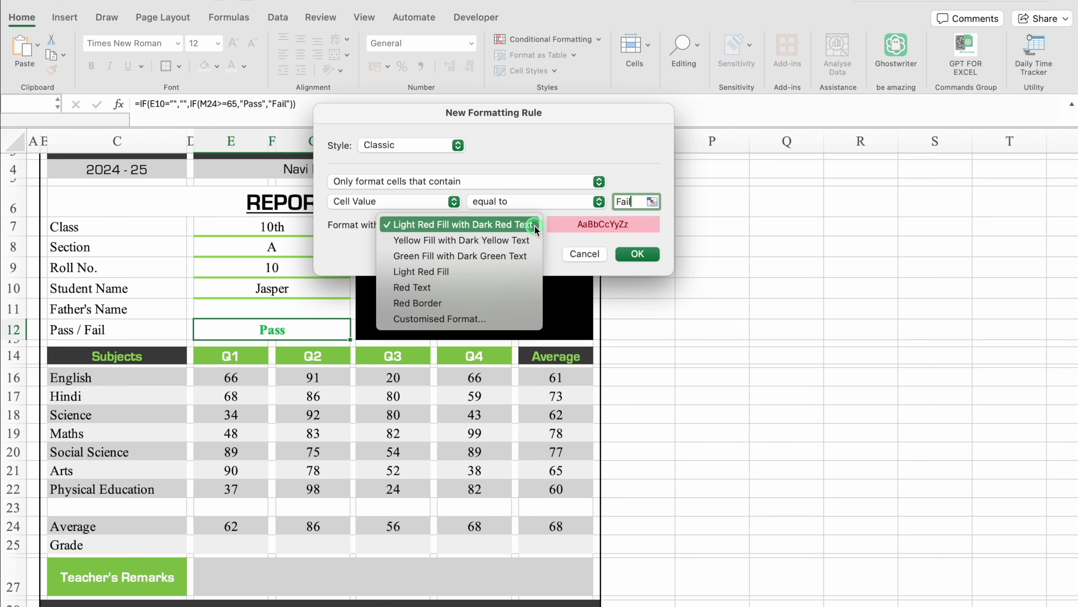
{"action": "left_click", "coordinate": [488, 319]}
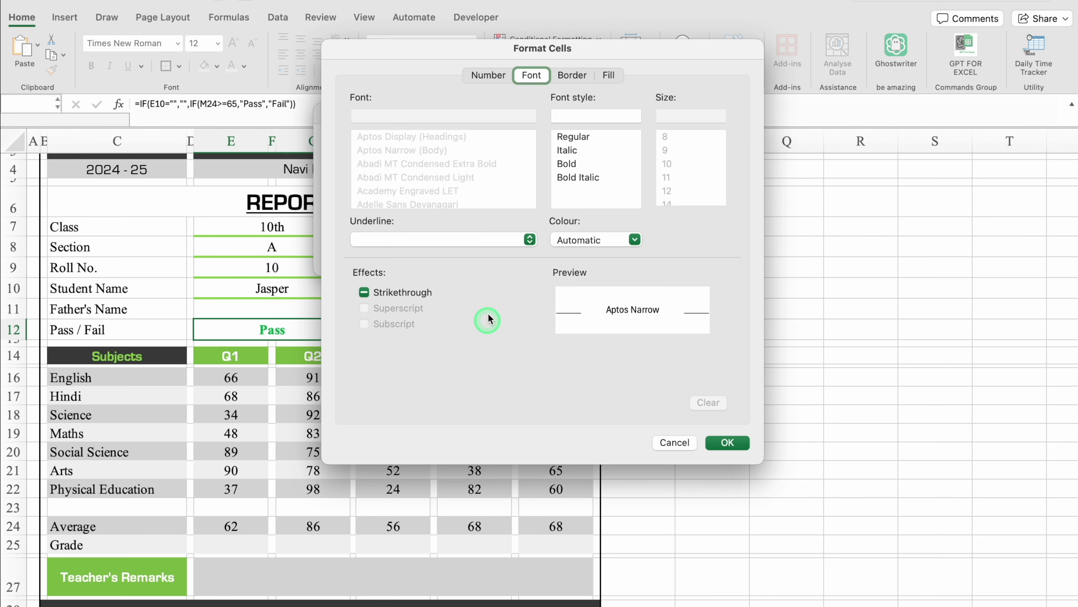
{"action": "left_click", "coordinate": [635, 240]}
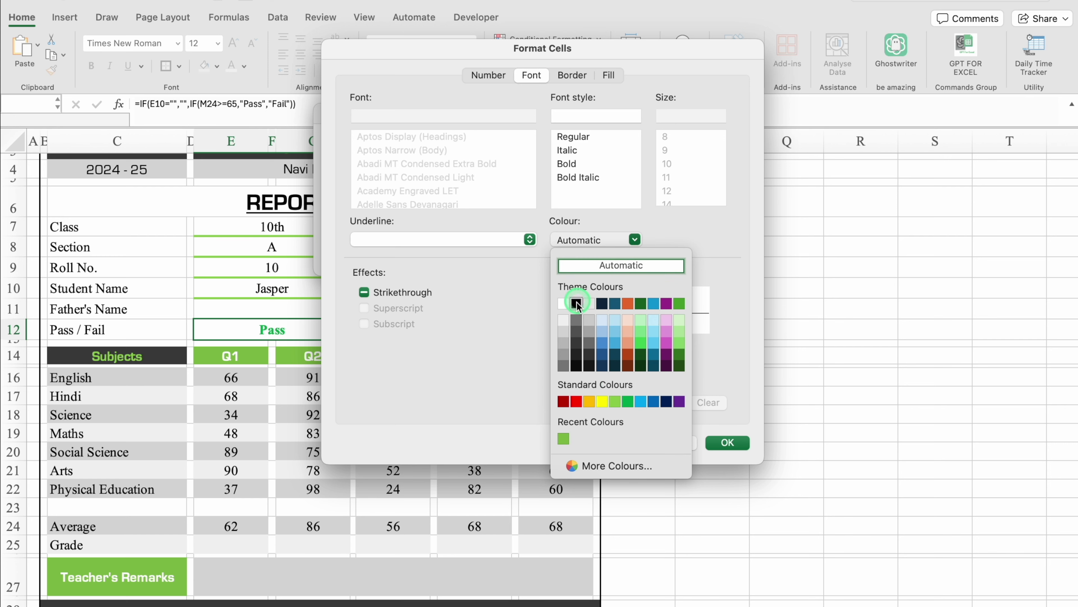
{"action": "left_click", "coordinate": [575, 402]}
{"action": "left_click", "coordinate": [586, 165]}
{"action": "left_click", "coordinate": [728, 442]}
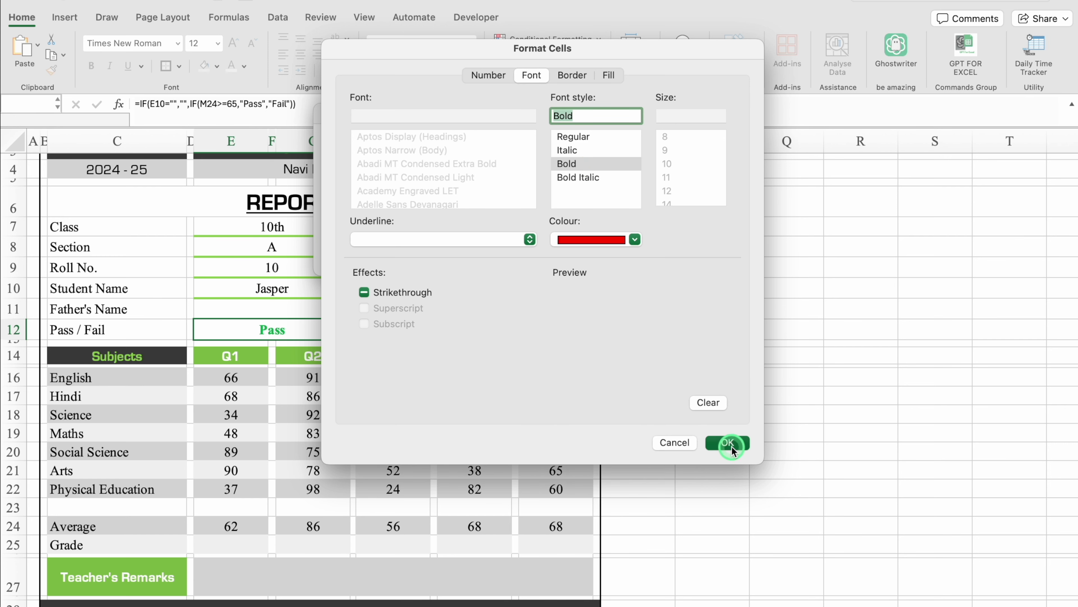
{"action": "left_click", "coordinate": [642, 254]}
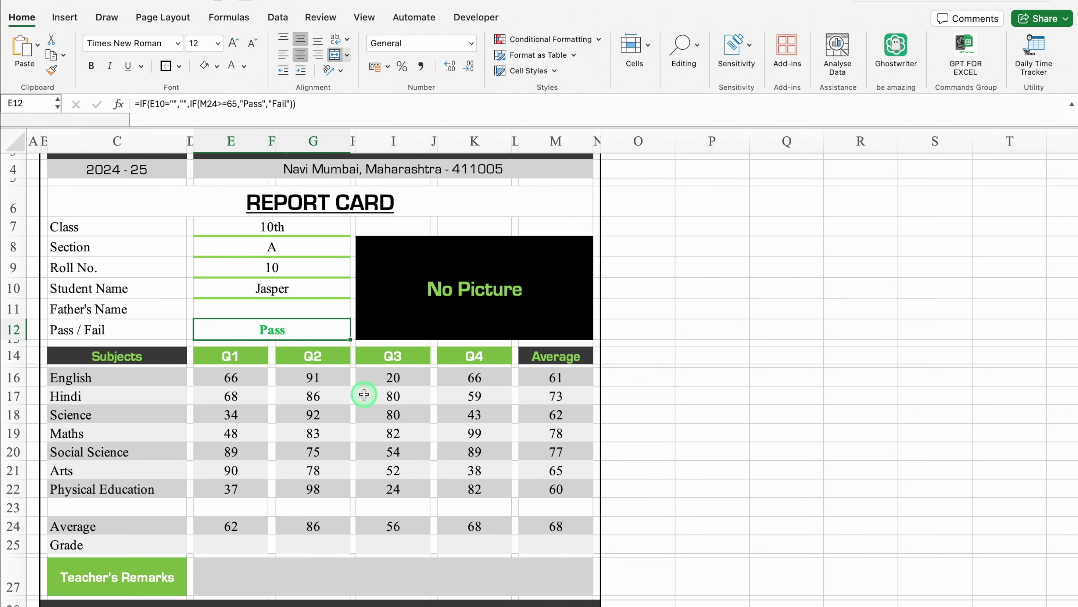
Step: Set the Roll No. to 11 and then to 6 to test the Pass / Fail formatting
{"action": "left_click", "coordinate": [348, 267]}
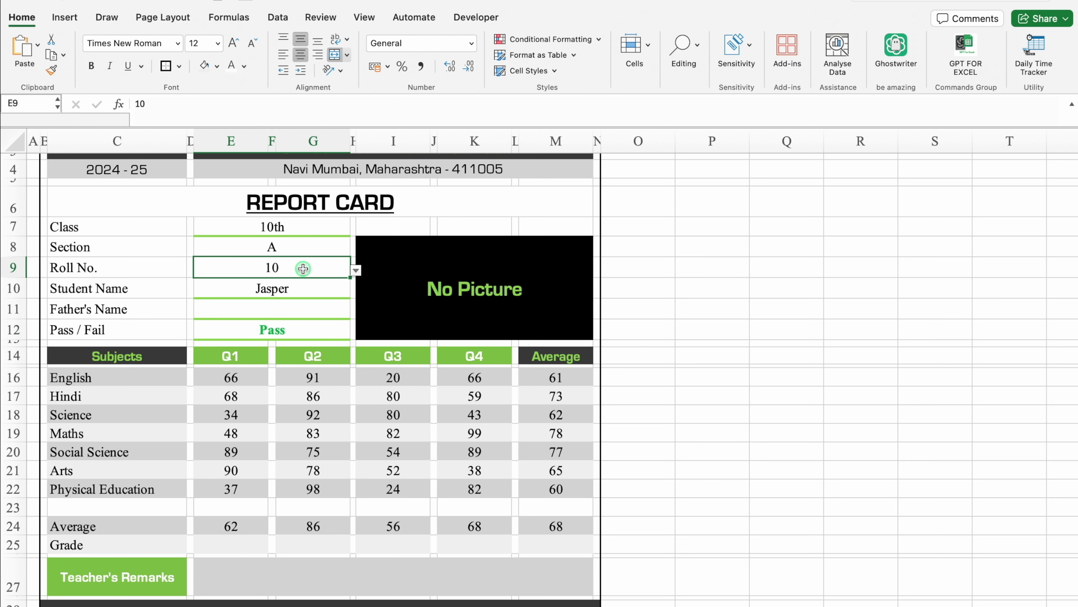
{"action": "left_click", "coordinate": [356, 270]}
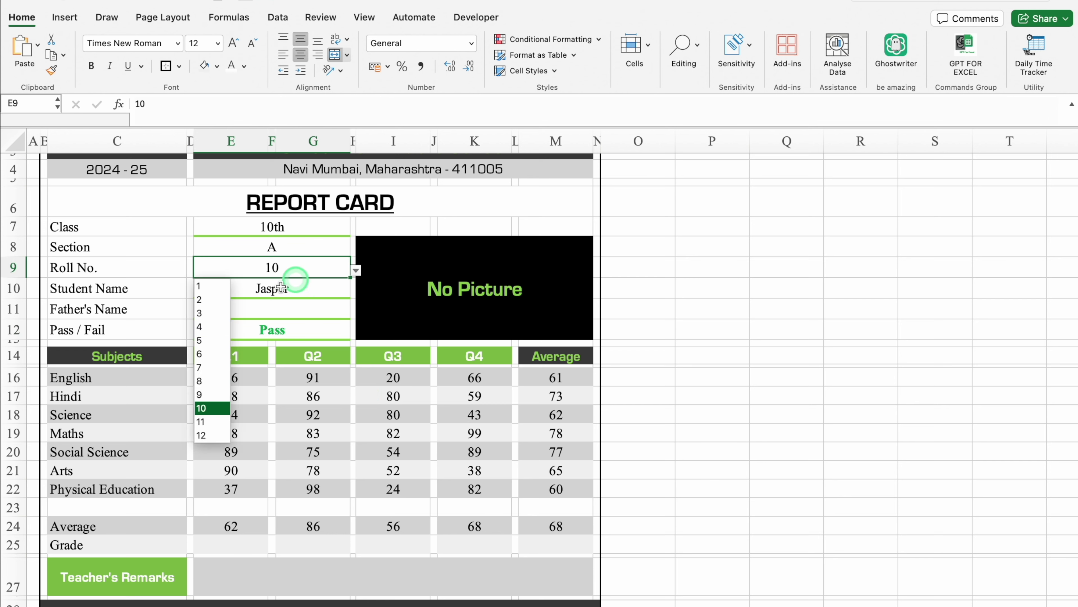
{"action": "left_click", "coordinate": [227, 425]}
{"action": "left_click", "coordinate": [356, 270]}
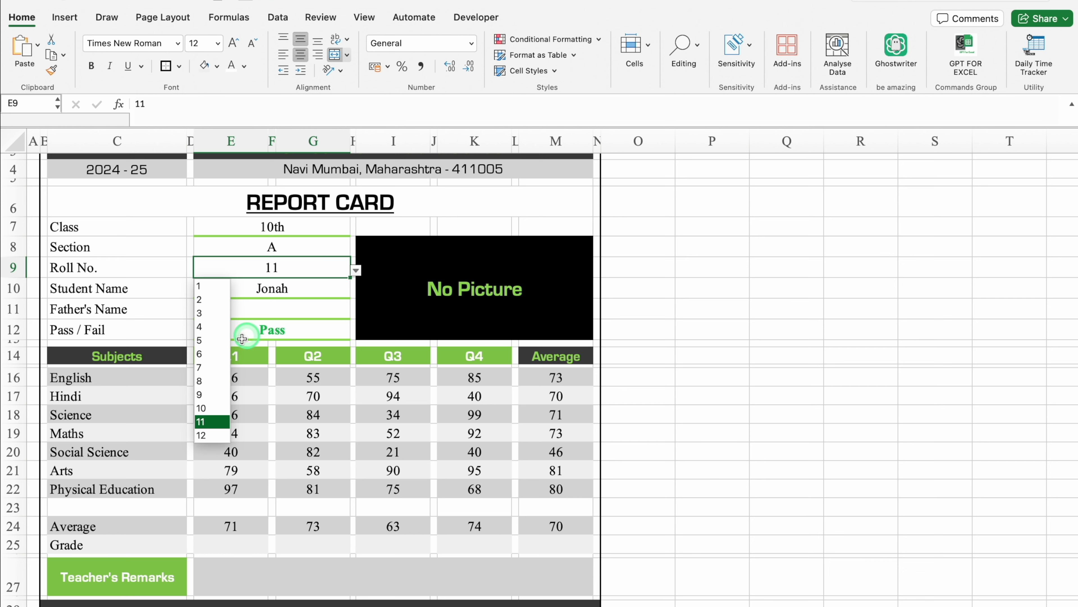
{"action": "left_click", "coordinate": [213, 348]}
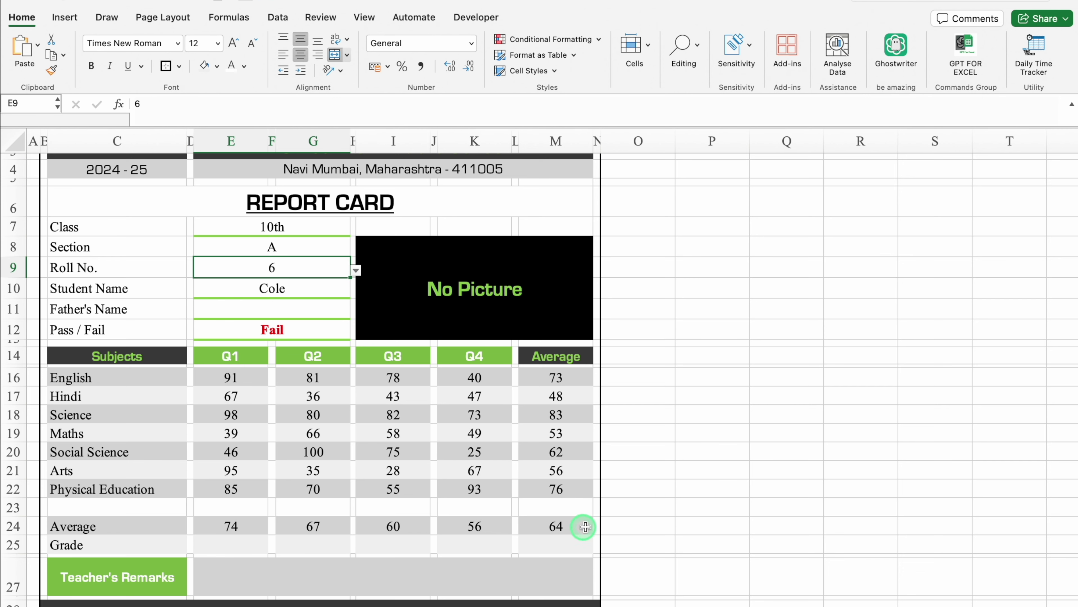
Step: Hide the gridlines on the report card sheet
{"action": "left_click", "coordinate": [669, 381]}
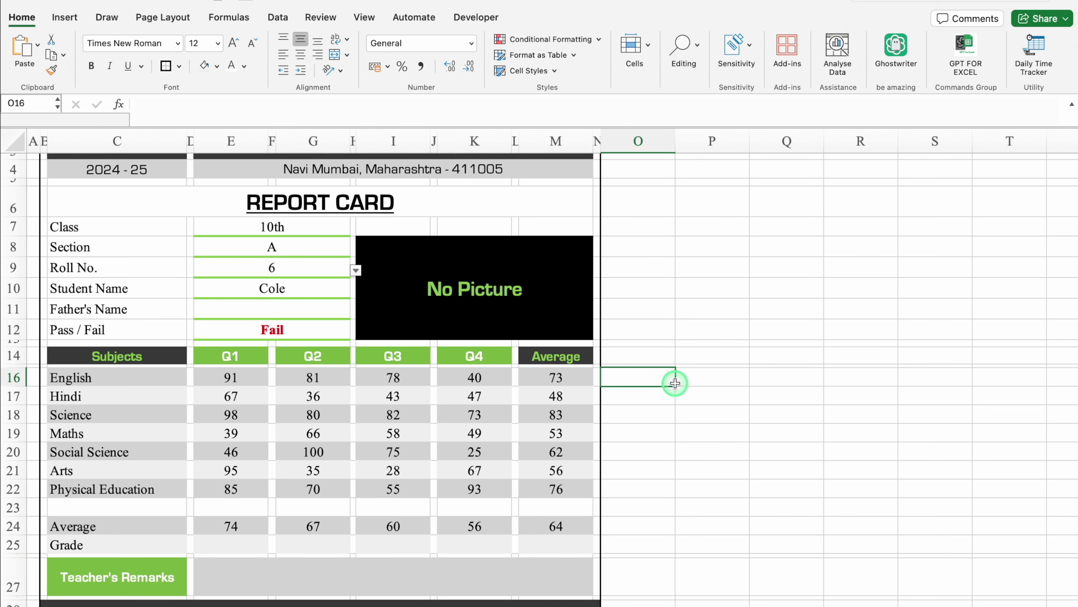
{"action": "left_click", "coordinate": [360, 16]}
{"action": "left_click", "coordinate": [396, 55]}
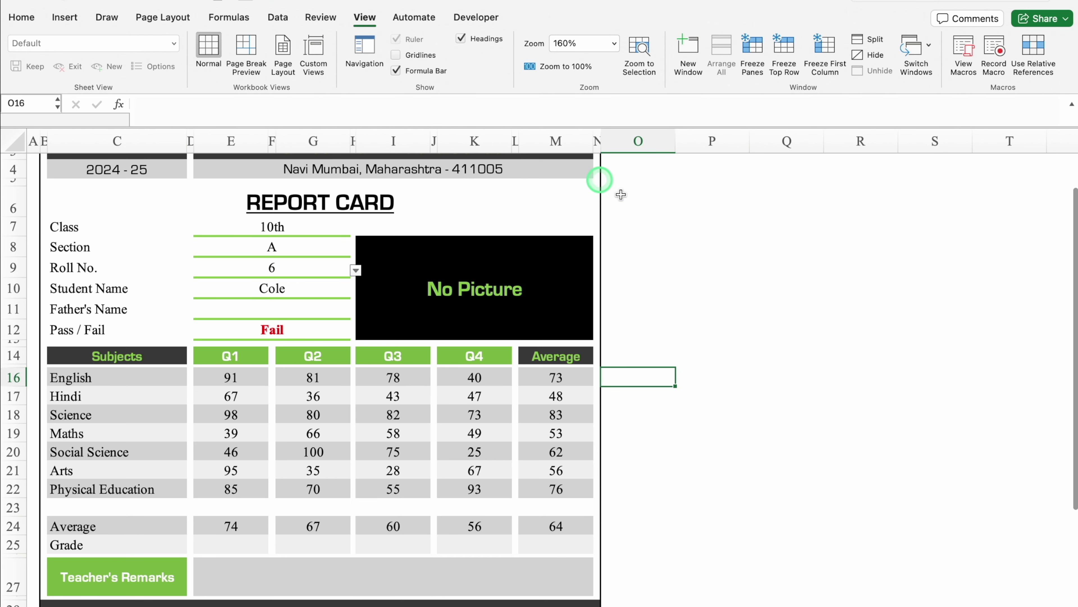
{"action": "left_click", "coordinate": [787, 267]}
Step: Start an IFS formula in the Q1 Grade cell, E25, with the test E24>=97 returning "A+"
{"action": "scroll", "coordinate": [1075, 208], "scroll_direction": "up", "scroll_amount": 2}
{"action": "scroll", "coordinate": [1074, 207], "scroll_direction": "down", "scroll_amount": 6}
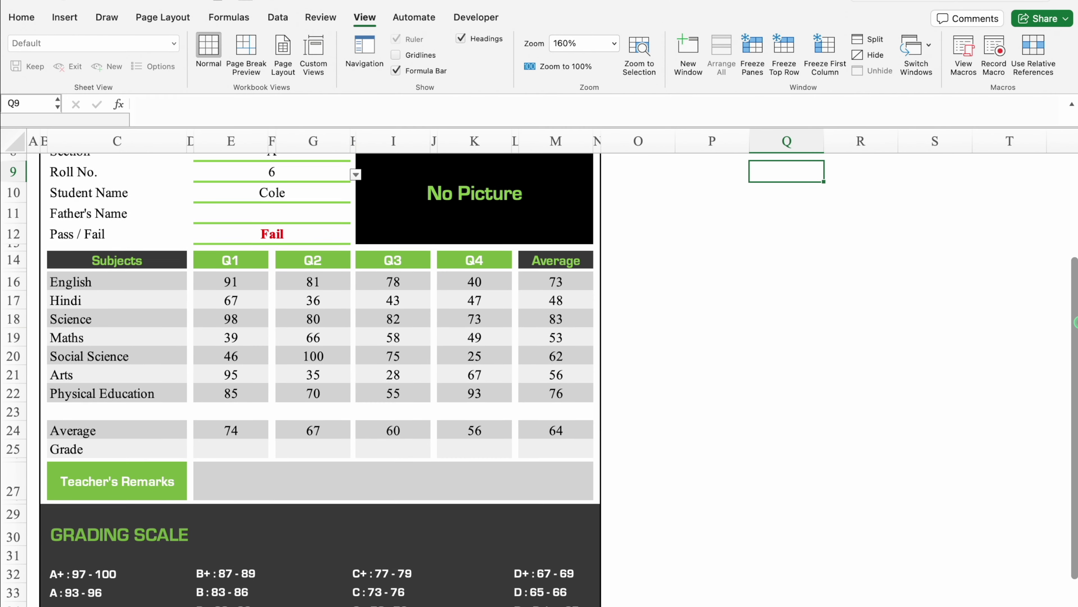
{"action": "left_click", "coordinate": [247, 435]}
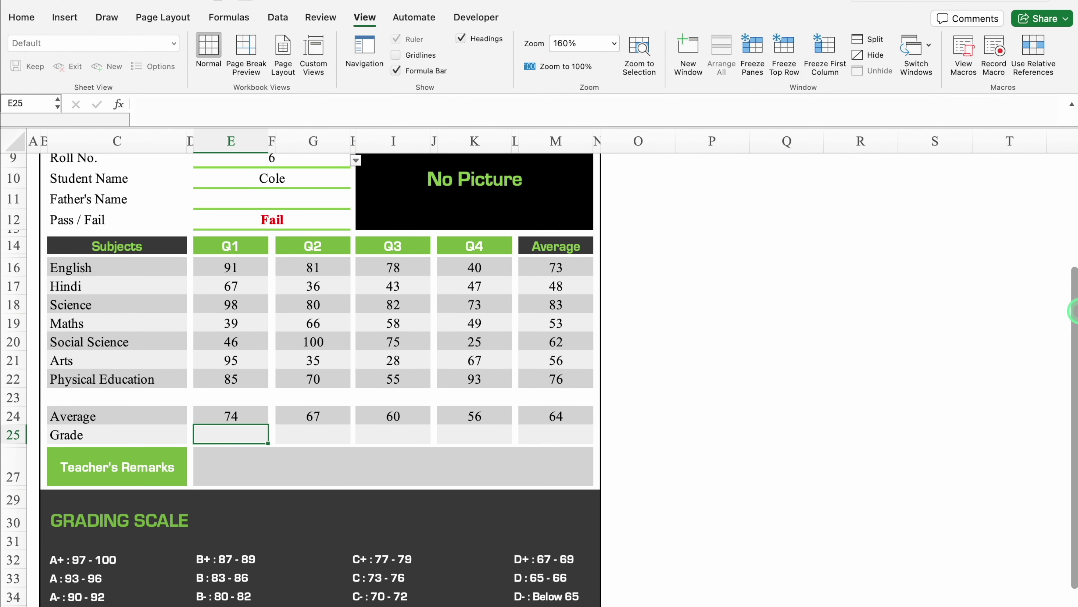
{"action": "scroll", "coordinate": [1074, 378], "scroll_direction": "down", "scroll_amount": 2}
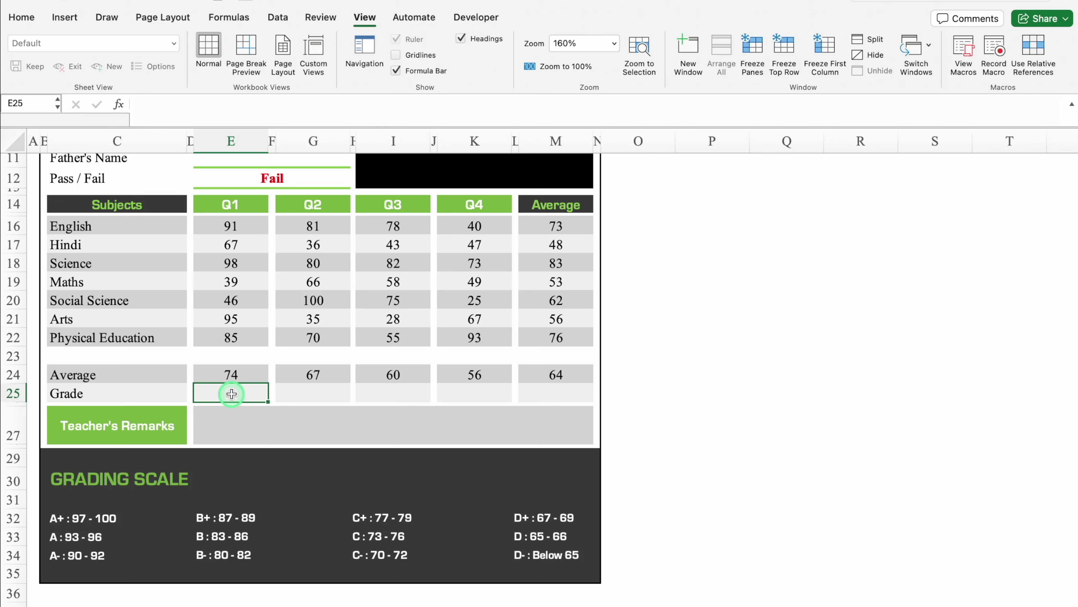
{"action": "type", "text": "="}
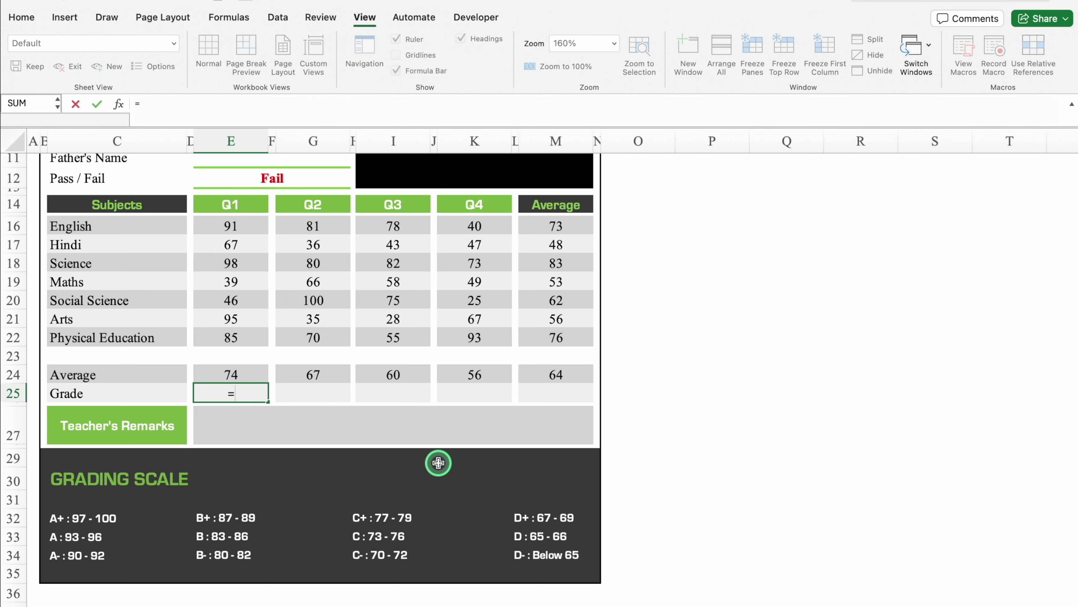
{"action": "type", "text": "IFS("}
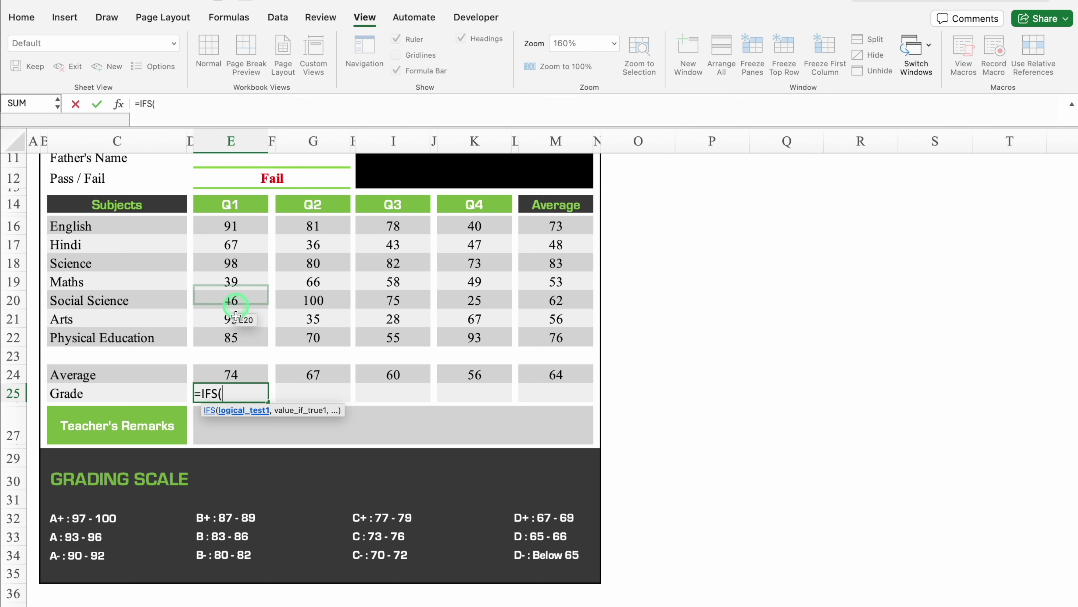
{"action": "left_click", "coordinate": [239, 374]}
{"action": "type", "text": ">="}
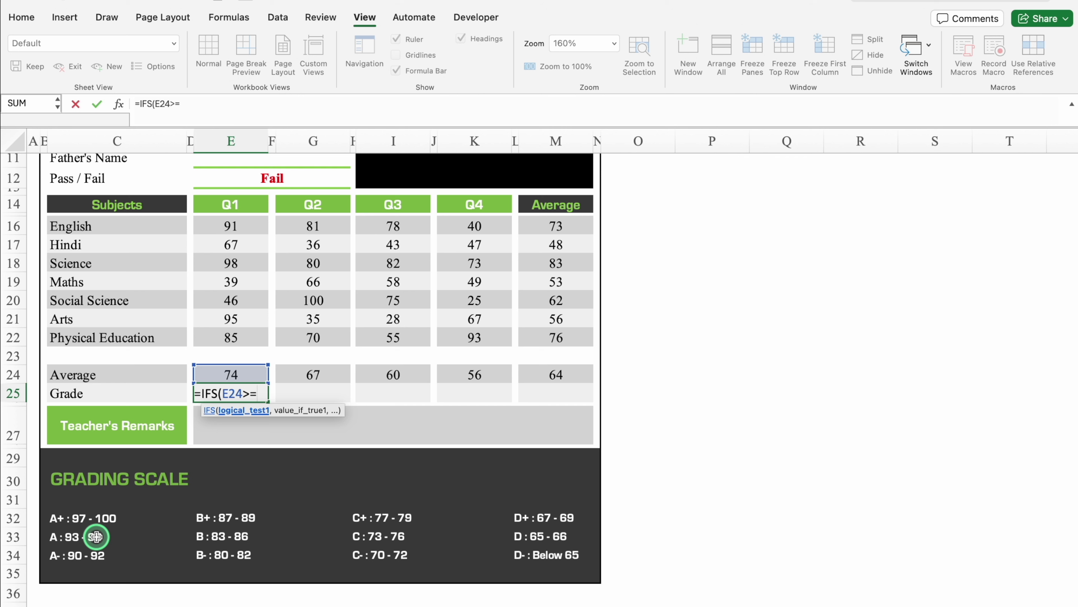
{"action": "type", "text": "9"}
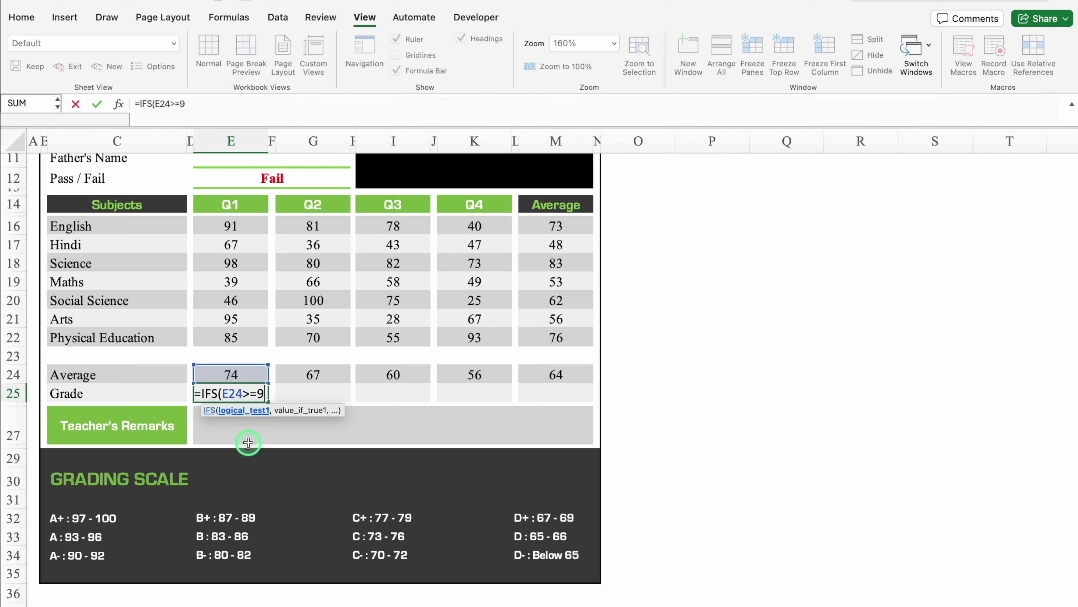
{"action": "type", "text": "7,"}
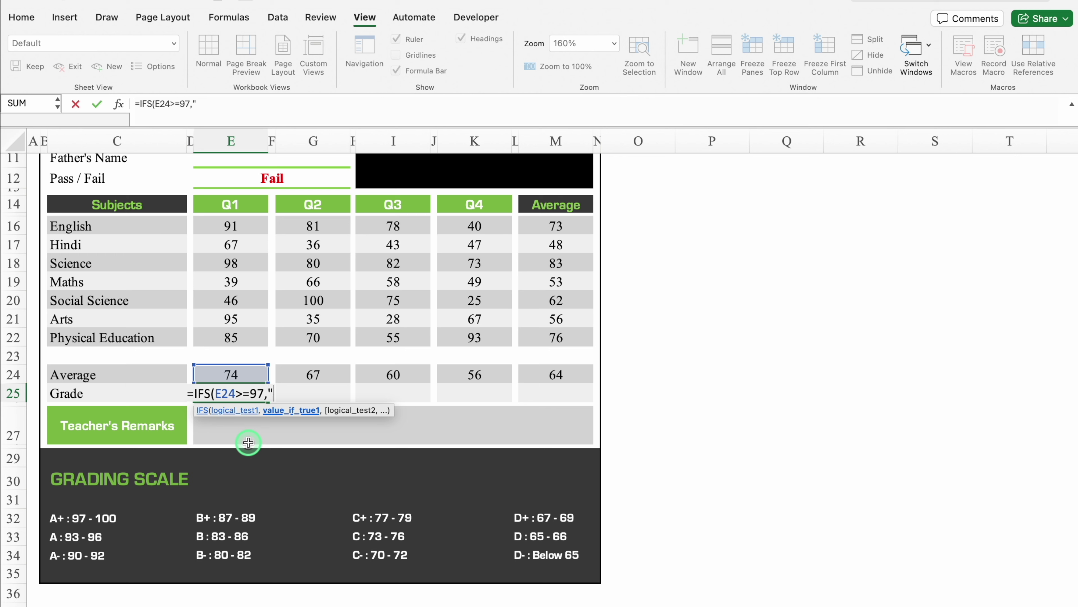
{"action": "type", "text": "\"A"}
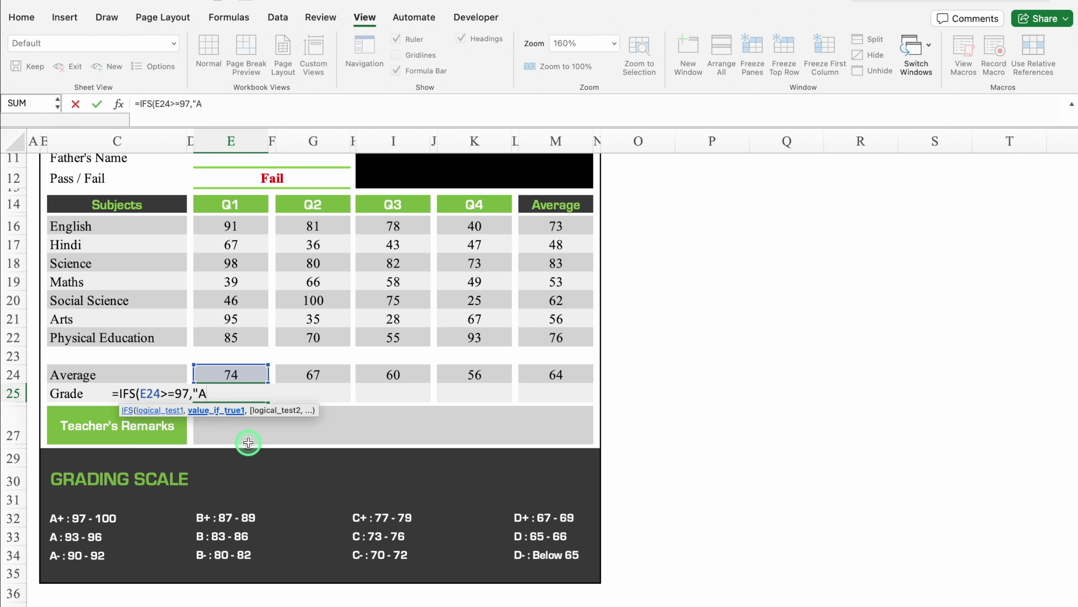
{"action": "type", "text": "+\","}
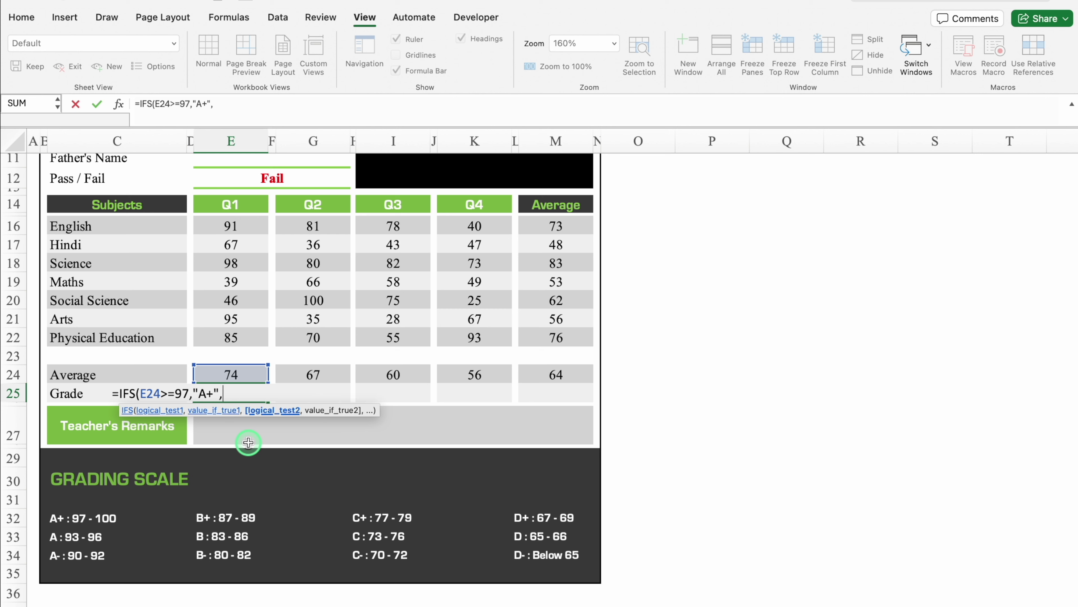
Step: Add a second test to the IFS formula, E24>=93, returning "A"
{"action": "left_click", "coordinate": [236, 372]}
{"action": "type", "text": ">"}
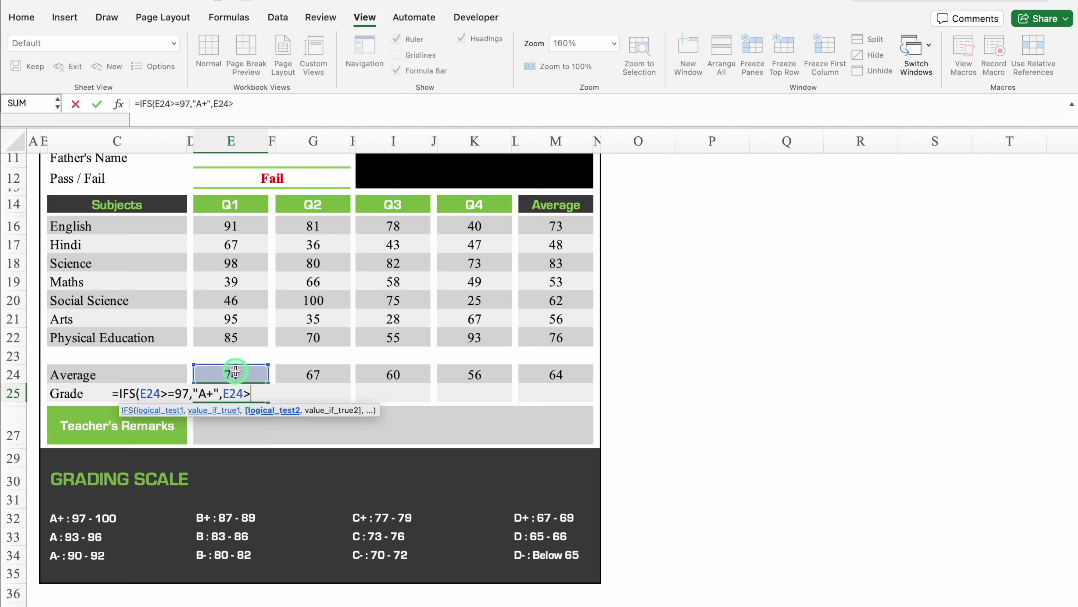
{"action": "type", "text": "="}
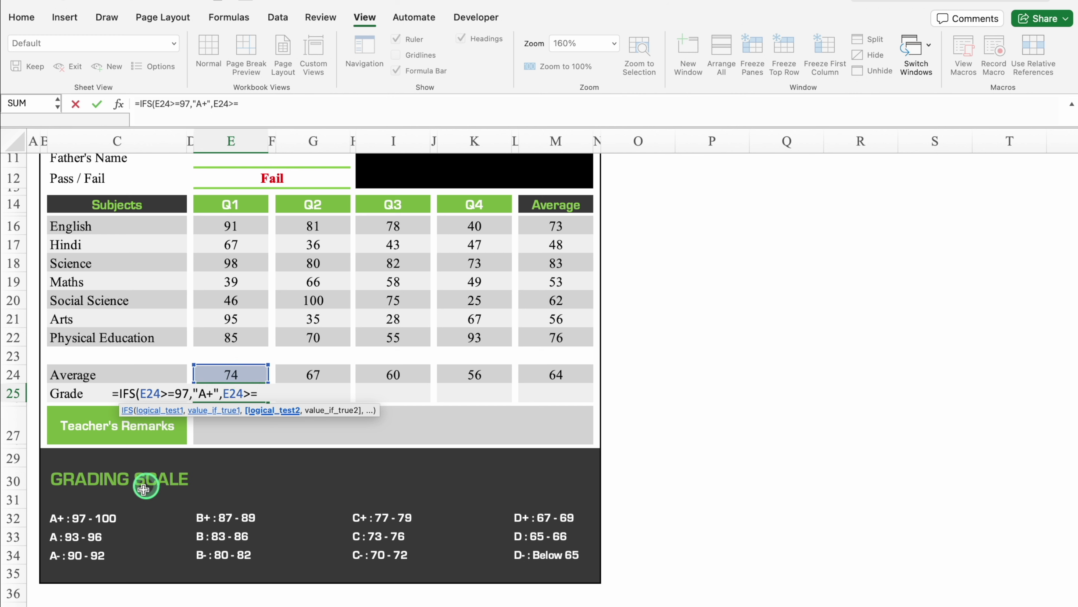
{"action": "type", "text": "93"}
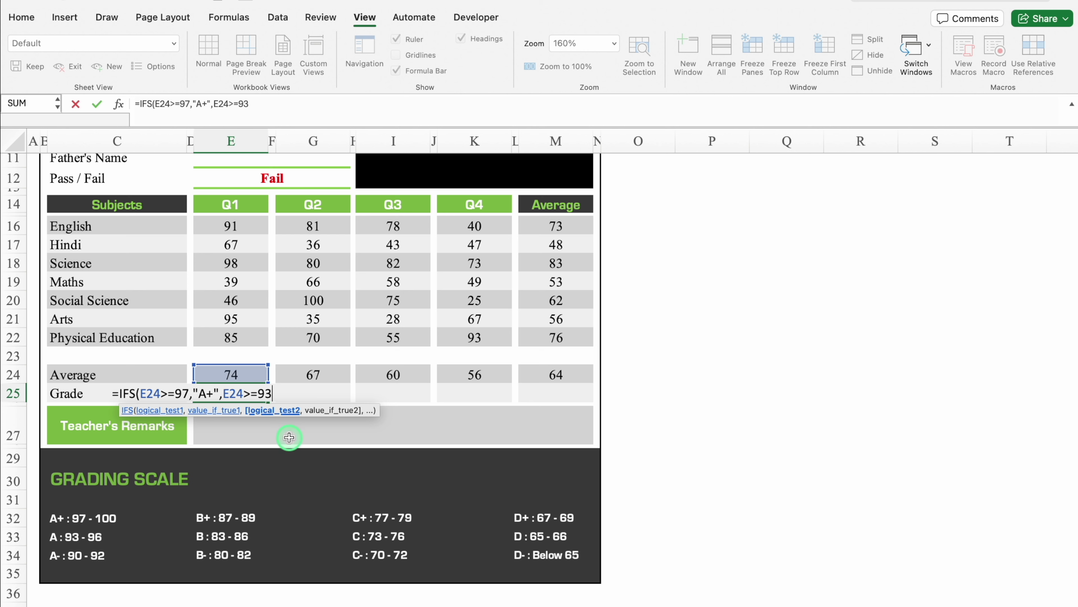
{"action": "type", "text": ",\"A"}
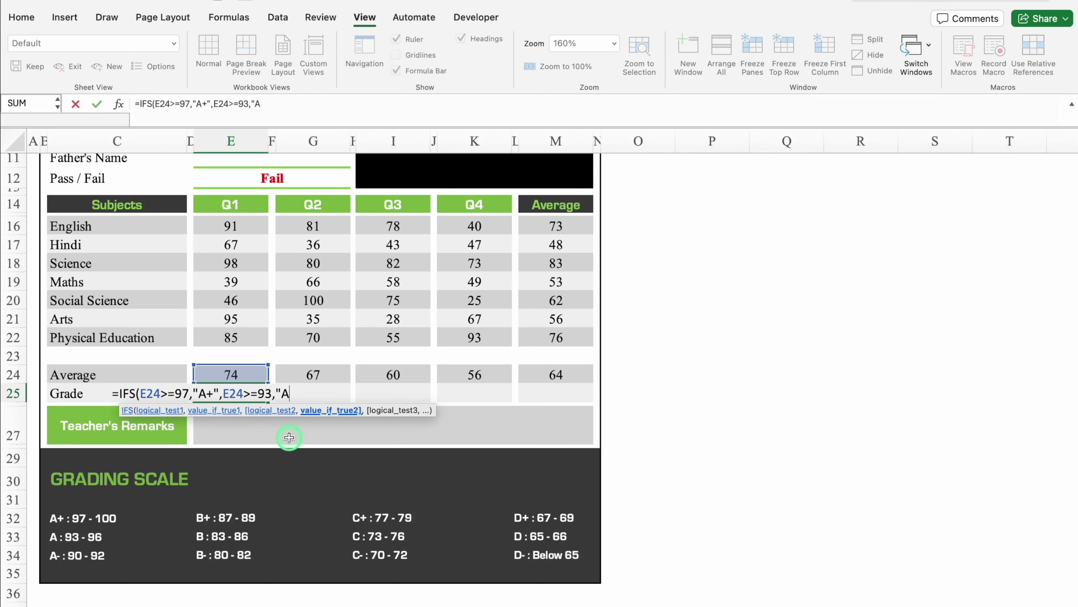
{"action": "type", "text": "\","}
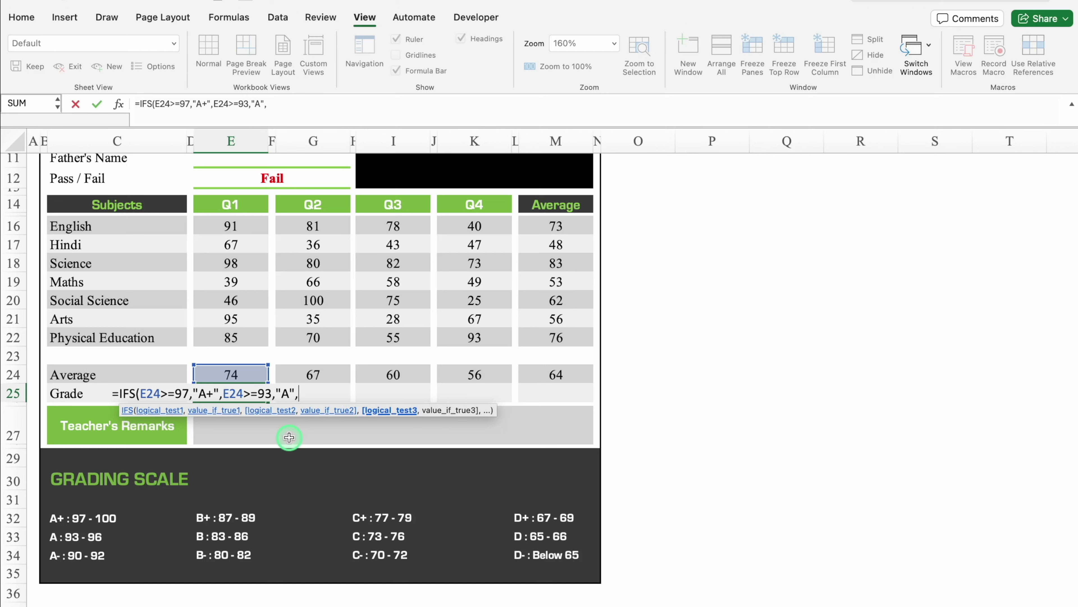
Step: Add a third test to the IFS formula, E24>=90, returning "A-"
{"action": "left_click", "coordinate": [239, 373]}
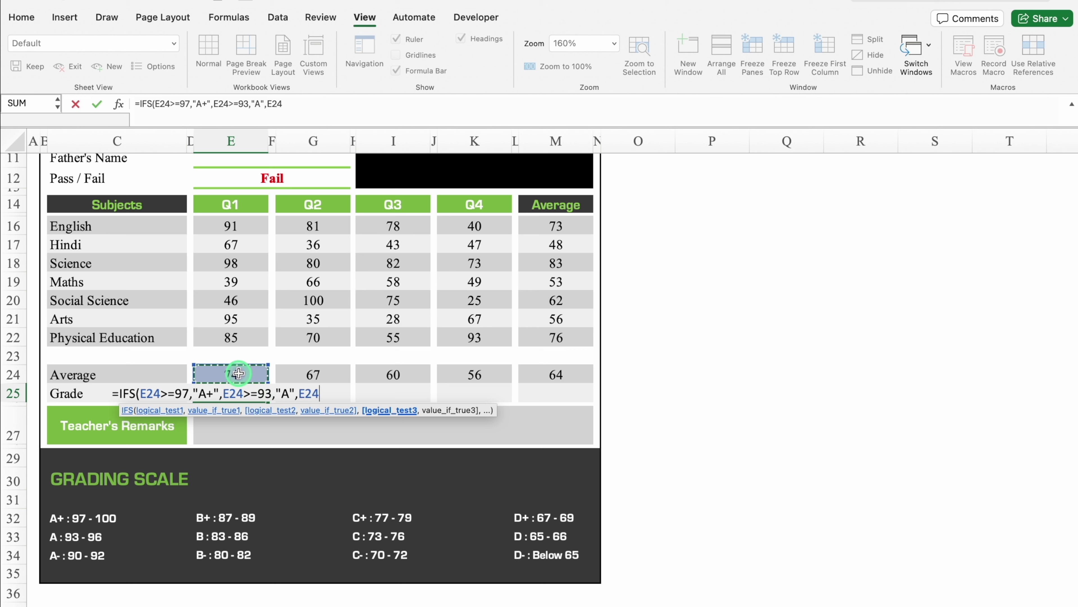
{"action": "type", "text": ">=90,\""}
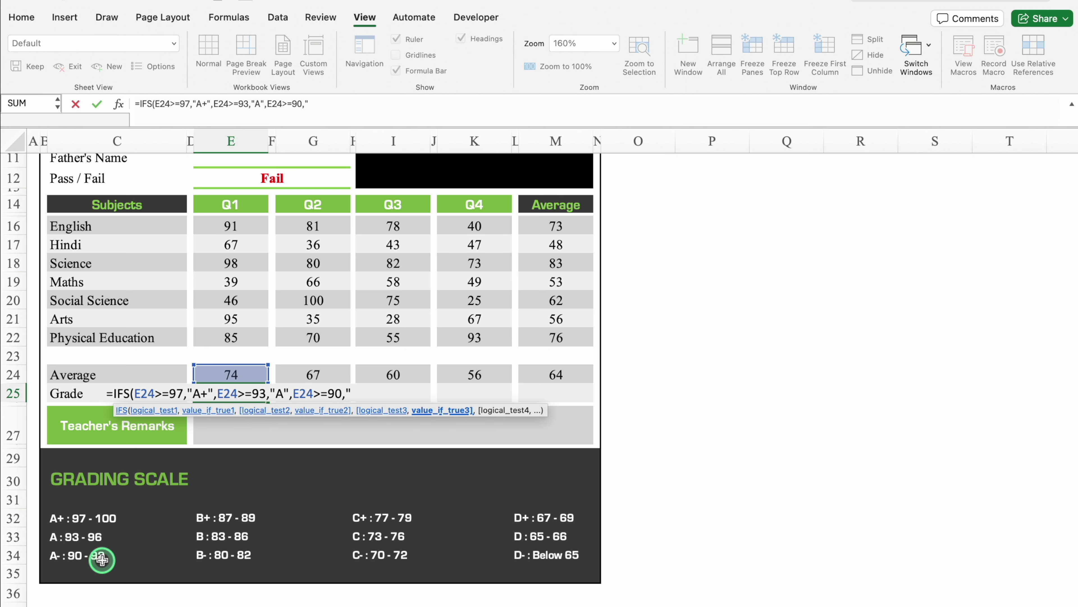
{"action": "type", "text": "A"}
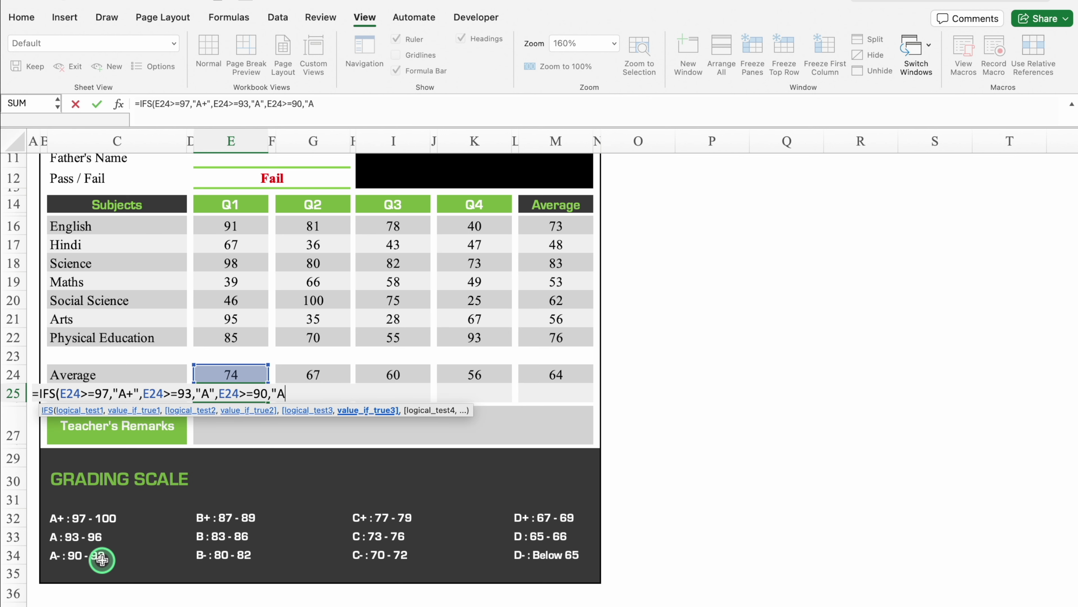
{"action": "type", "text": "-\","}
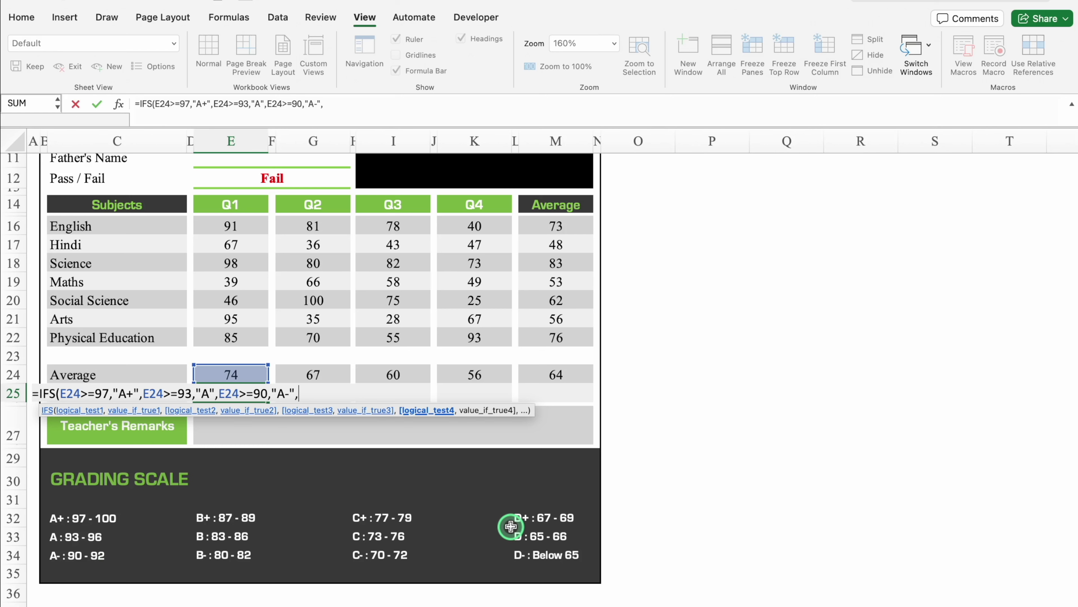
Step: Complete the E24 IFS tests: >=87 "B+", >=83 "B", >=80 "B-", >=77 "C+", >=73 "B", >=70 "C-", >=67 "D+", >=65 "D", <65 "D-"
{"action": "type", "text": "E24>=87,\"B+\",E24>=83,\"B\",E24>=80,\"B-\",E24>=77,\"C"}
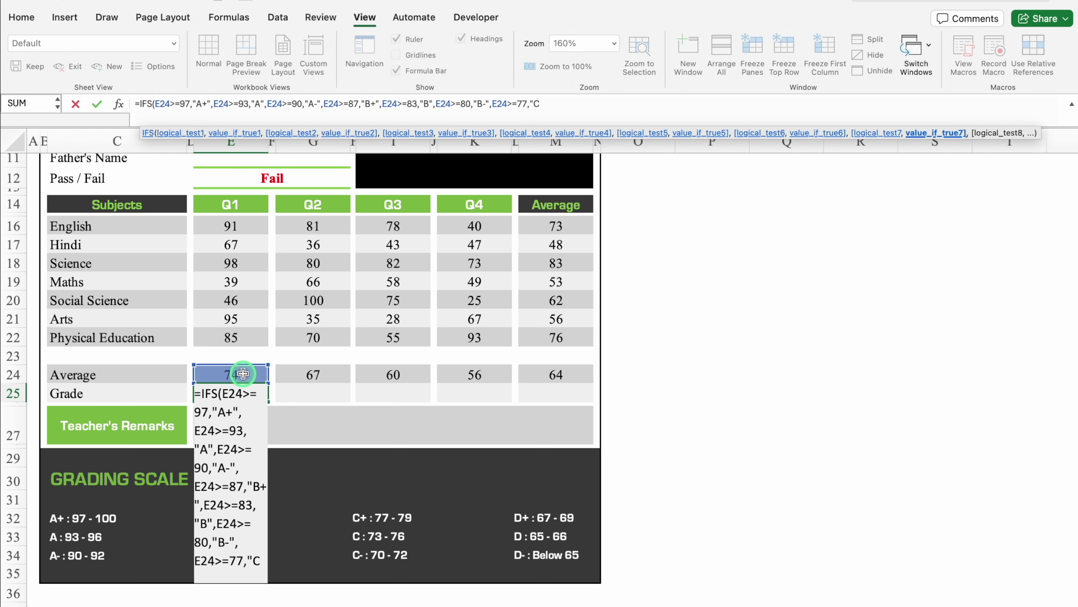
{"action": "type", "text": "+\",E24>=73,\"B\",E24>=70,\"C-\",E24>=67,\"D+\",E24>=65,\"D\","}
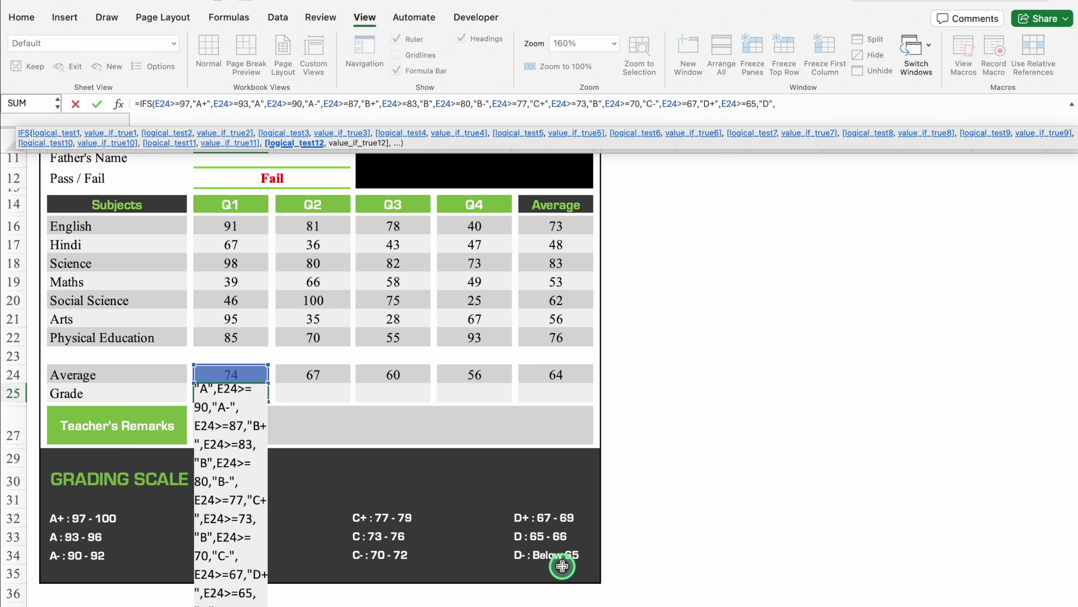
{"action": "left_click", "coordinate": [249, 372]}
{"action": "type", "text": "<"}
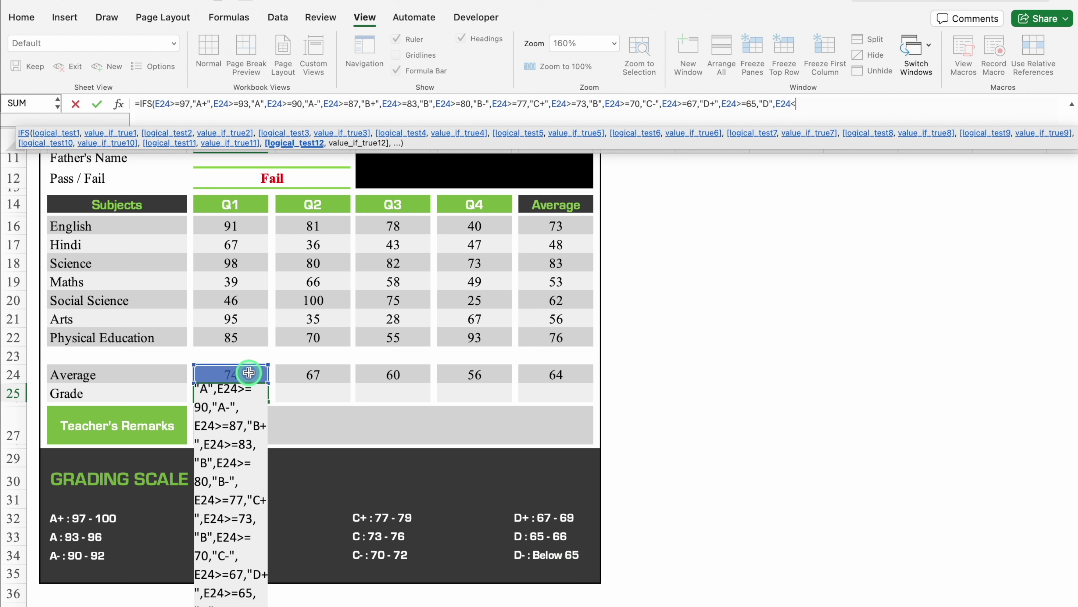
{"action": "type", "text": "65,\""}
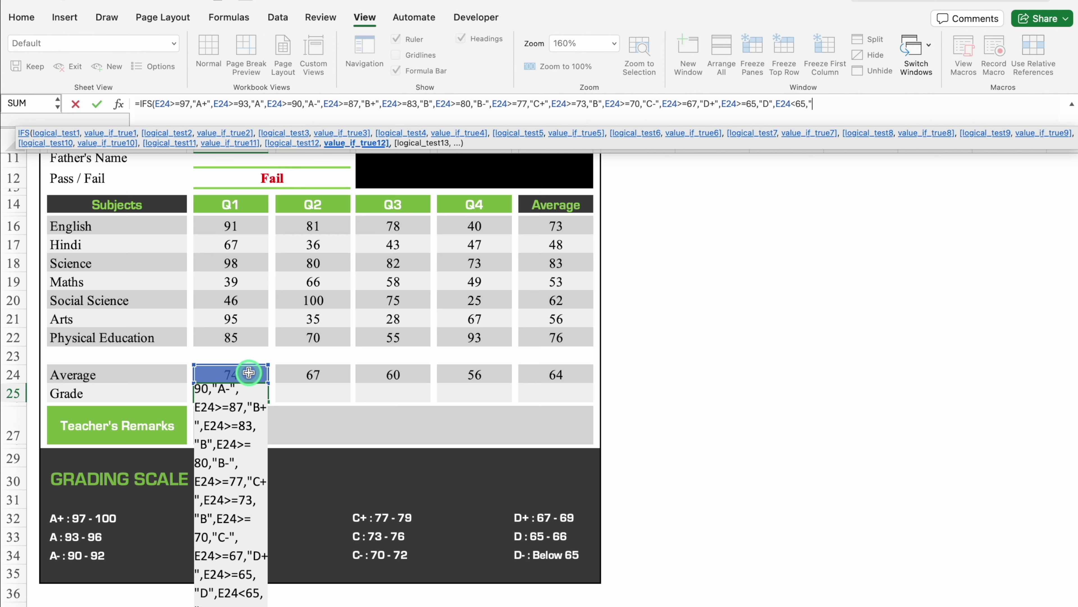
{"action": "type", "text": "D-\")"}
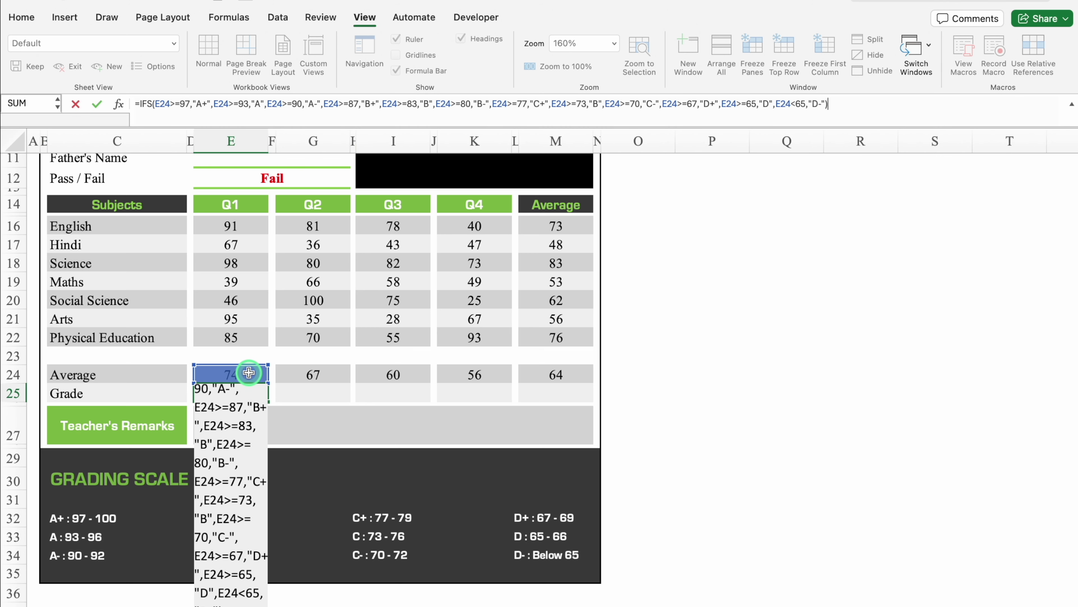
{"action": "key", "text": "ctrl+Return"}
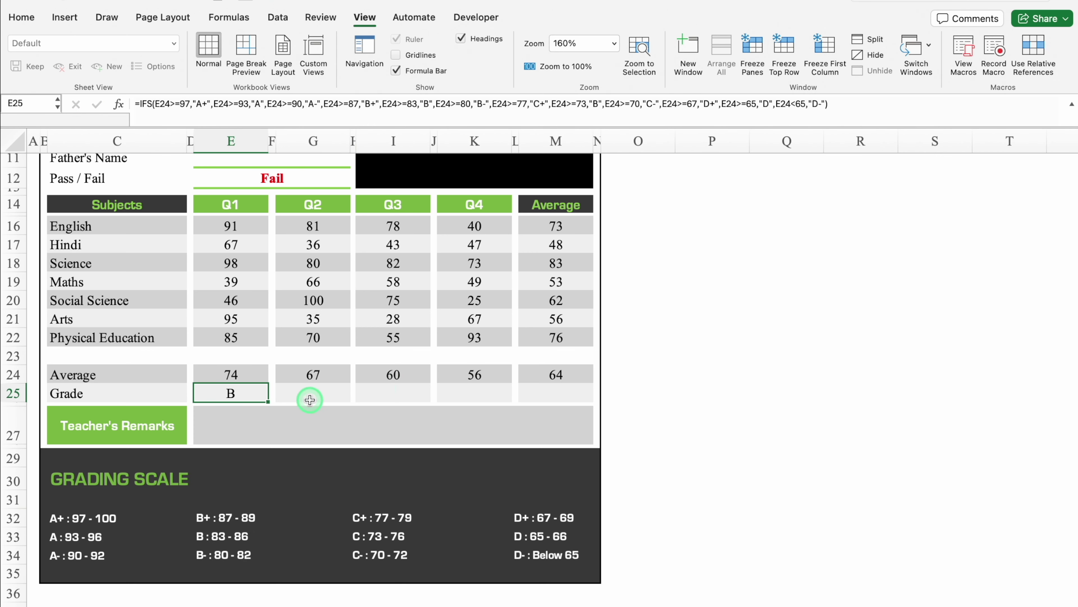
Step: Wrap the Q1 Grade formula in an IF on the student name cell $E$10, returning "" when it is empty and the IFS result otherwise
{"action": "left_click", "coordinate": [140, 105]}
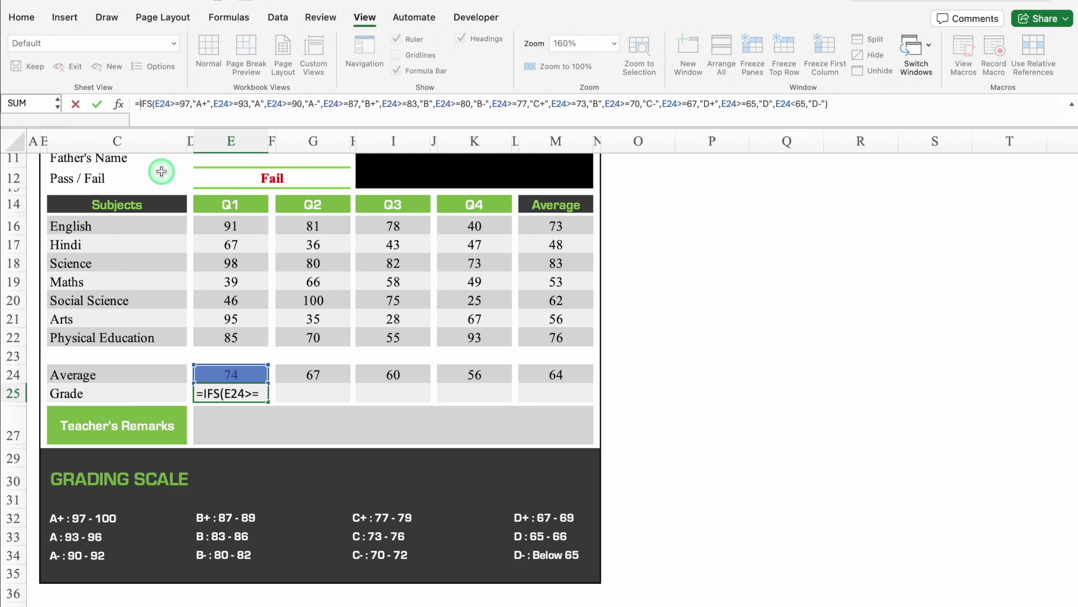
{"action": "type", "text": "IF"}
{"action": "double_click", "coordinate": [168, 137]}
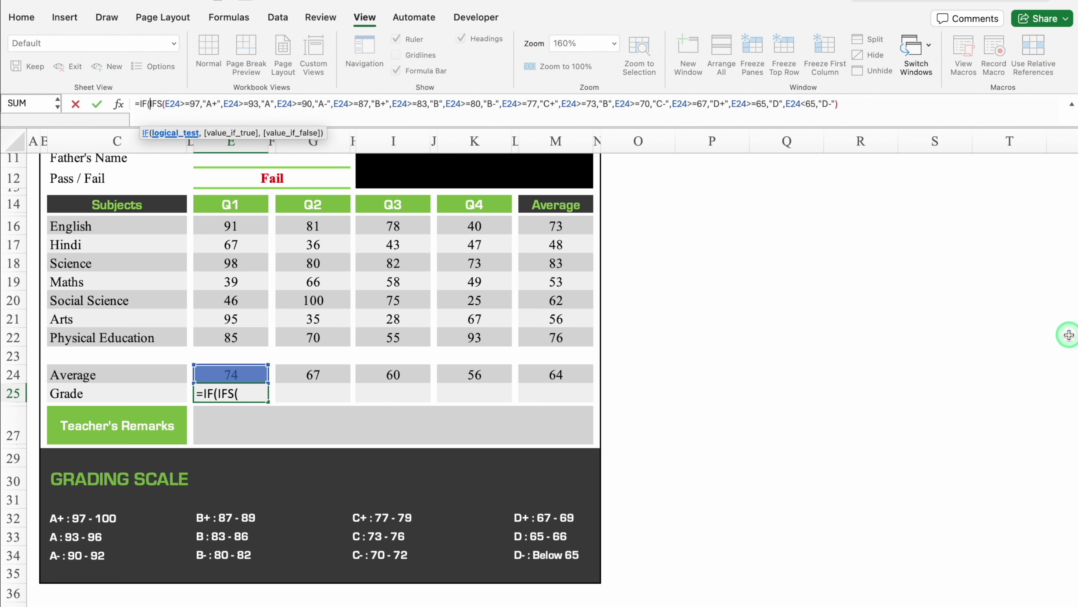
{"action": "scroll", "coordinate": [1066, 302], "scroll_direction": "up", "scroll_amount": 5}
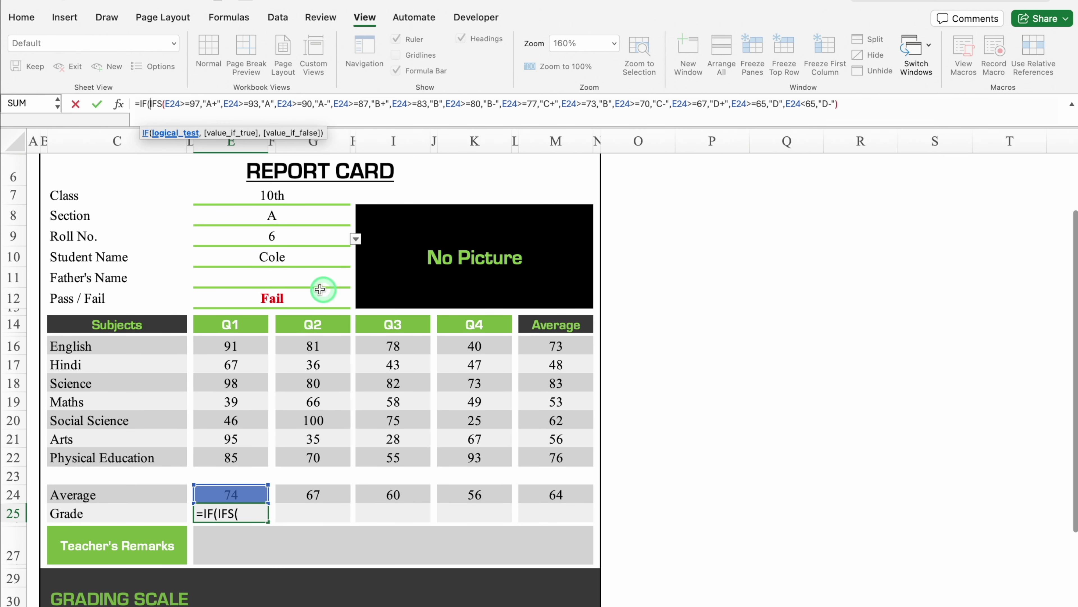
{"action": "left_click", "coordinate": [263, 257]}
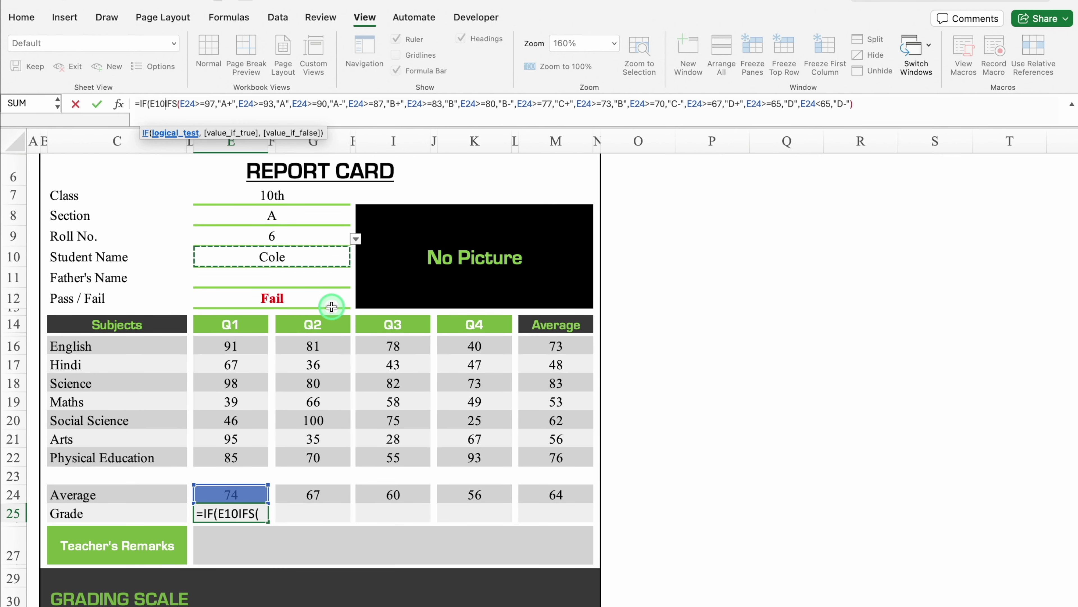
{"action": "key", "text": "F4"}
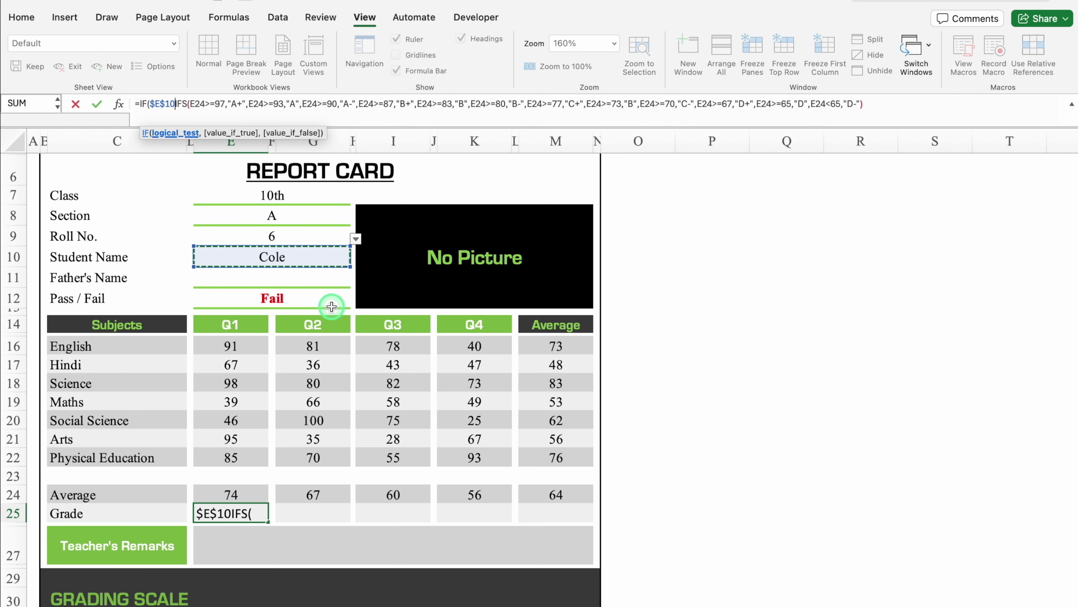
{"action": "type", "text": ","}
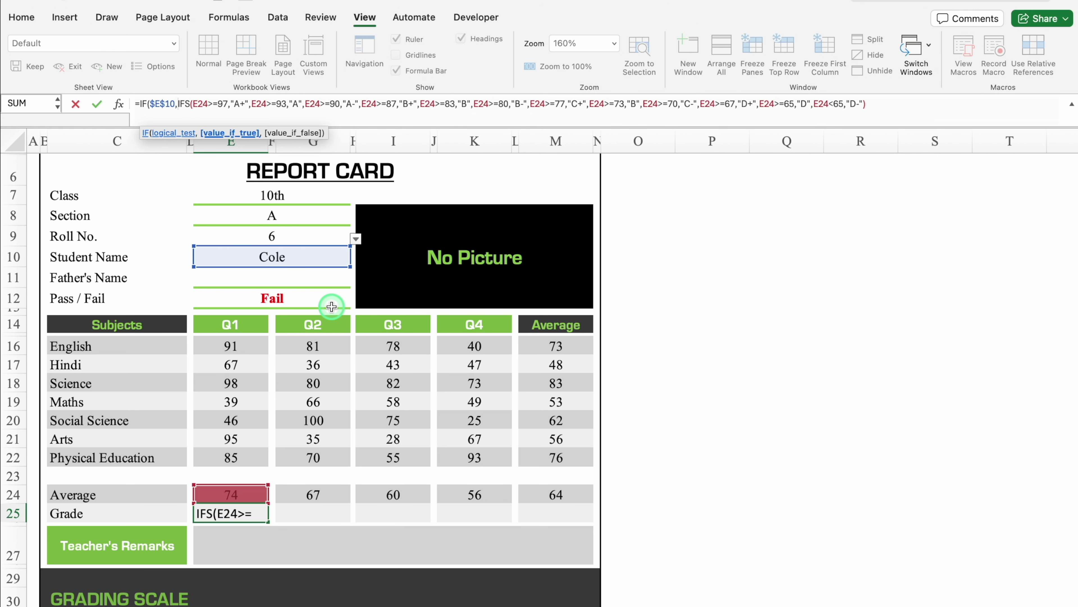
{"action": "type", "text": "\"\""}
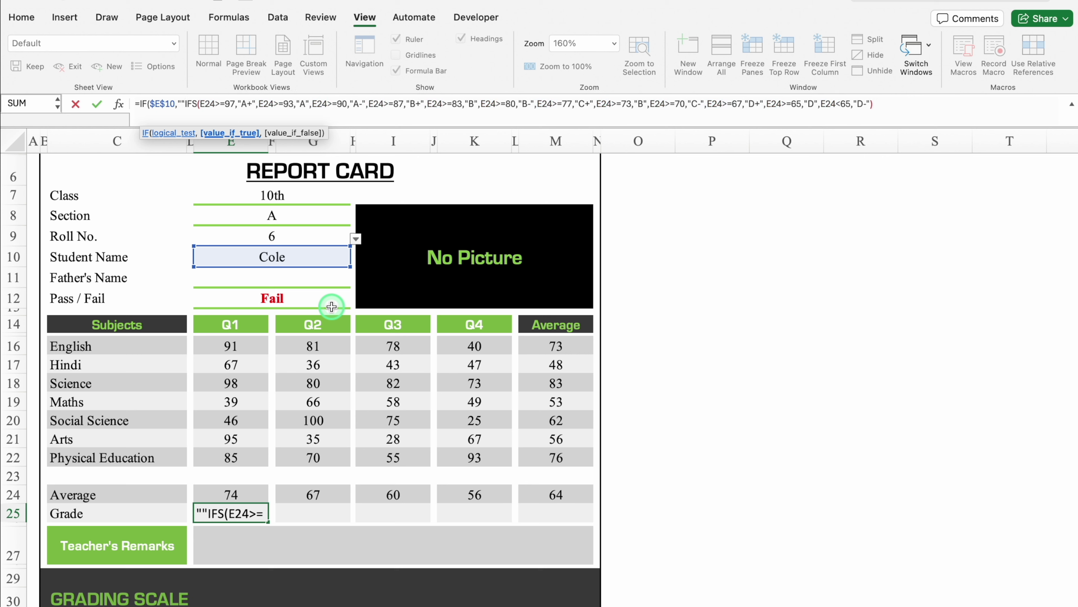
{"action": "type", "text": ","}
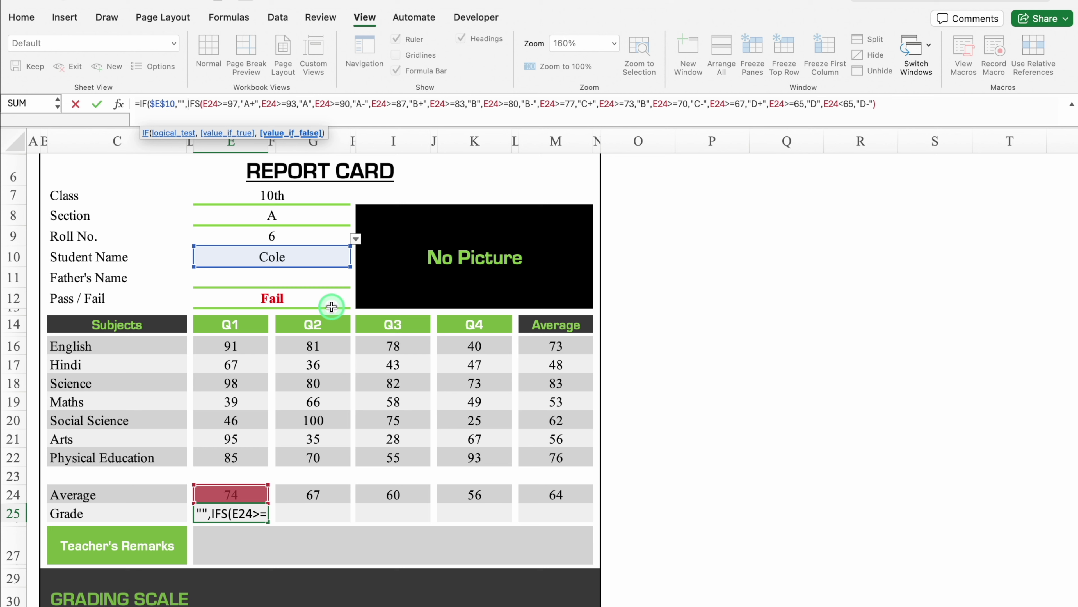
{"action": "type", "text": "\"\""}
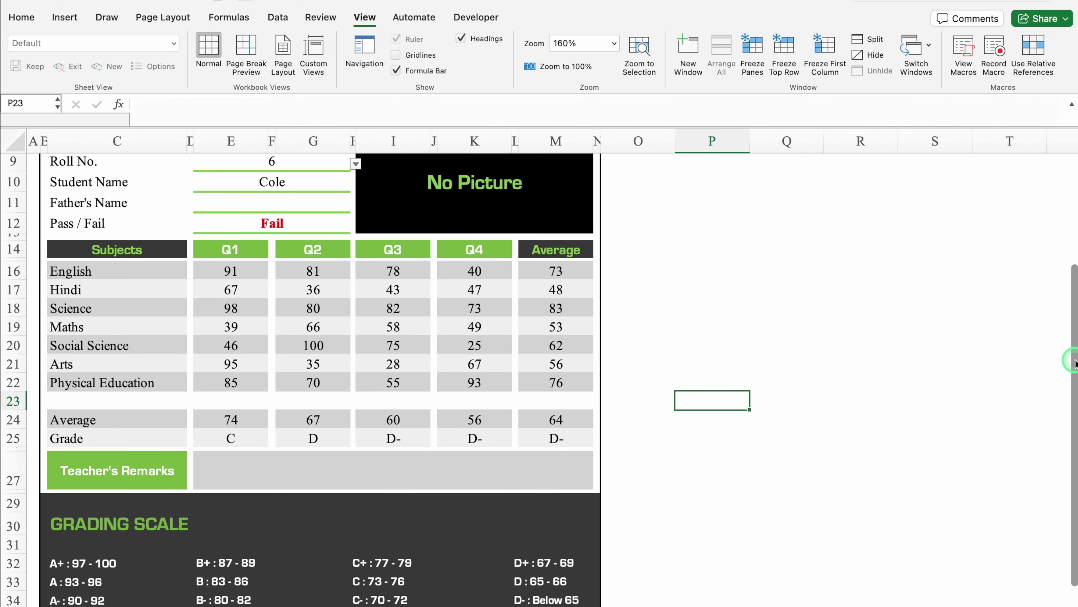
Step: Set the Roll No. in E9 to 1, 2, 5 and 8 in turn to check each student's grades
{"action": "scroll", "coordinate": [679, 252], "scroll_direction": "up", "scroll_amount": 5}
{"action": "left_click", "coordinate": [679, 252]}
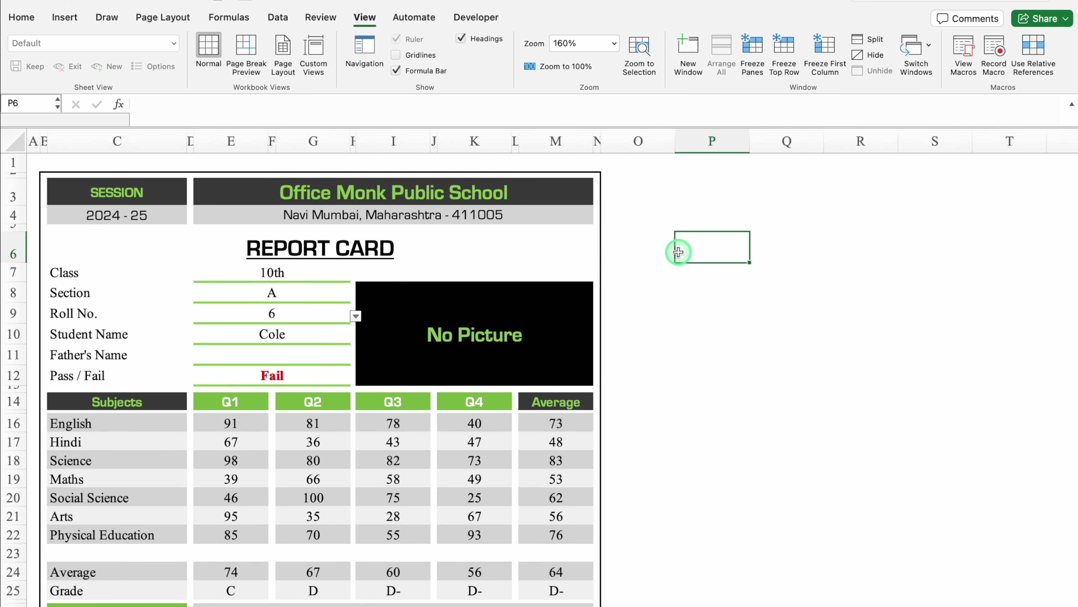
{"action": "left_click", "coordinate": [310, 314]}
{"action": "left_click", "coordinate": [356, 316]}
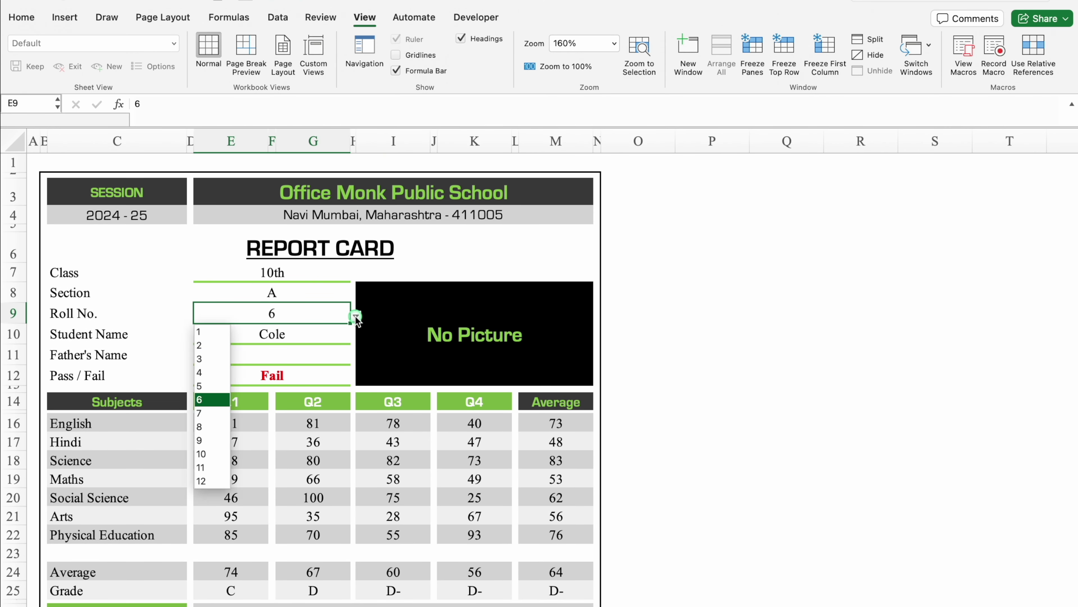
{"action": "left_click", "coordinate": [202, 332]}
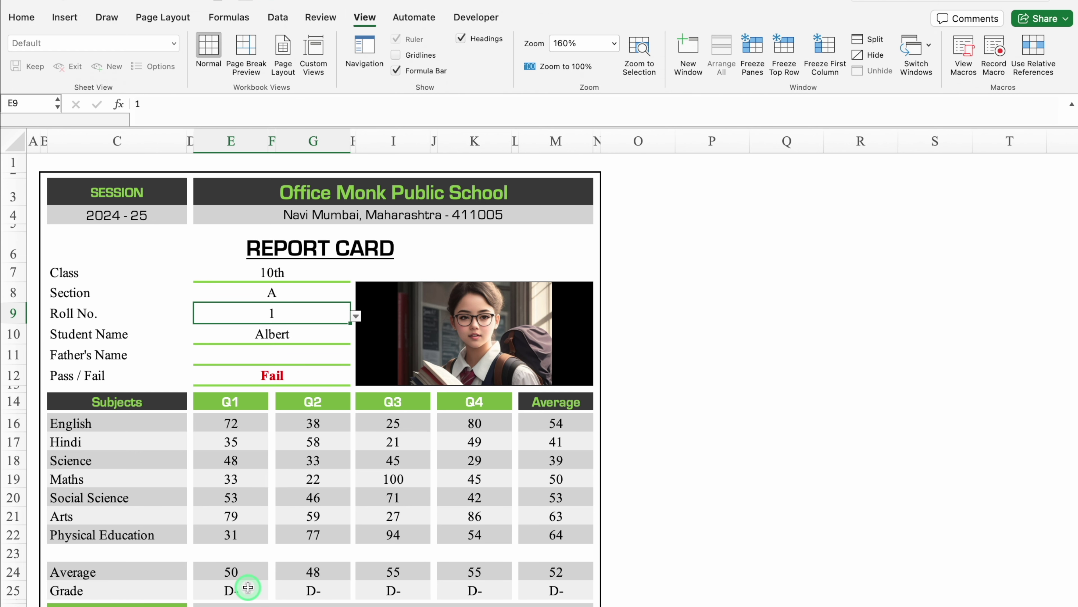
{"action": "left_click", "coordinate": [356, 316]}
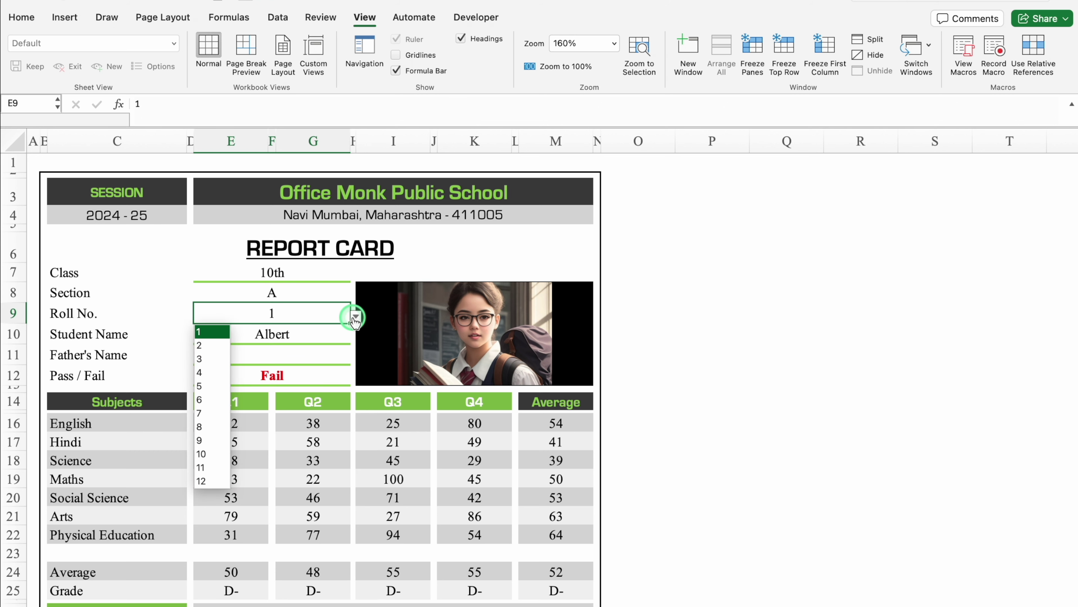
{"action": "left_click", "coordinate": [213, 347]}
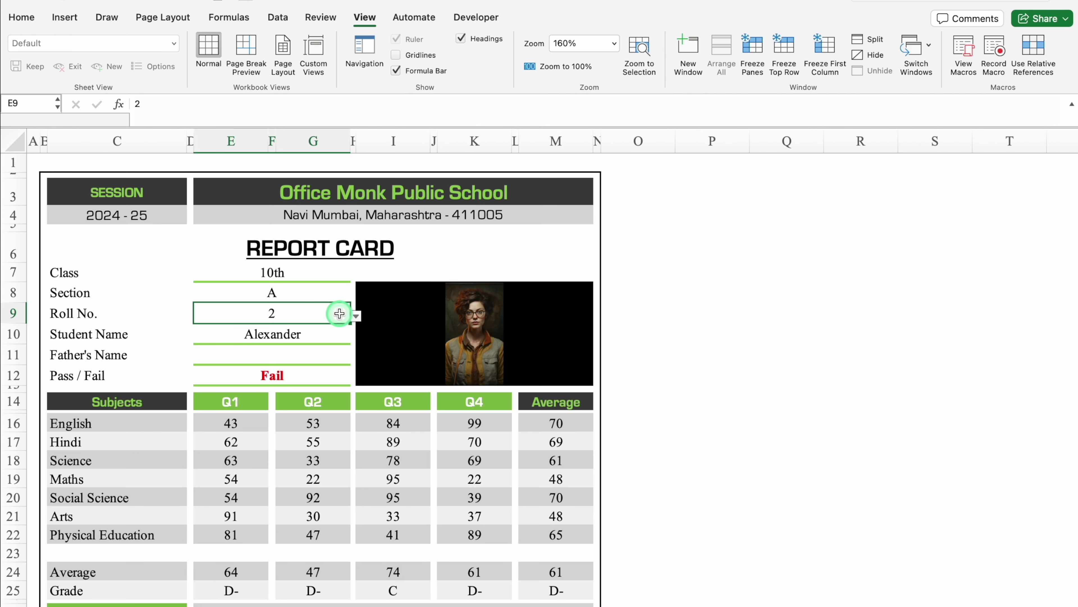
{"action": "left_click", "coordinate": [355, 316]}
{"action": "left_click", "coordinate": [210, 385]}
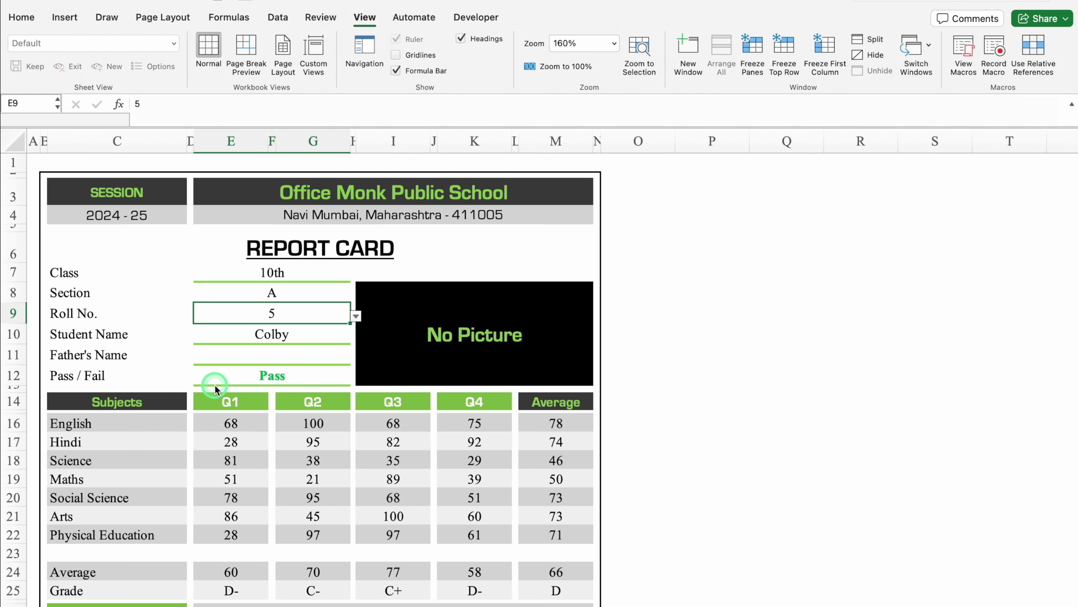
{"action": "left_click", "coordinate": [355, 316]}
{"action": "left_click", "coordinate": [207, 430]}
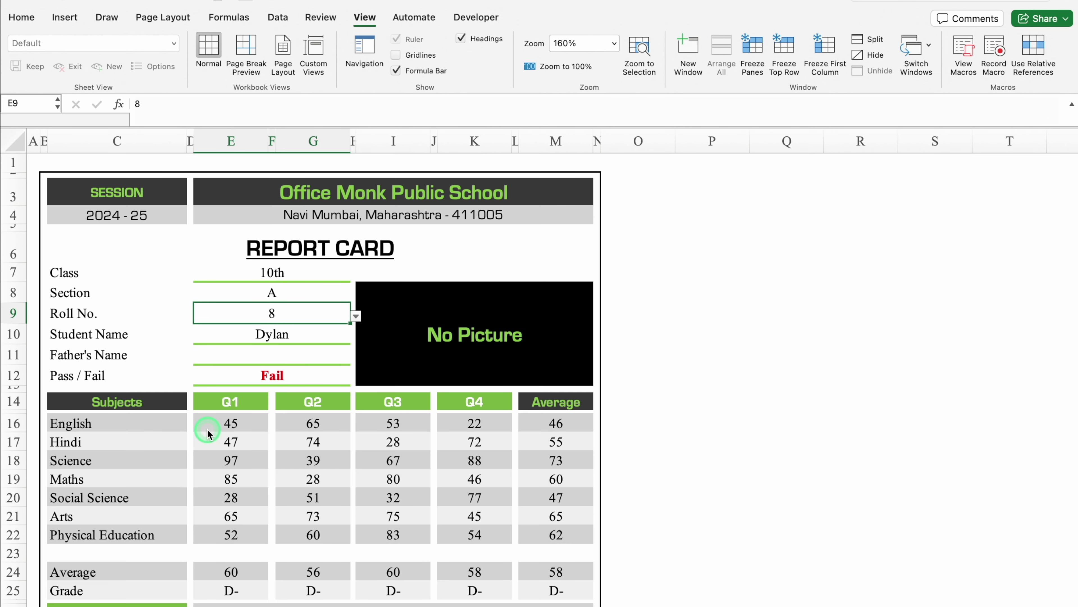